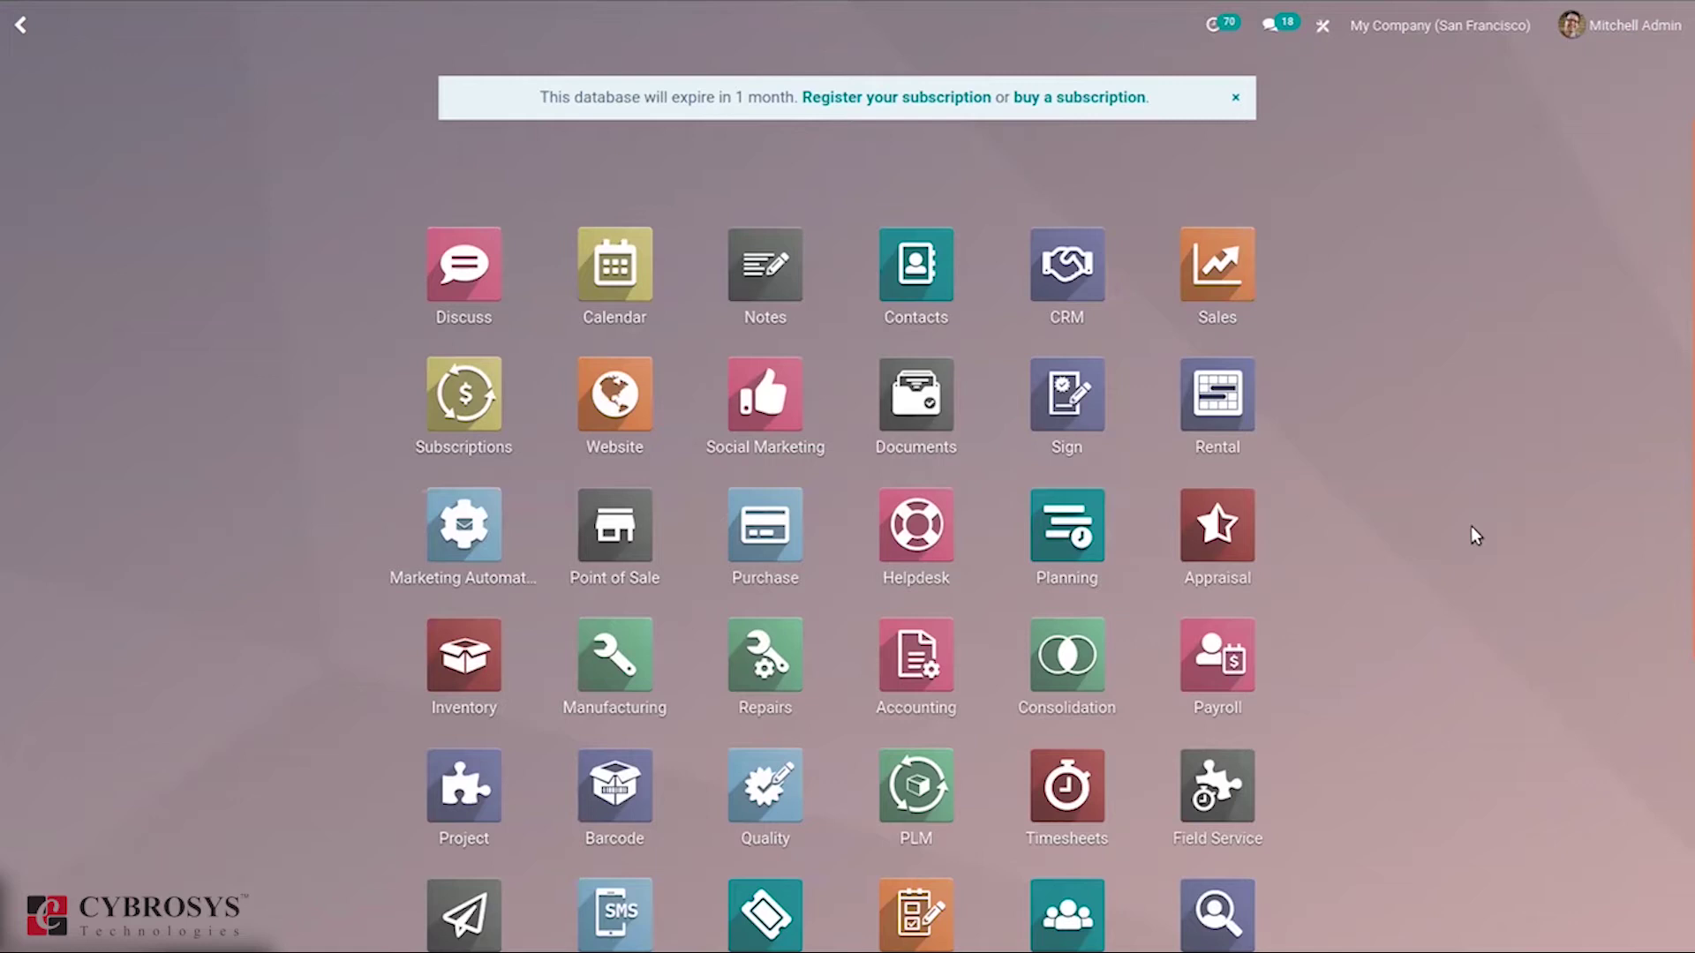
# Find and open the Surveys app from the home screen.
pyautogui.scroll(-1, 1682, 334)
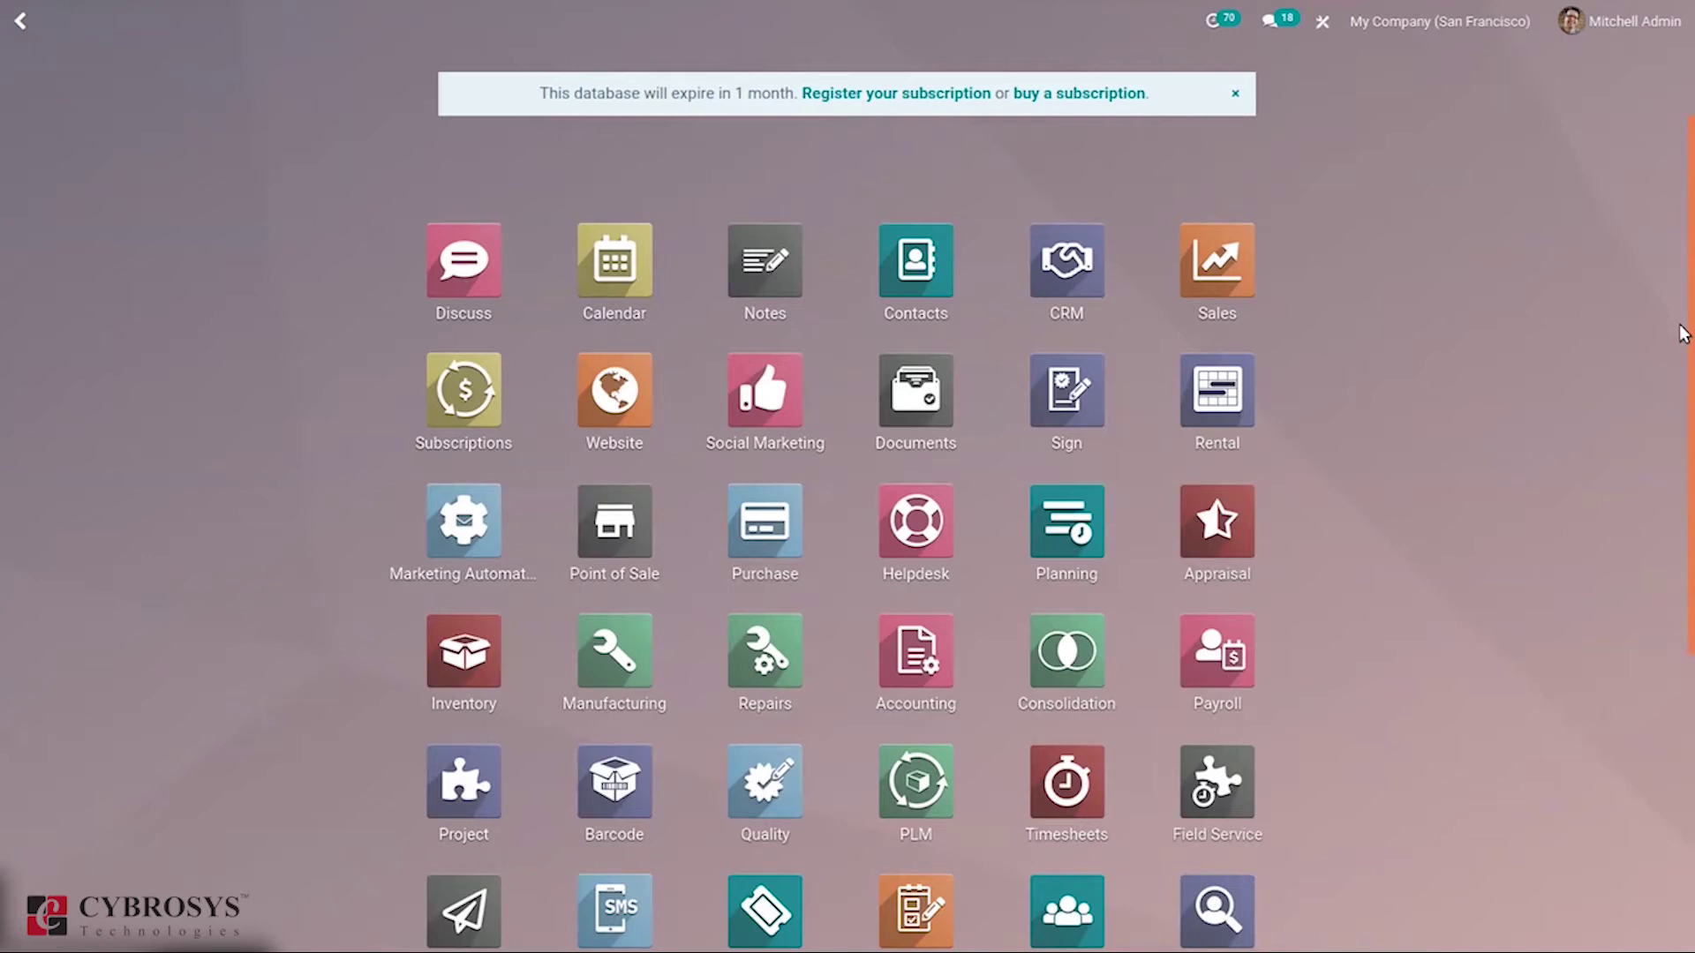
pyautogui.write('su')
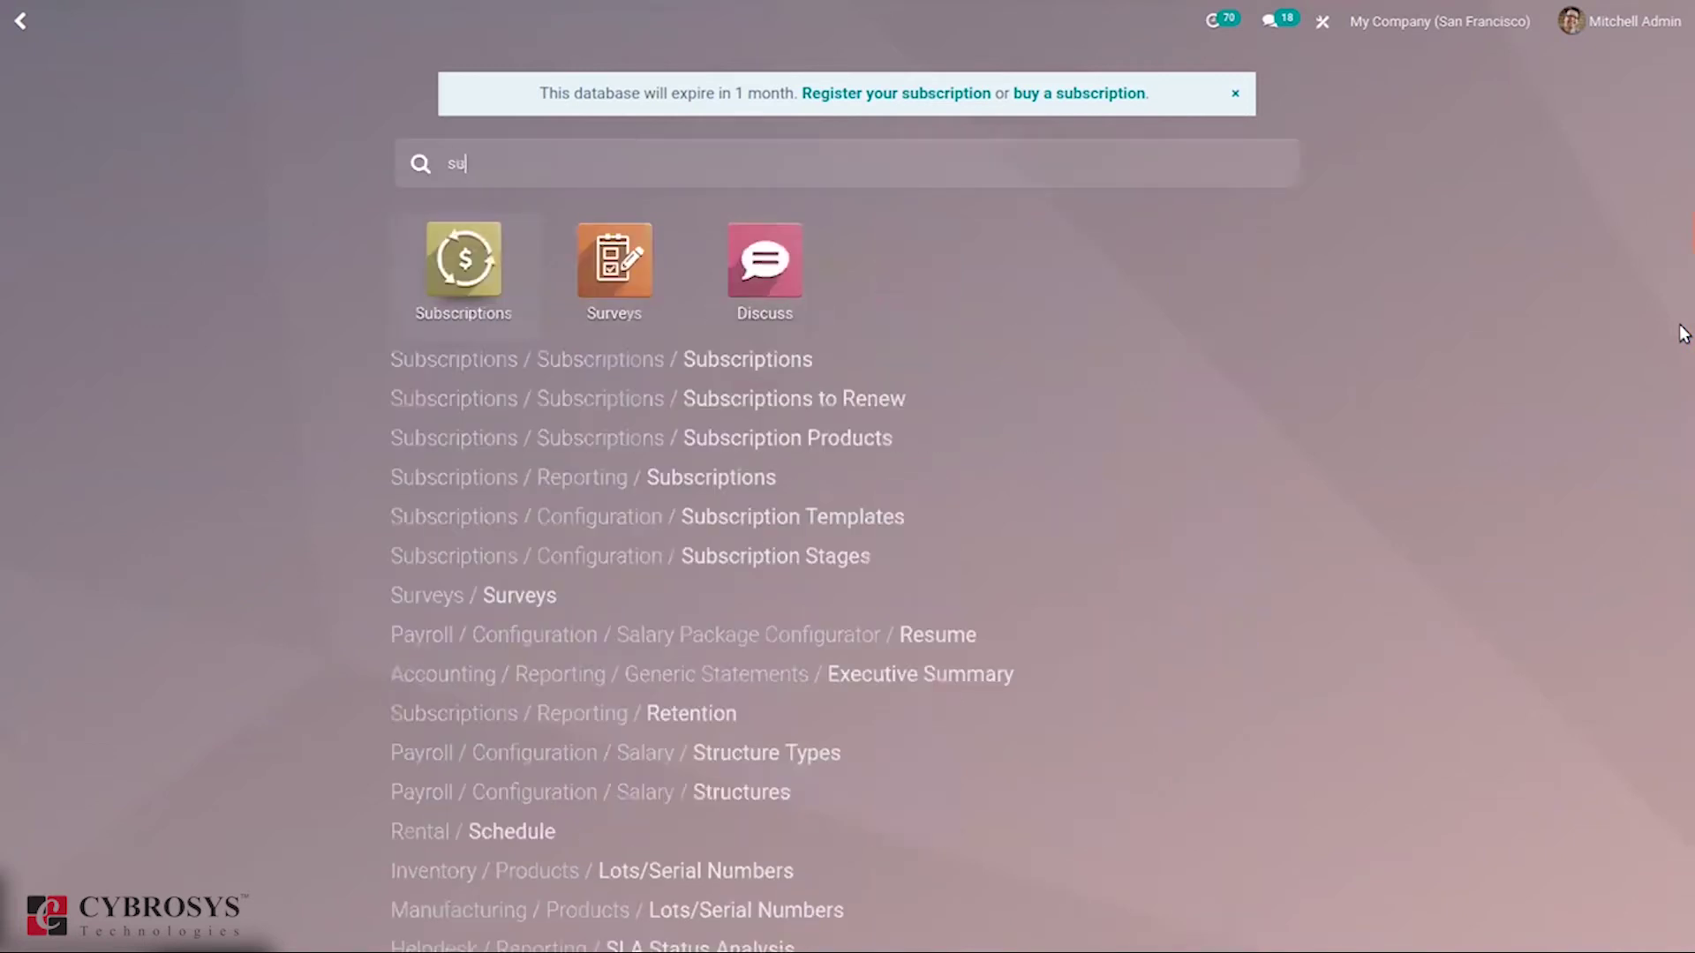
pyautogui.click(615, 265)
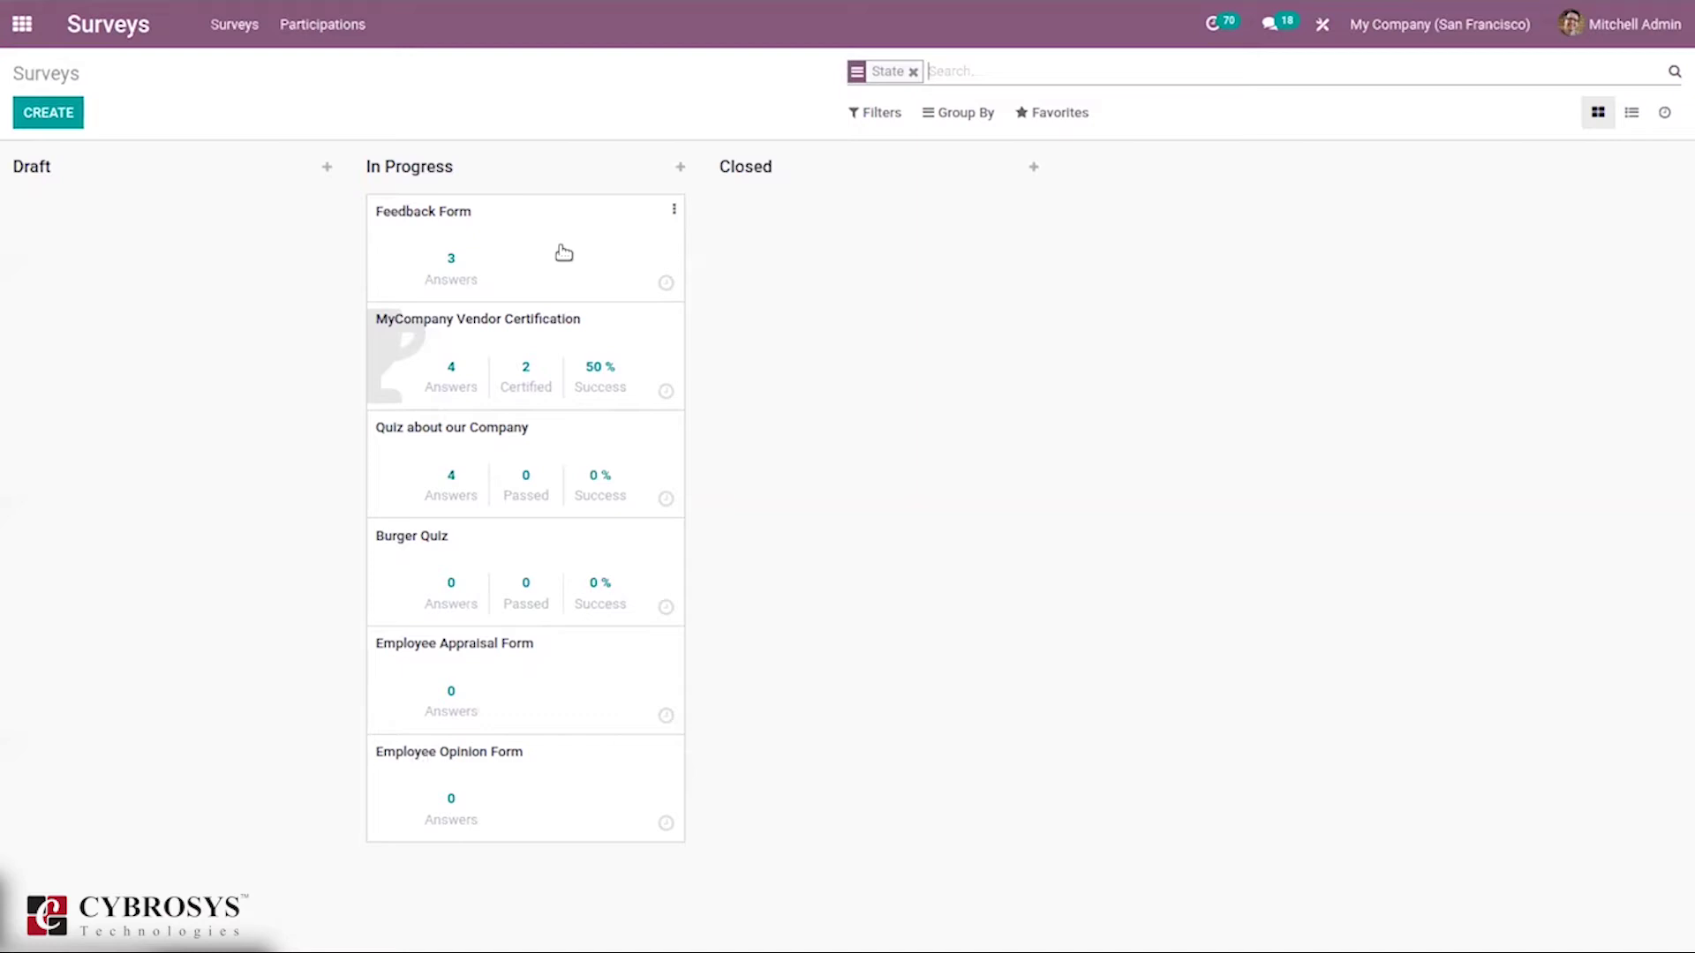
# Try moving the Feedback Form card to the end of In Progress, and toggle the Certification filter on and off.
pyautogui.moveTo(549, 245); pyautogui.dragTo(533, 750)
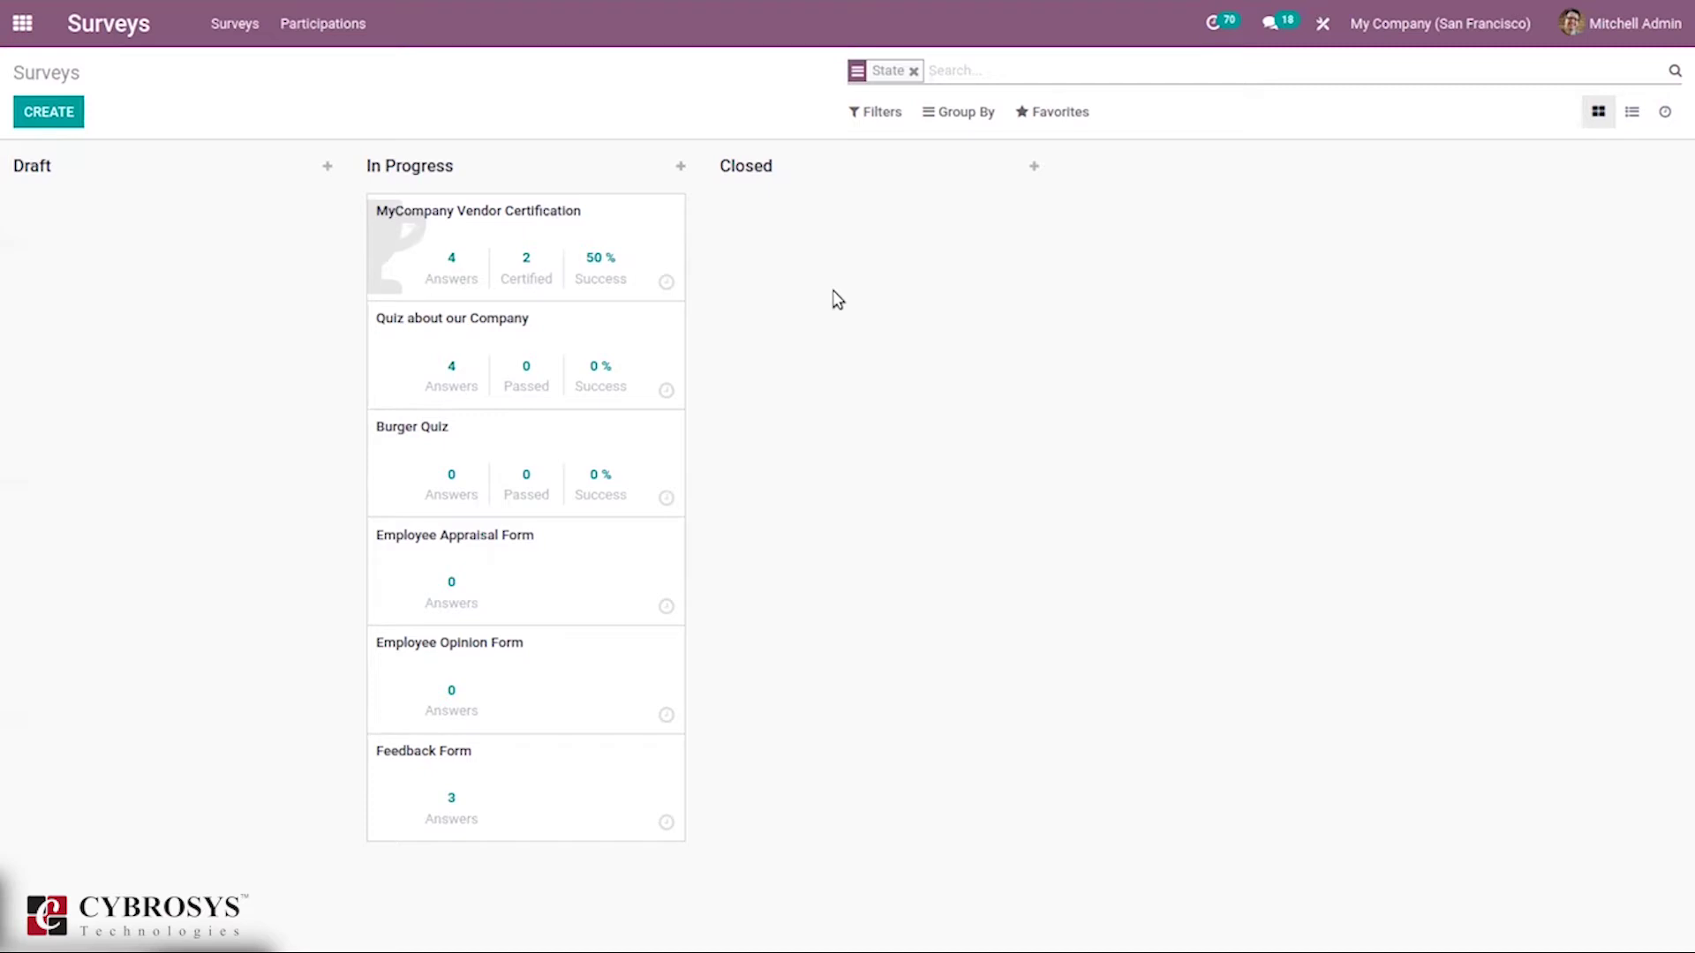
pyautogui.click(879, 113)
pyautogui.click(898, 157)
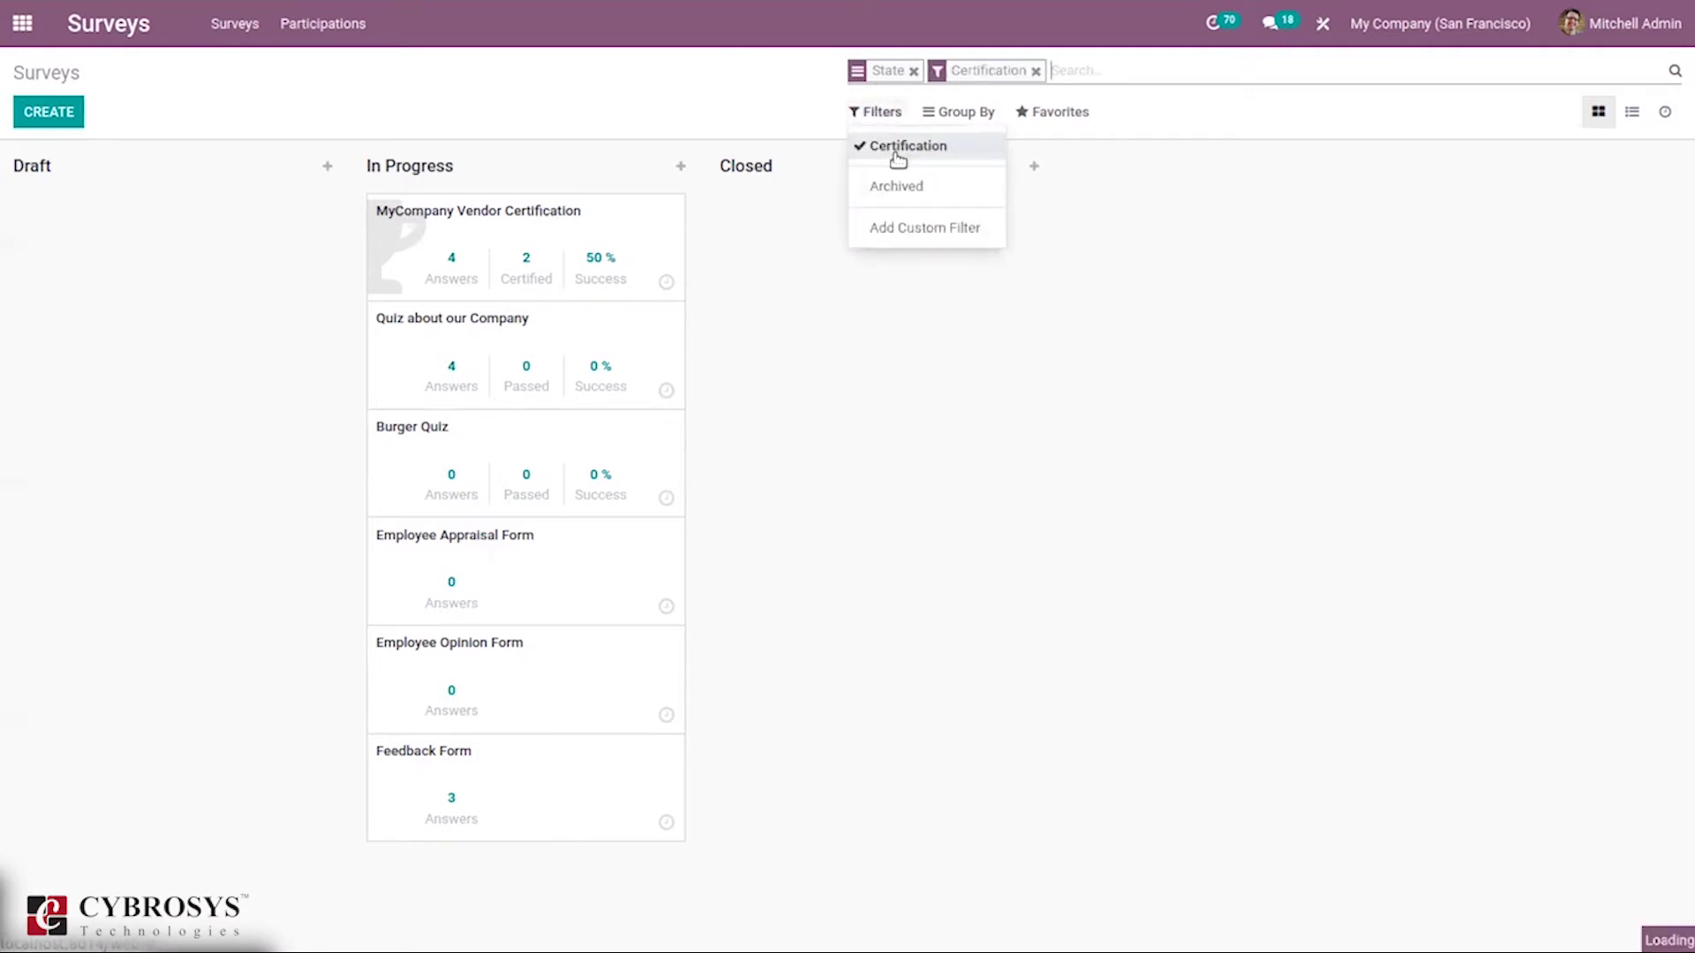
pyautogui.click(898, 156)
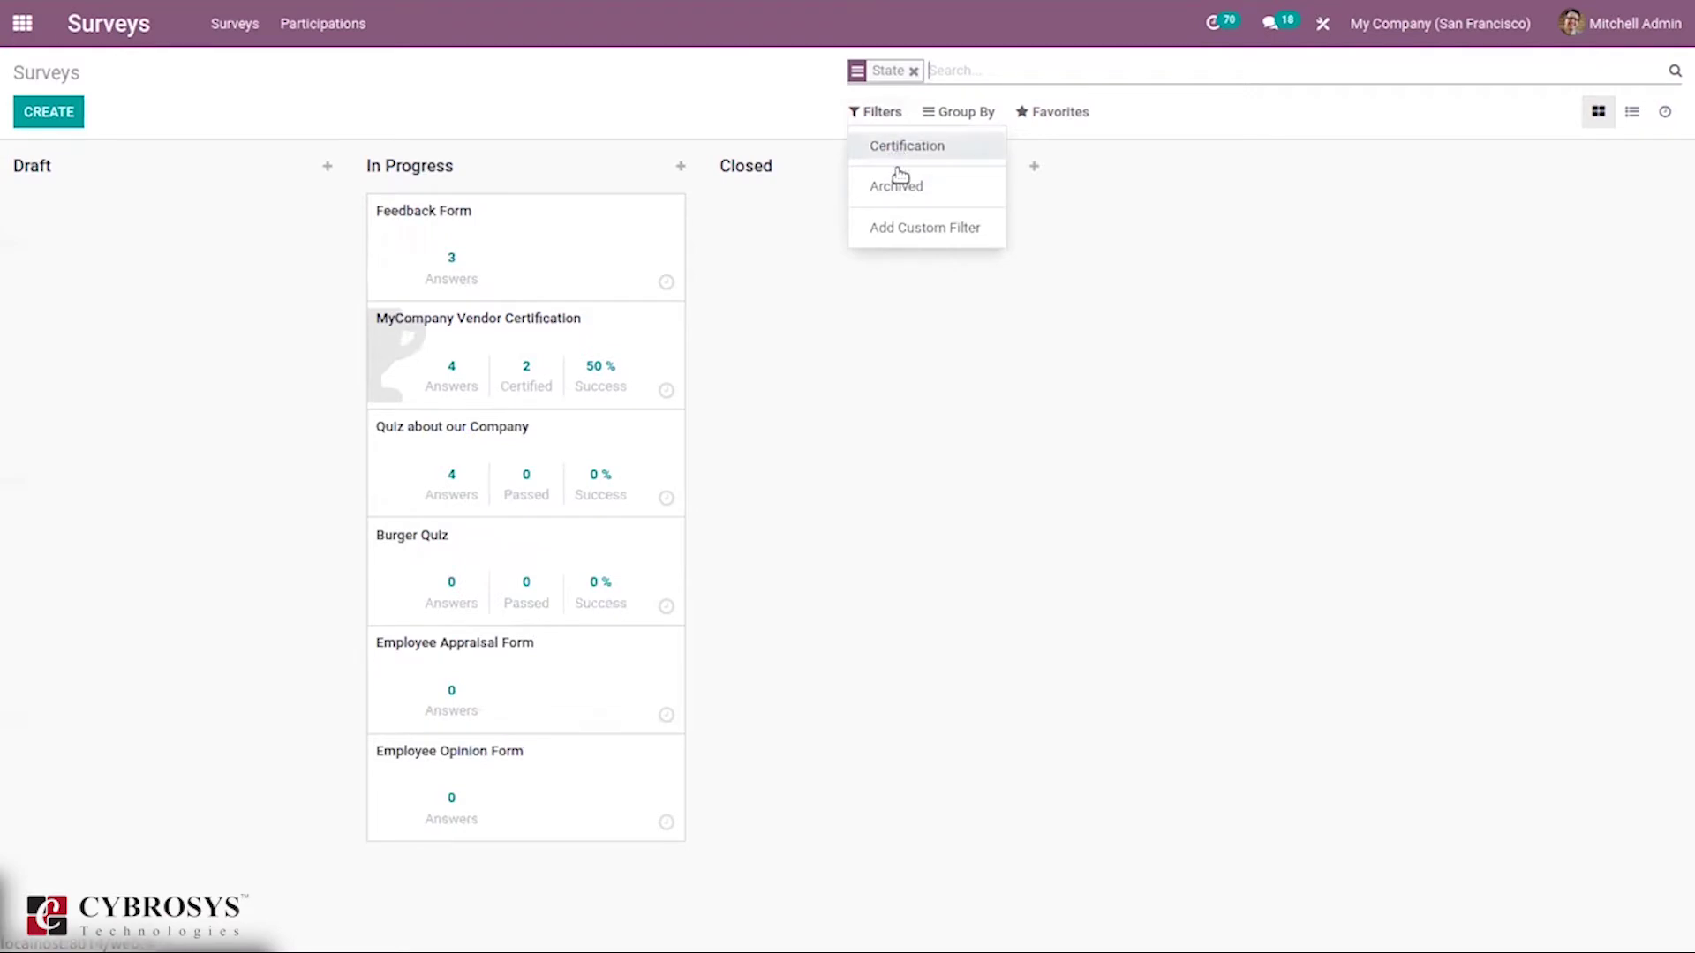
pyautogui.click(949, 115)
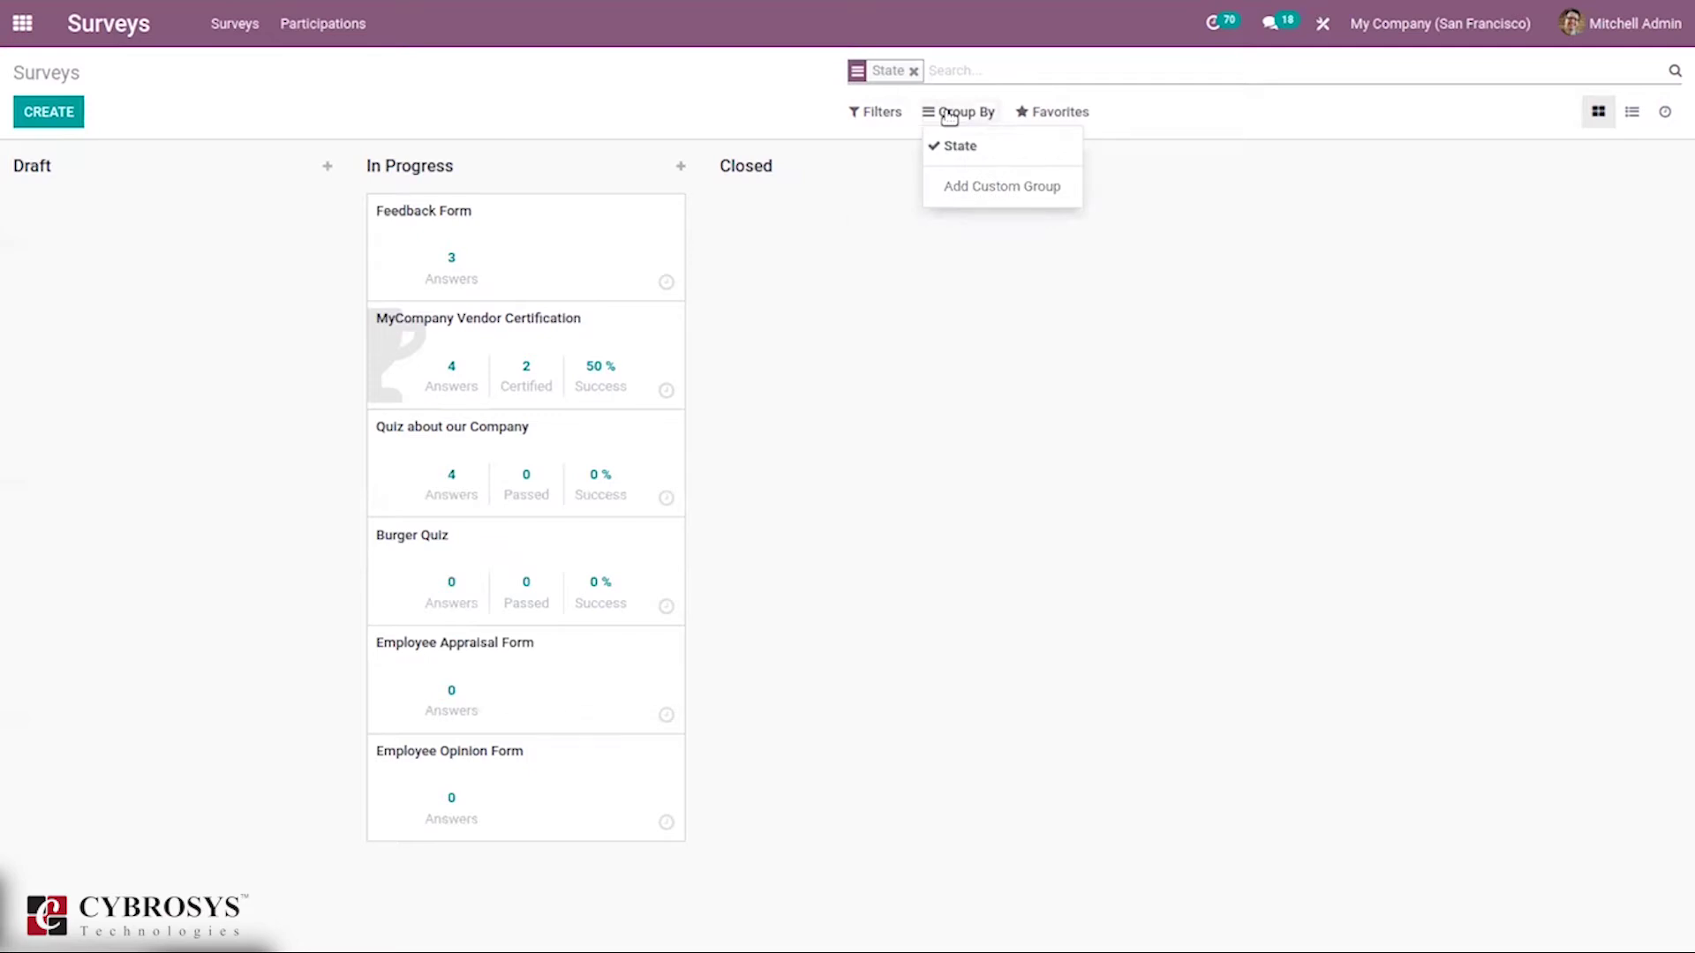
pyautogui.click(1015, 421)
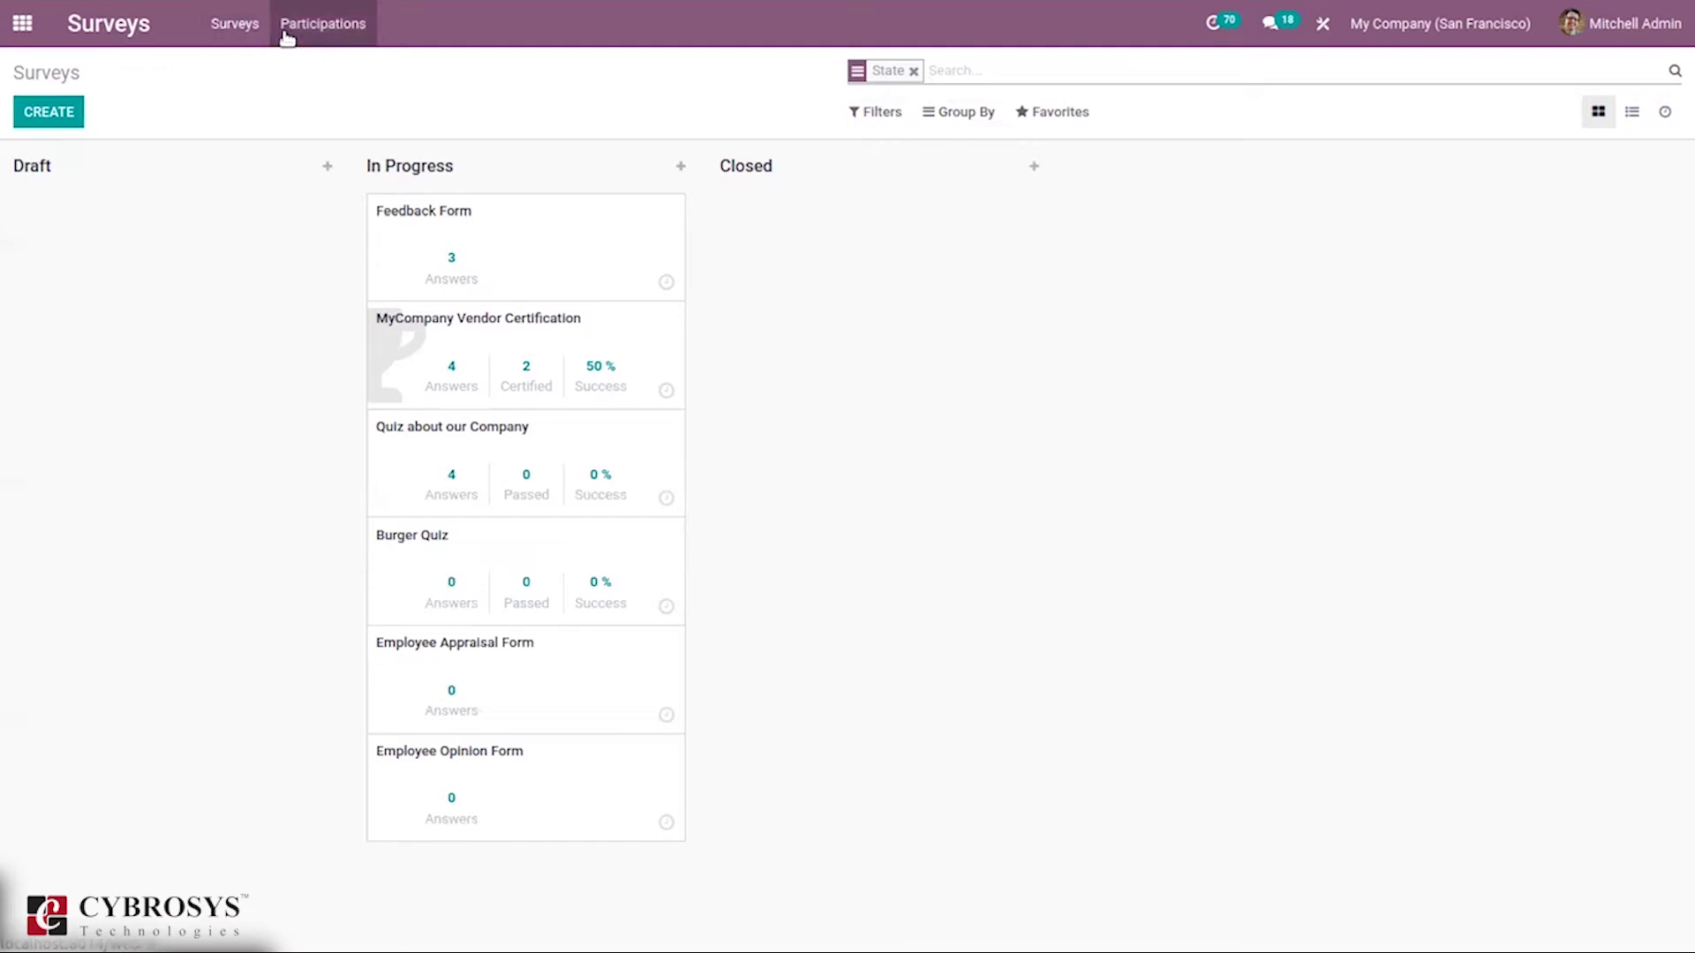
# Create a new survey titled "Interview".
pyautogui.click(49, 110)
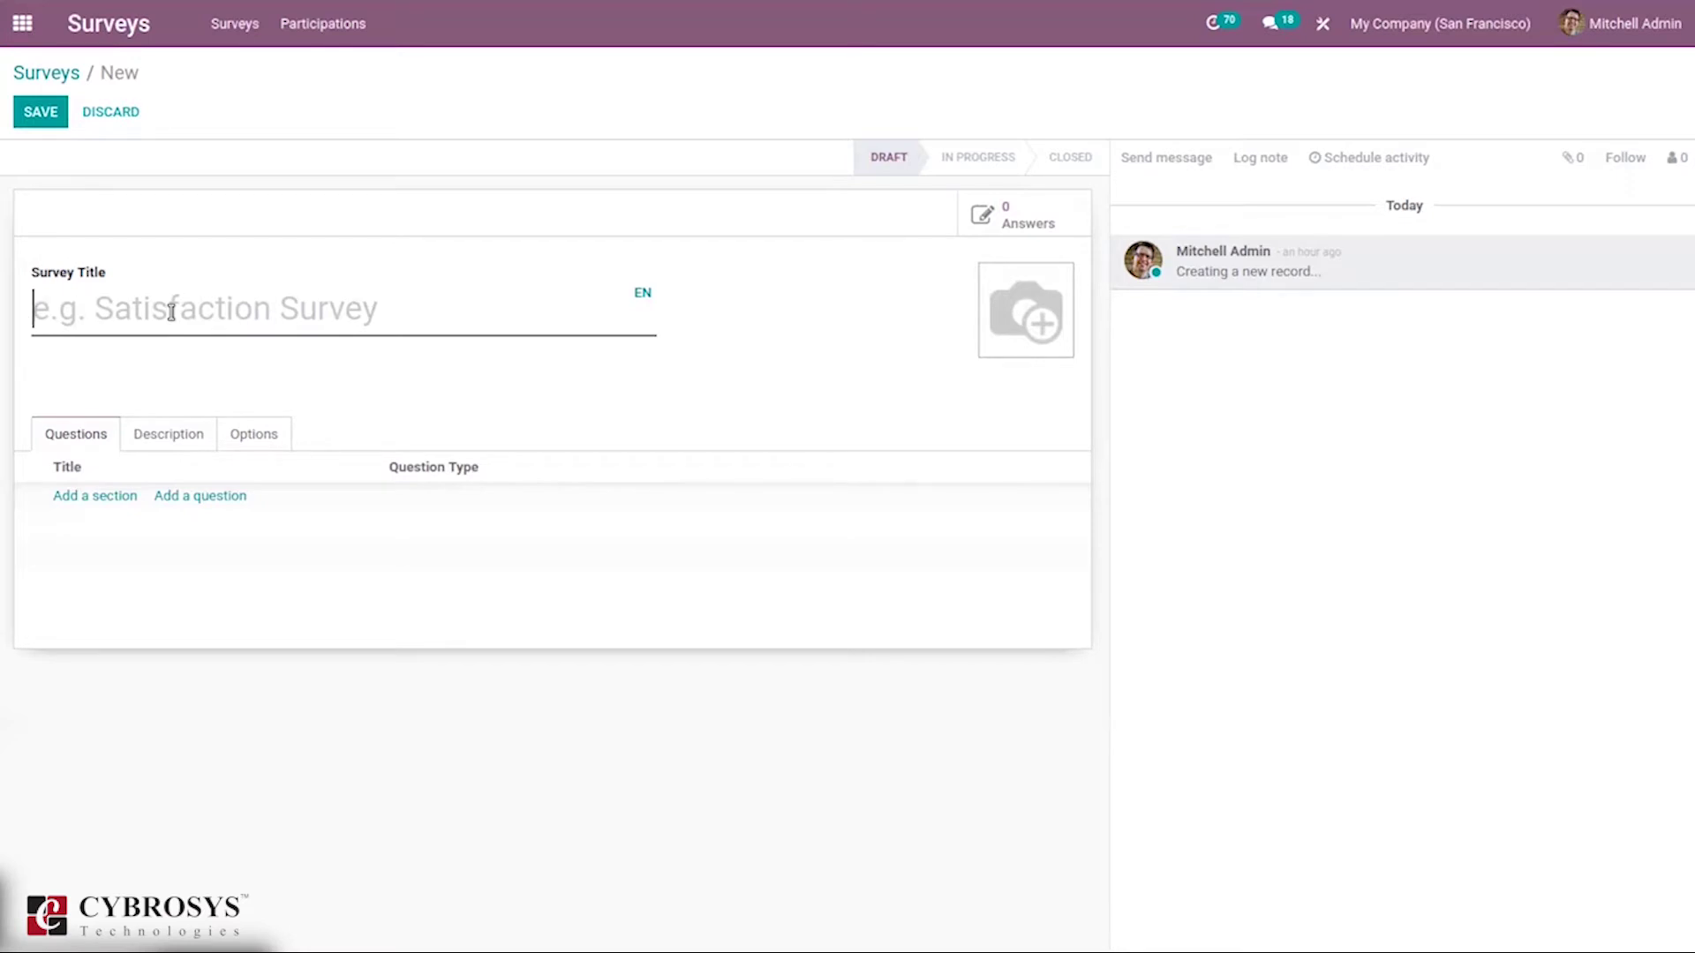
pyautogui.write('Q')
pyautogui.press('BackSpace')
pyautogui.write('Inte')
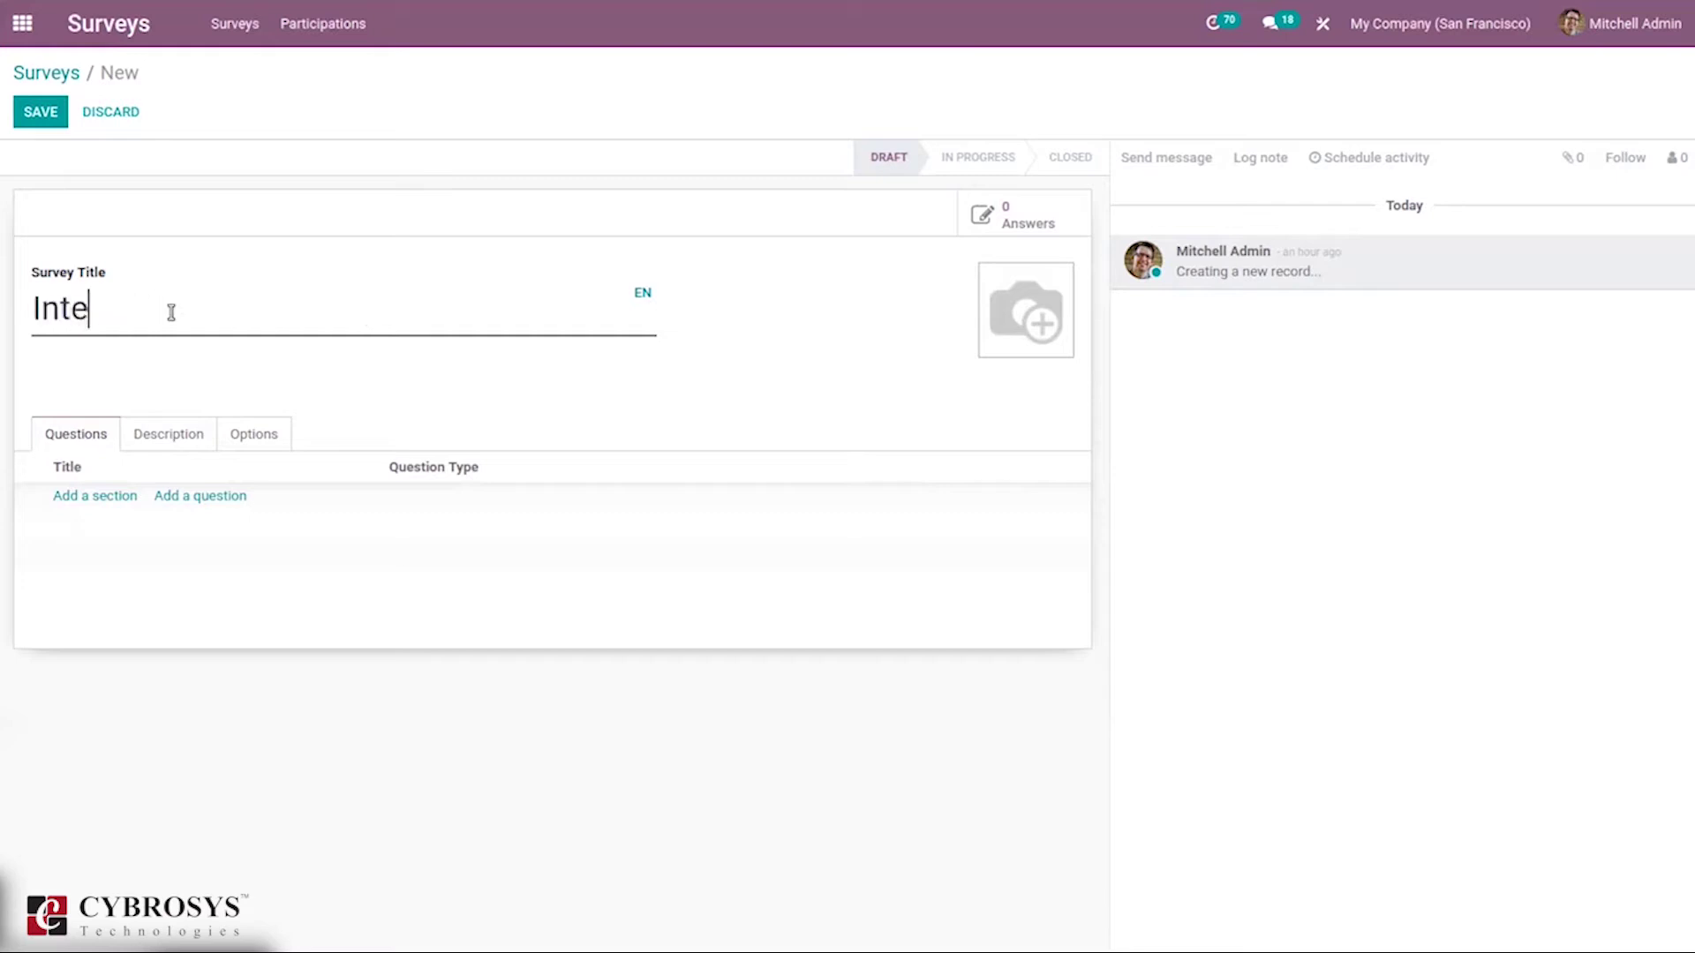
pyautogui.write('rview')
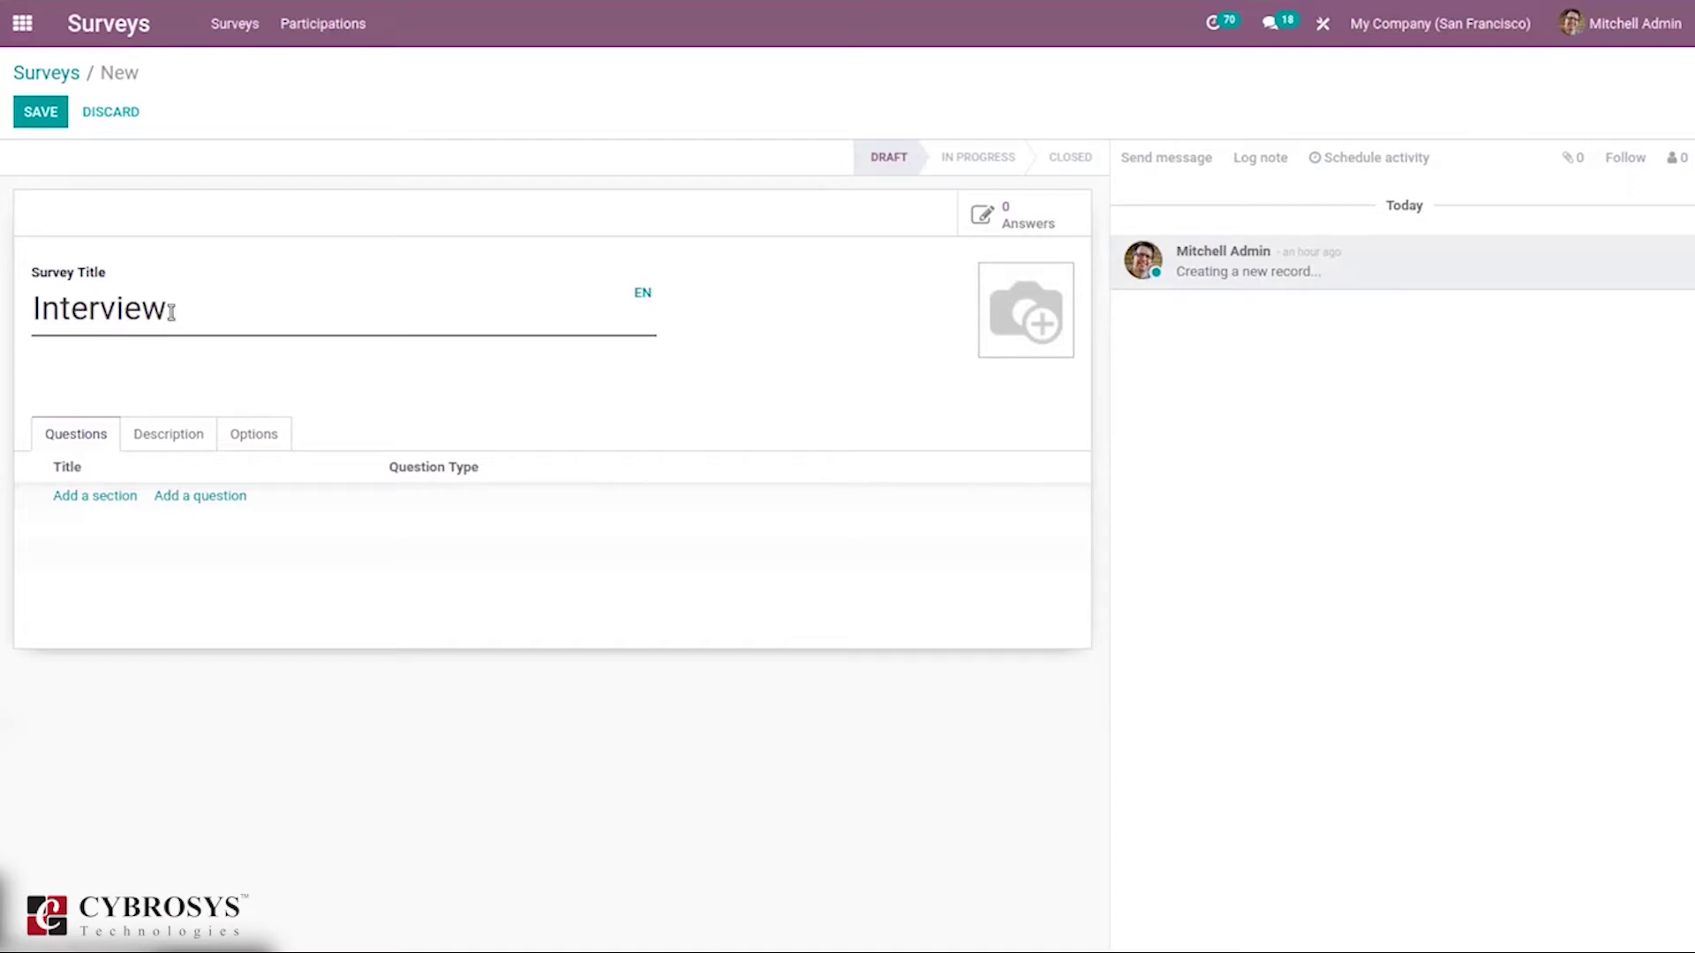
# Add a section named "Level 1" to the survey's questions.
pyautogui.click(104, 497)
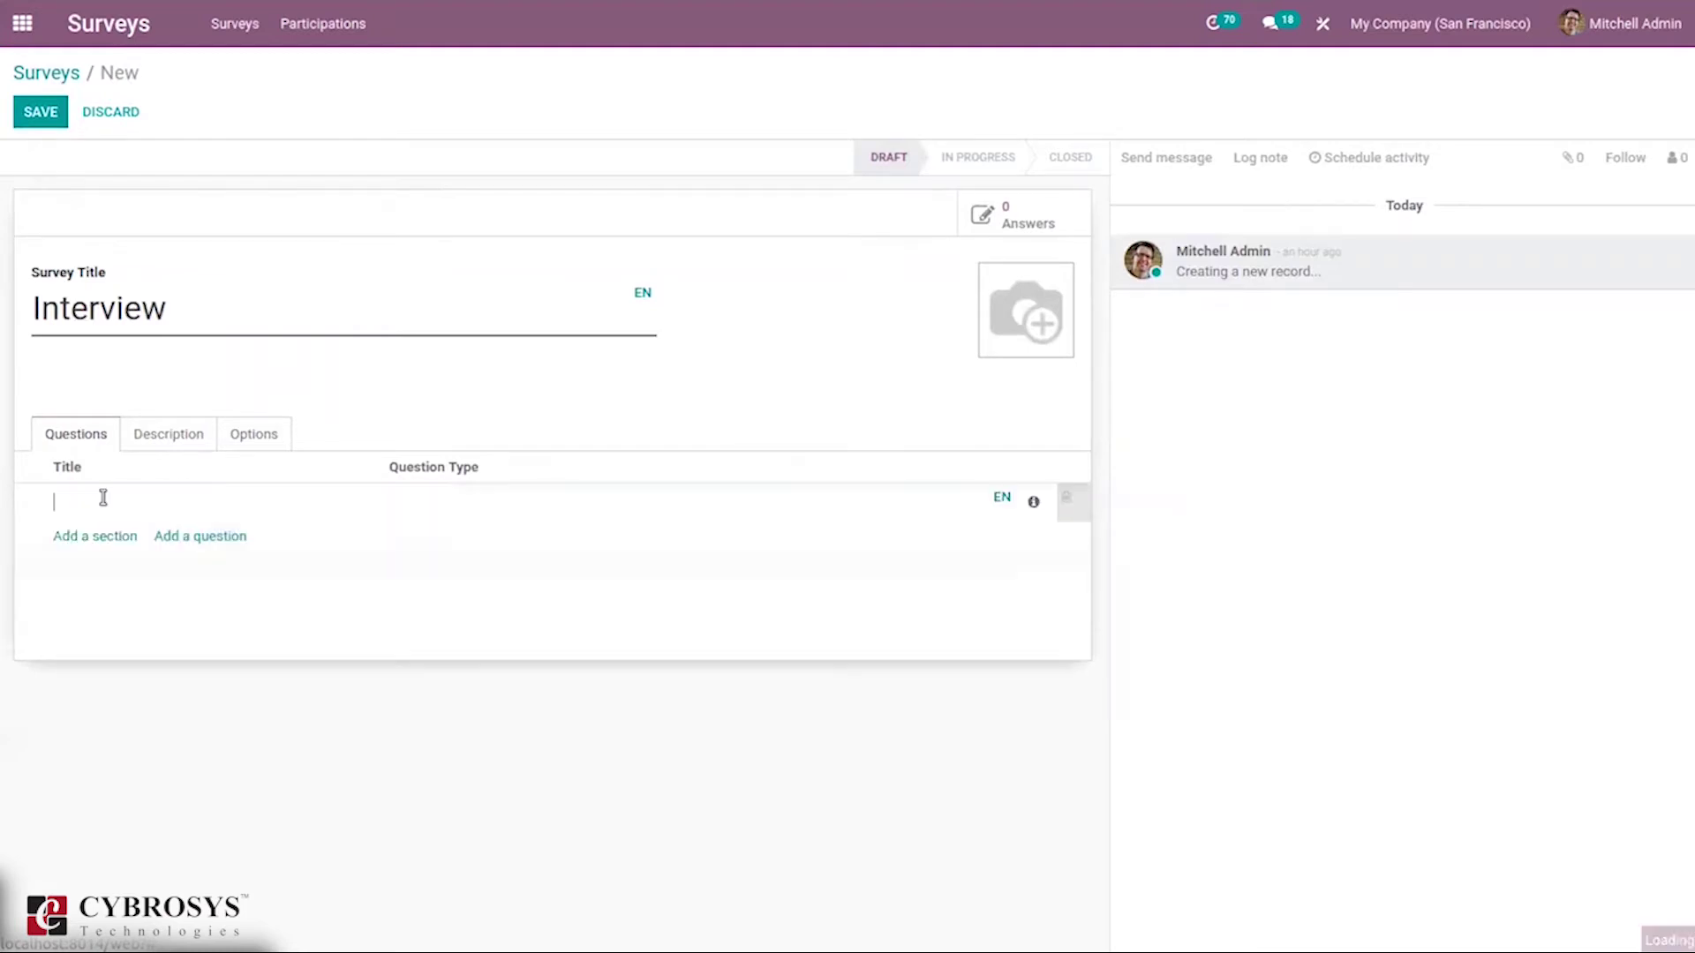
pyautogui.write('Level 1')
pyautogui.click(221, 530)
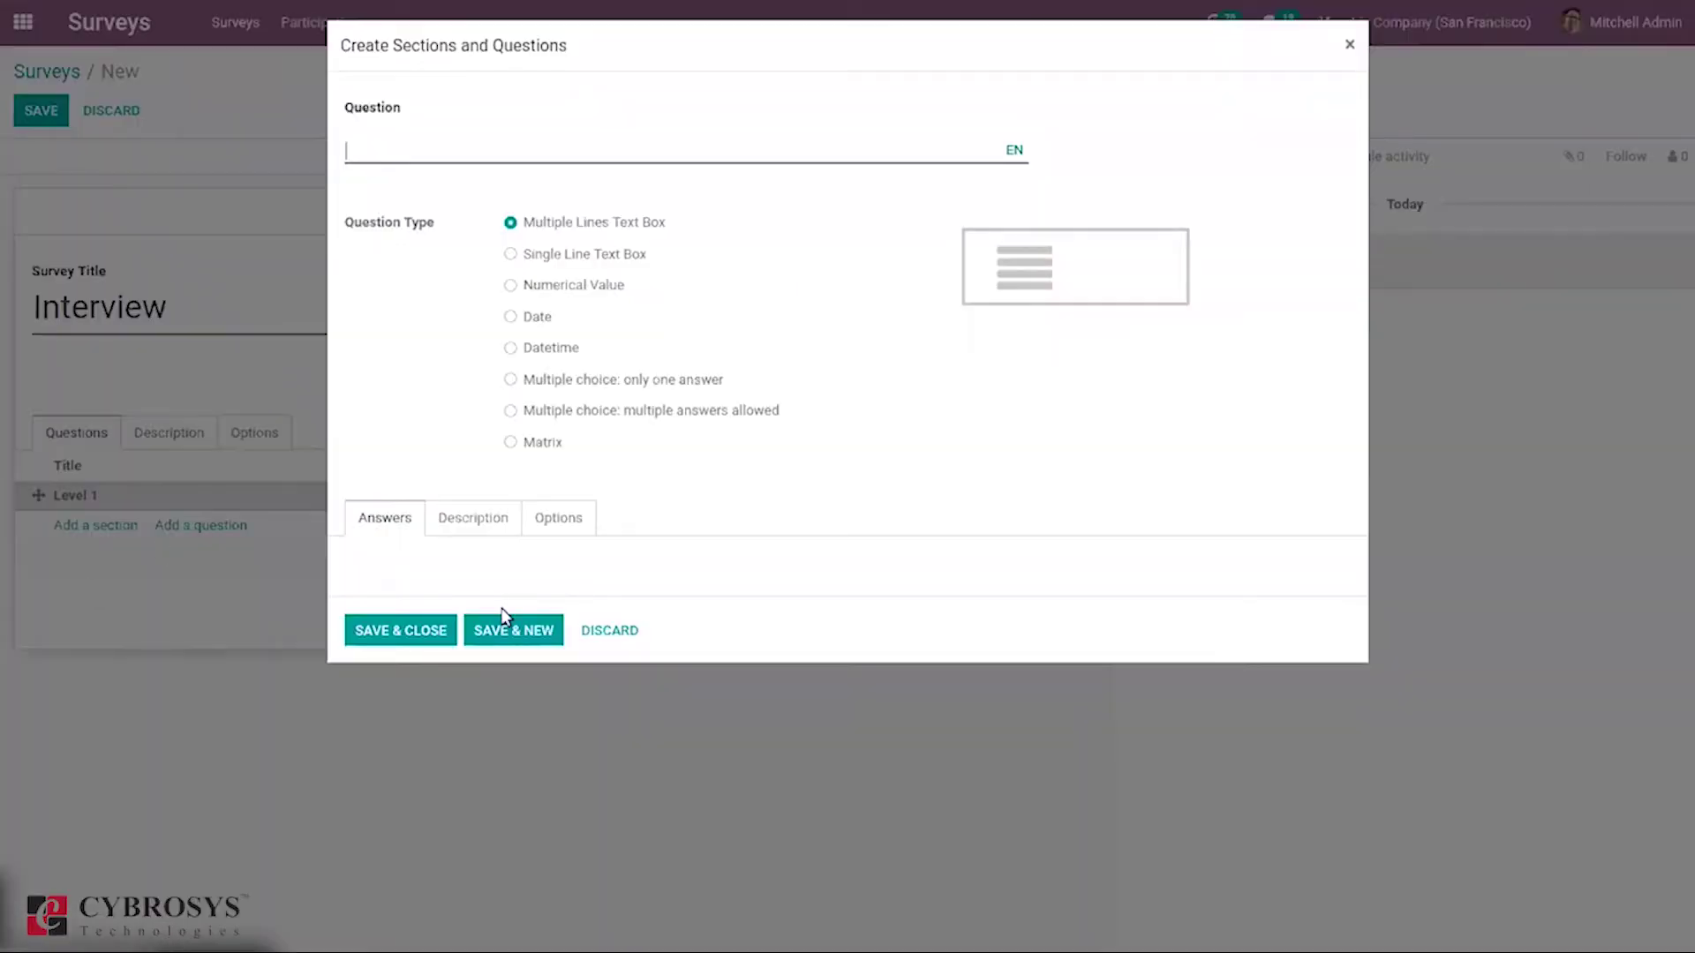
pyautogui.click(596, 630)
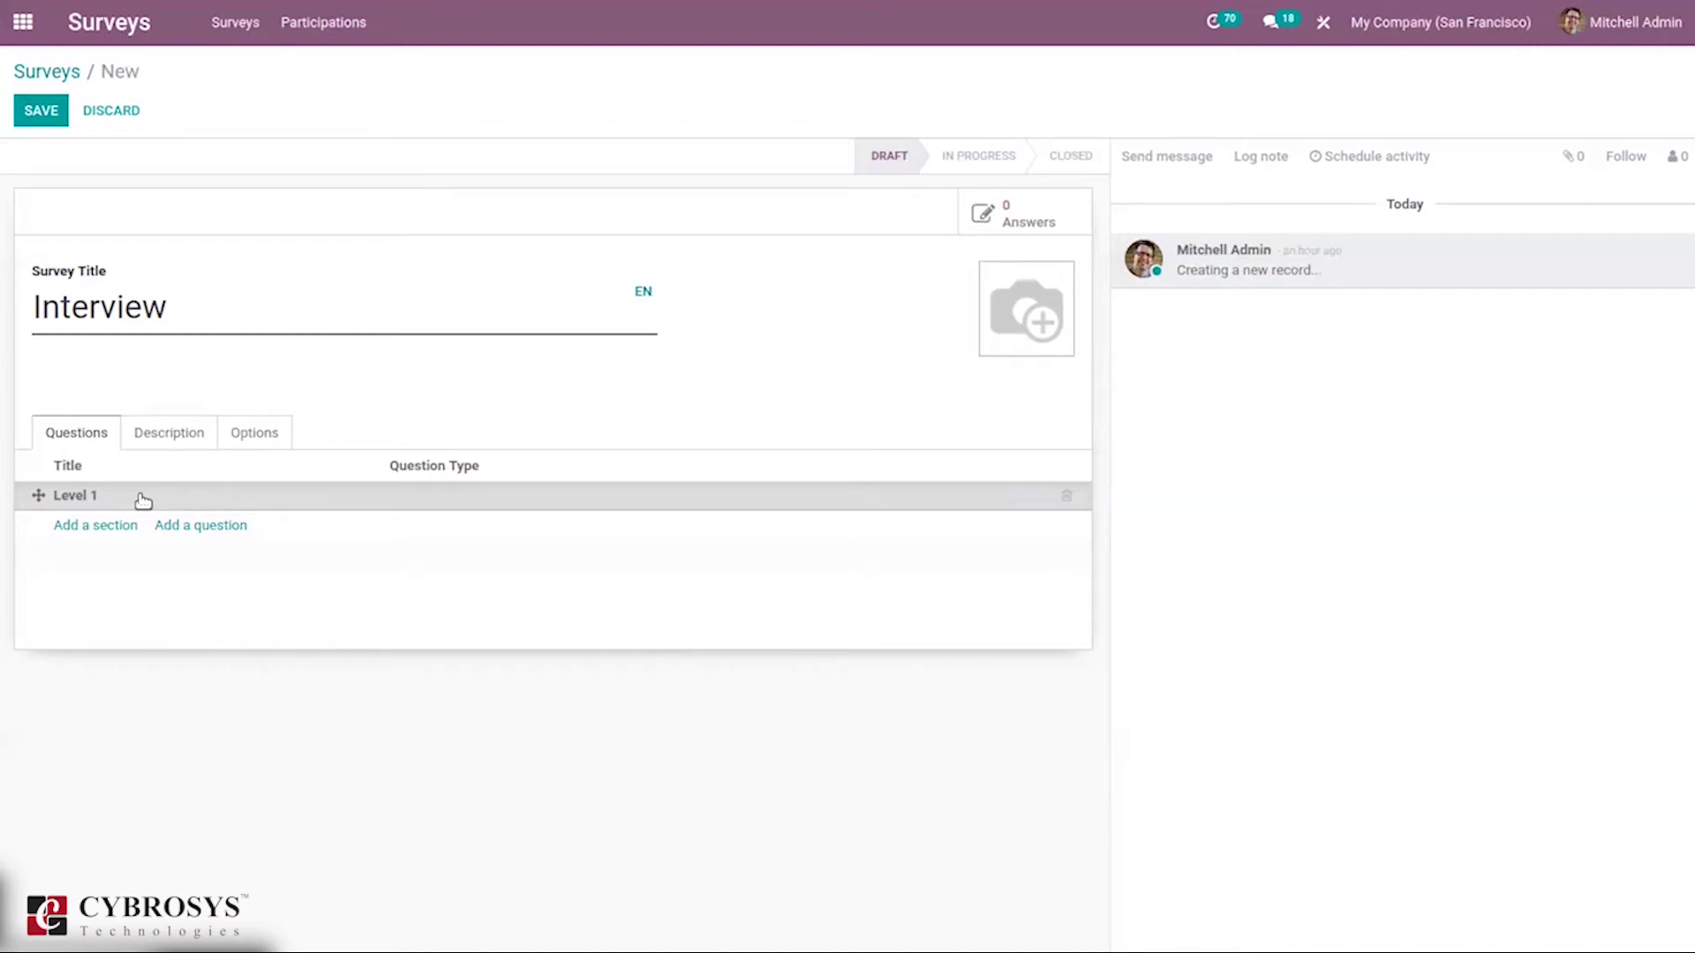
# Add a question with the text "Which of the following programming languages are not object oriented?".
pyautogui.click(199, 528)
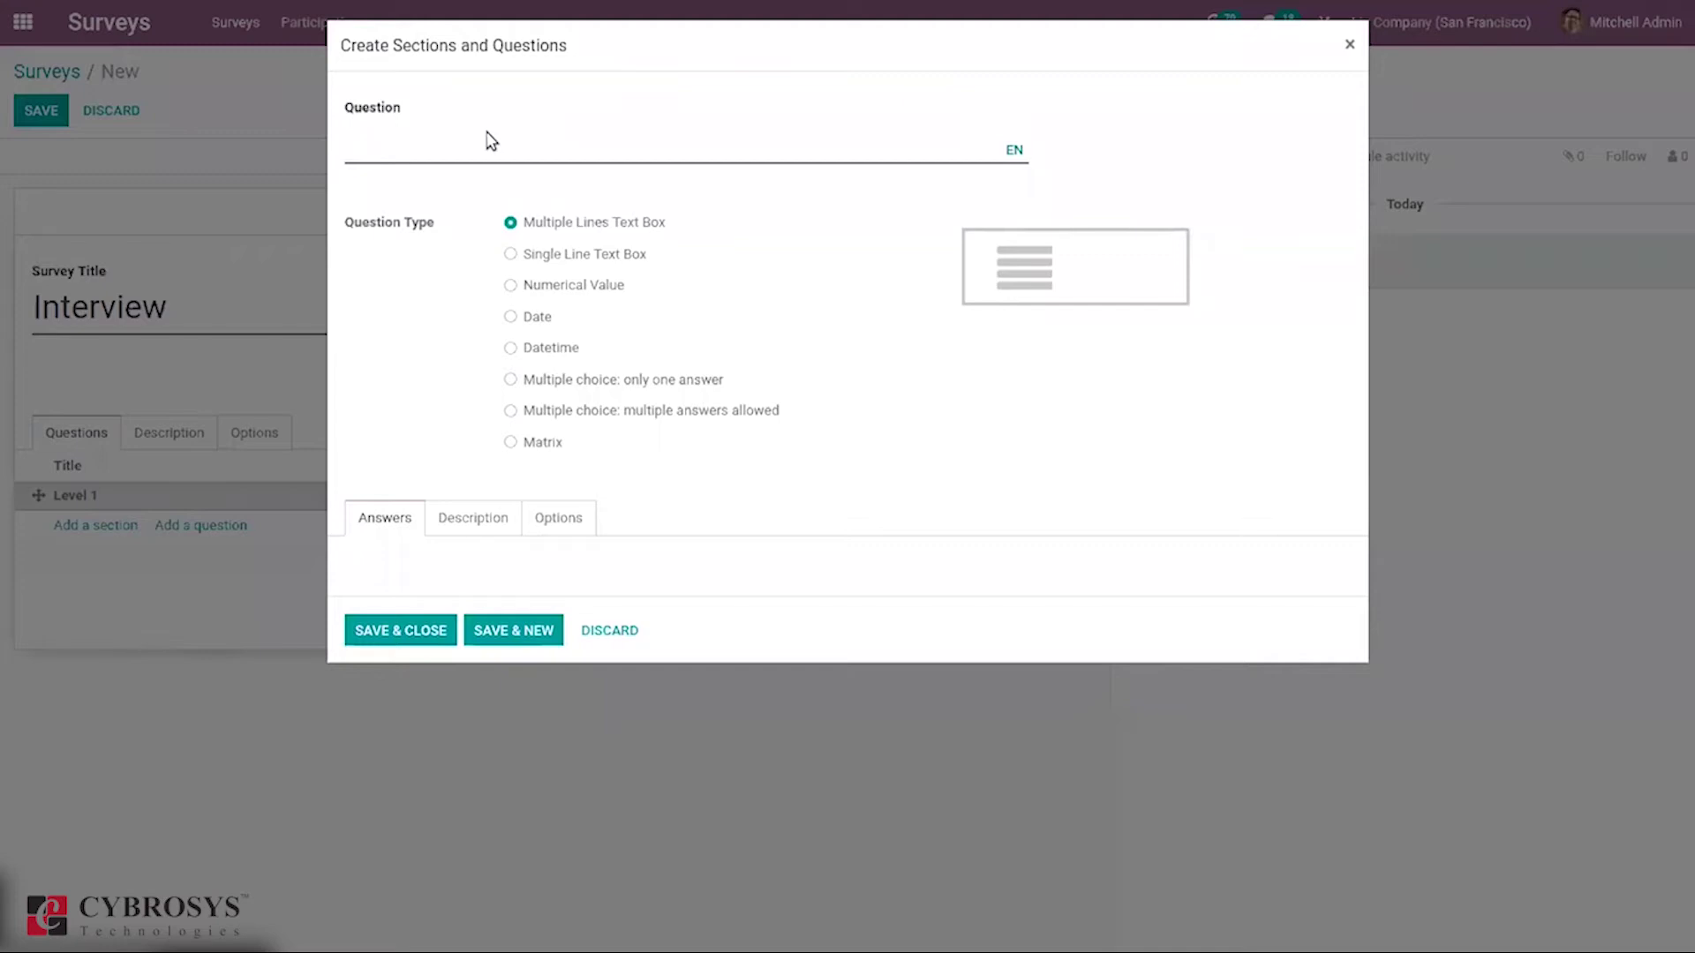
pyautogui.write('Which of the following programming')
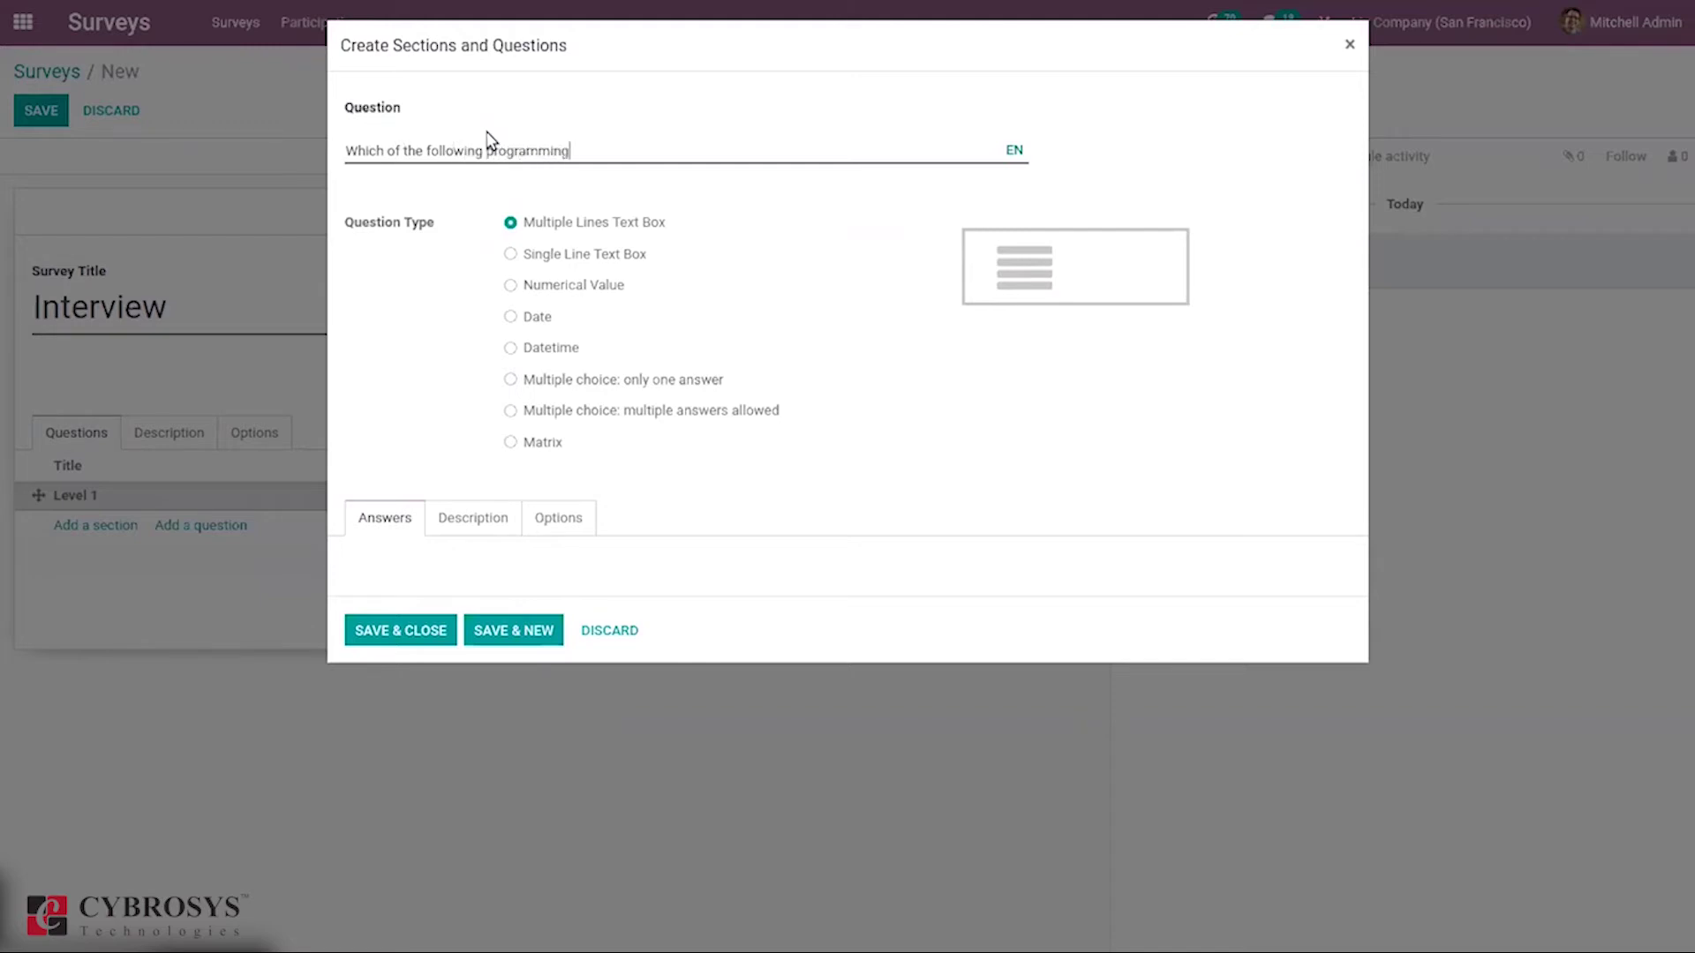
pyautogui.write(' languages are not object')
pyautogui.write('n')
pyautogui.press('BackSpace')
pyautogui.press('BackSpace')
pyautogui.press('BackSpace')
pyautogui.write('iented?')
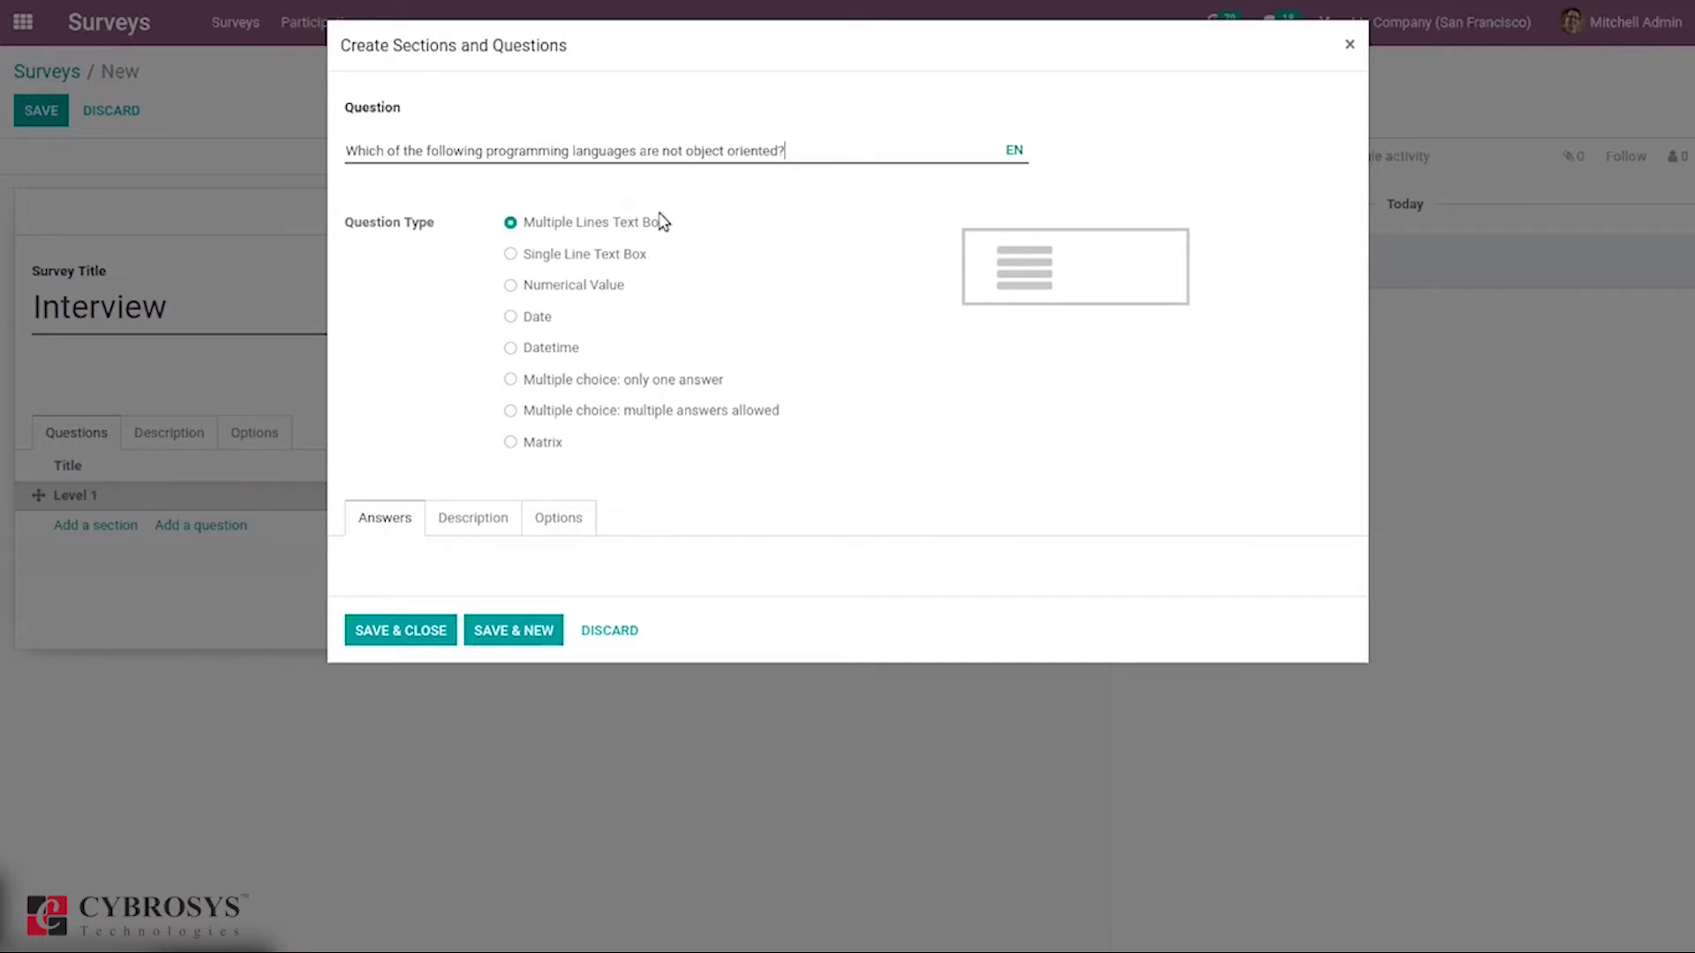
# Try the Single Line Text Box type with entry validation, and the Multiple Lines Text Box, Numerical Value, Date and Datetime types.
pyautogui.click(581, 255)
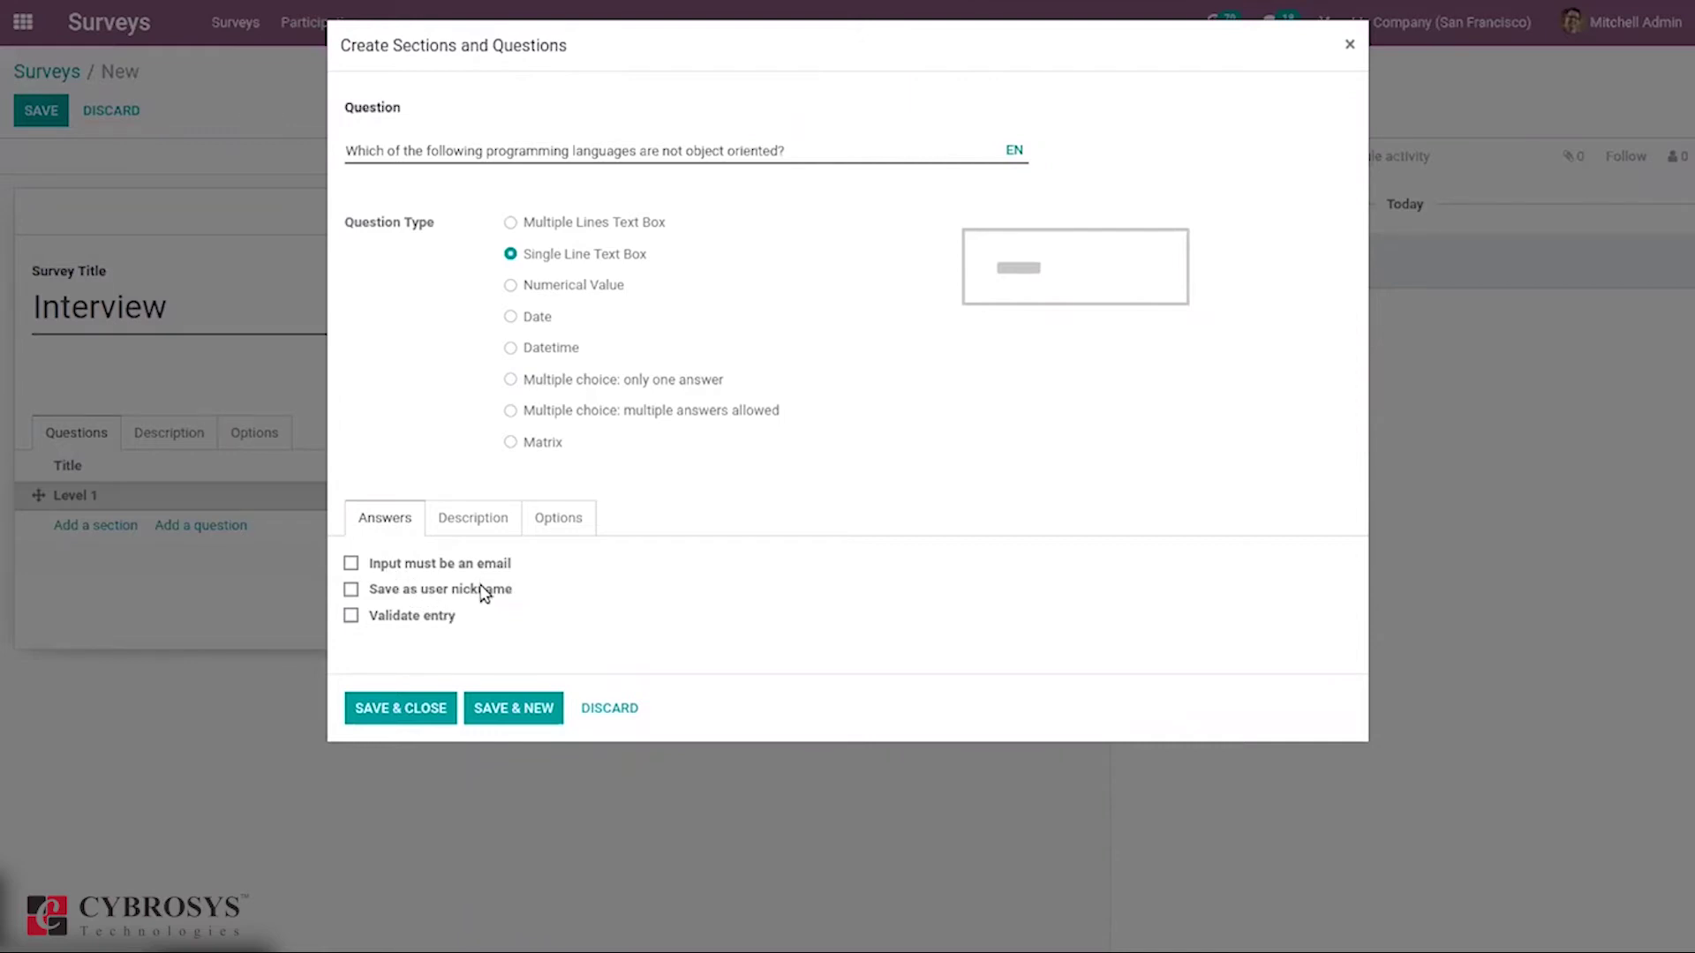
pyautogui.click(350, 617)
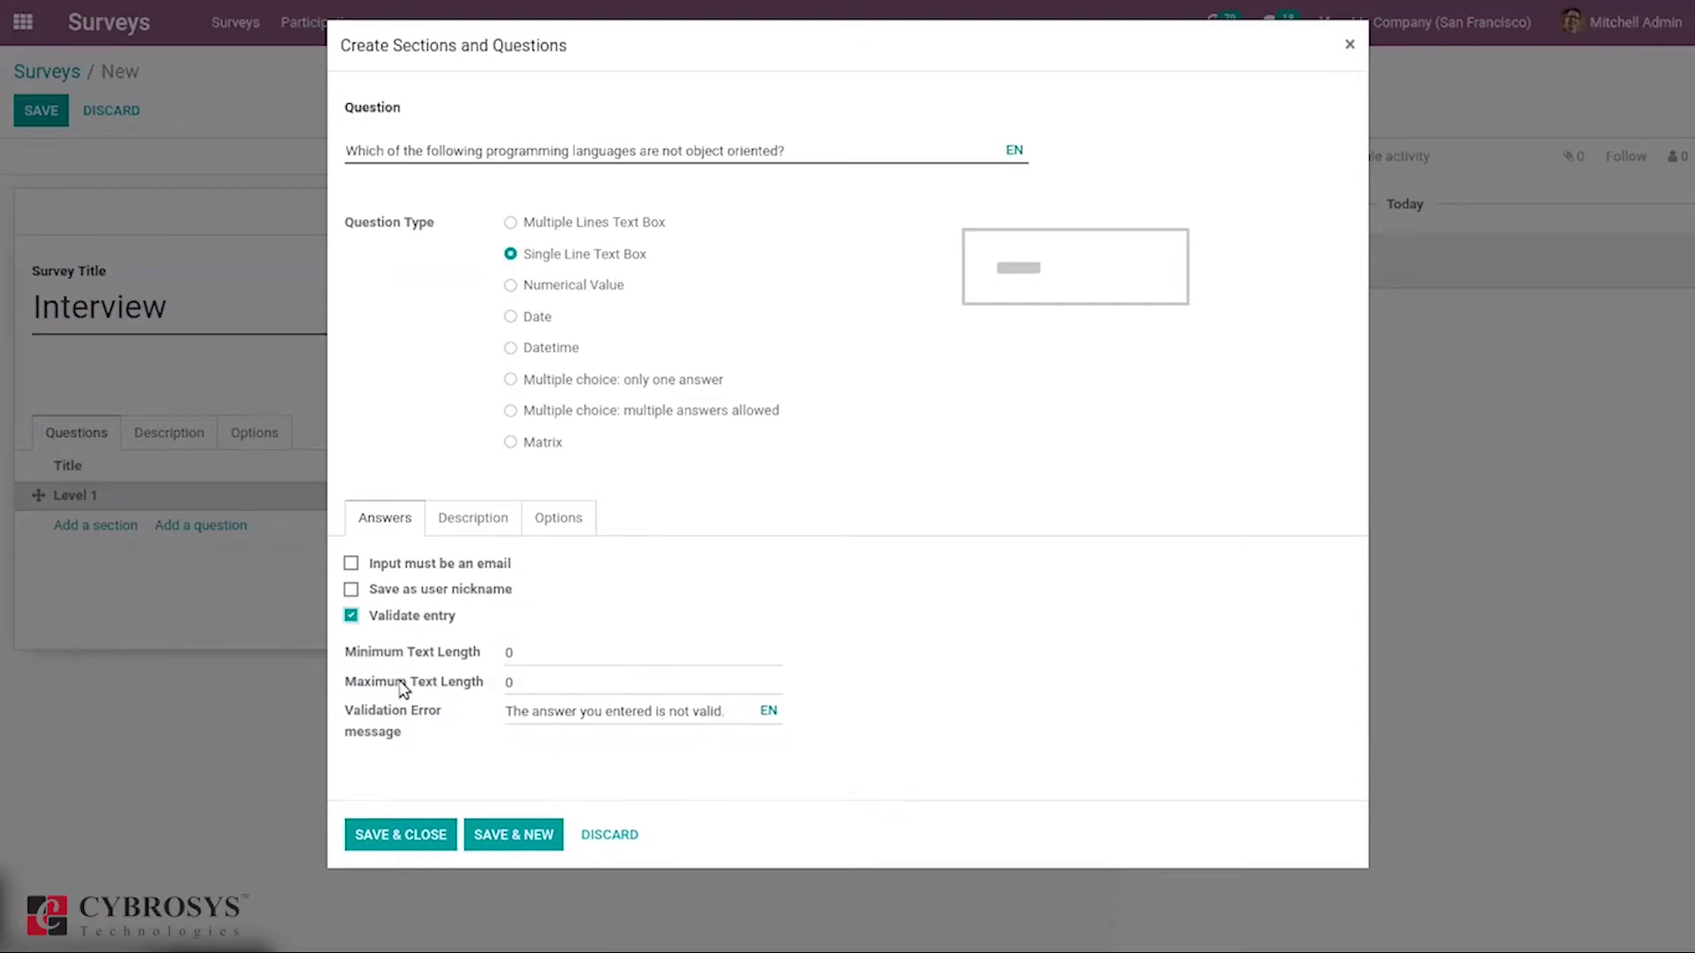
pyautogui.click(556, 223)
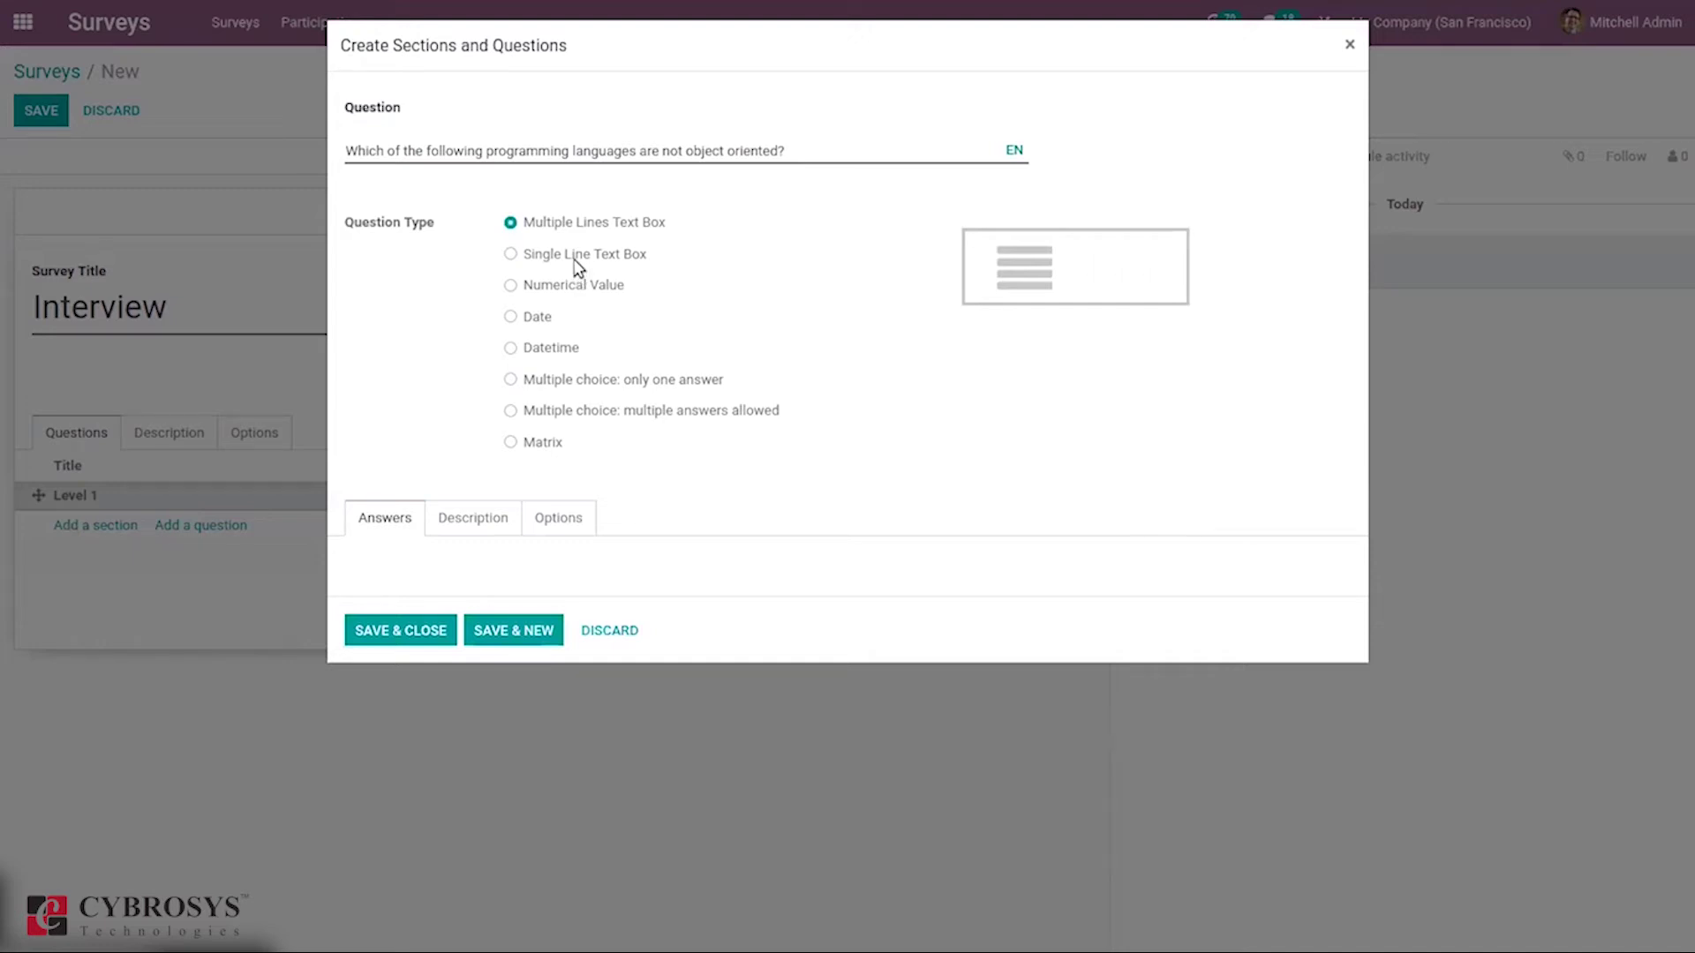
pyautogui.click(578, 263)
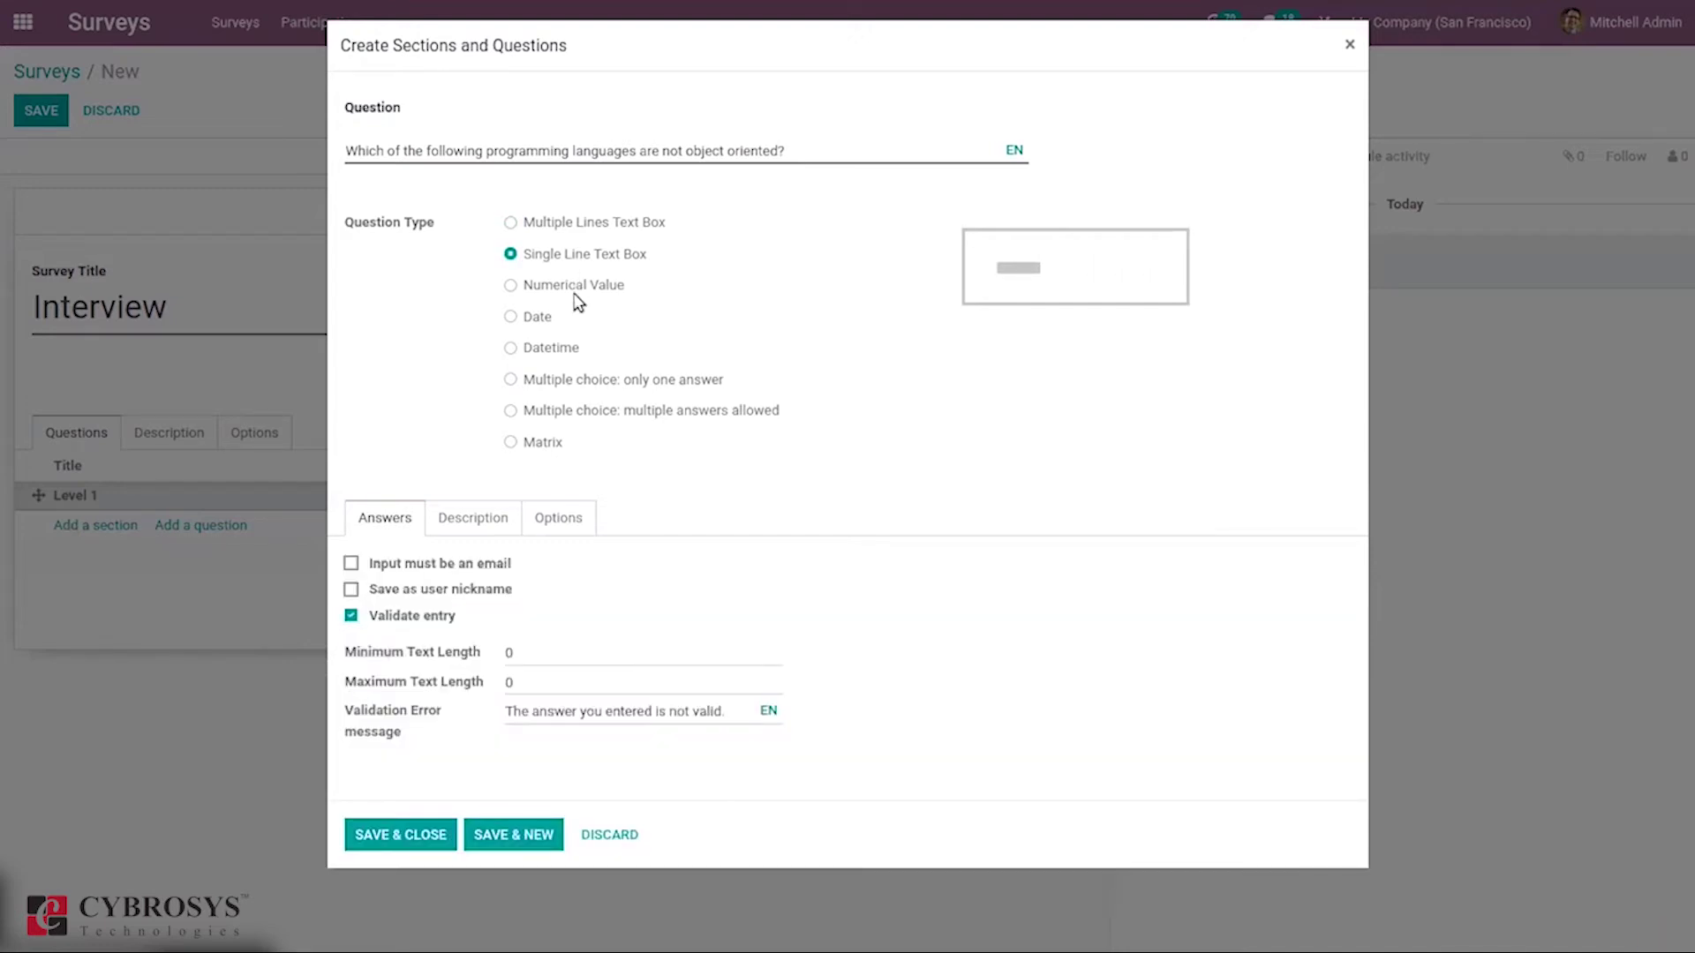
pyautogui.click(575, 294)
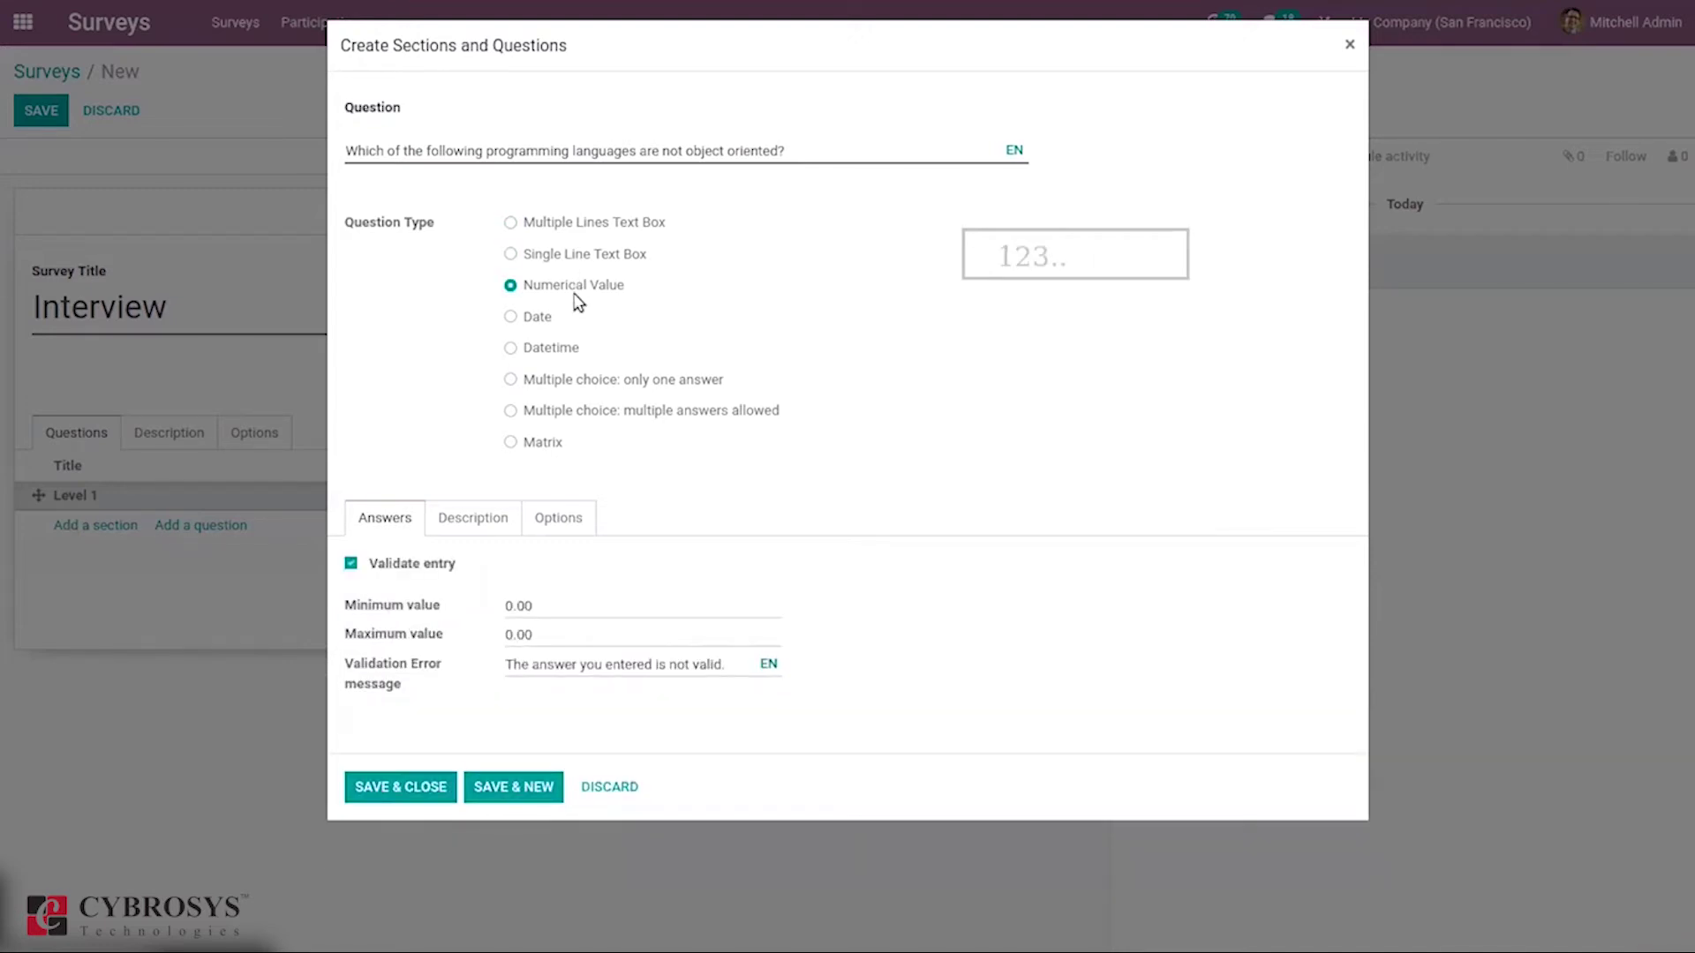
pyautogui.click(535, 319)
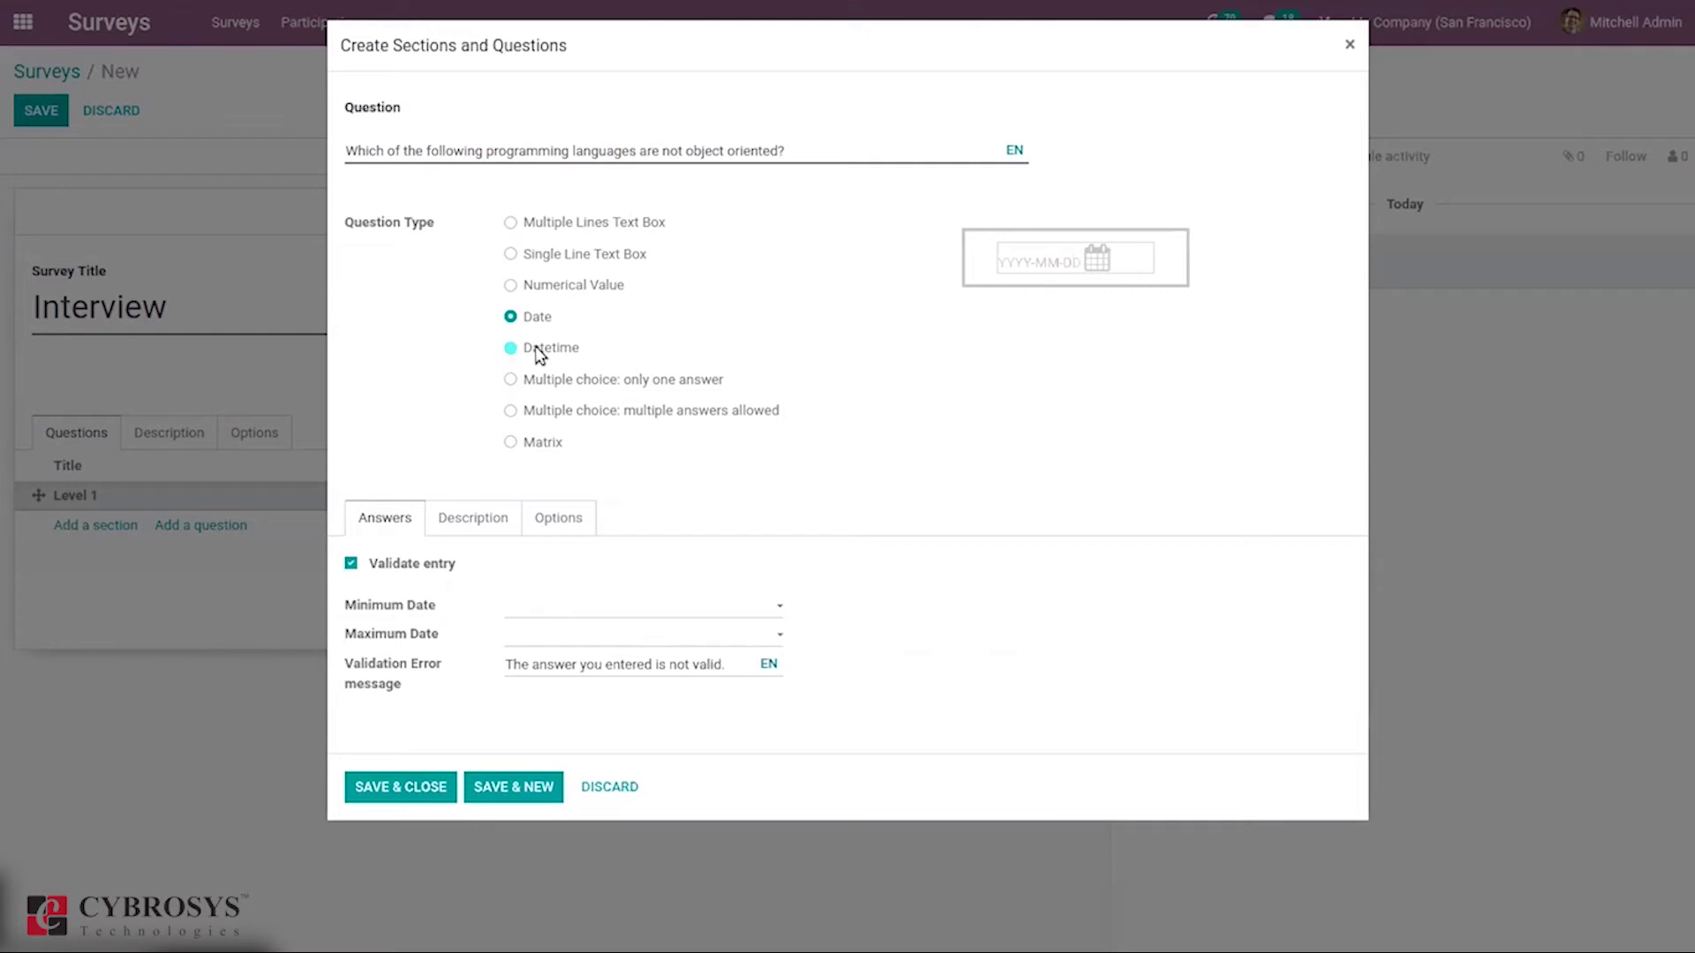
pyautogui.click(538, 353)
# Set the question type to "Multiple choice: only one answer" and add the choices C++, C and Java.
pyautogui.click(576, 385)
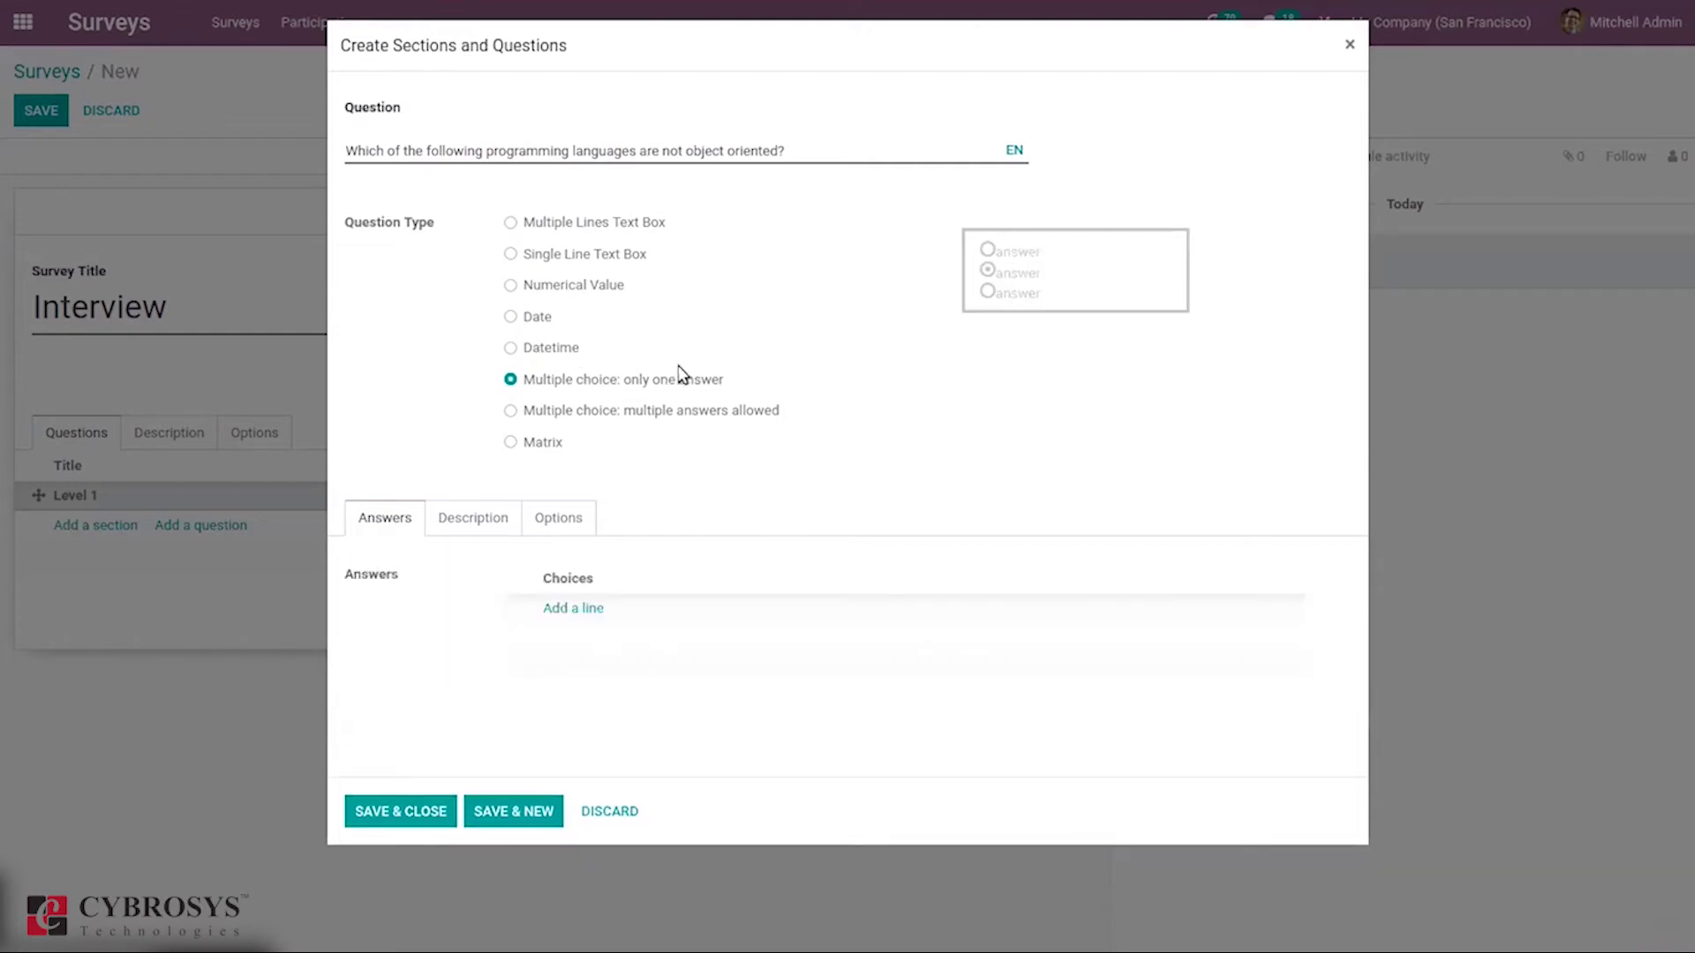
pyautogui.click(560, 611)
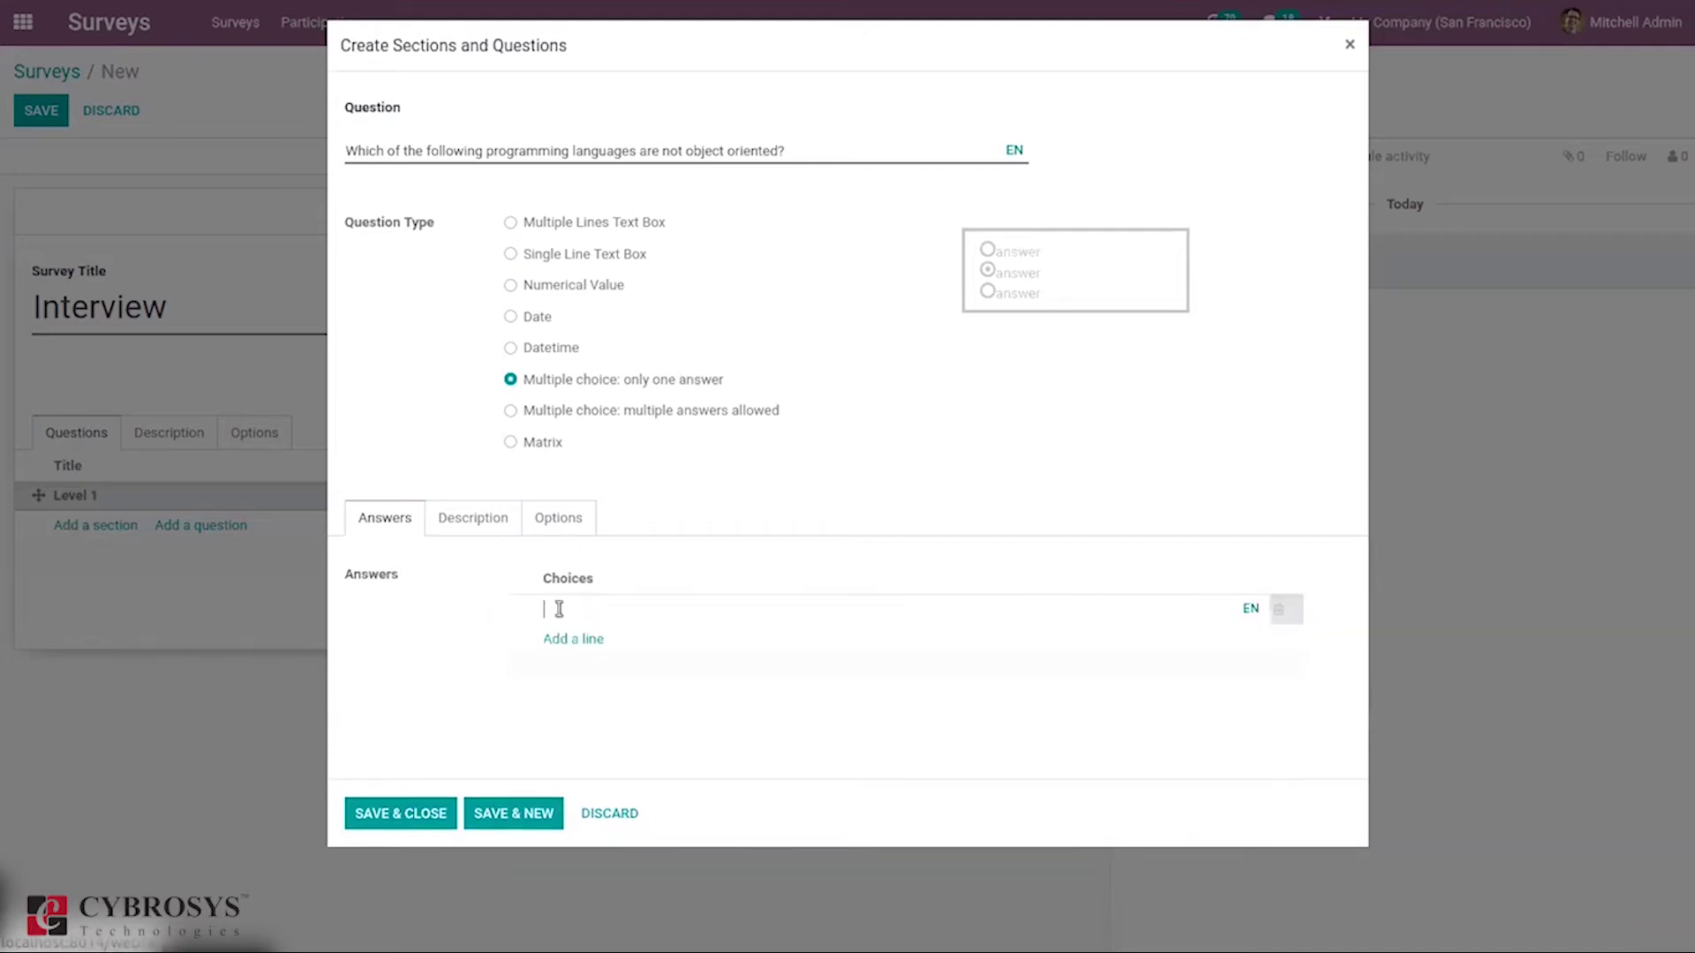
pyautogui.write('C++')
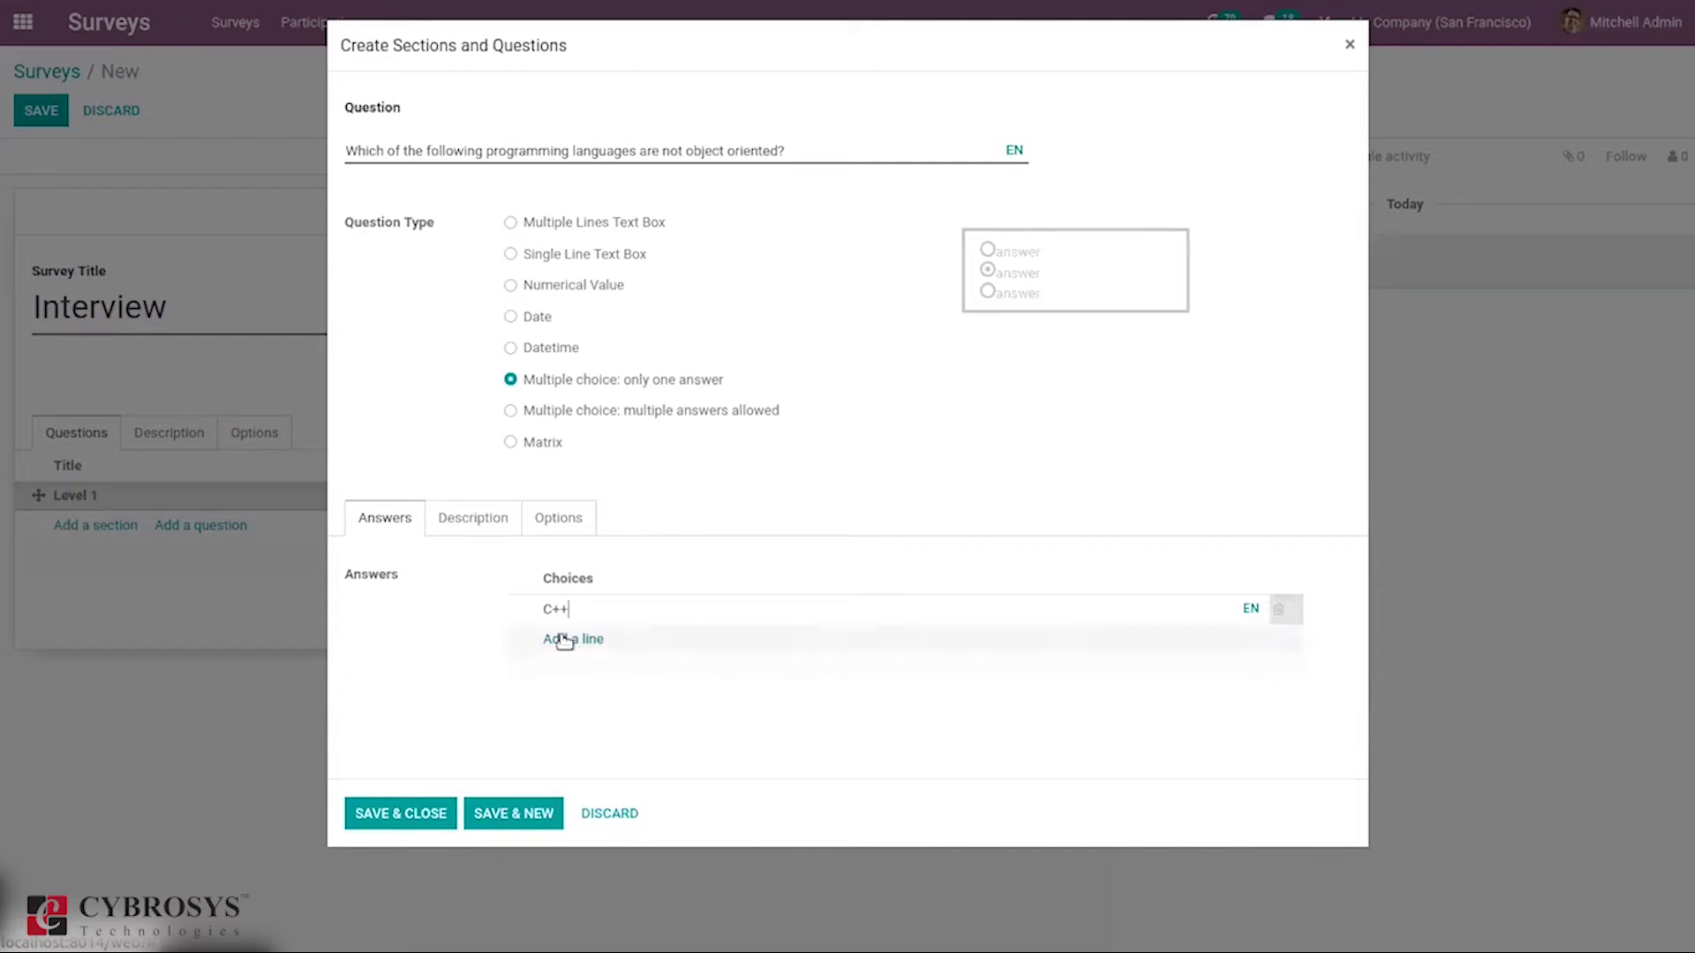
pyautogui.click(566, 641)
pyautogui.write('C')
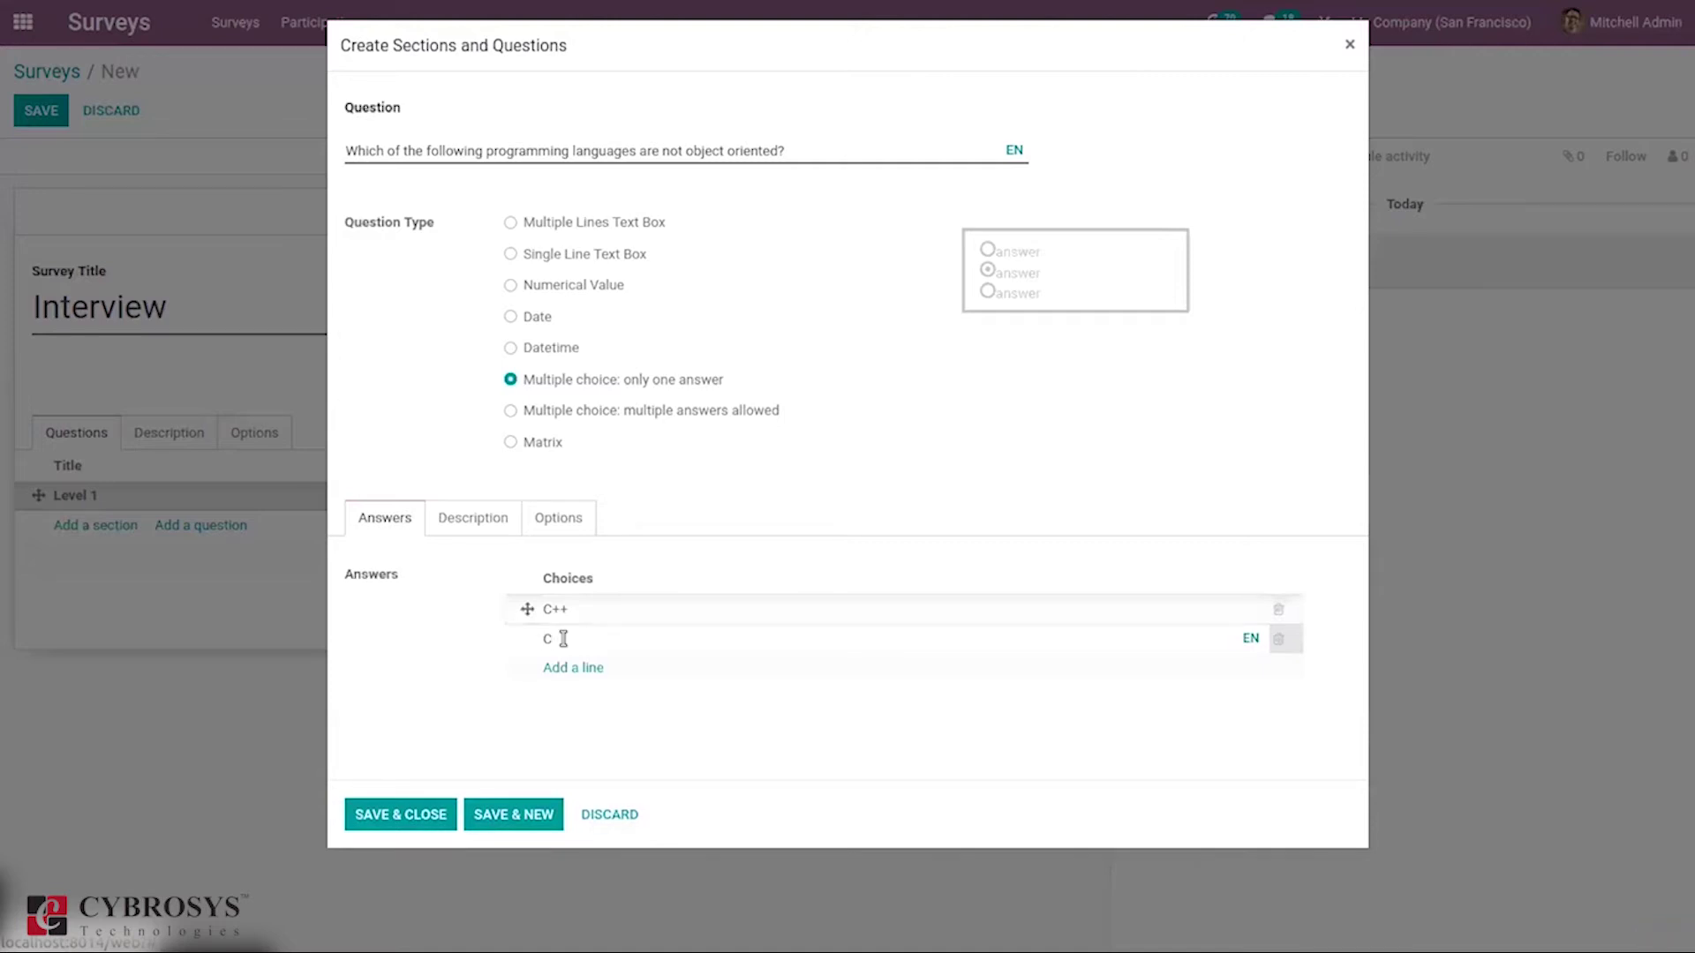
pyautogui.click(568, 669)
pyautogui.write('Java')
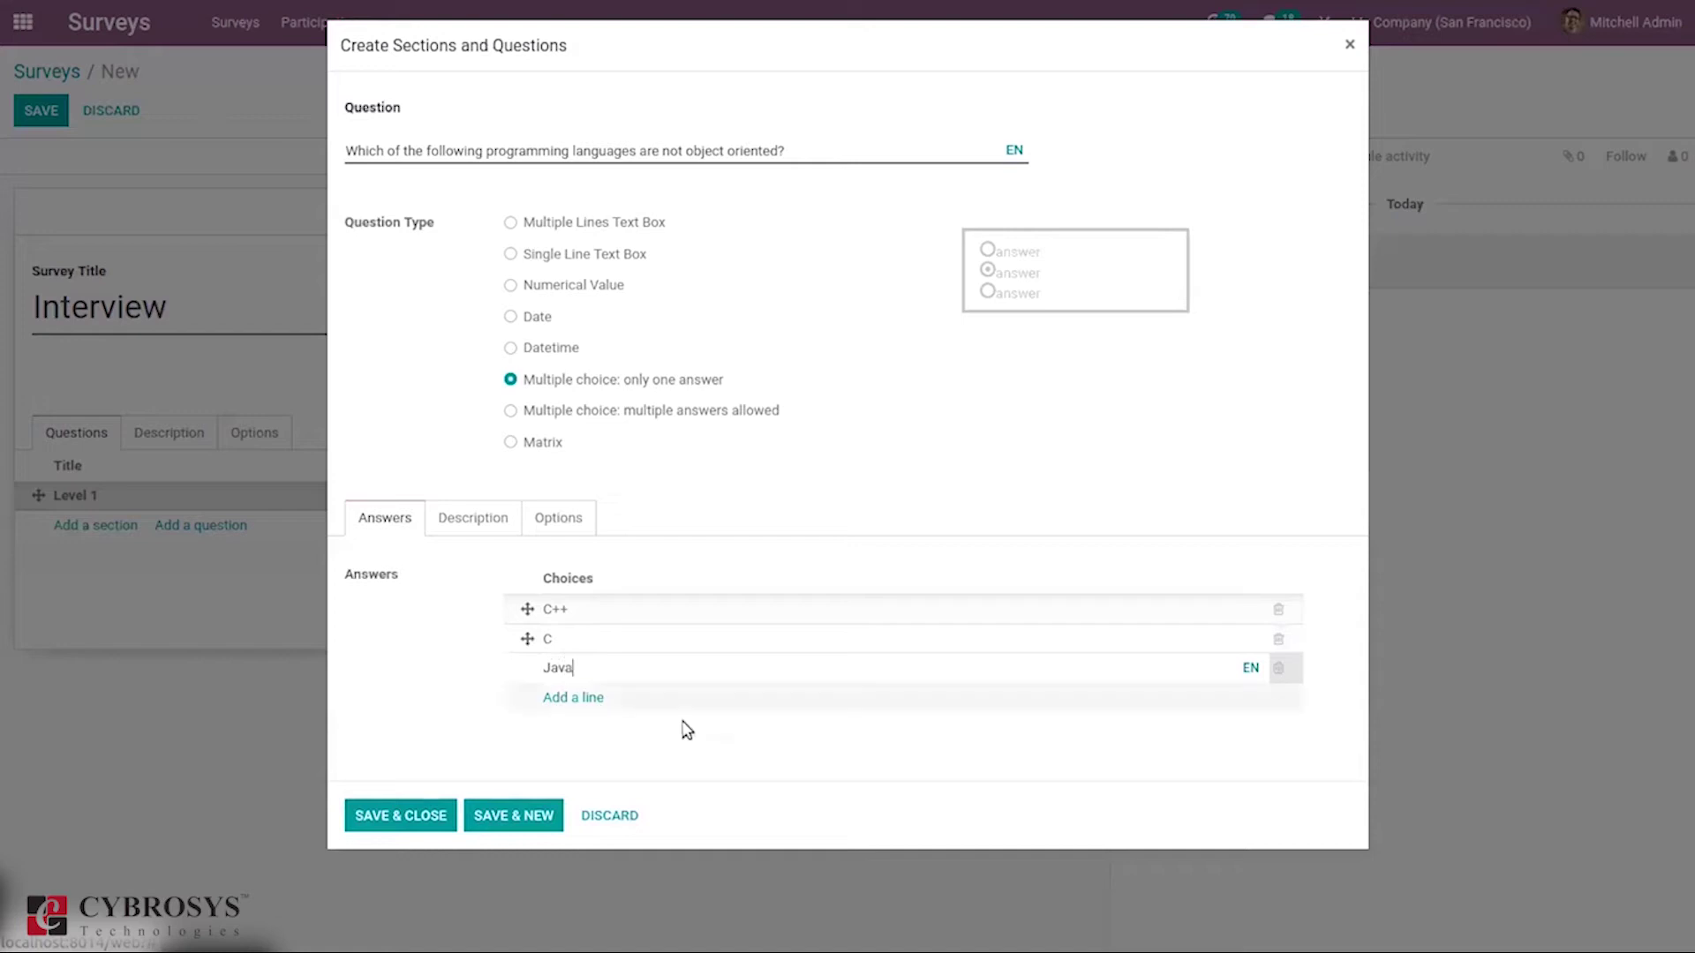
pyautogui.click(783, 760)
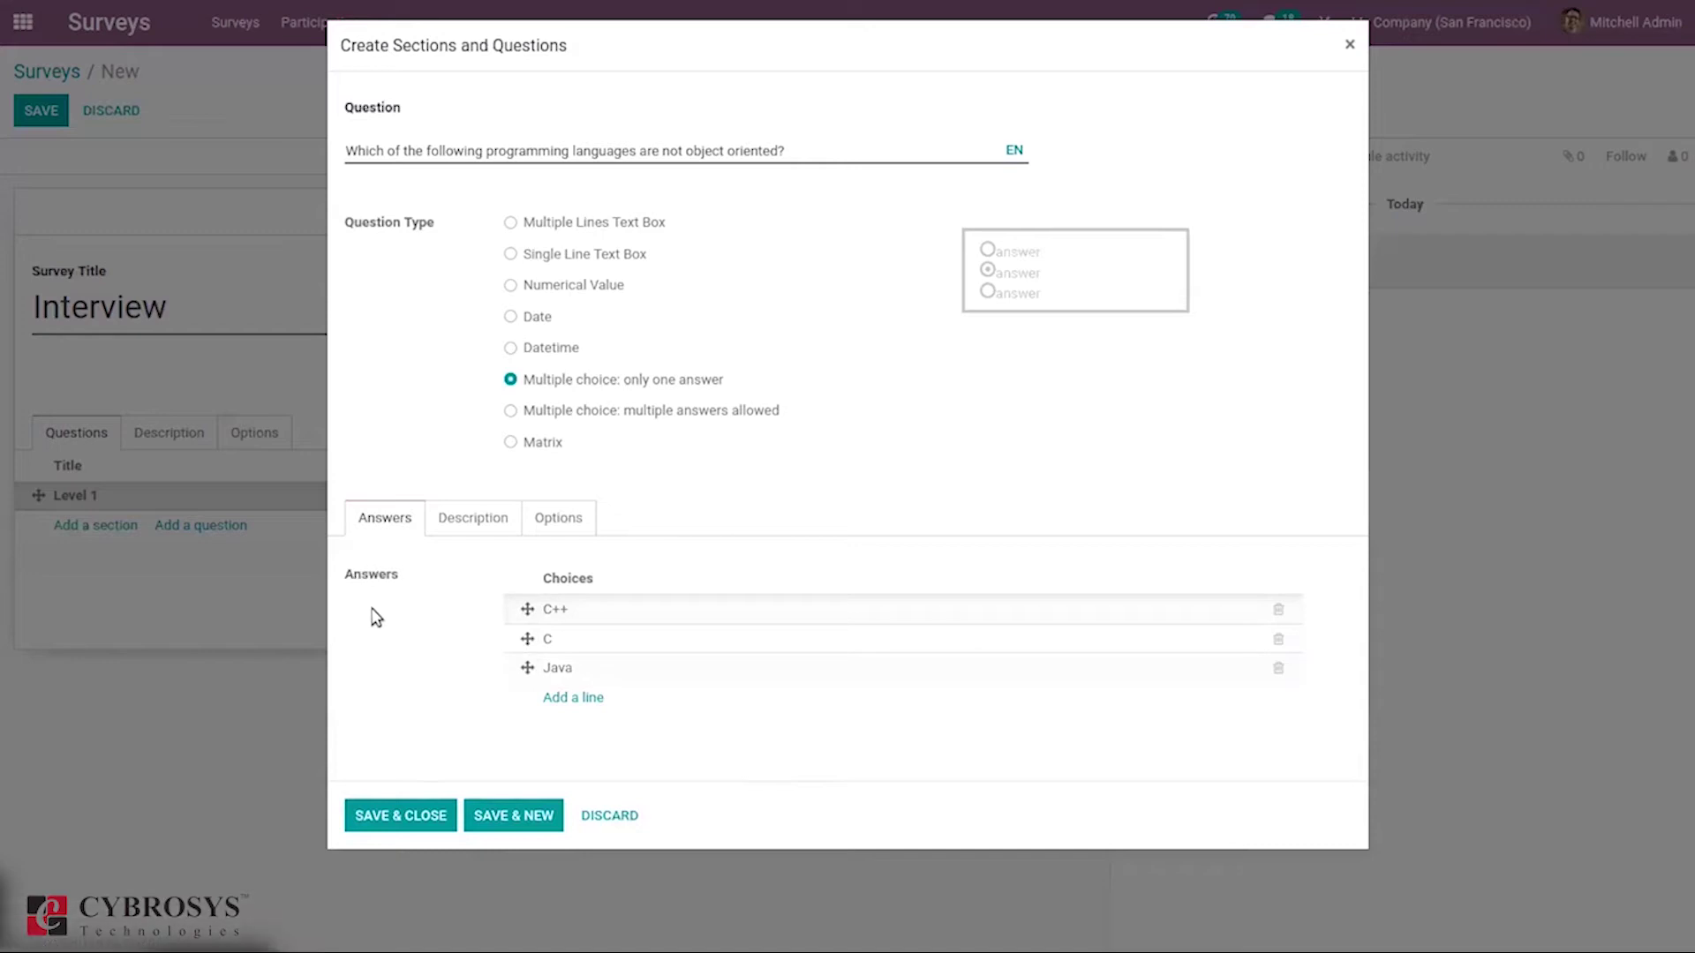
pyautogui.click(836, 631)
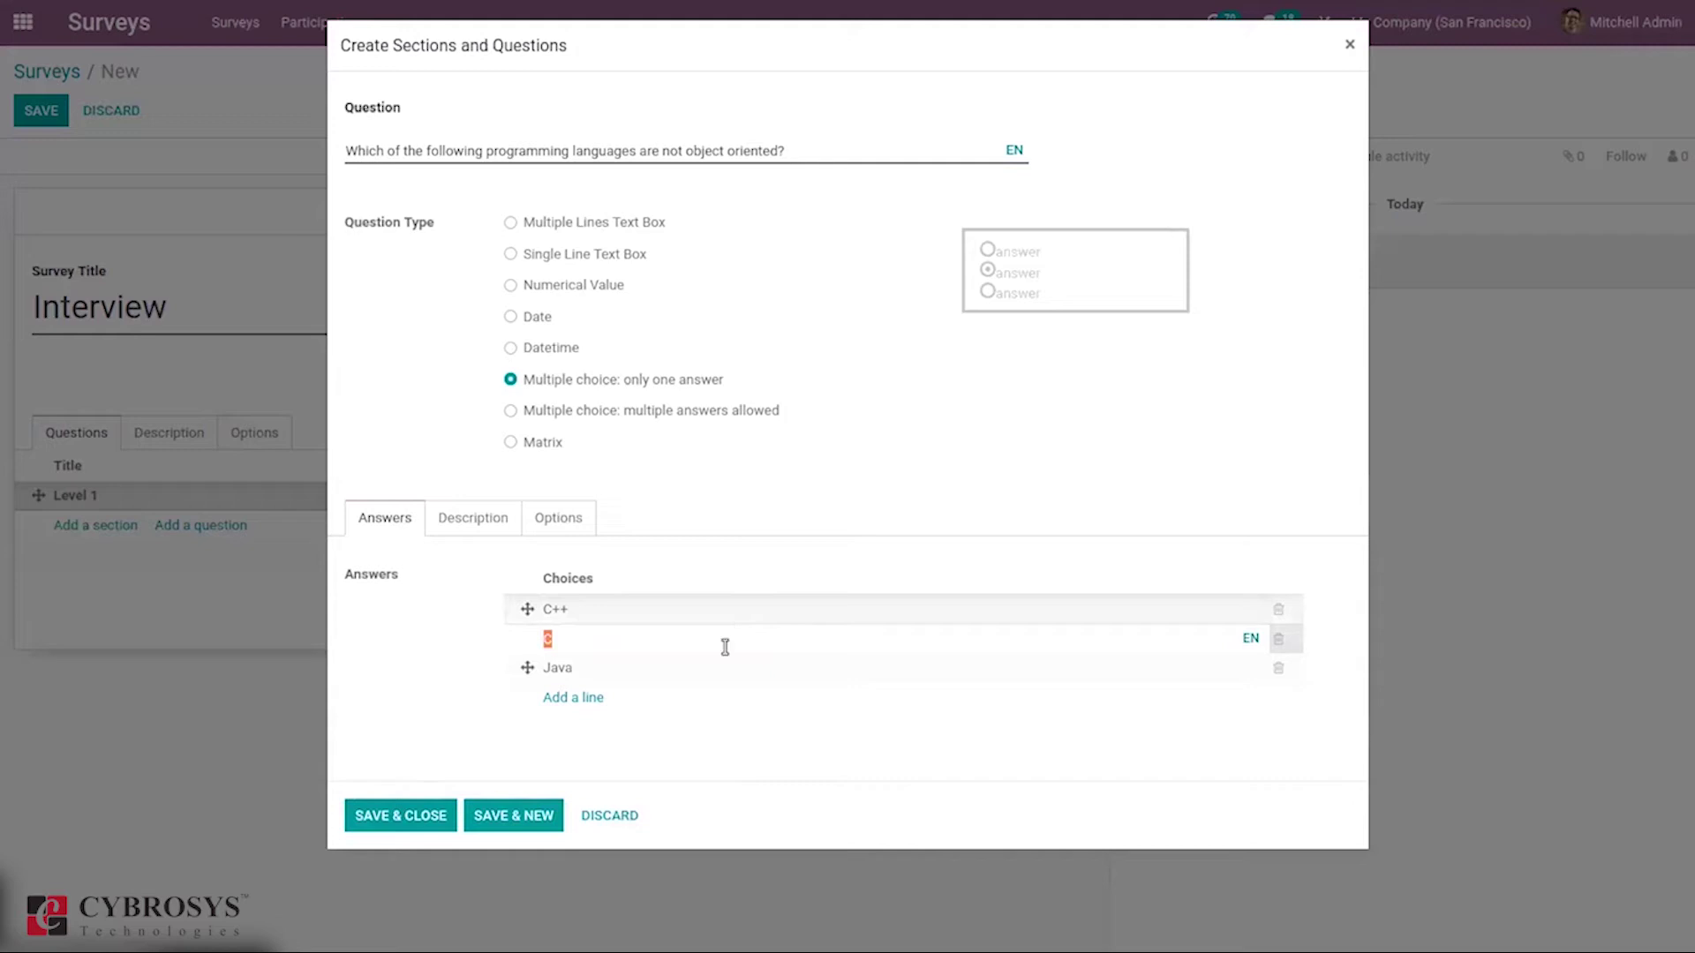
pyautogui.click(709, 767)
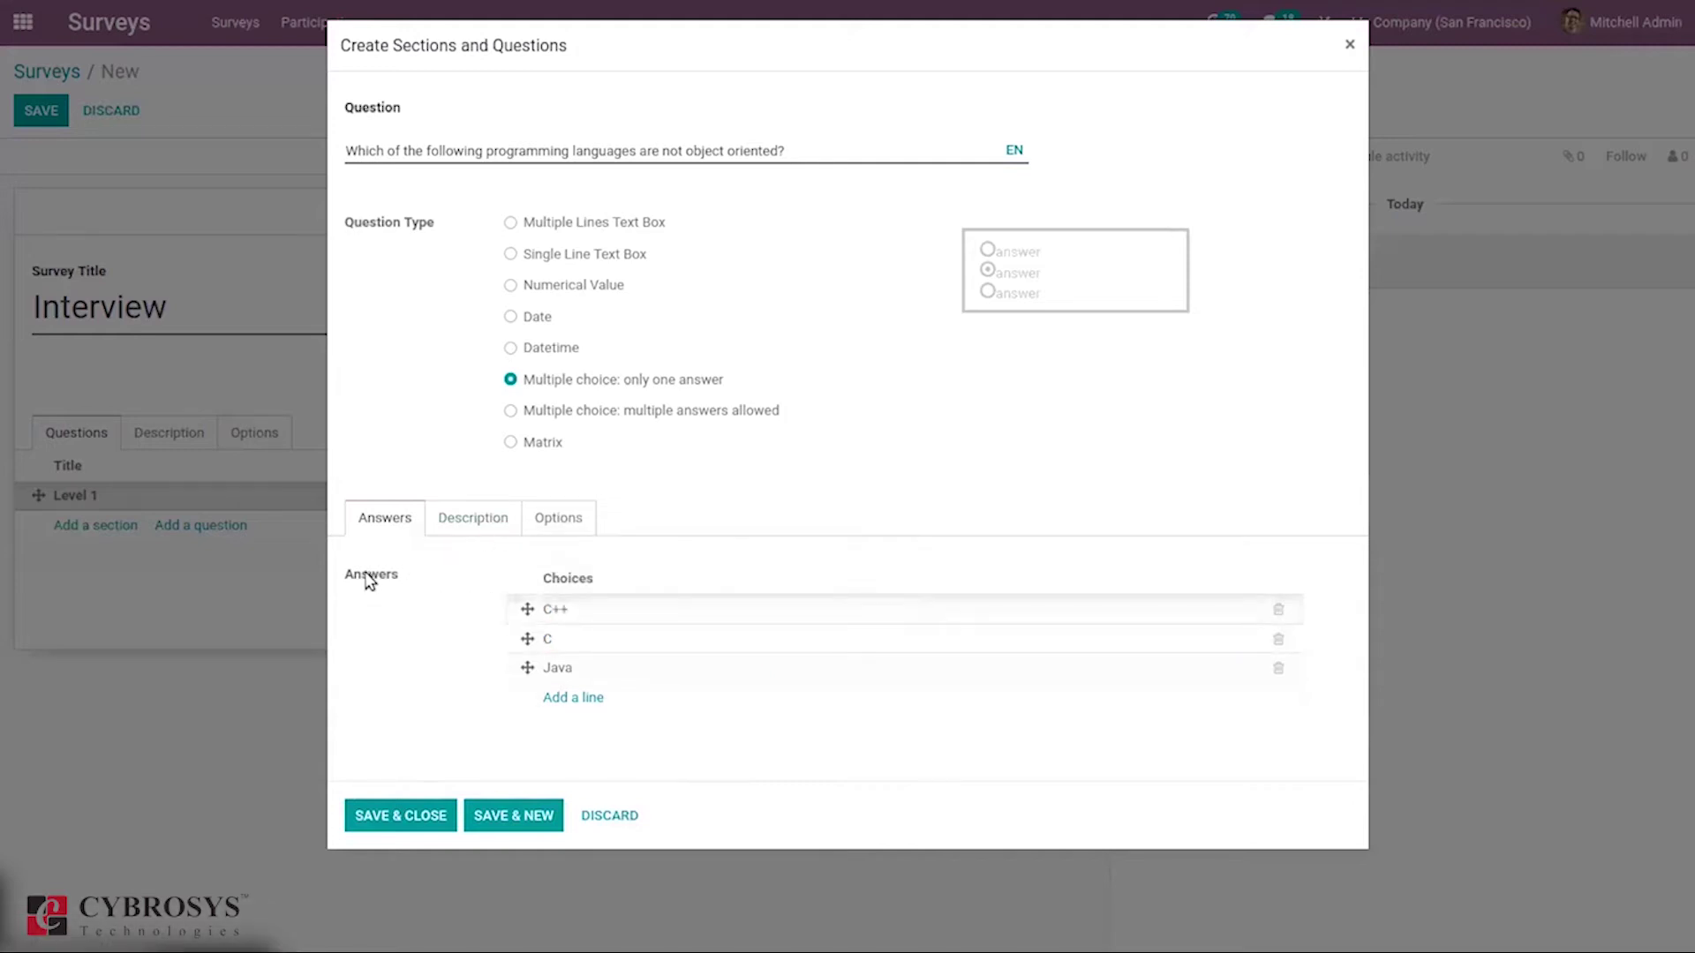
# Try the Matrix and "Multiple choice: multiple answers allowed" types for the question.
pyautogui.moveTo(369, 581)
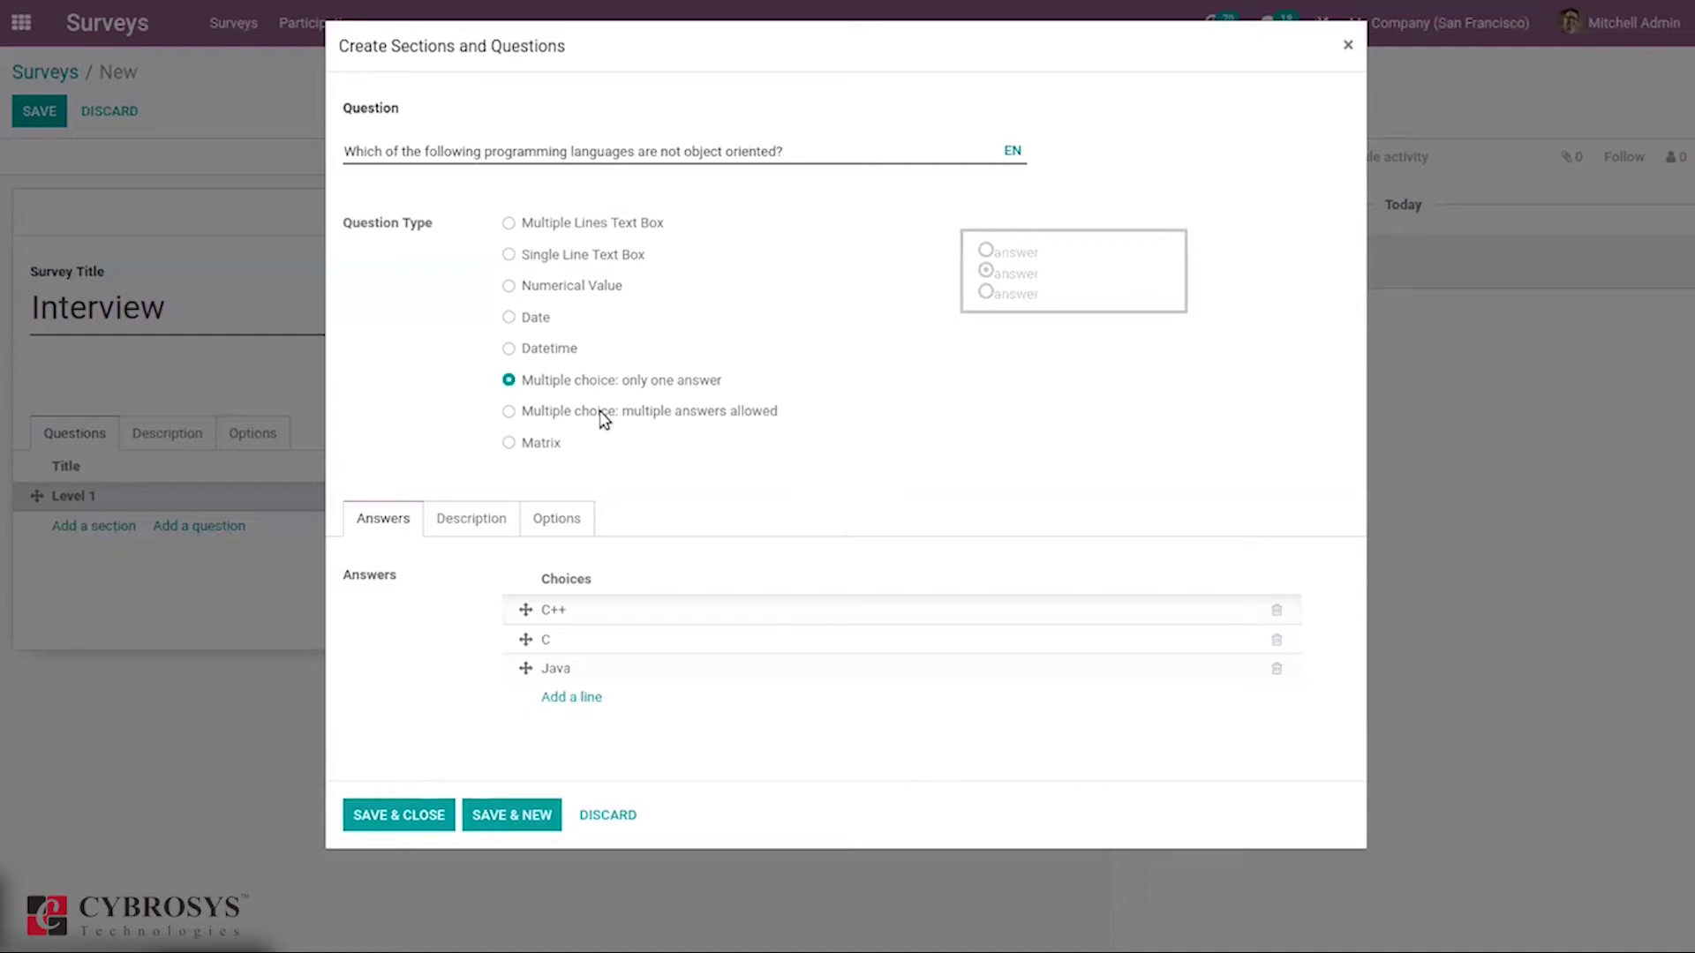
pyautogui.click(526, 447)
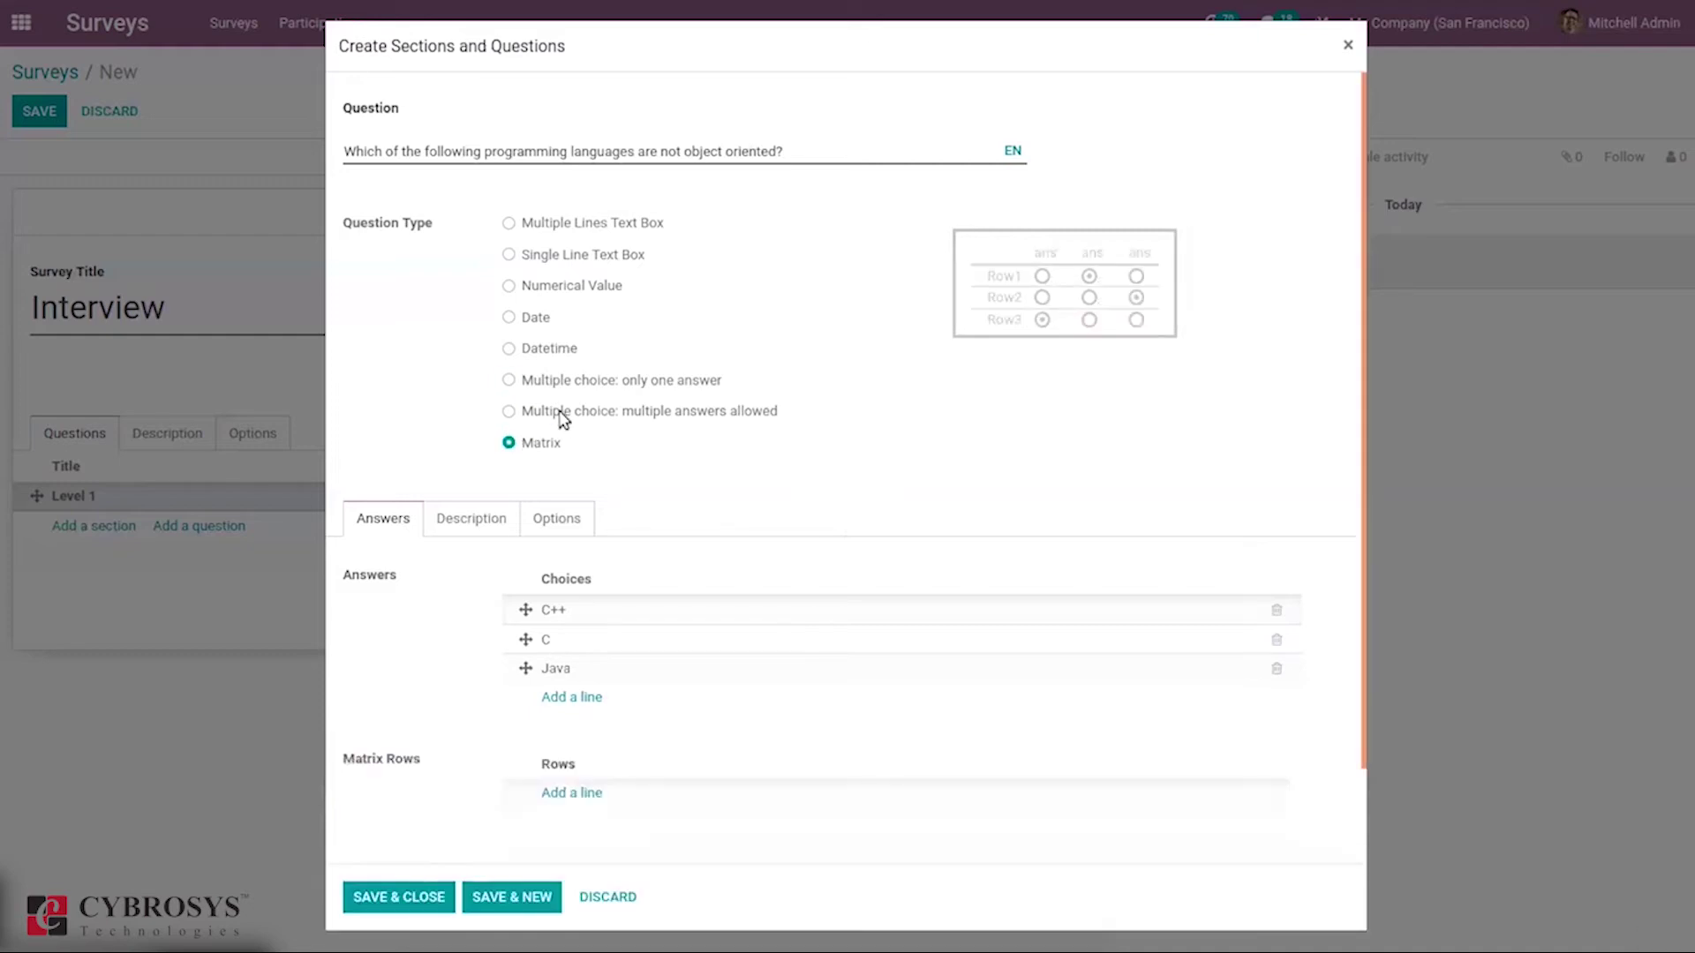
pyautogui.click(623, 412)
# Set the type back to "Multiple choice: only one answer" and save the question to the survey.
pyautogui.click(616, 382)
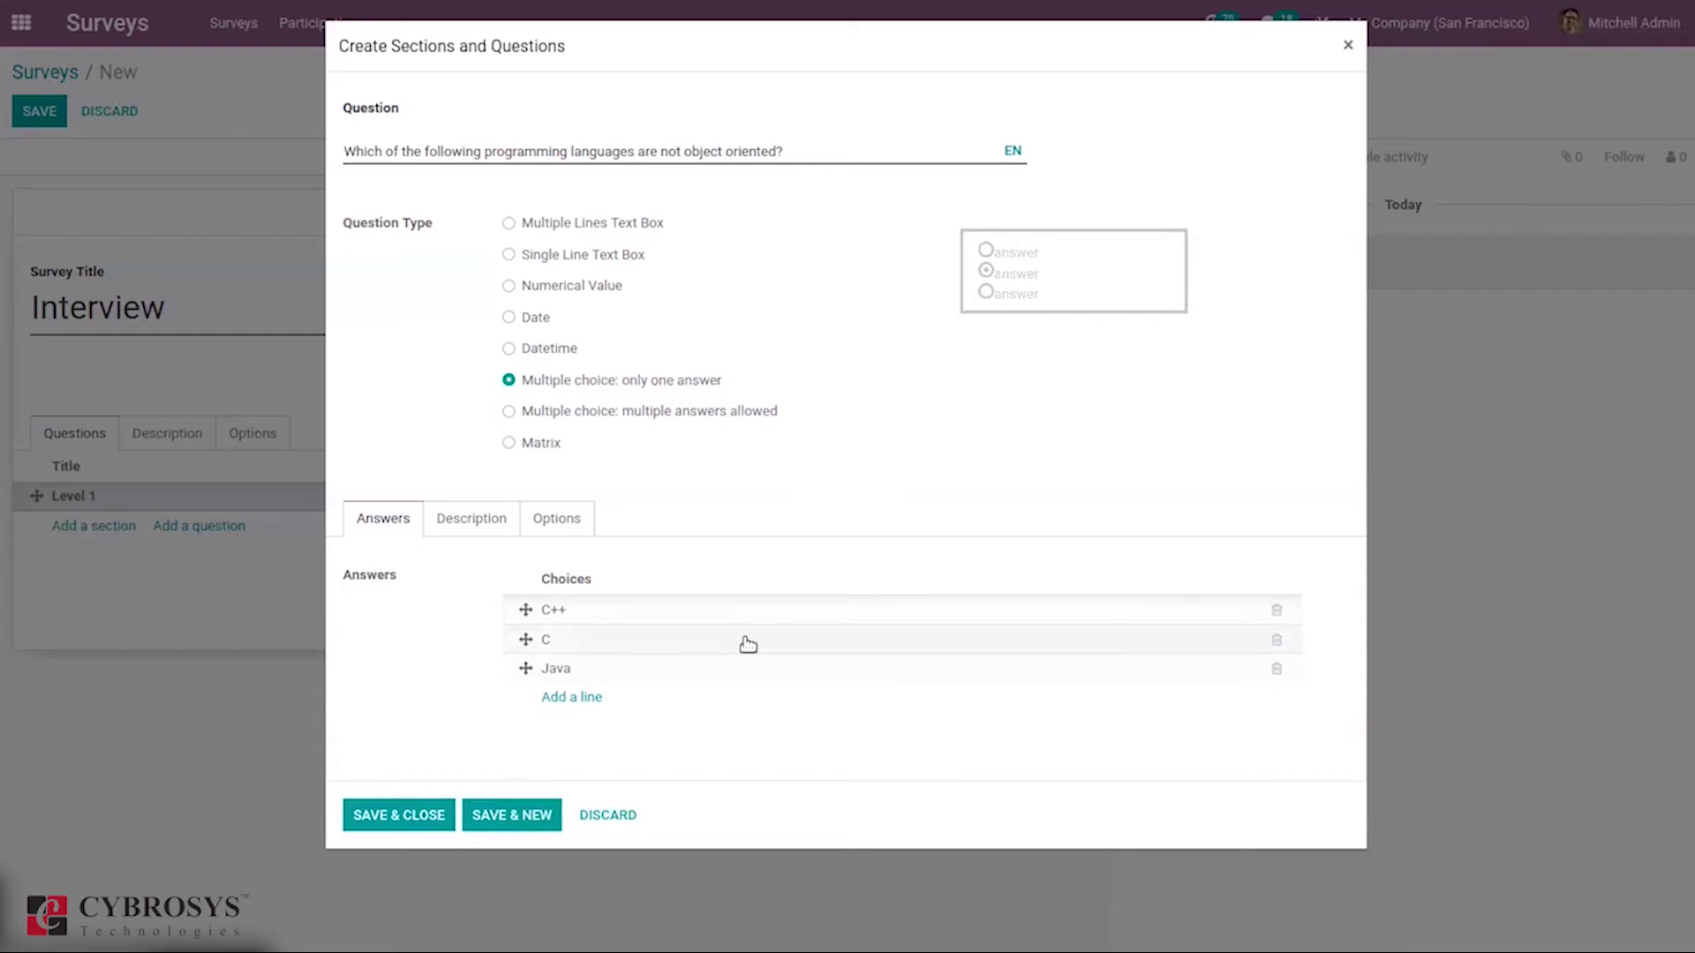
pyautogui.click(410, 822)
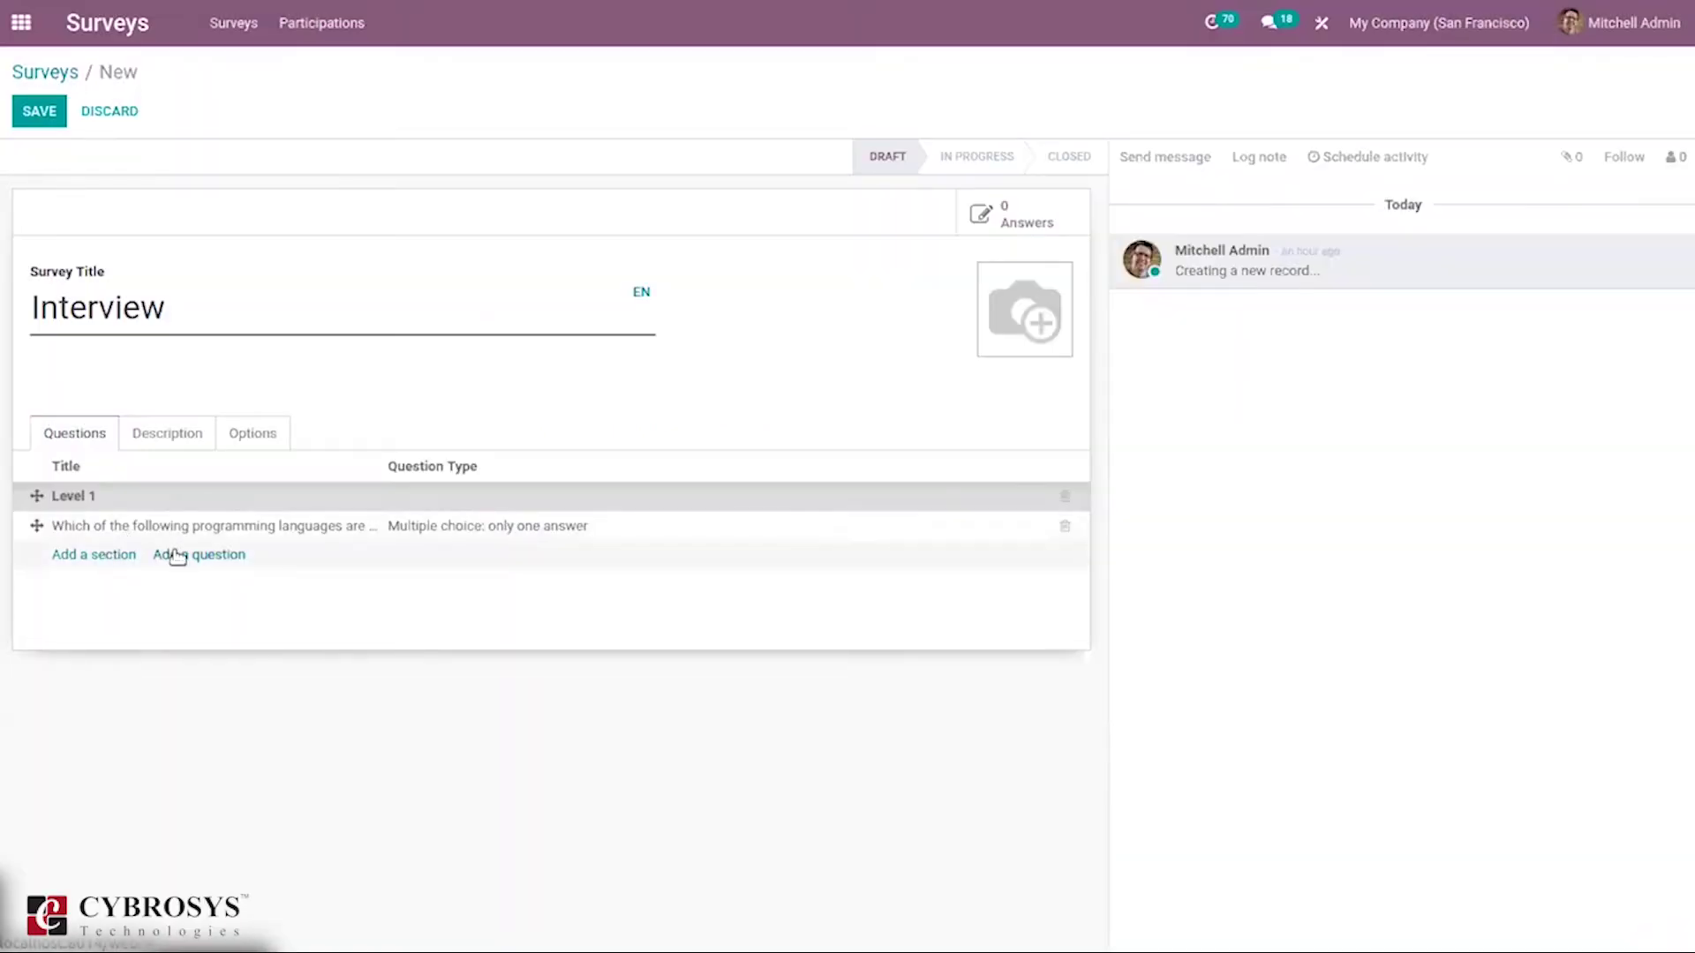
# Add a section named "Level 2" below the first question of the survey.
pyautogui.click(115, 555)
pyautogui.write('L')
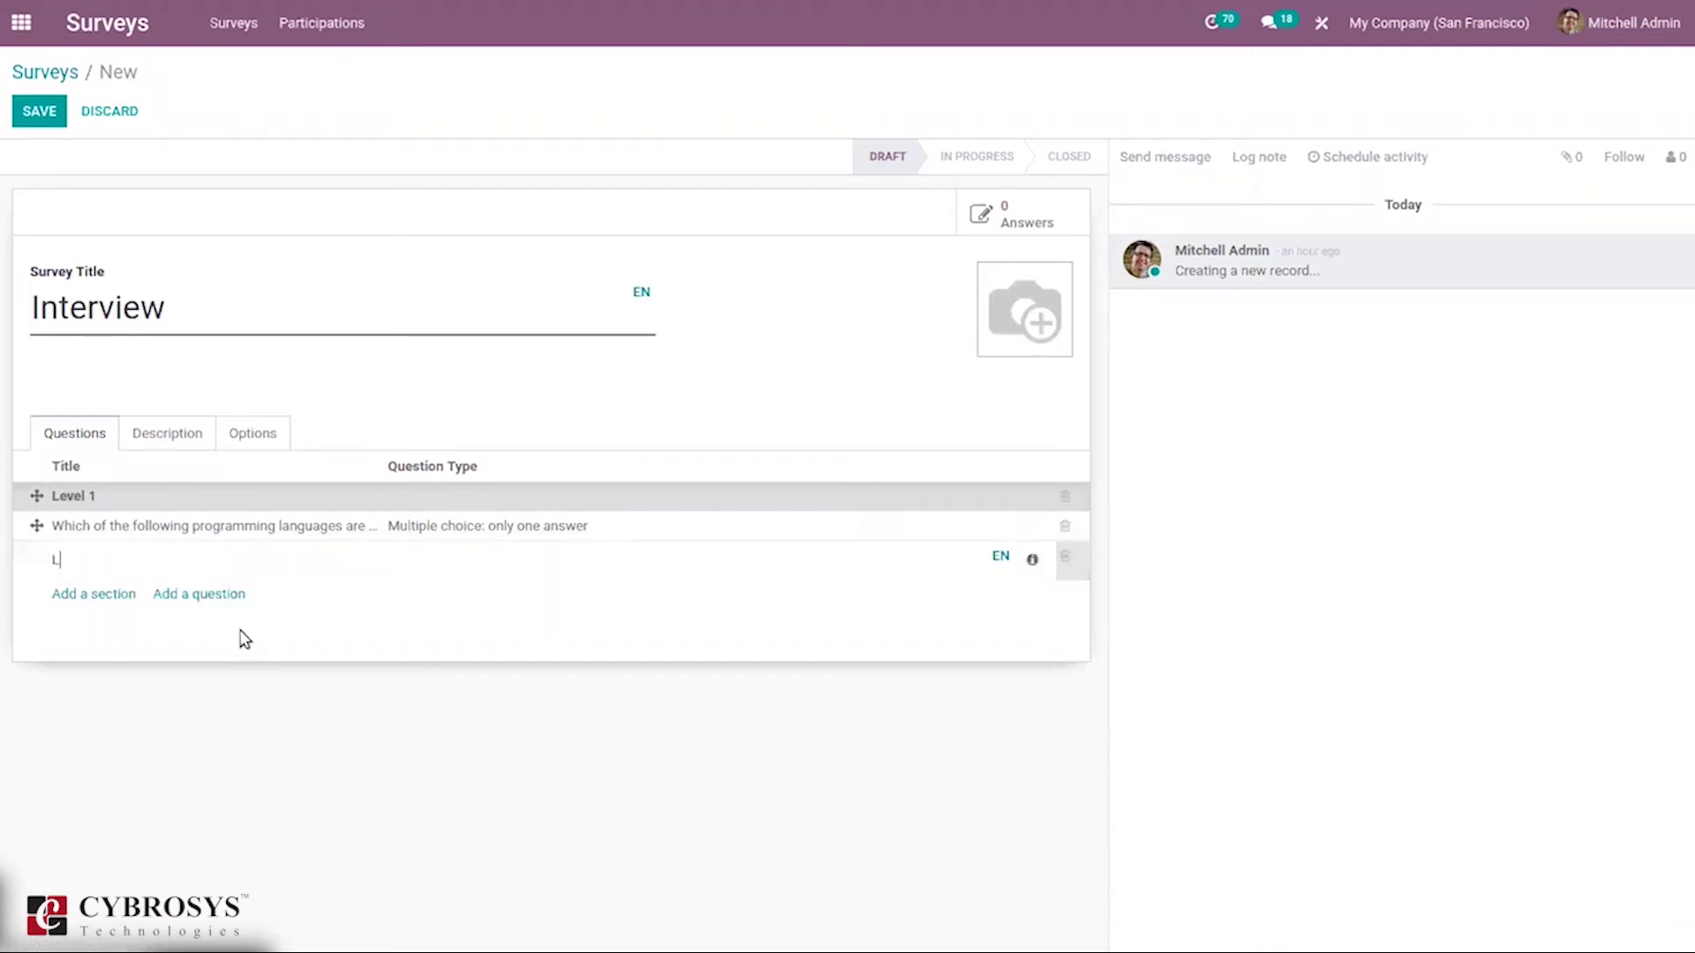
pyautogui.write('evel 2')
pyautogui.click(105, 599)
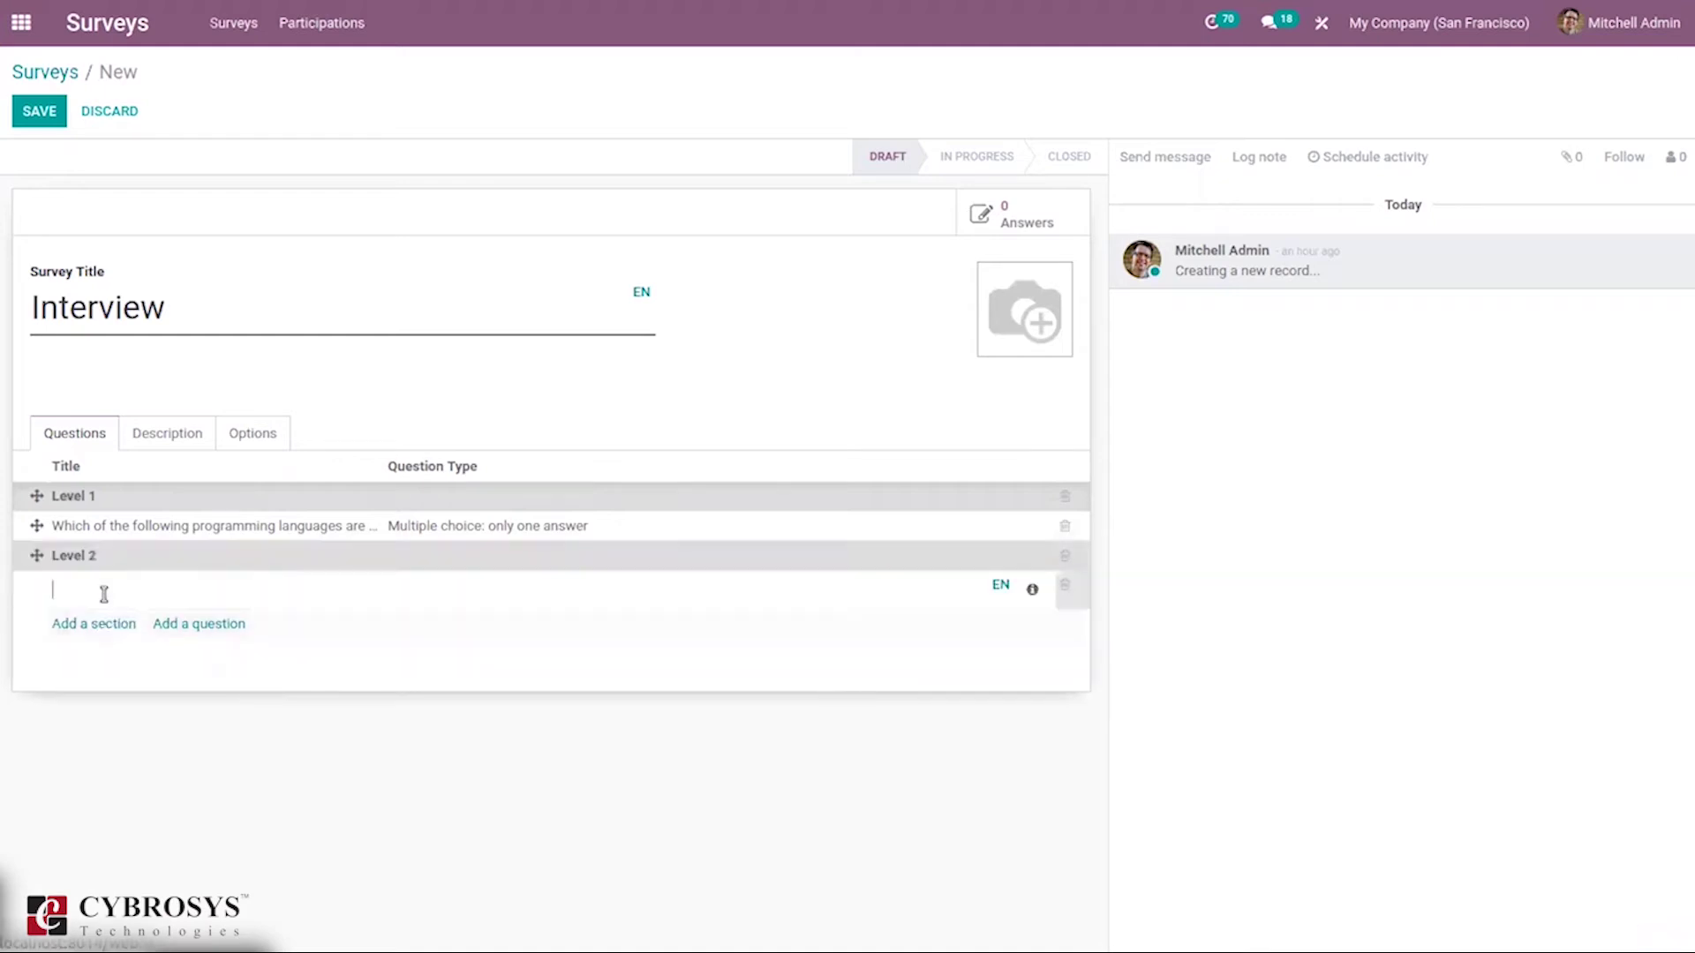
# Add a question titled "In Java can you call the base class method without creating an instance?" under the Level 2 section.
pyautogui.click(198, 624)
pyautogui.write('In Java')
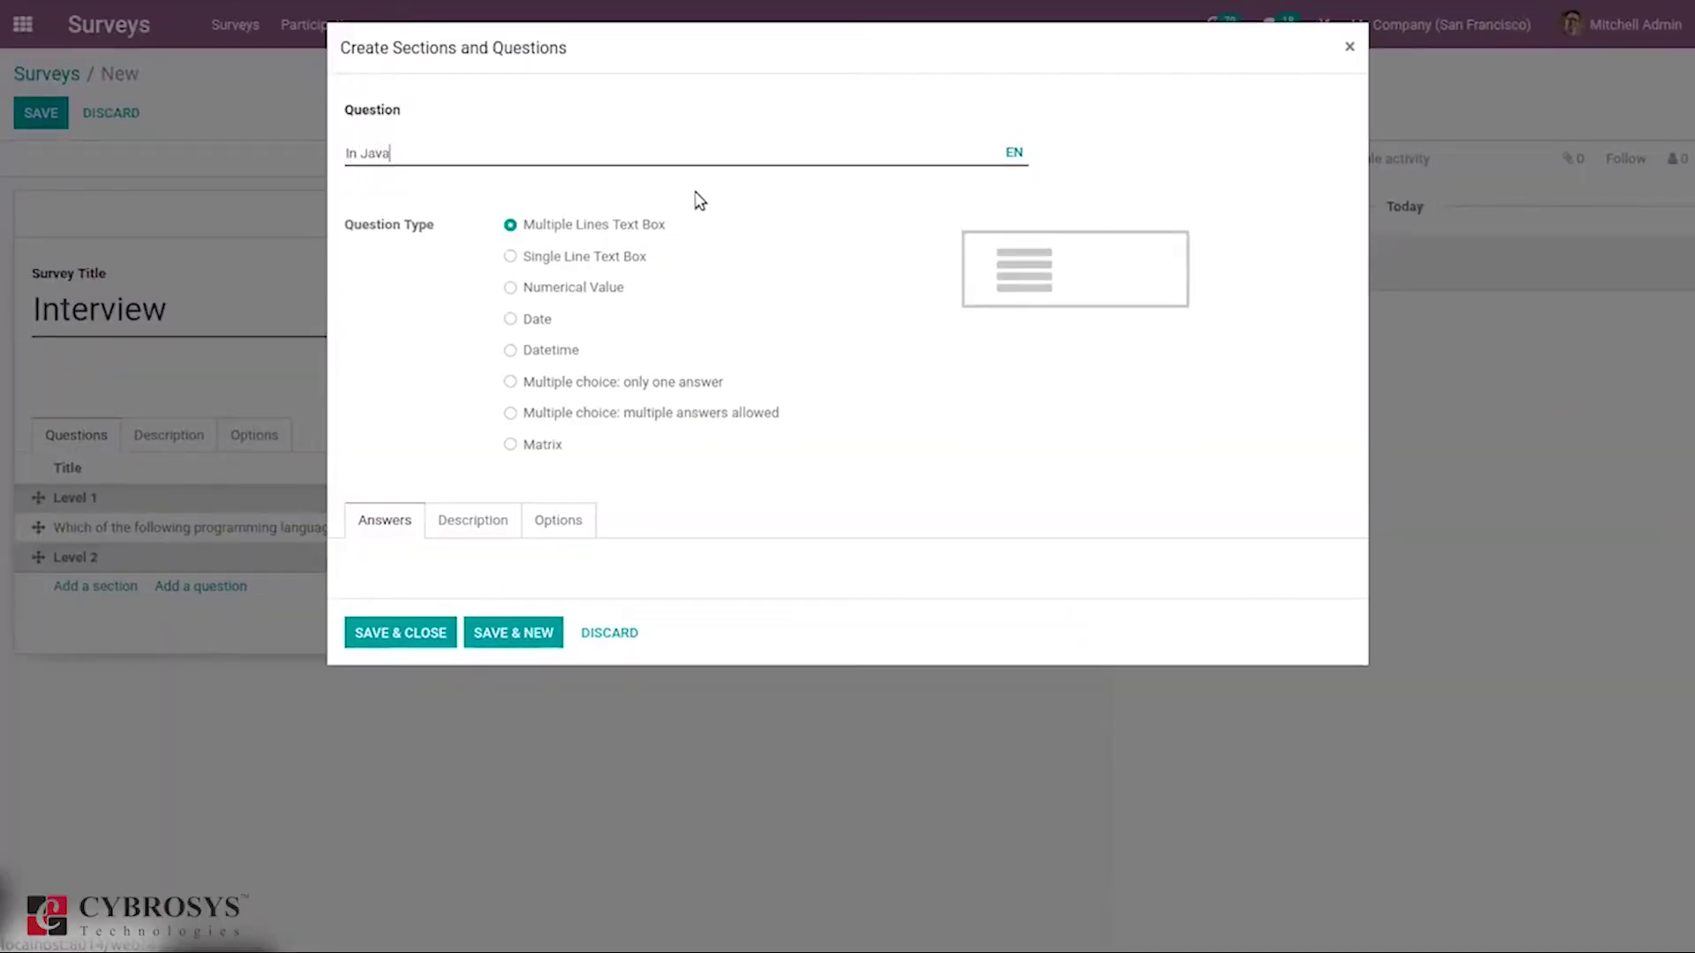
pyautogui.write(' can you call the base class me')
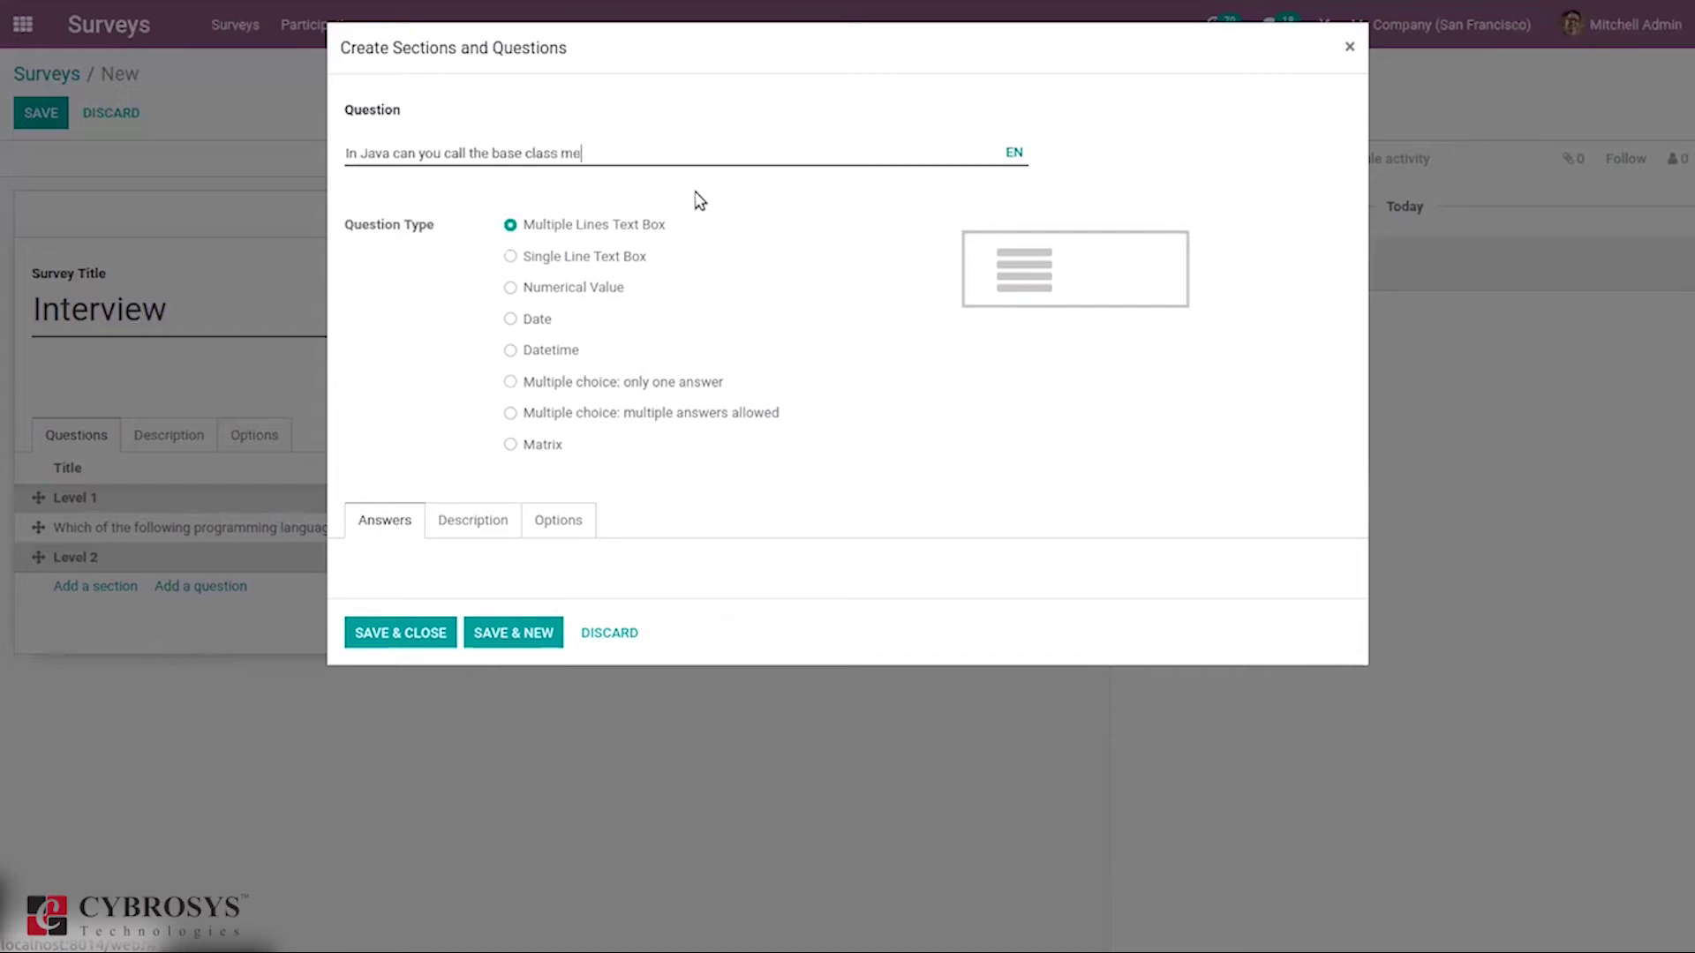
pyautogui.write('thod withour creating an in')
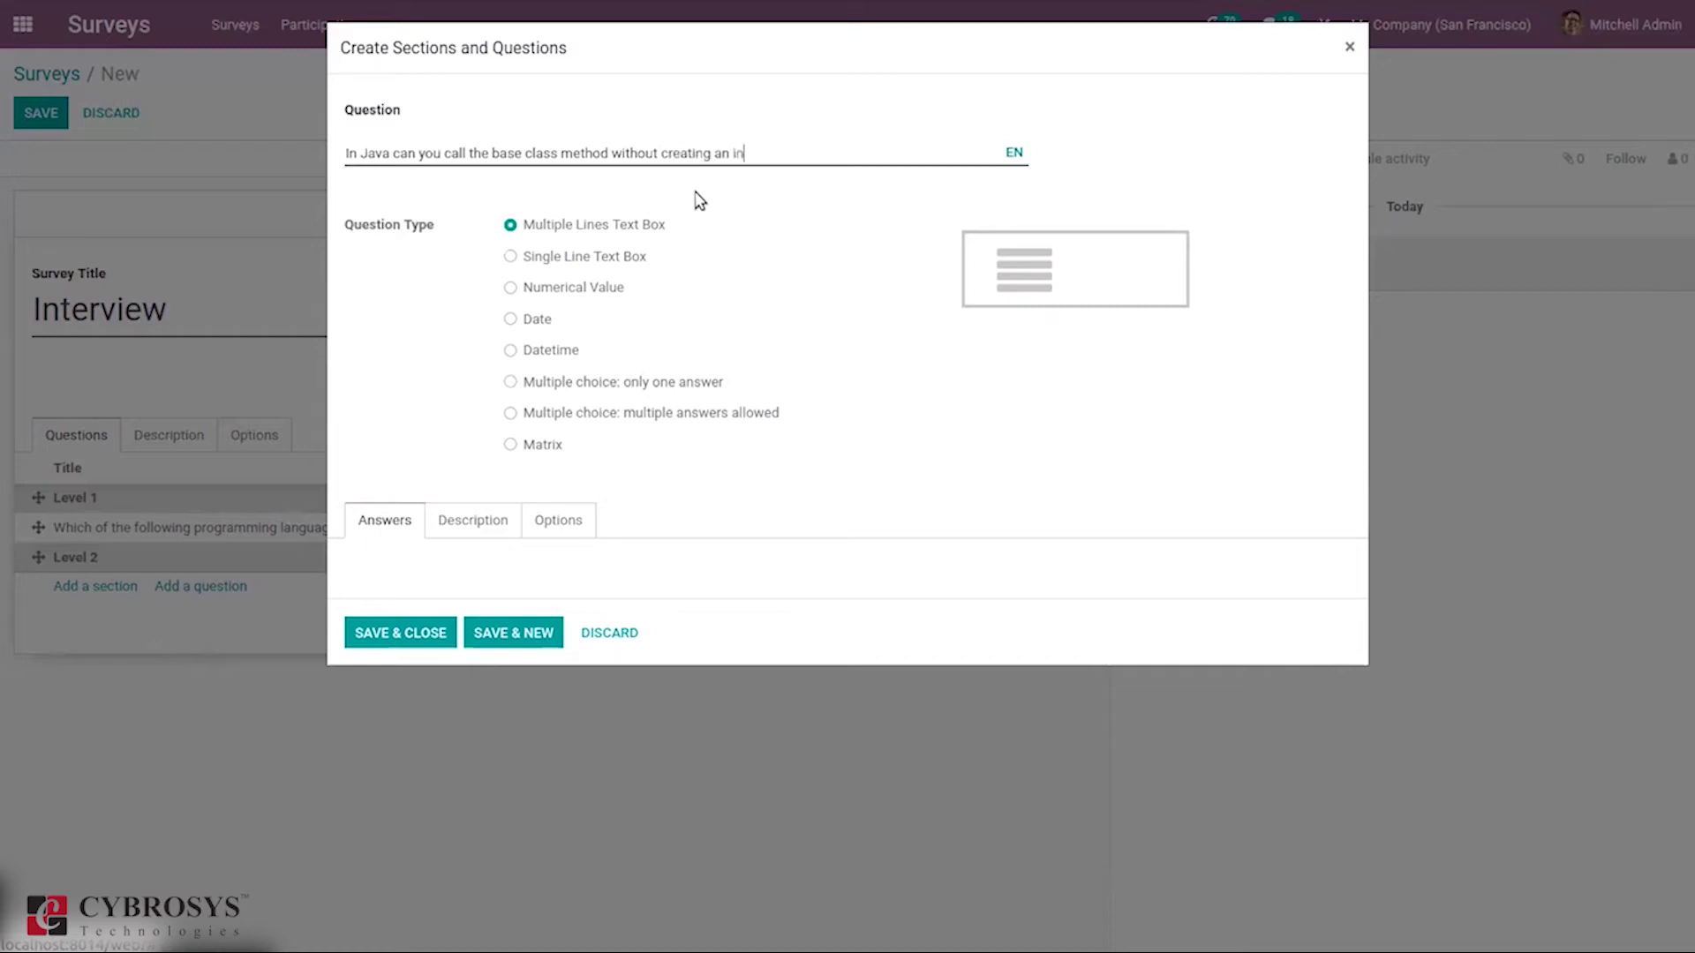
pyautogui.write('stance')
# Set the question type to "Multiple choice: only one answer", add the choices Yes and No, and save the question to the survey.
pyautogui.click(590, 389)
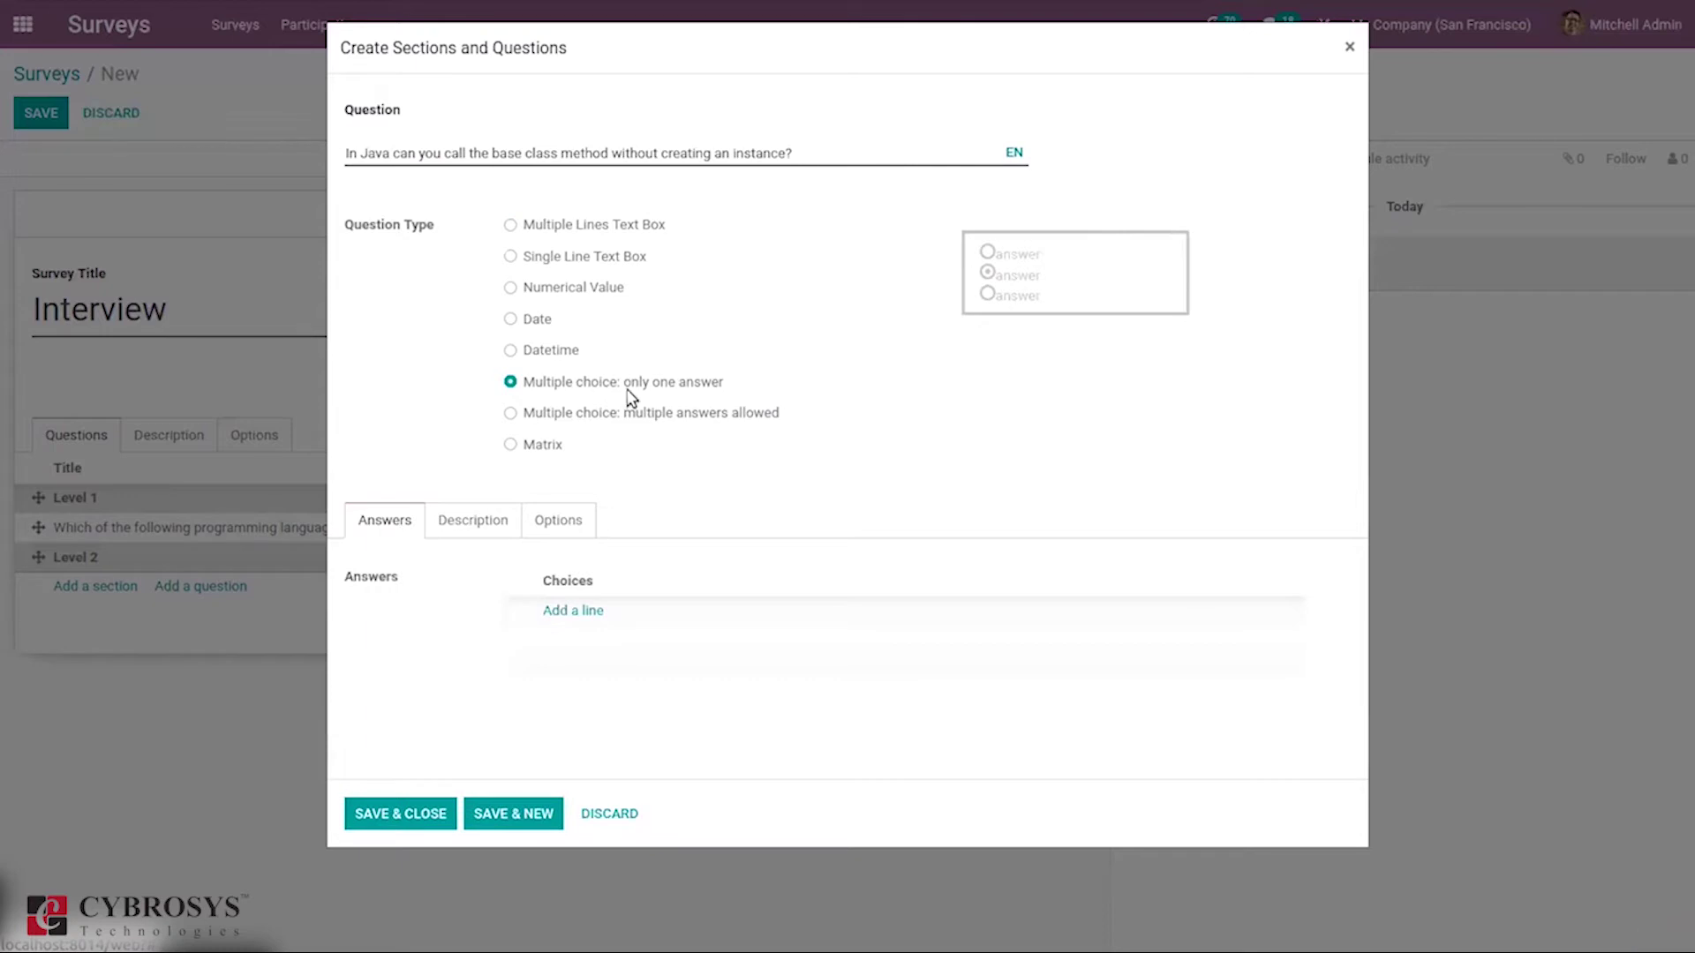
pyautogui.click(559, 610)
pyautogui.write('Yes')
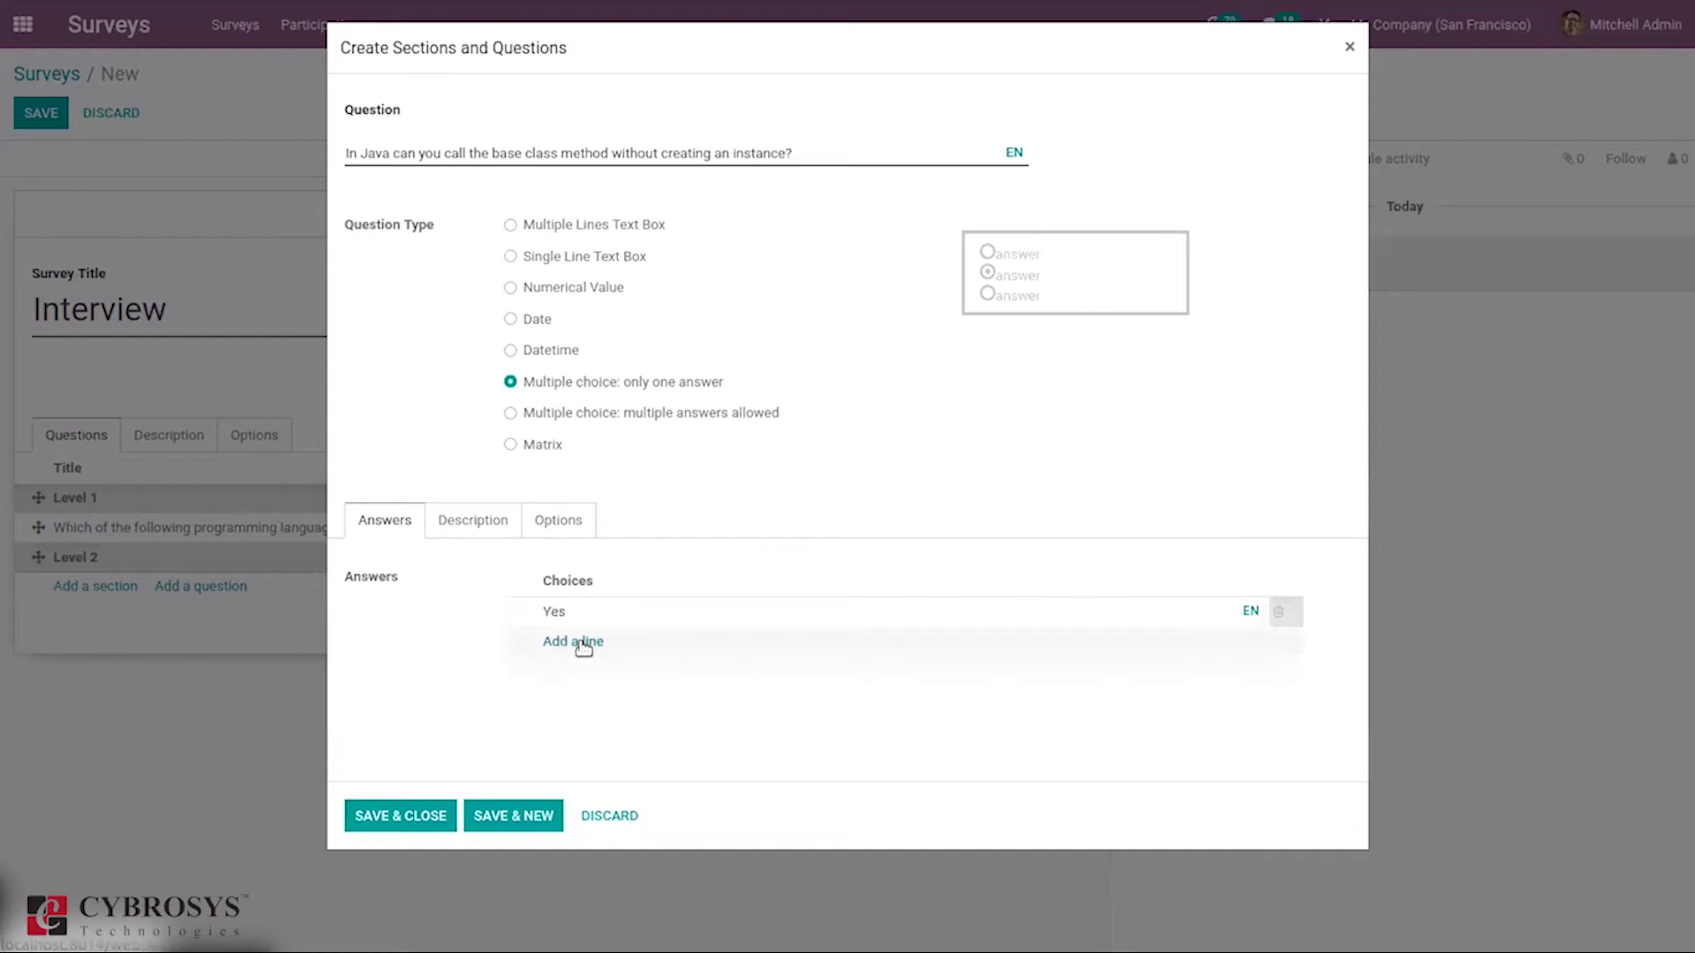
pyautogui.click(581, 643)
pyautogui.write('No')
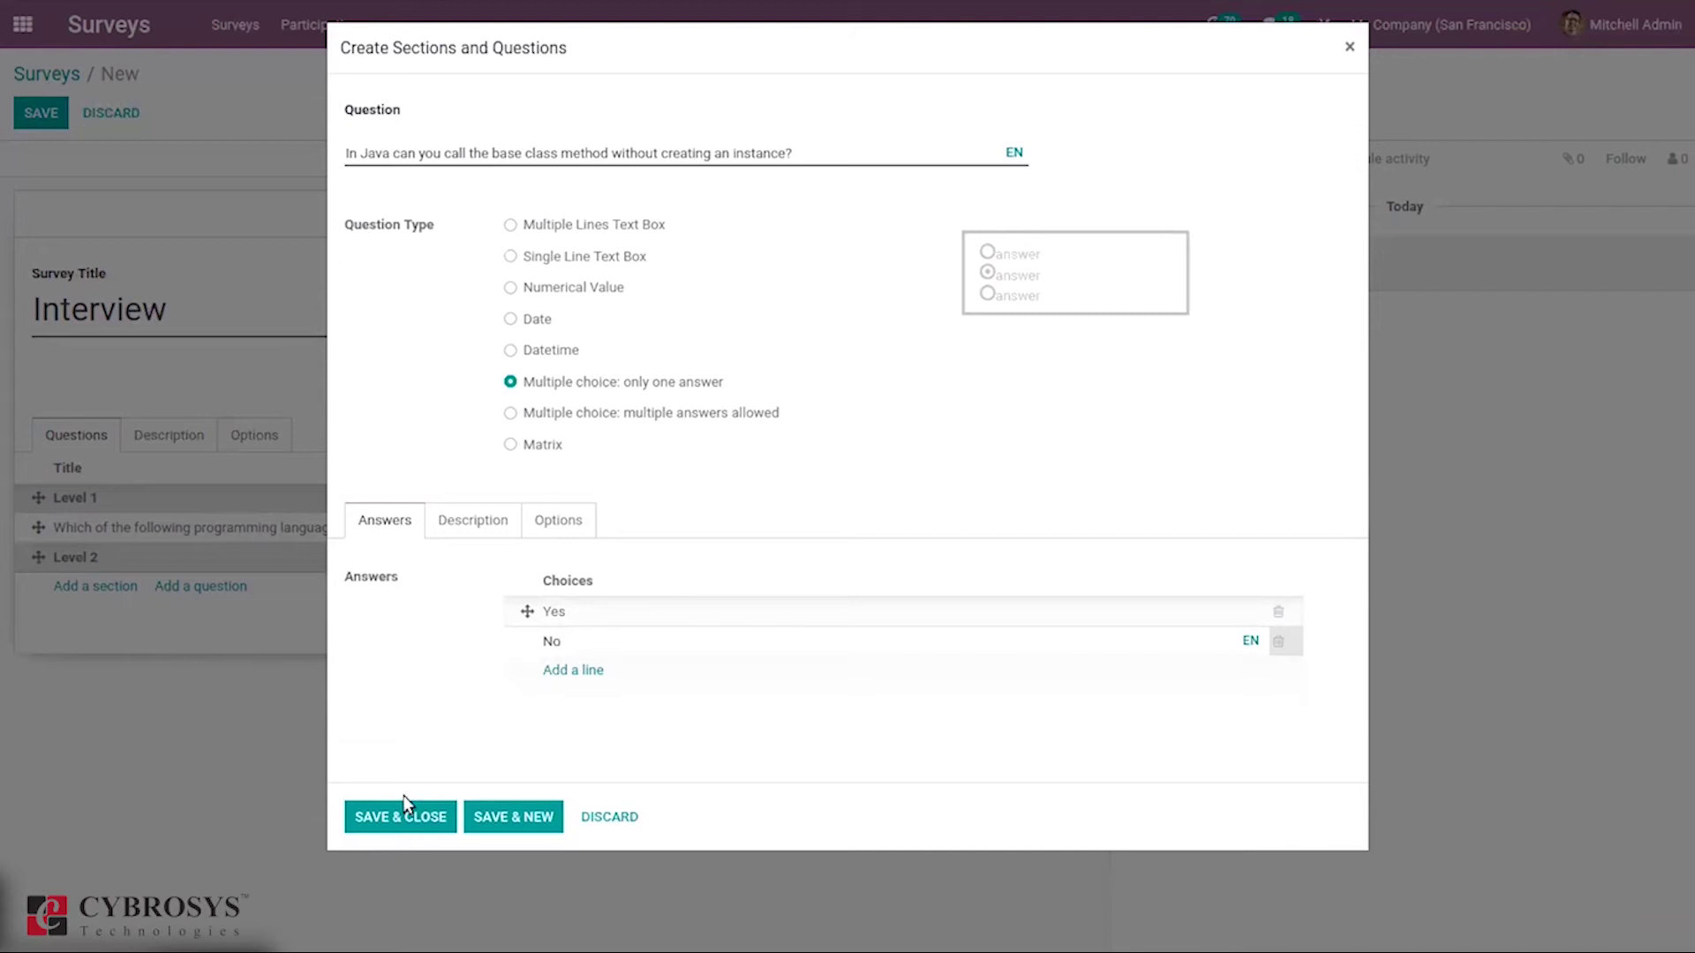
pyautogui.click(399, 817)
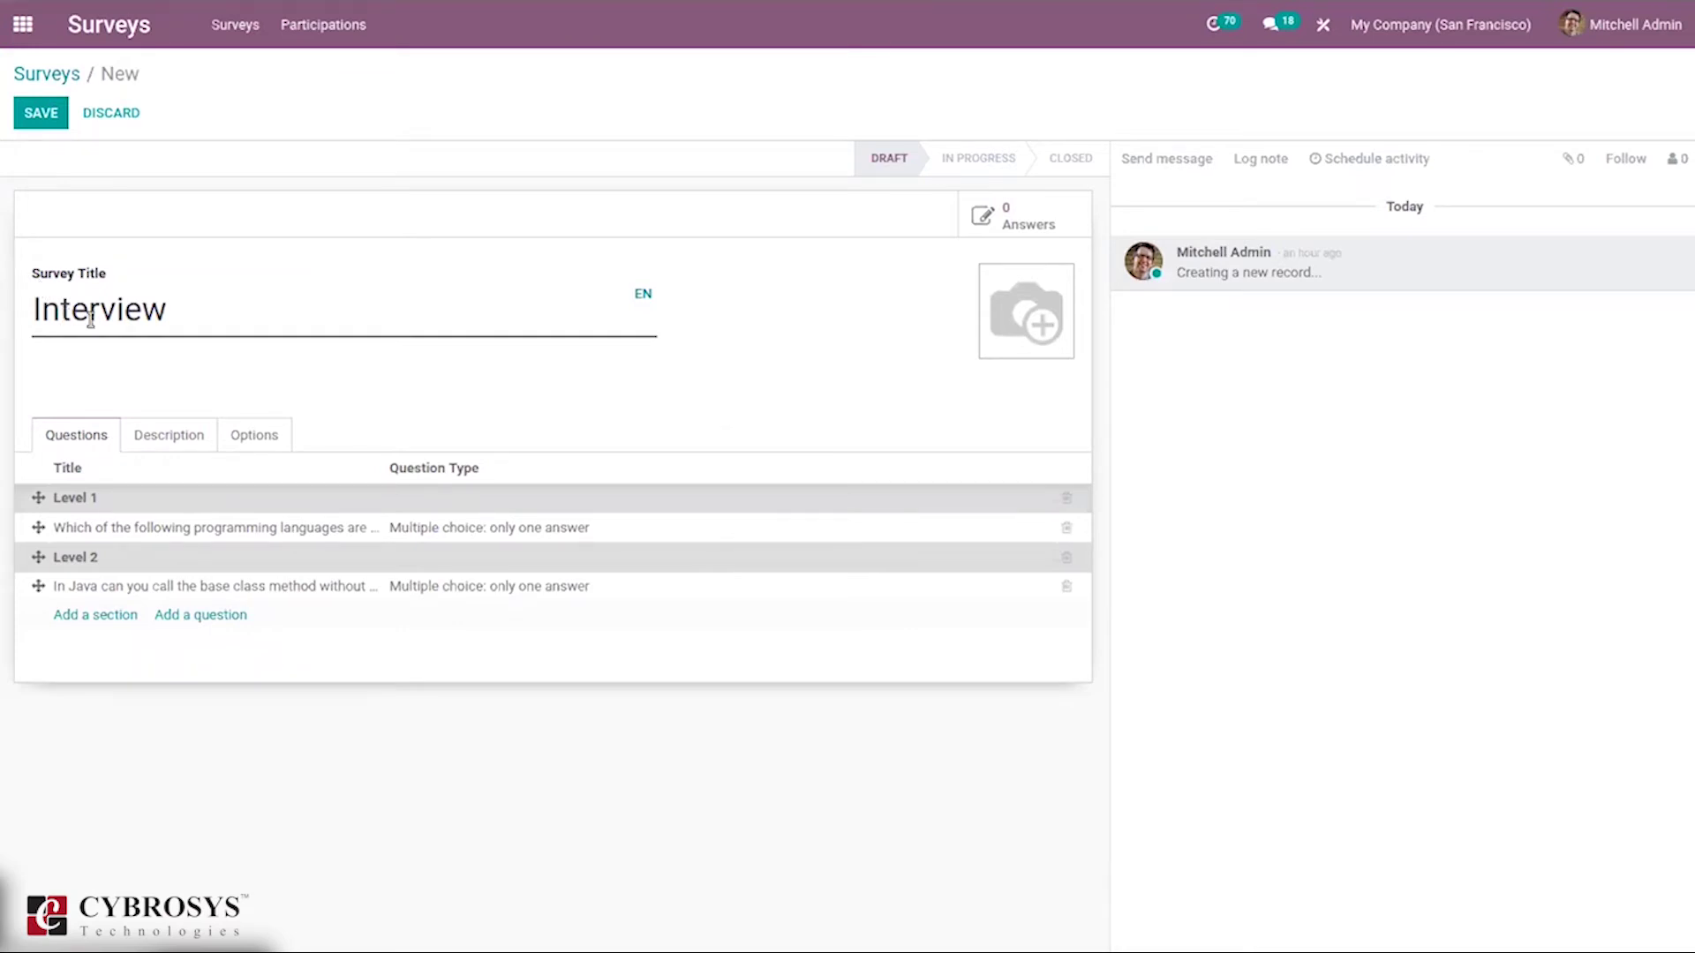
# Write the survey description "This form is used to recruit employees to the java developer post".
pyautogui.click(156, 451)
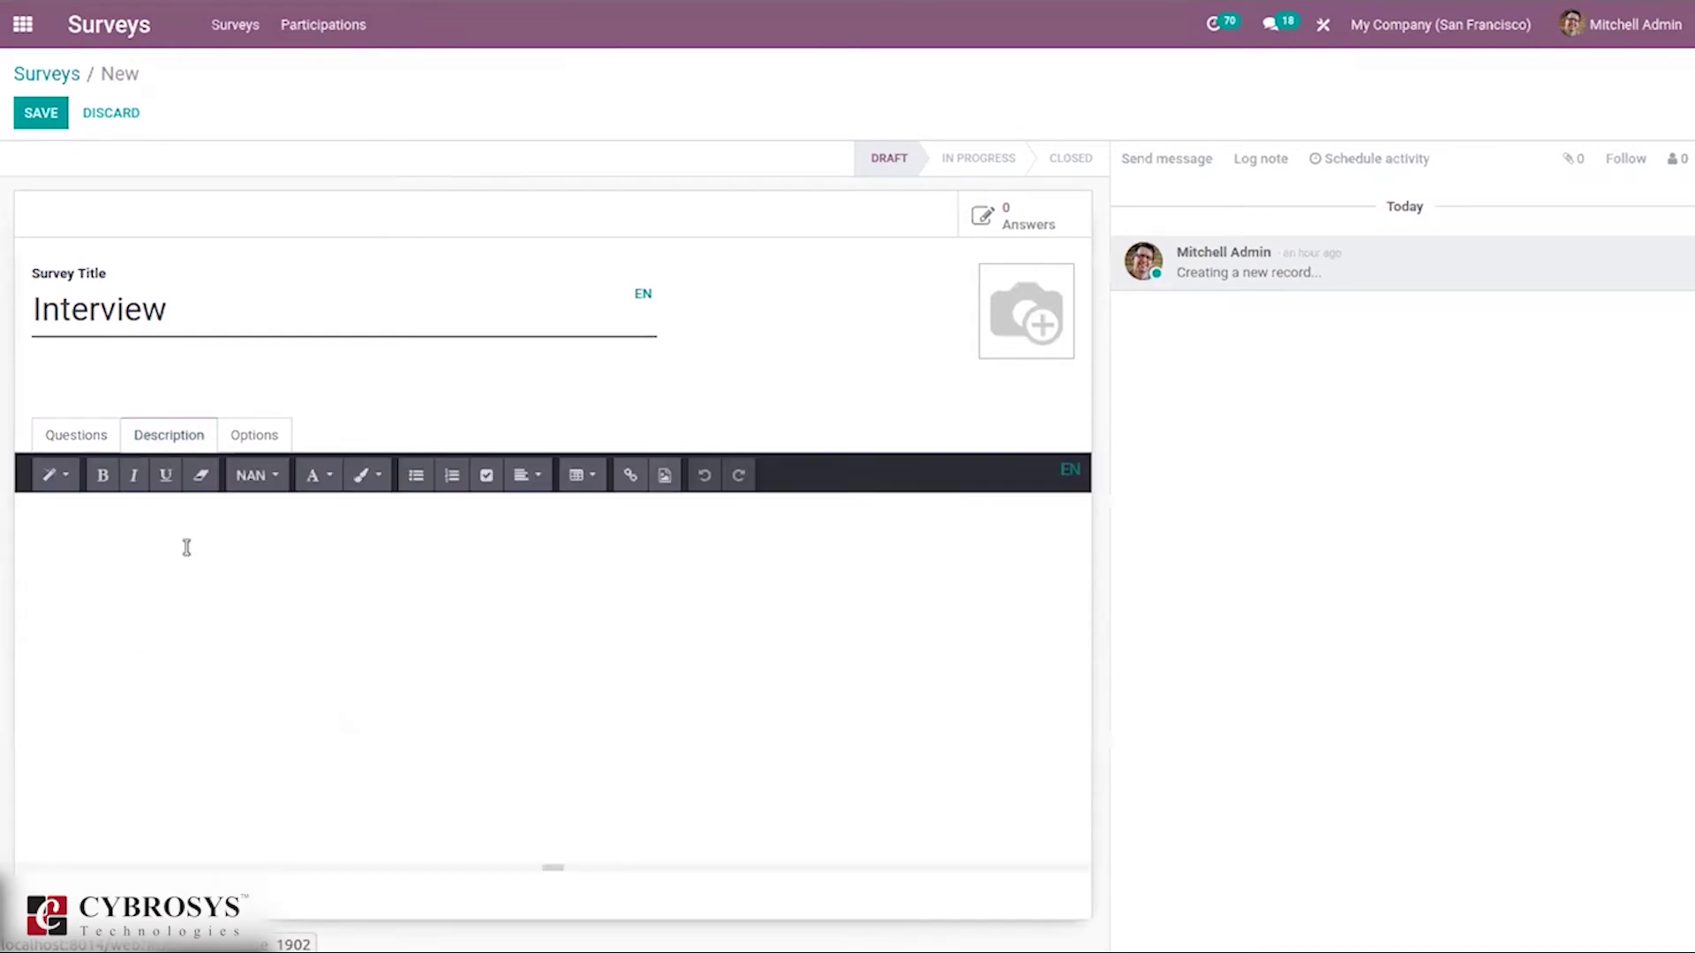
pyautogui.click(200, 601)
pyautogui.write('This form ')
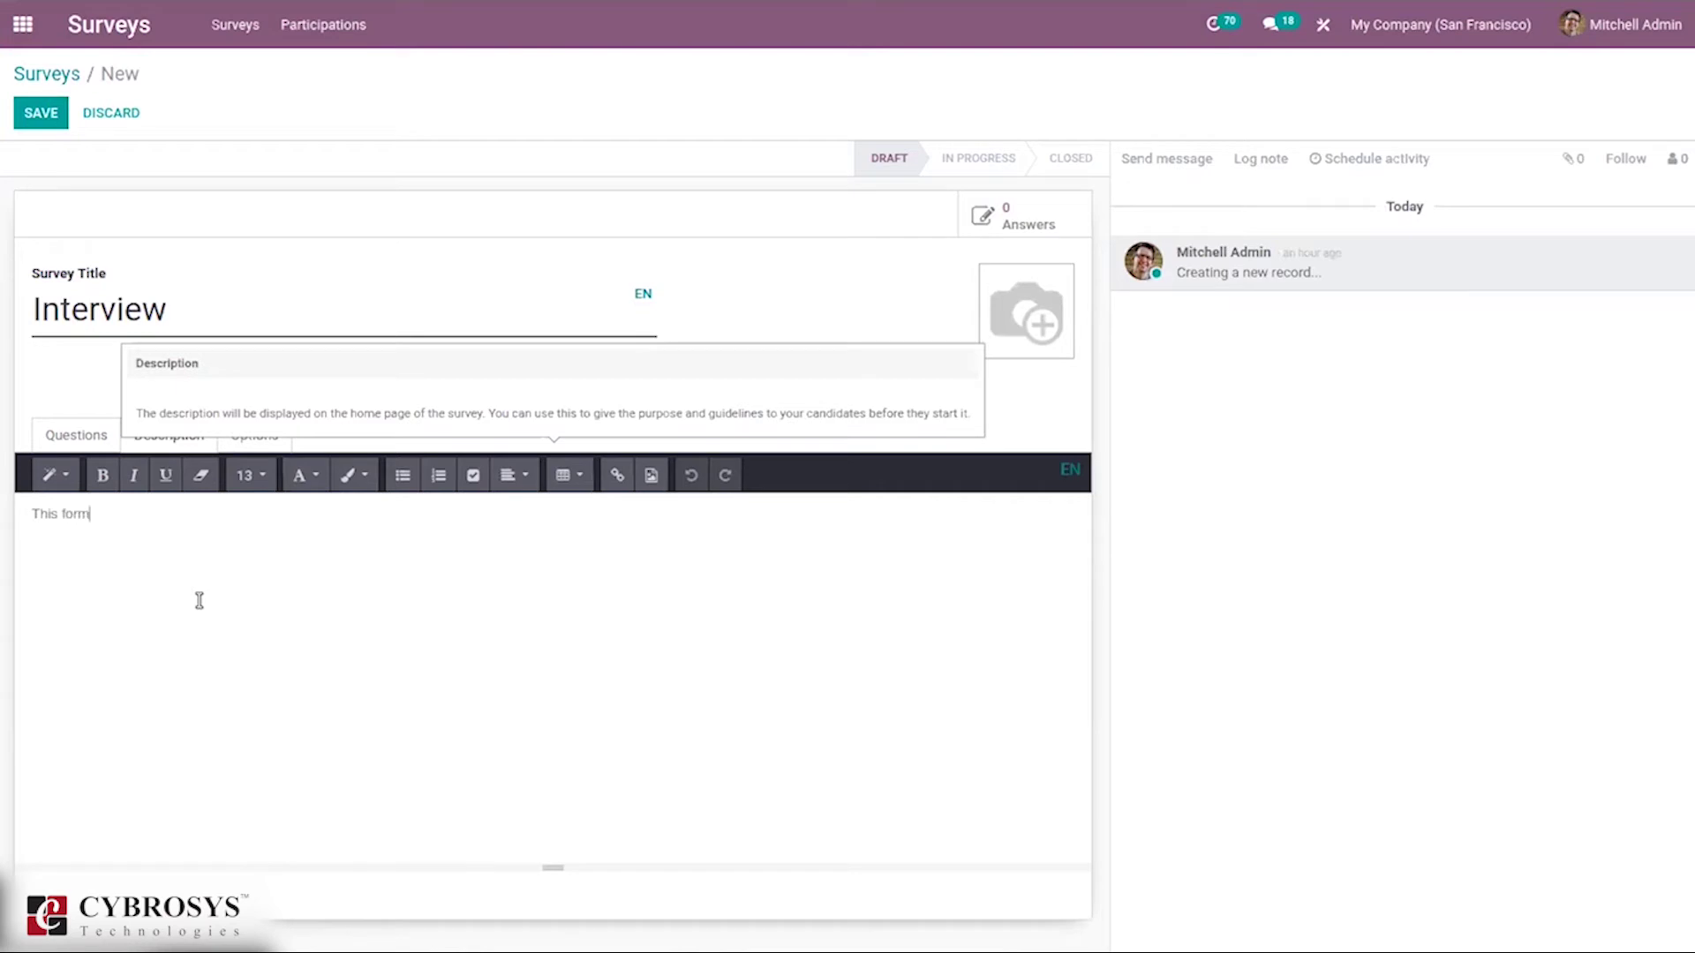
pyautogui.write('is used to re')
pyautogui.write('cruit emploo')
pyautogui.press('BackSpace')
pyautogui.write('yess')
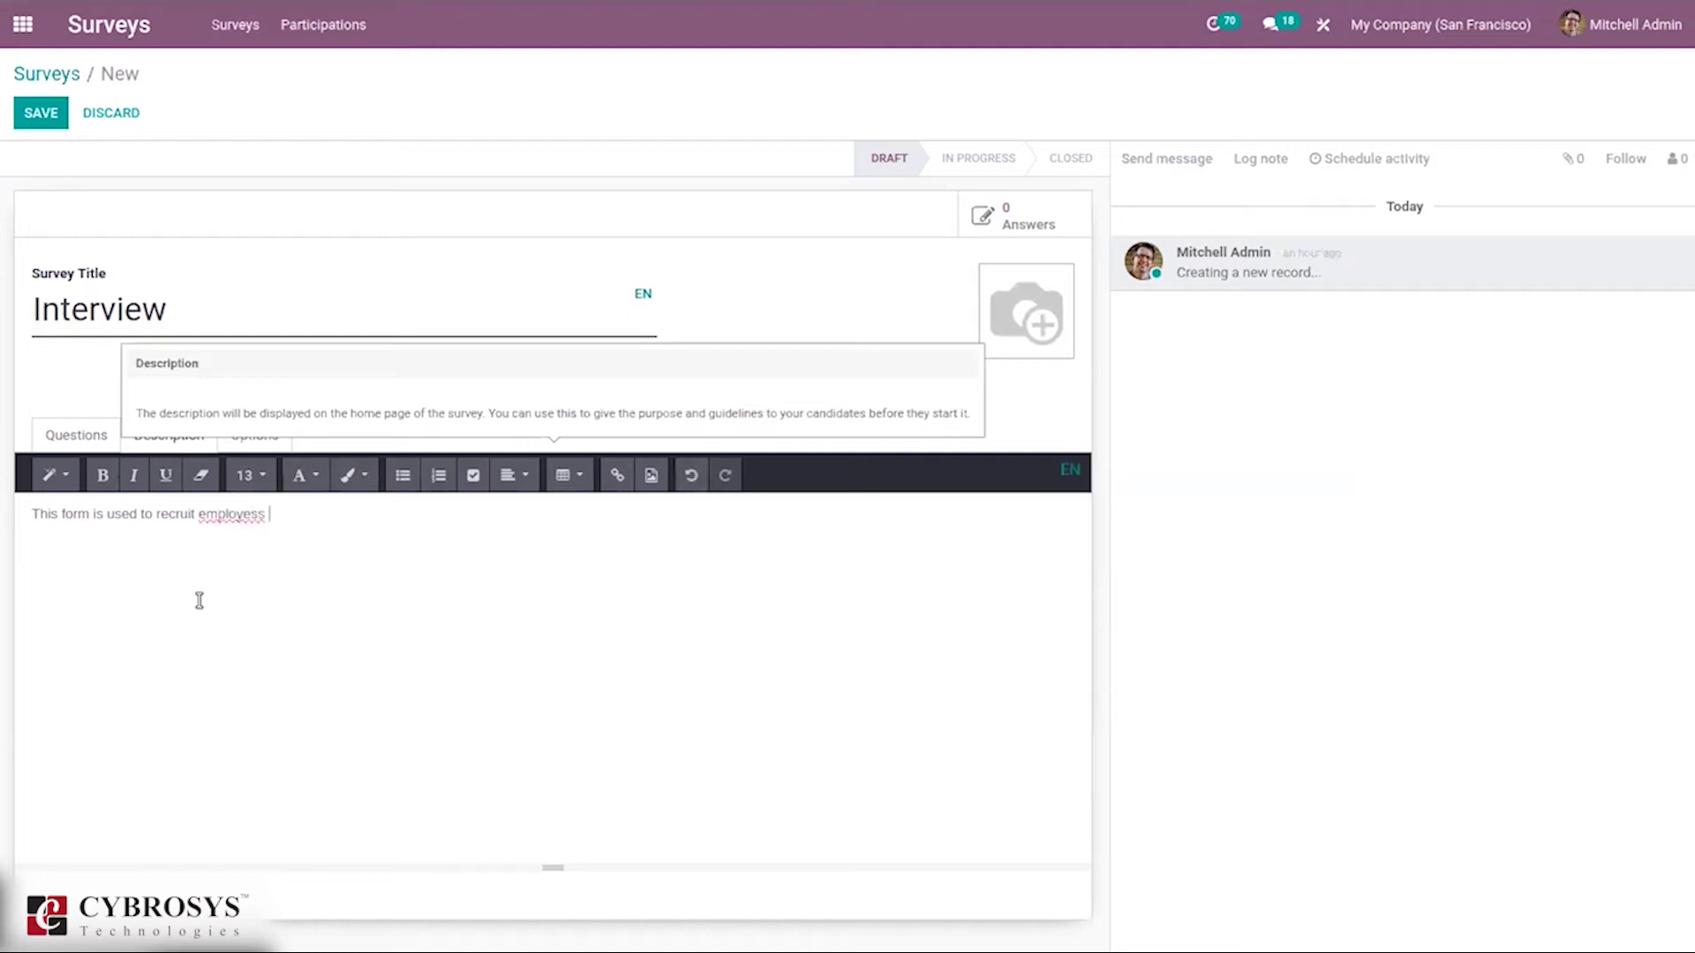
pyautogui.press('BackSpace')
pyautogui.press('BackSpace')
pyautogui.press('BackSpace')
pyautogui.write('es to the')
pyautogui.write(' so')
pyautogui.write('java developer')
pyautogui.write(' post')
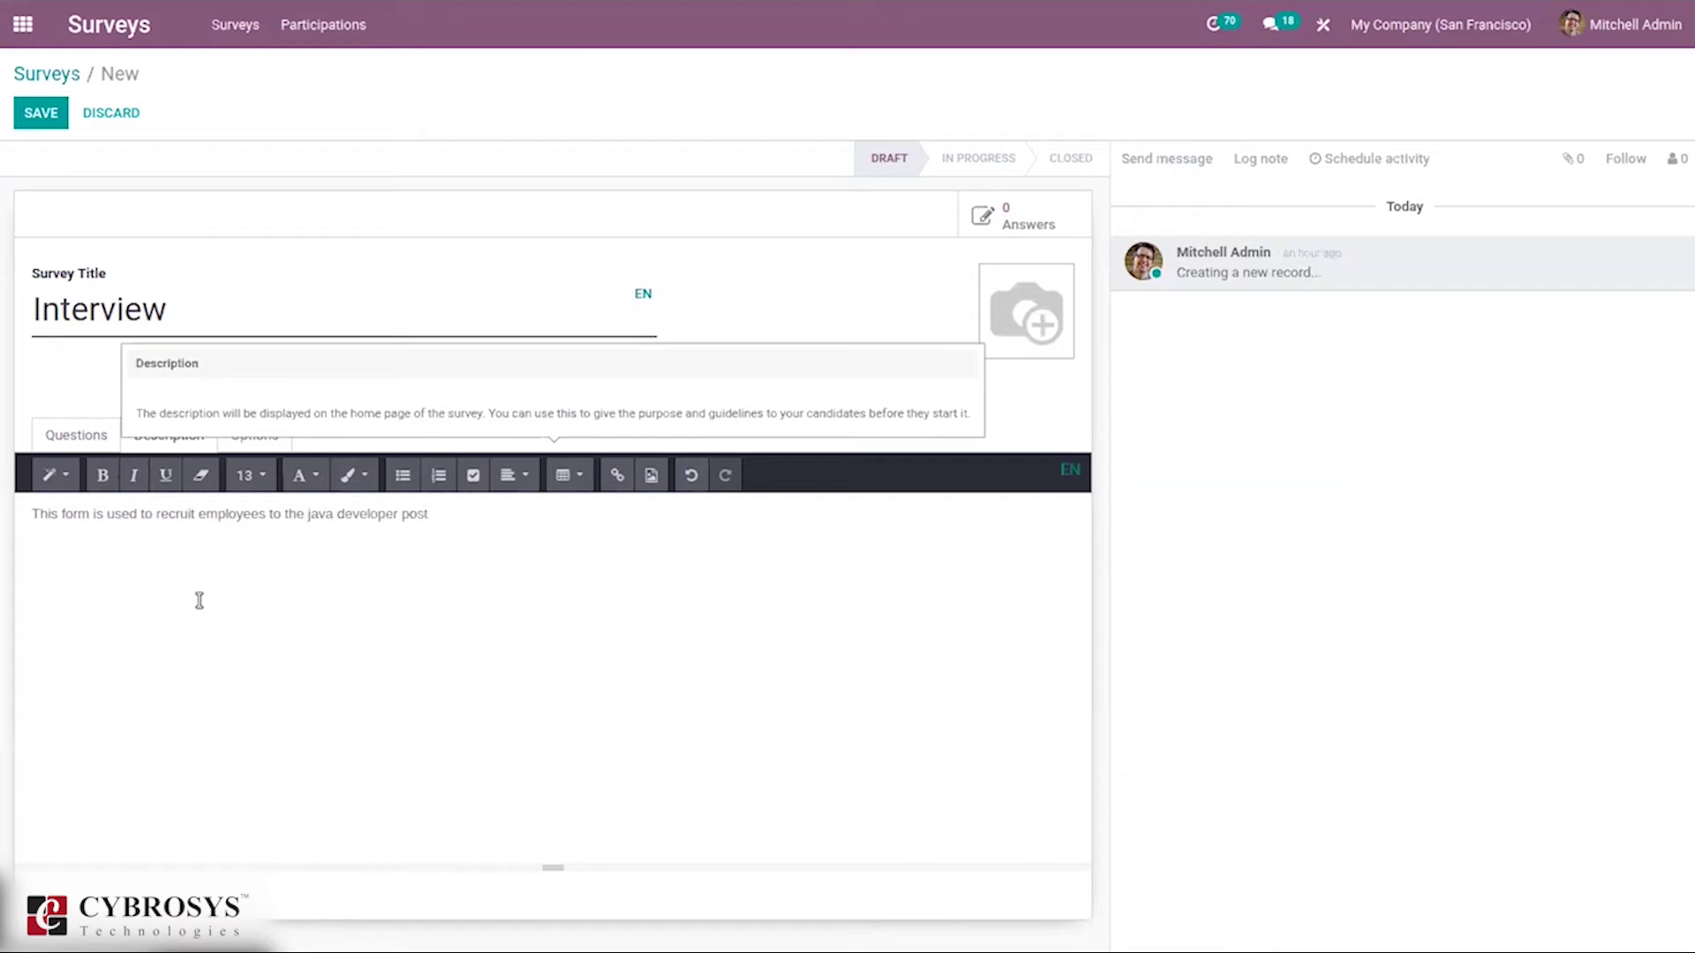
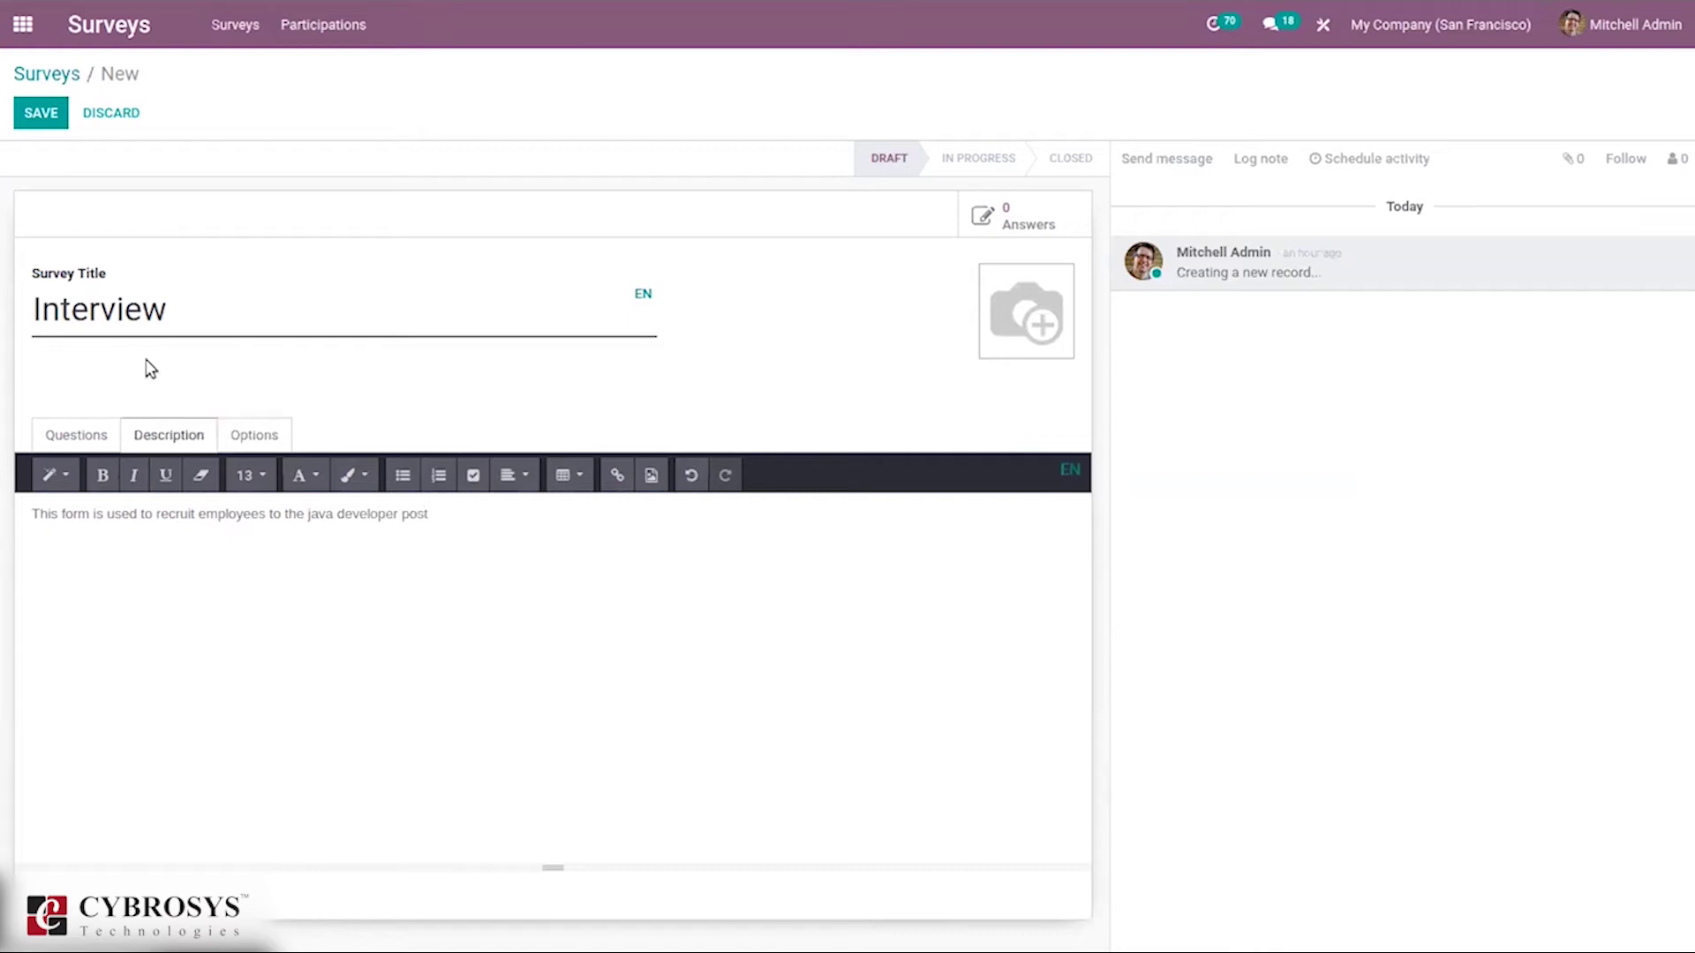
# In the survey options, set the layout to "One page per question" and the progression mode to Number.
pyautogui.click(270, 438)
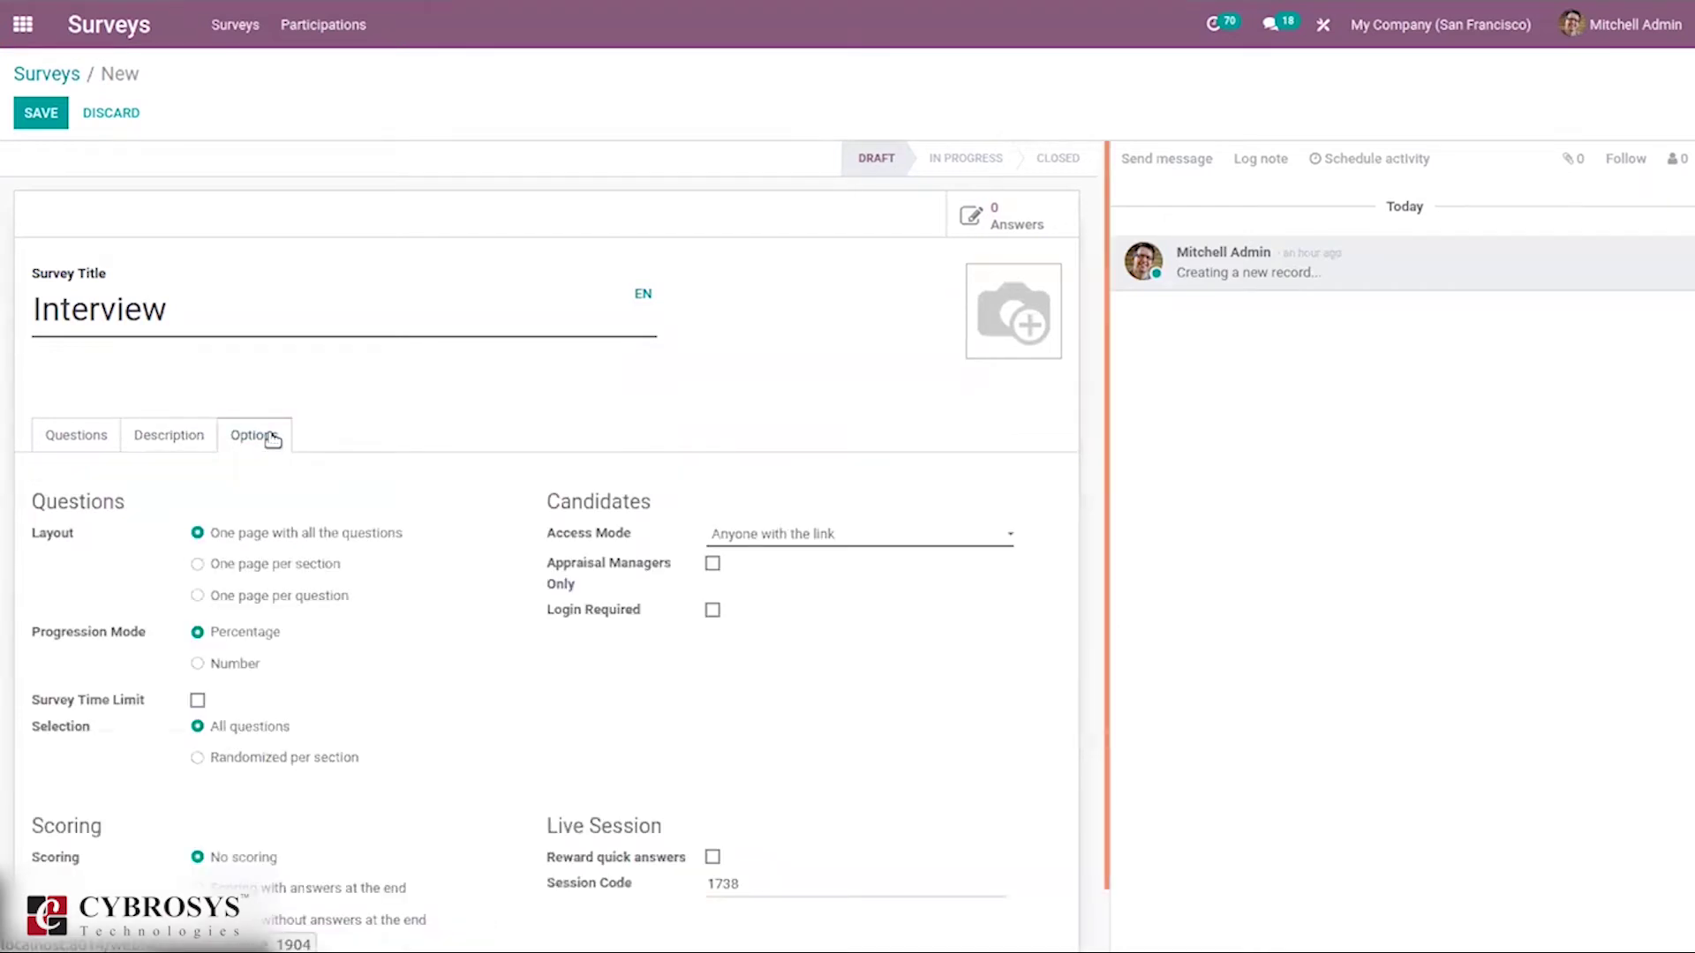
pyautogui.moveTo(1108, 163); pyautogui.dragTo(1120, 440)
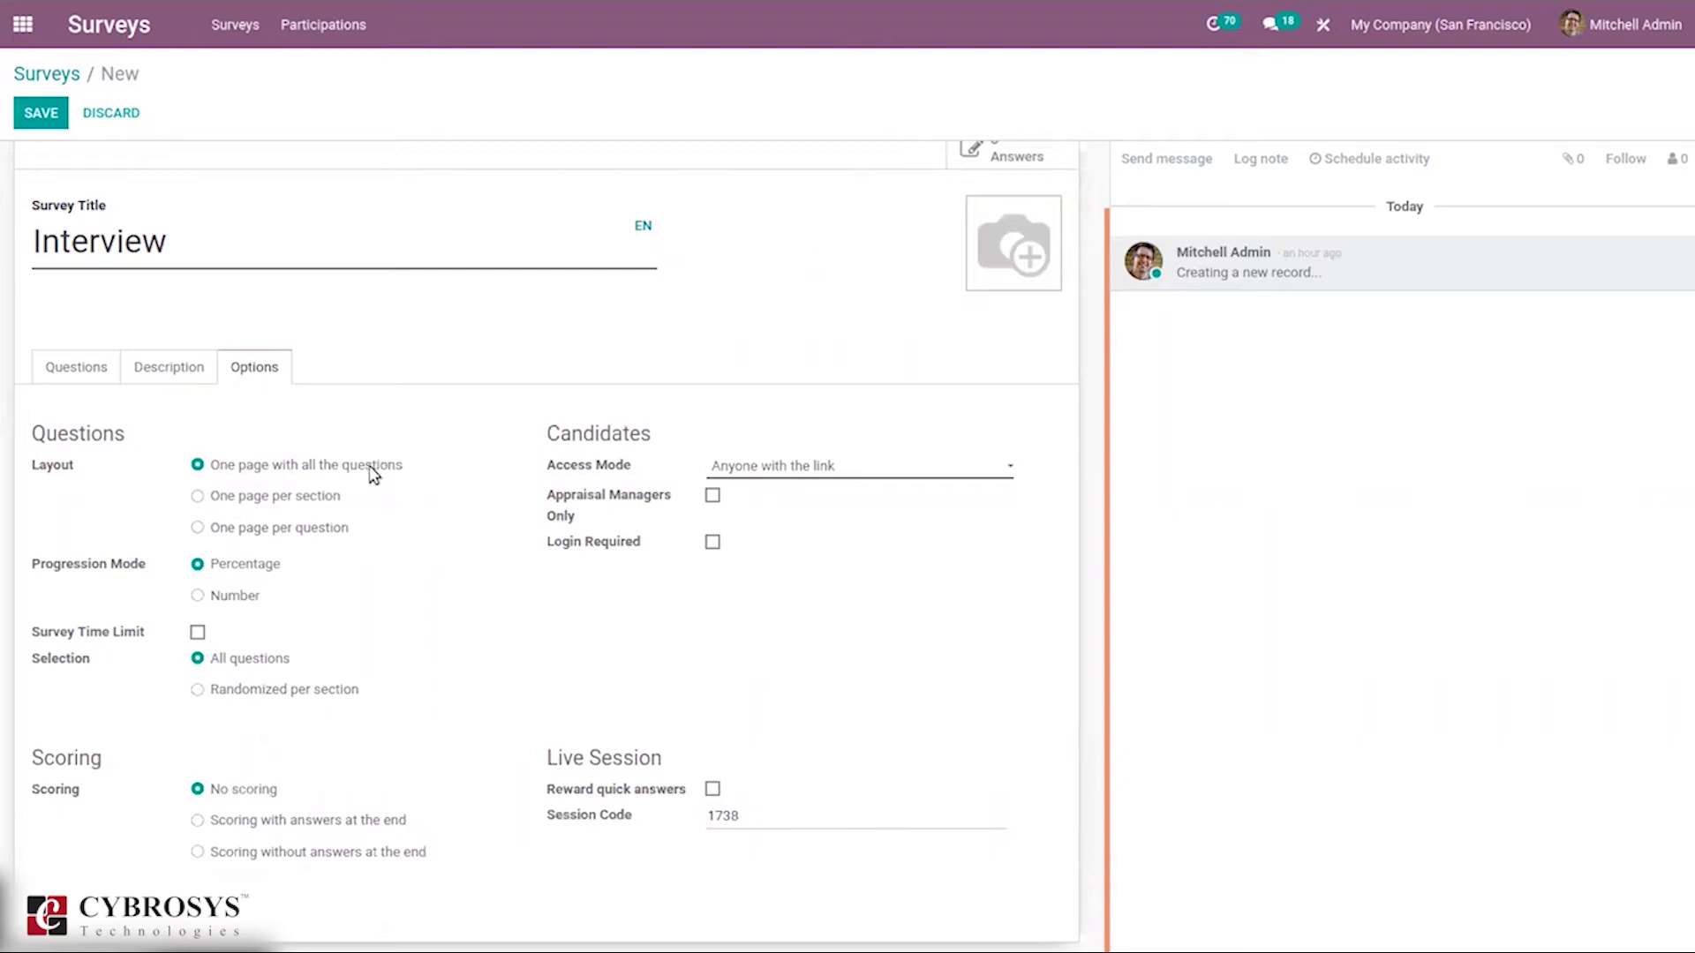
pyautogui.click(300, 529)
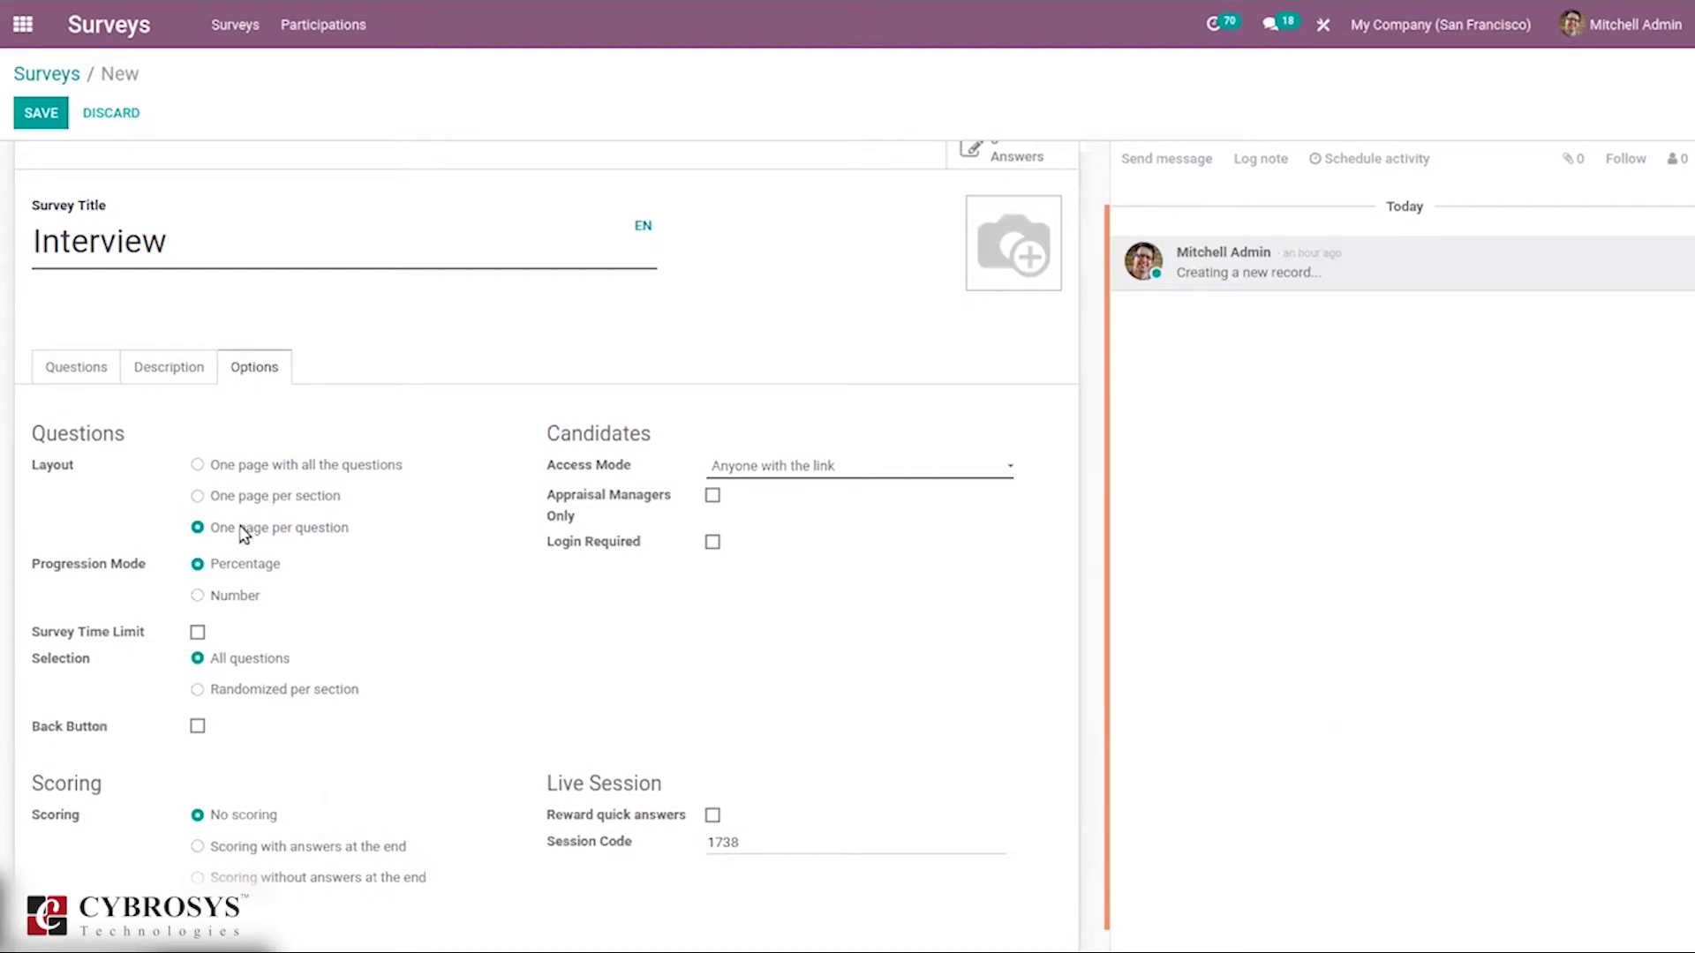
pyautogui.moveTo(104, 572)
pyautogui.click(236, 597)
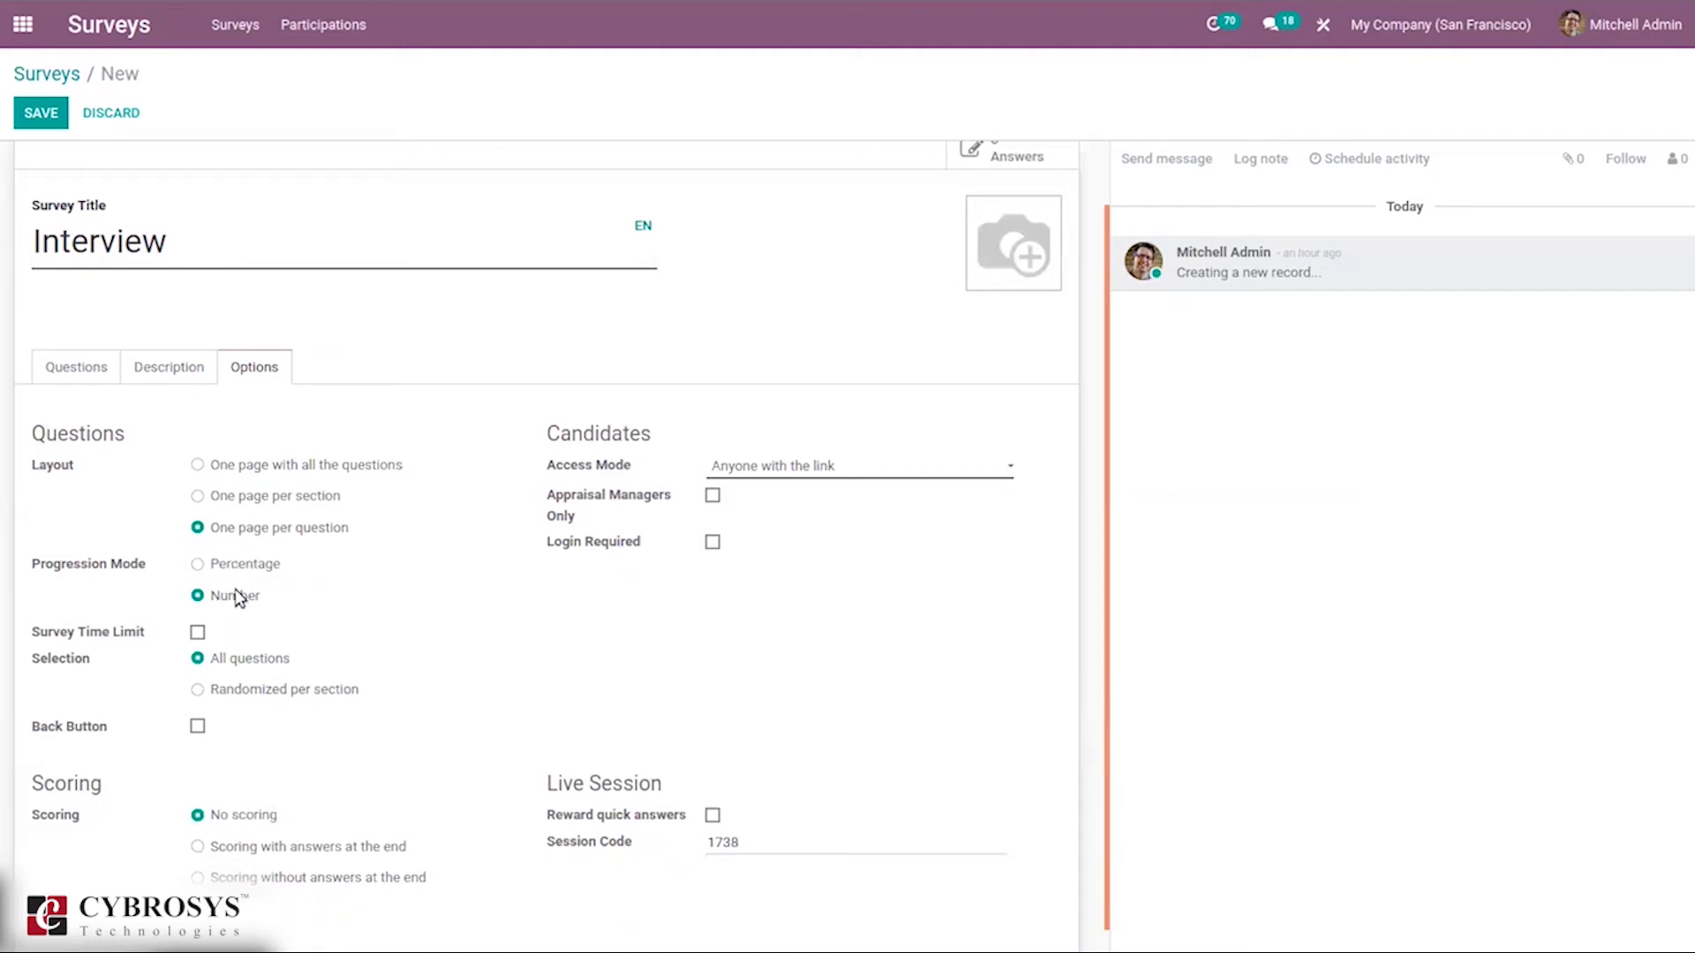
# Enable the survey time limit and set it to 2:00 minutes.
pyautogui.click(196, 634)
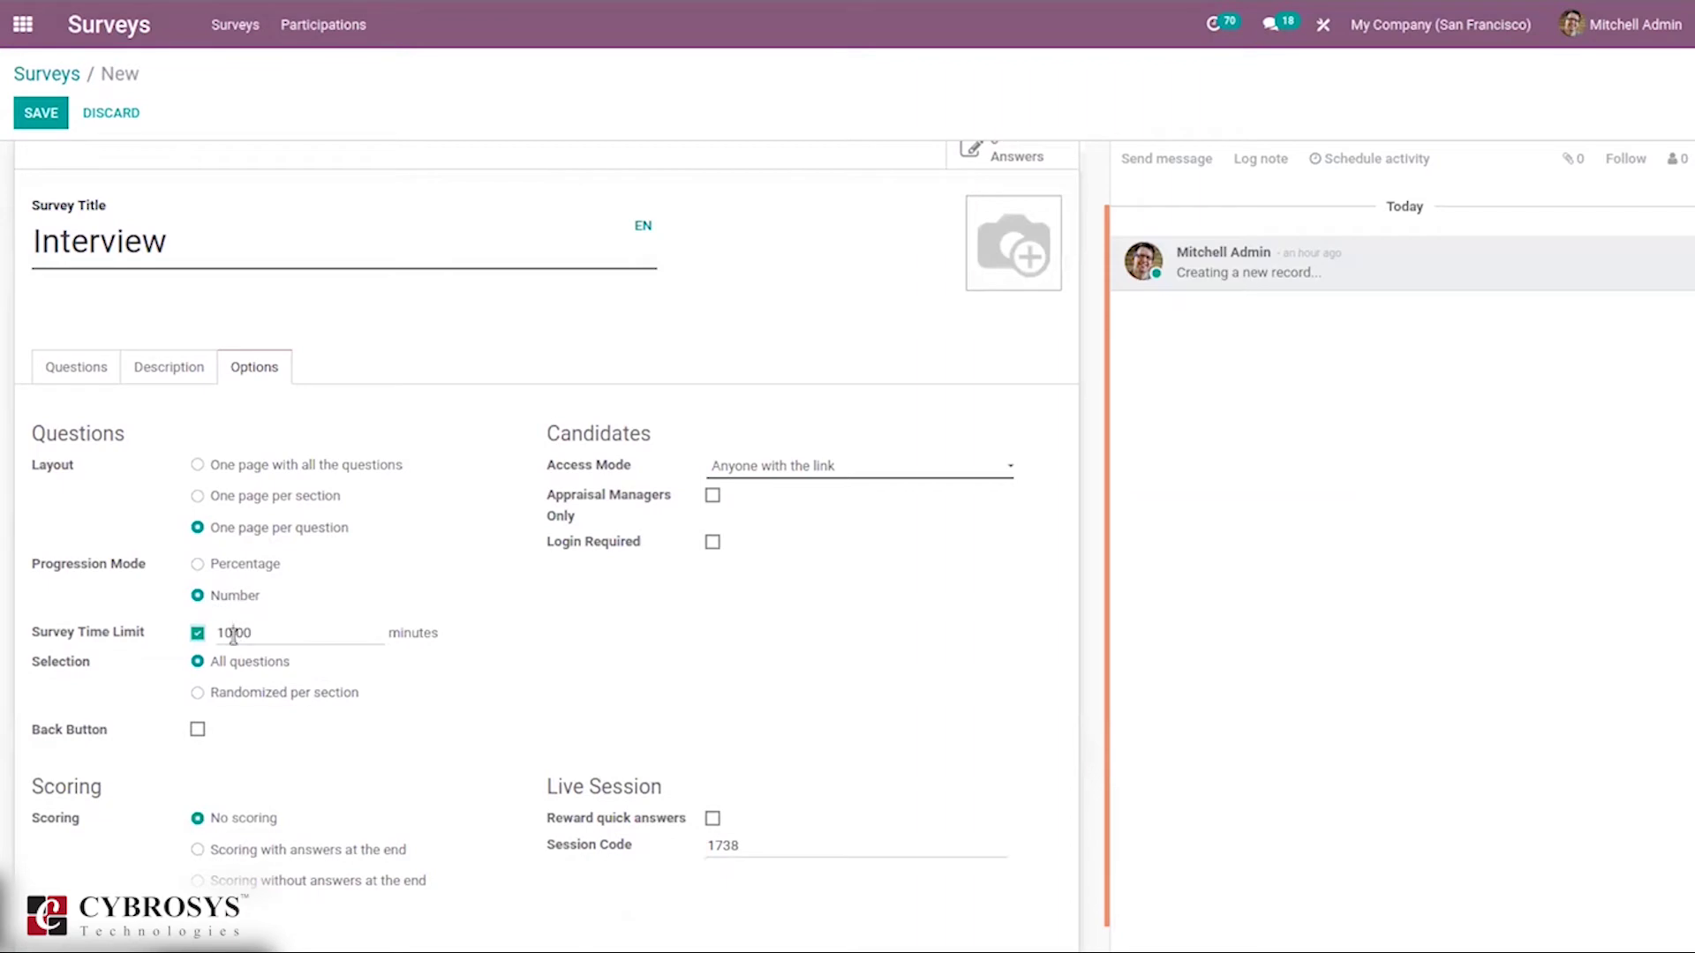
pyautogui.click(233, 634)
pyautogui.press('BackSpace')
pyautogui.press('BackSpace')
# Try the "Randomized per section" selection, set it back to "All questions", and enable the Back Button option.
pyautogui.moveTo(76, 671)
pyautogui.click(215, 698)
pyautogui.click(225, 669)
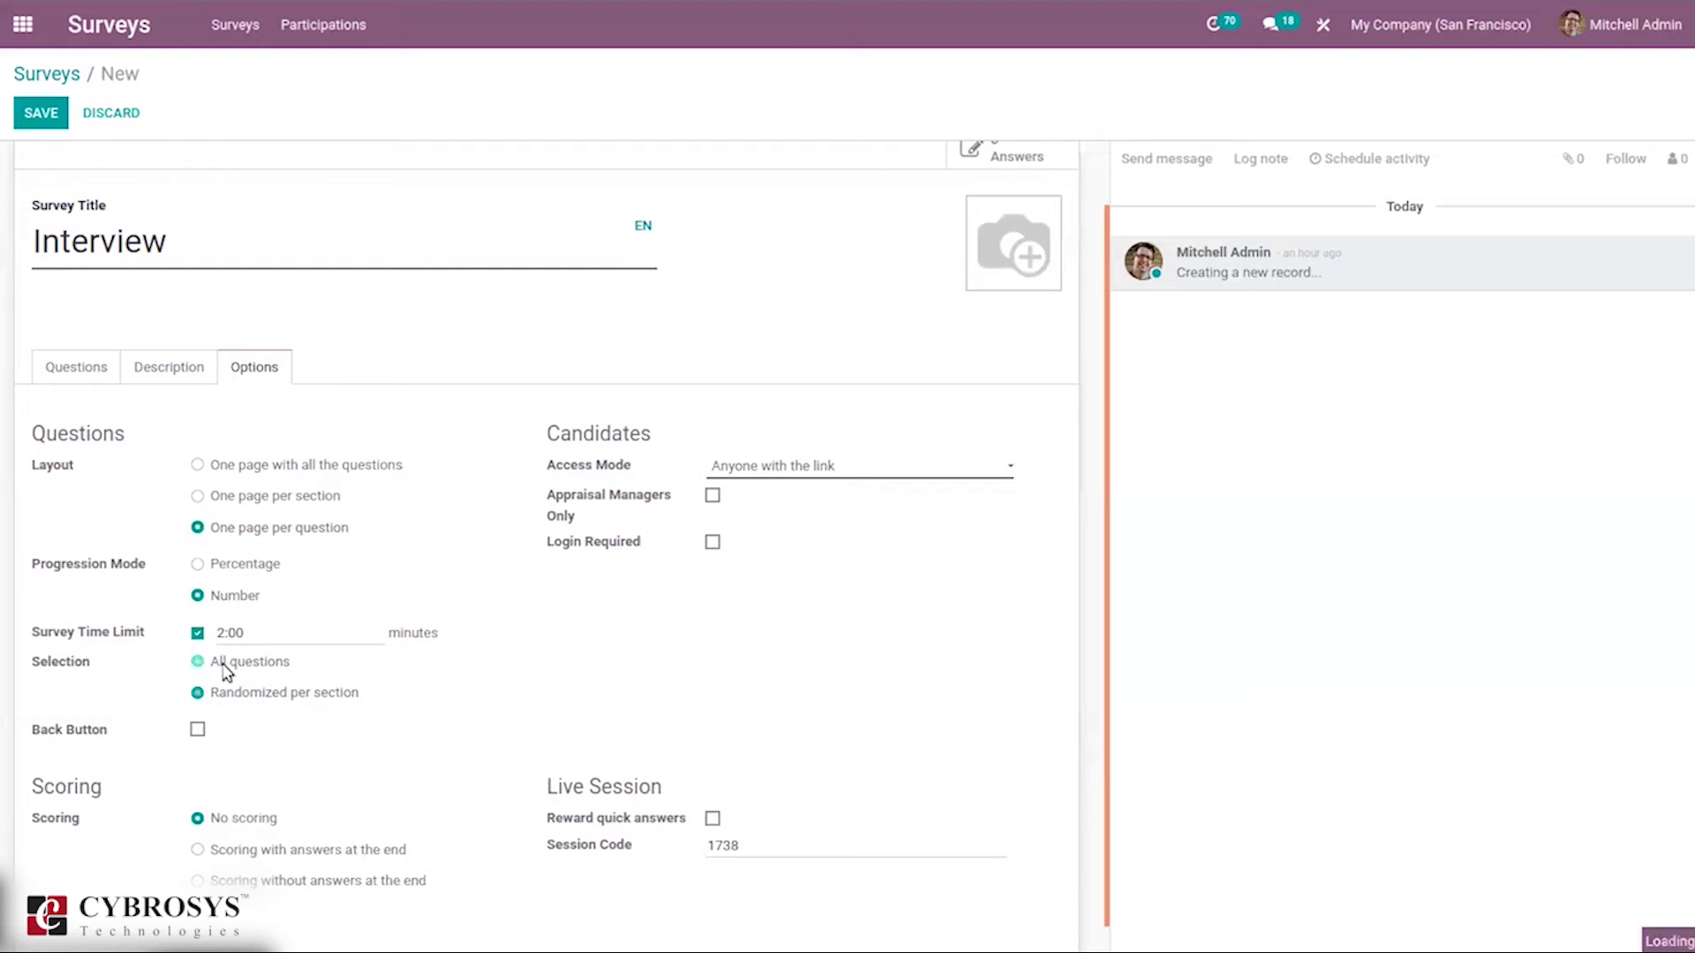
pyautogui.click(198, 731)
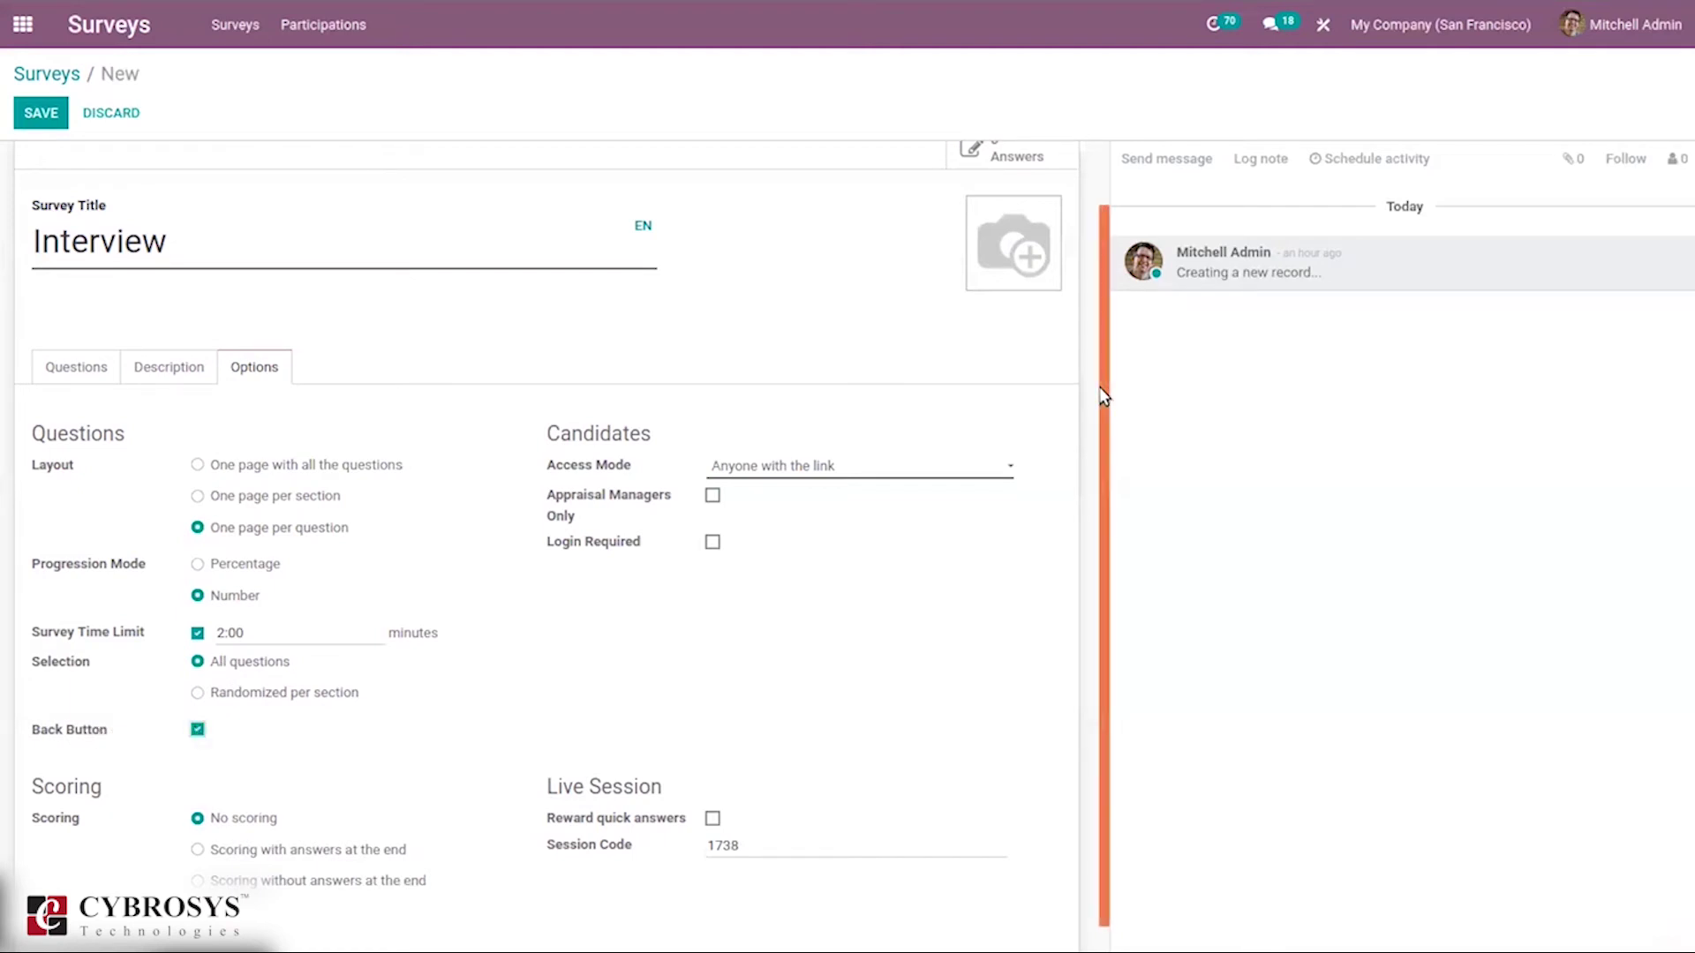
# Set the scoring to "Scoring with answers at the end" and mark the survey as a certification.
pyautogui.scroll(-1, 1103, 397)
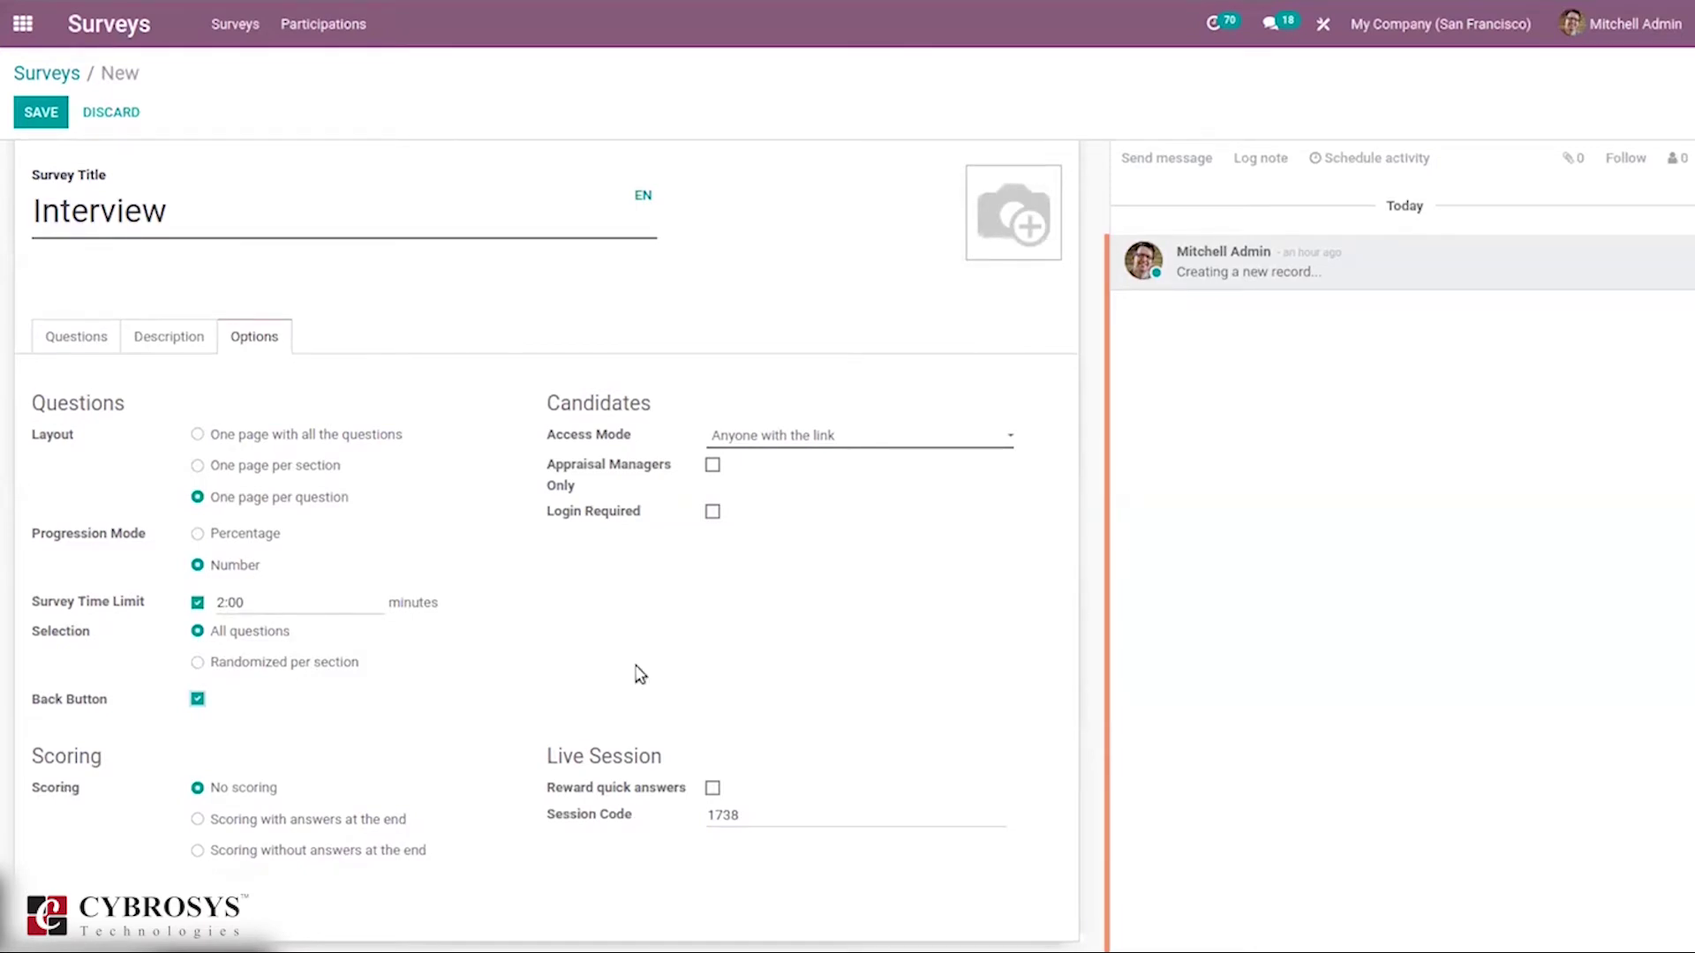
pyautogui.click(291, 821)
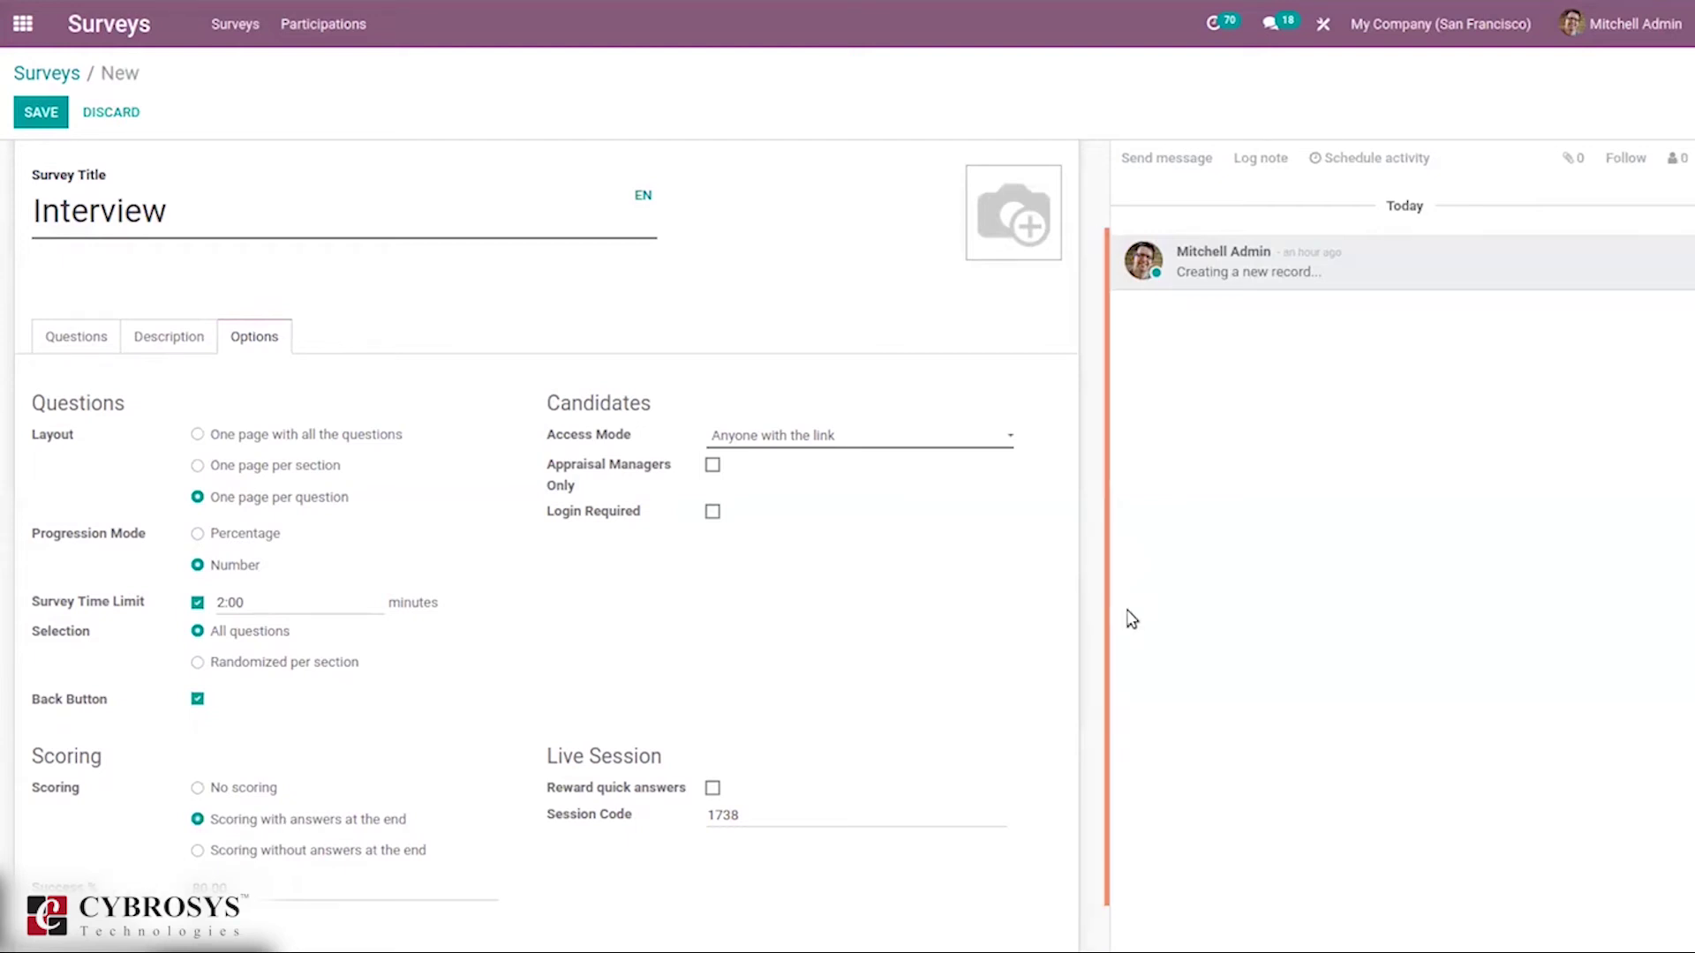
pyautogui.scroll(-1, 1103, 618)
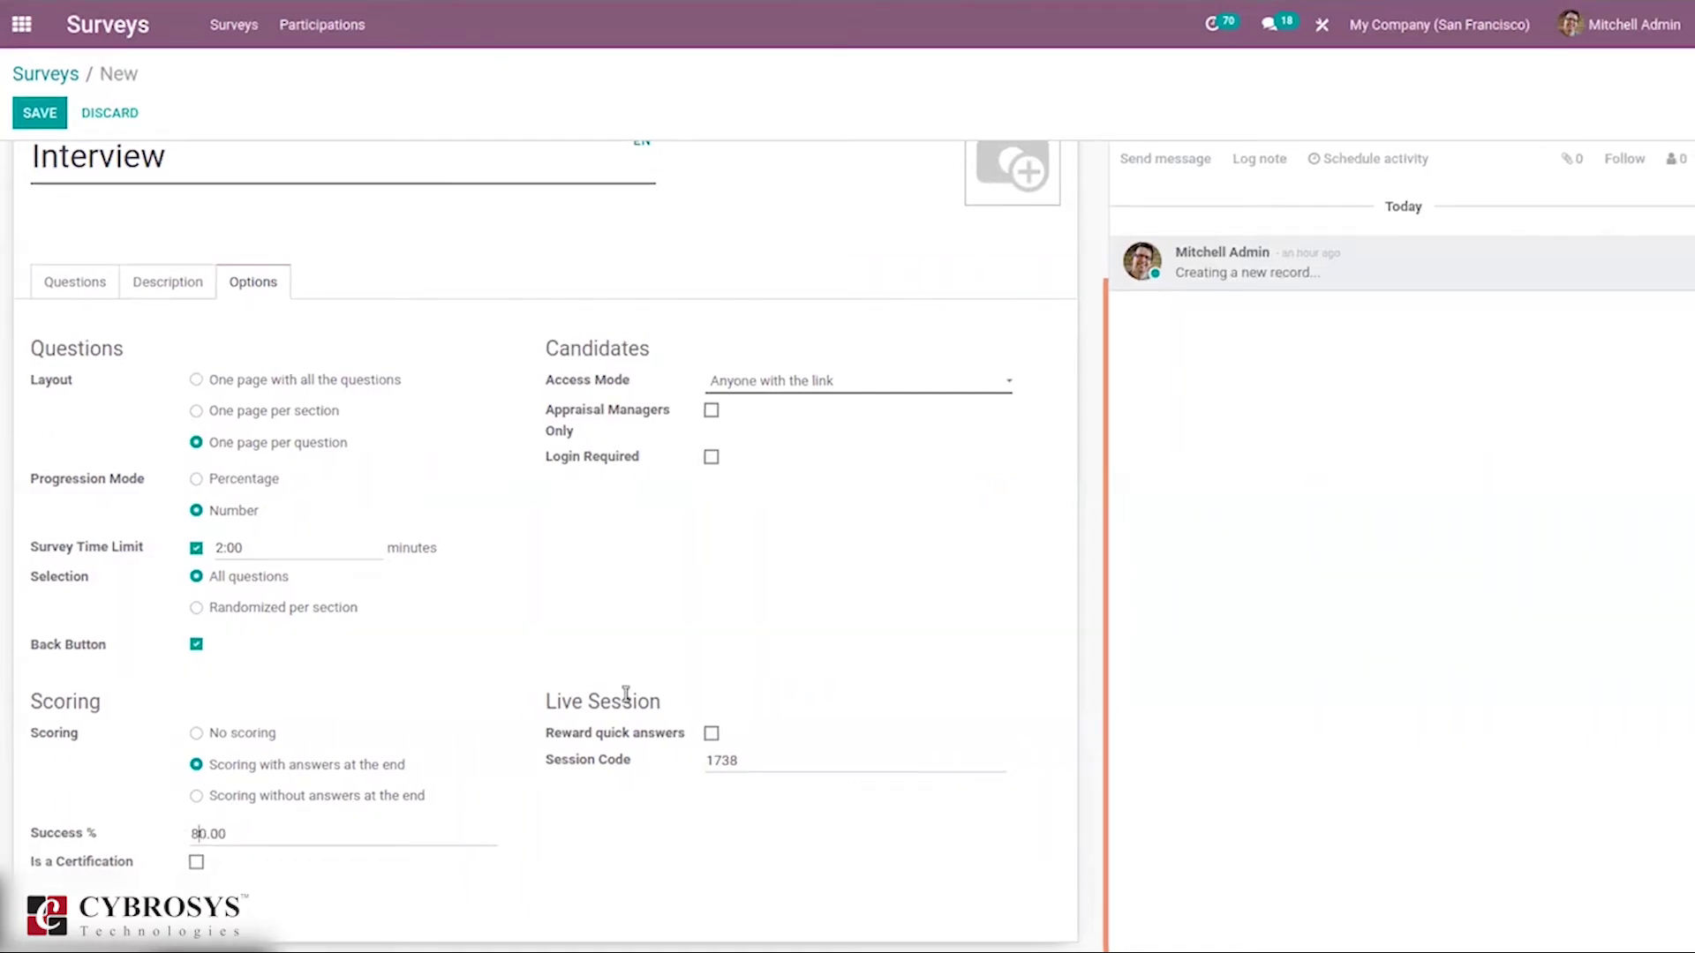
pyautogui.click(196, 862)
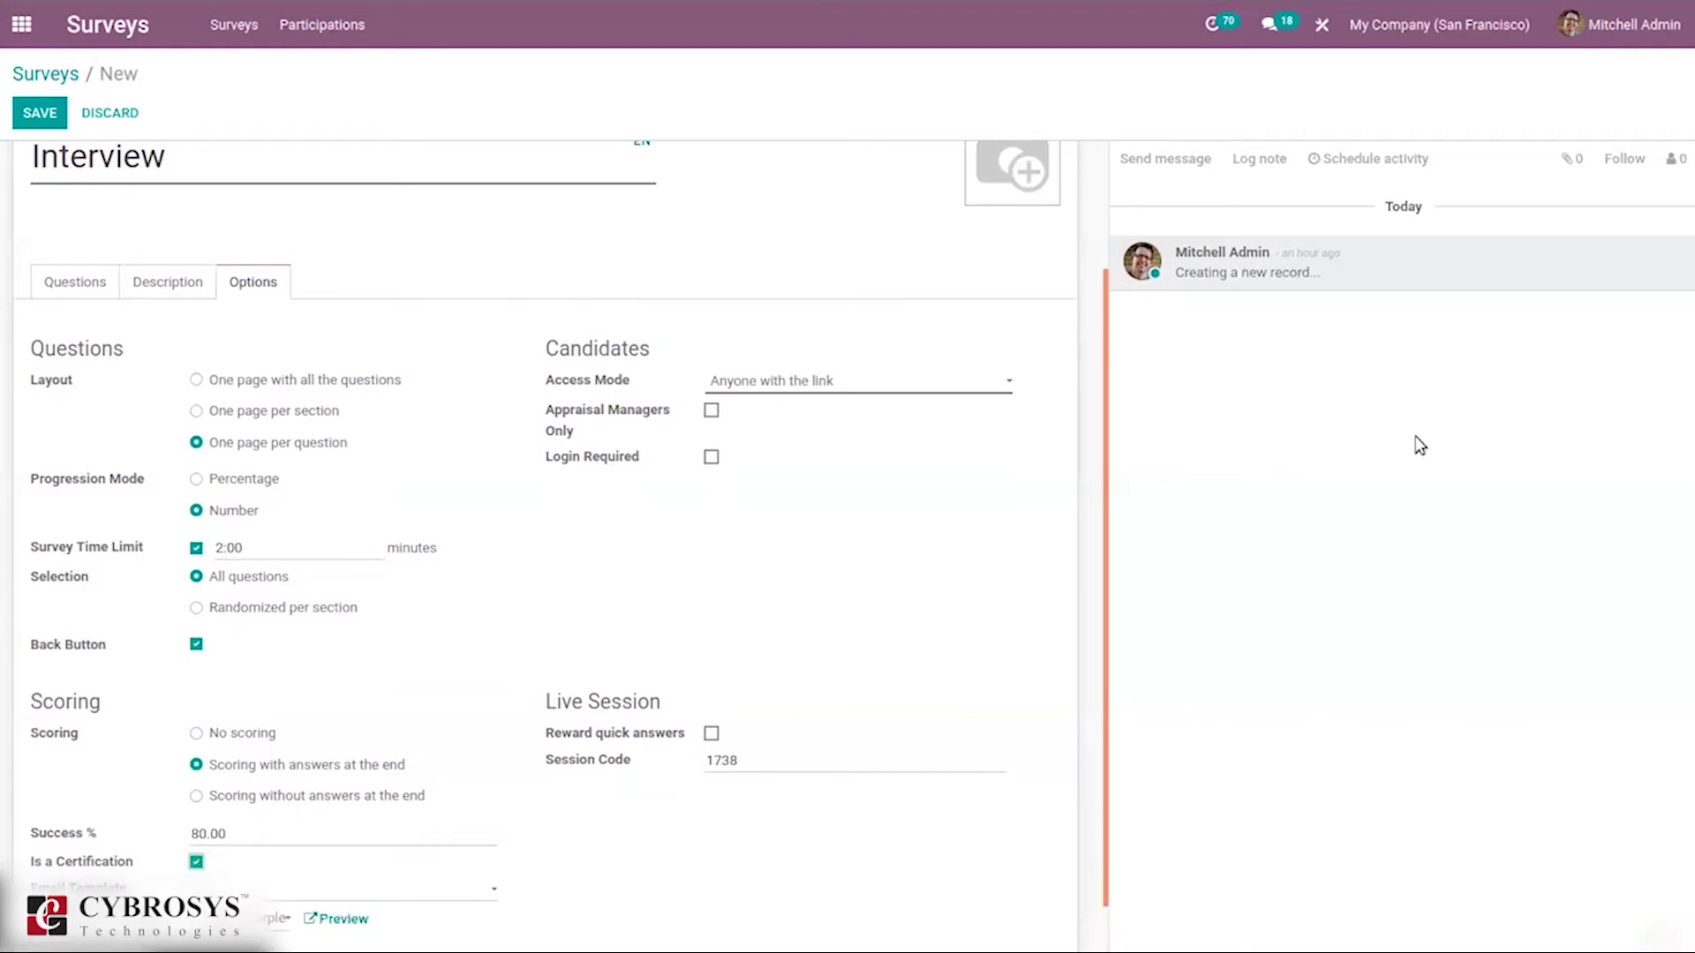
# Choose "Survey: Send certification by email" as the certification's email template and save the survey.
pyautogui.moveTo(1110, 375); pyautogui.dragTo(1113, 534)
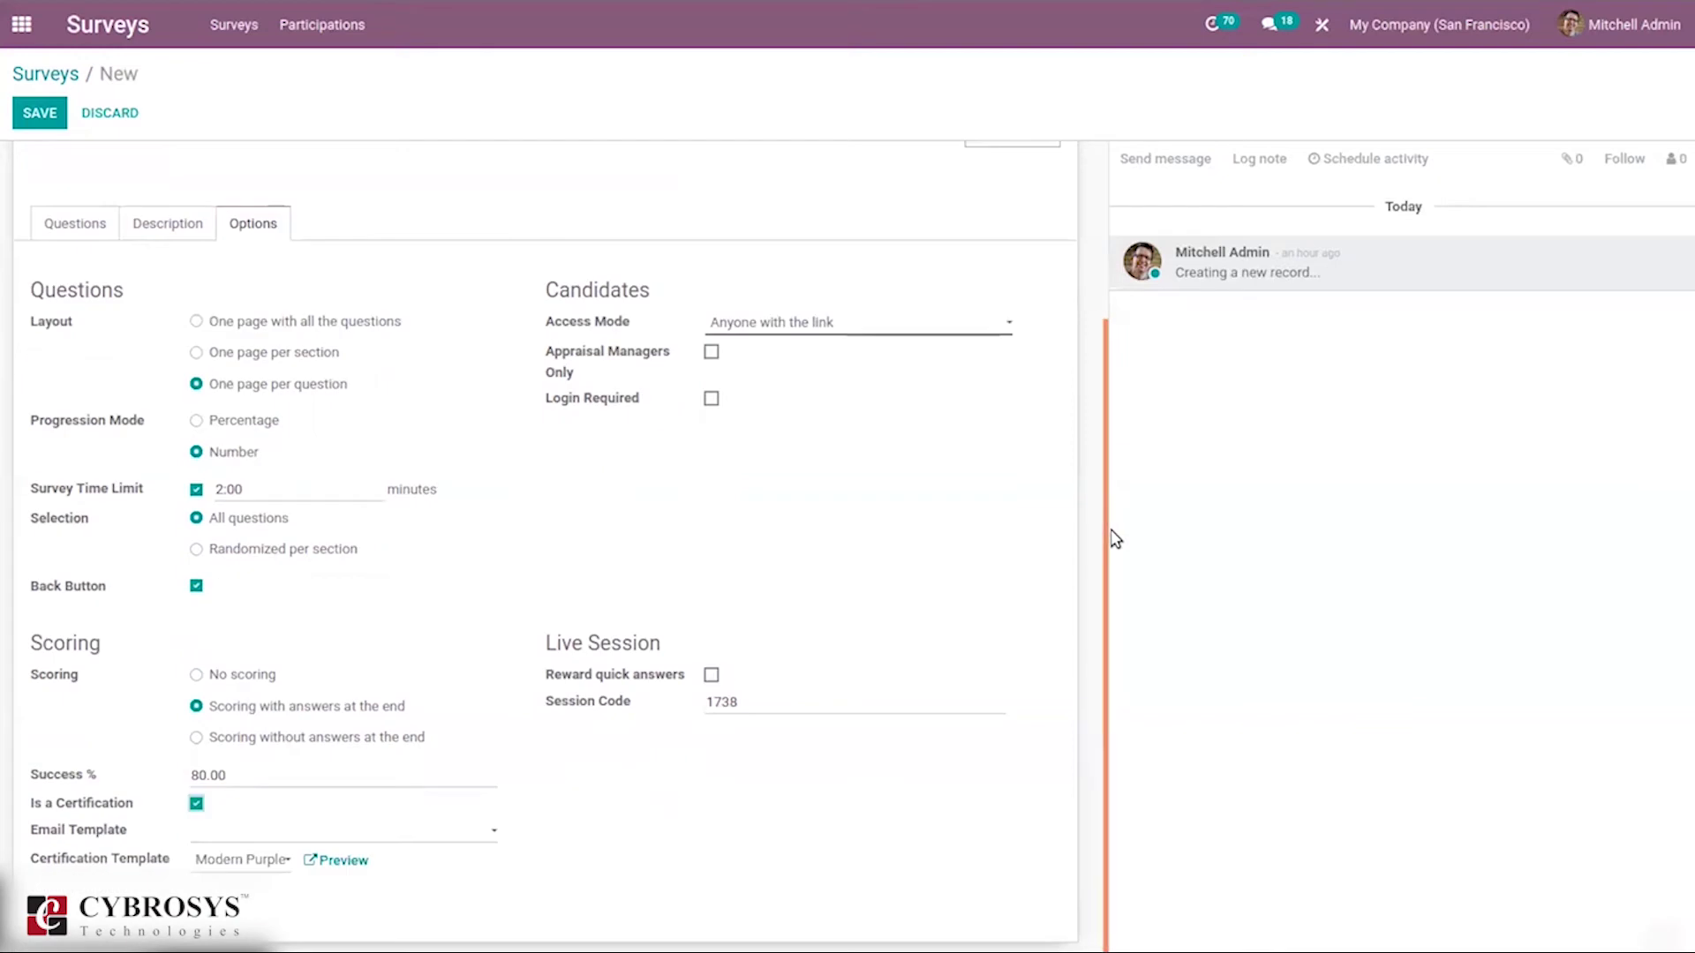
pyautogui.click(205, 830)
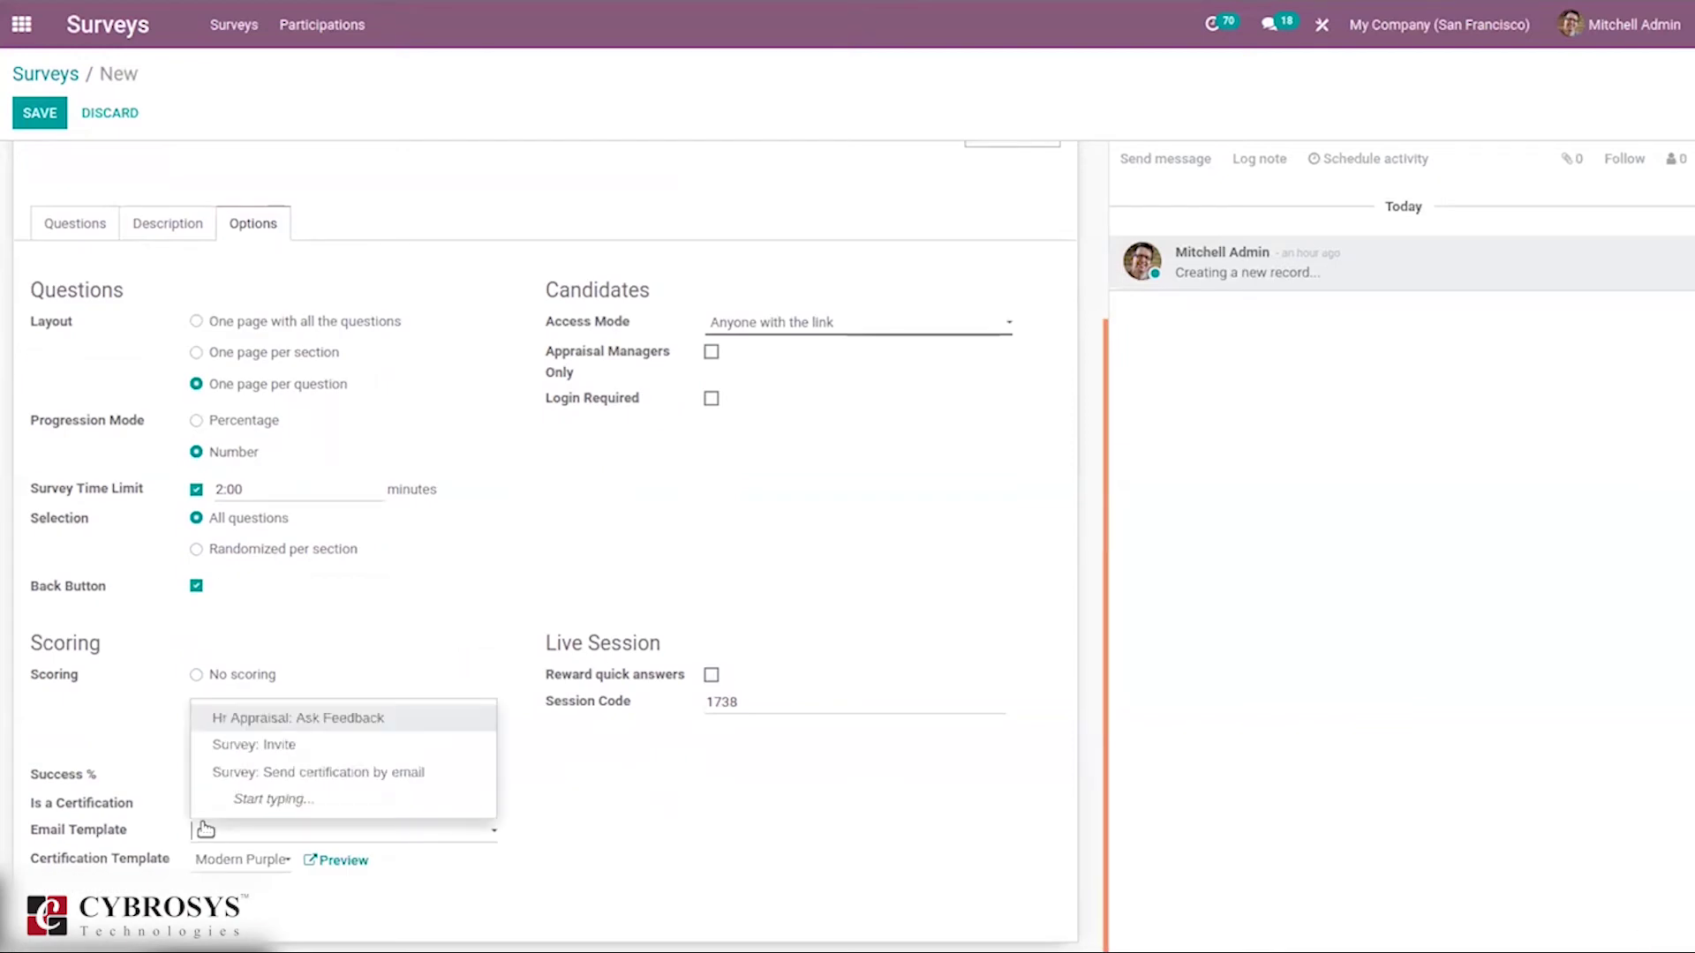
pyautogui.click(291, 774)
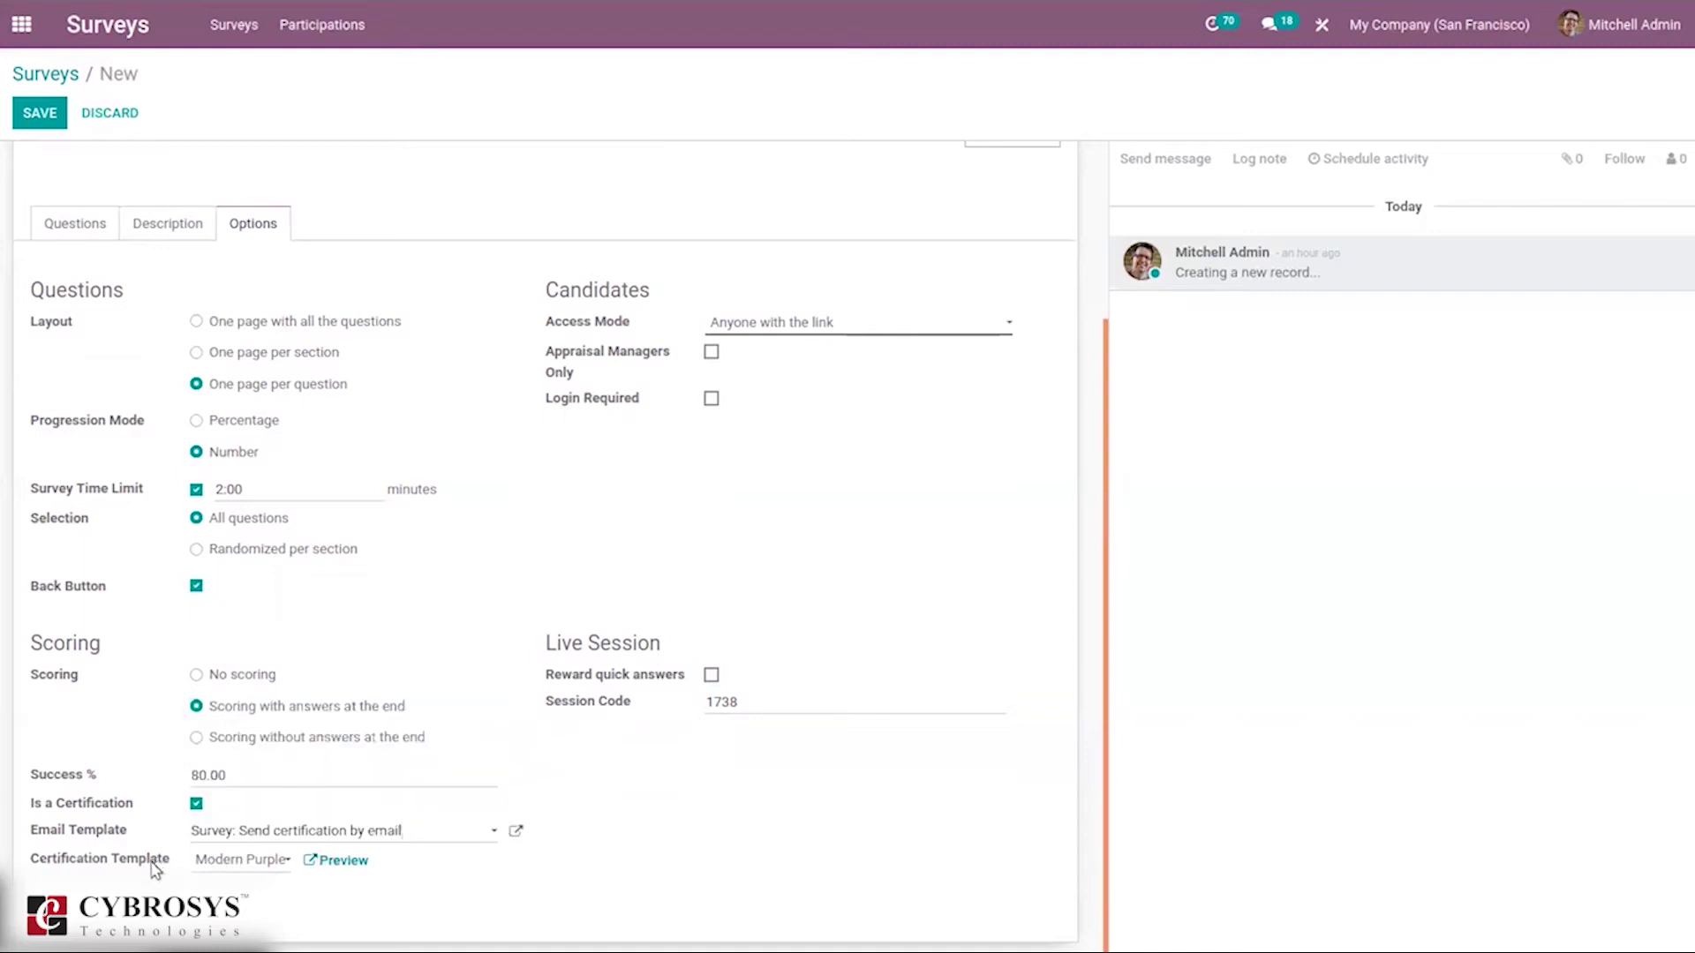
pyautogui.hotkey('alt', 's')
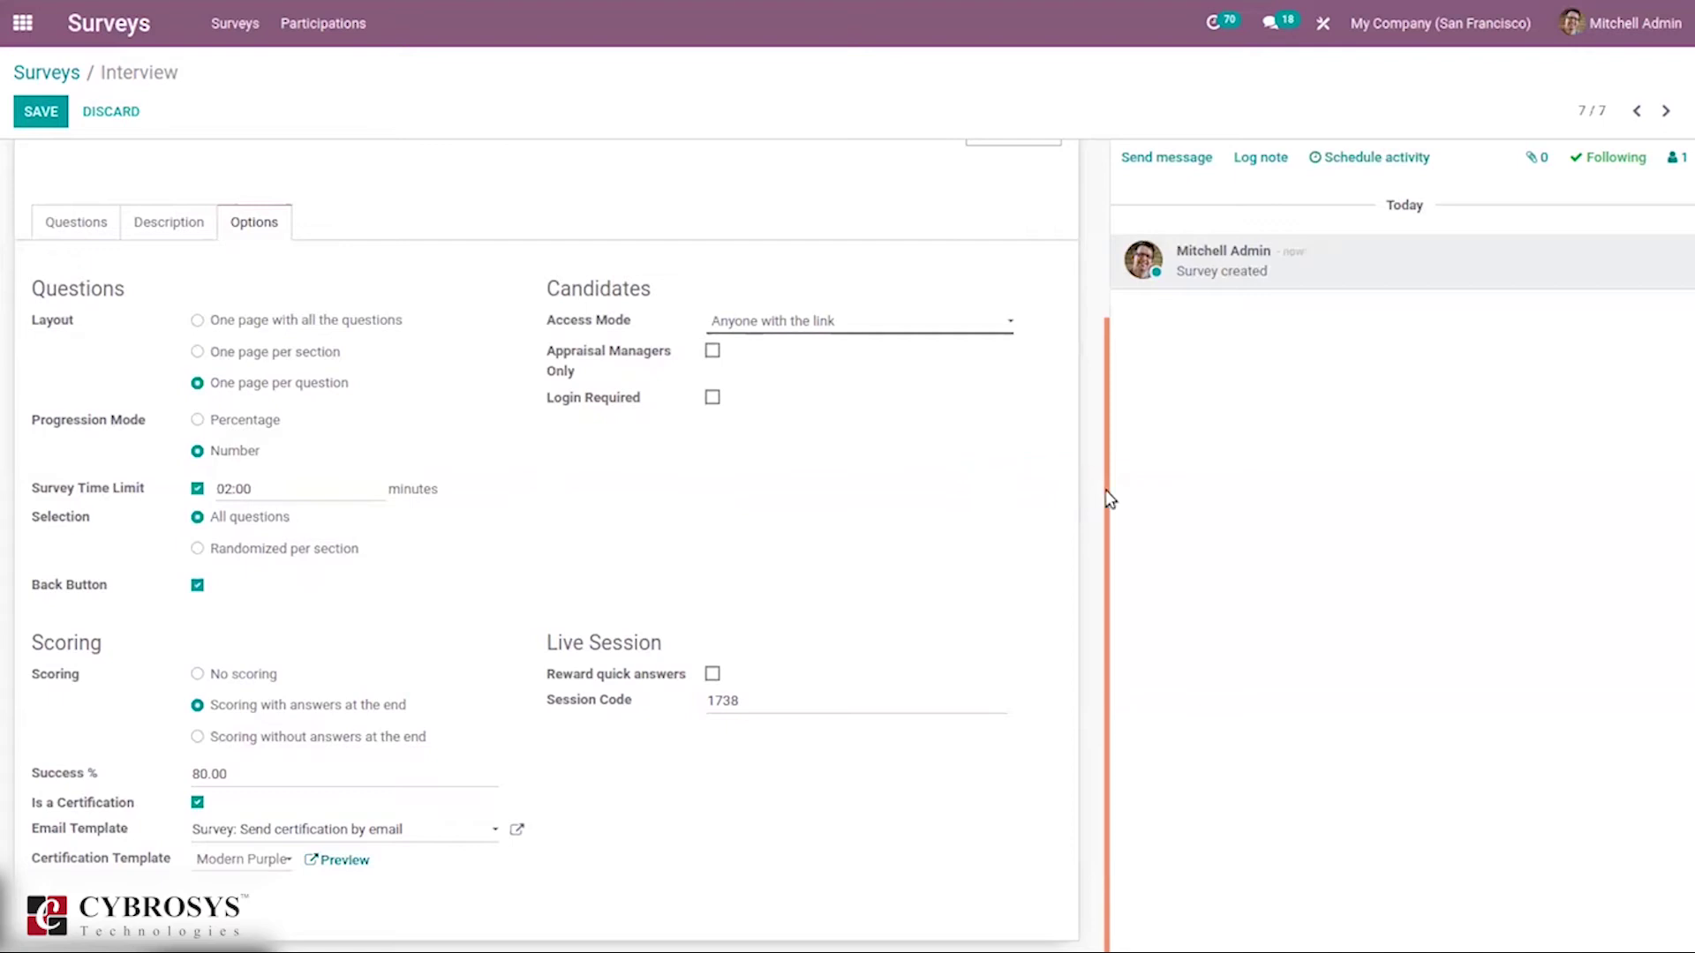
# Try the "Scoring without answers at the end" option and the "Invited people only" access mode, switching each one back.
pyautogui.click(300, 738)
pyautogui.click(274, 709)
pyautogui.click(738, 328)
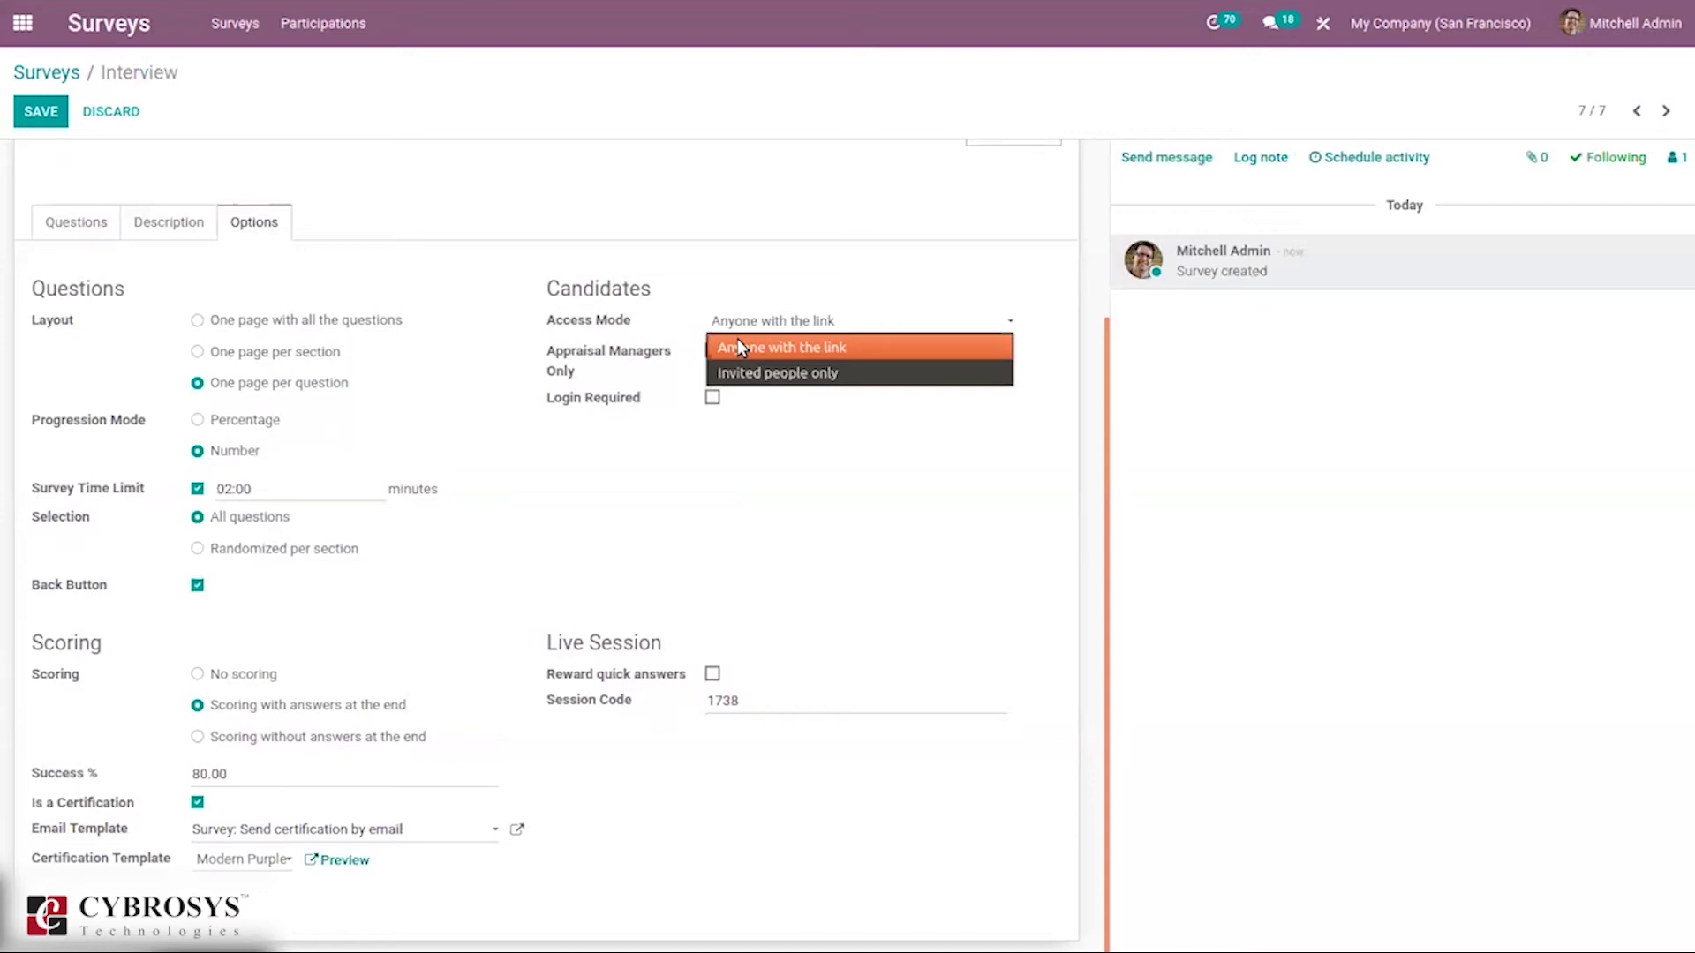
pyautogui.click(755, 371)
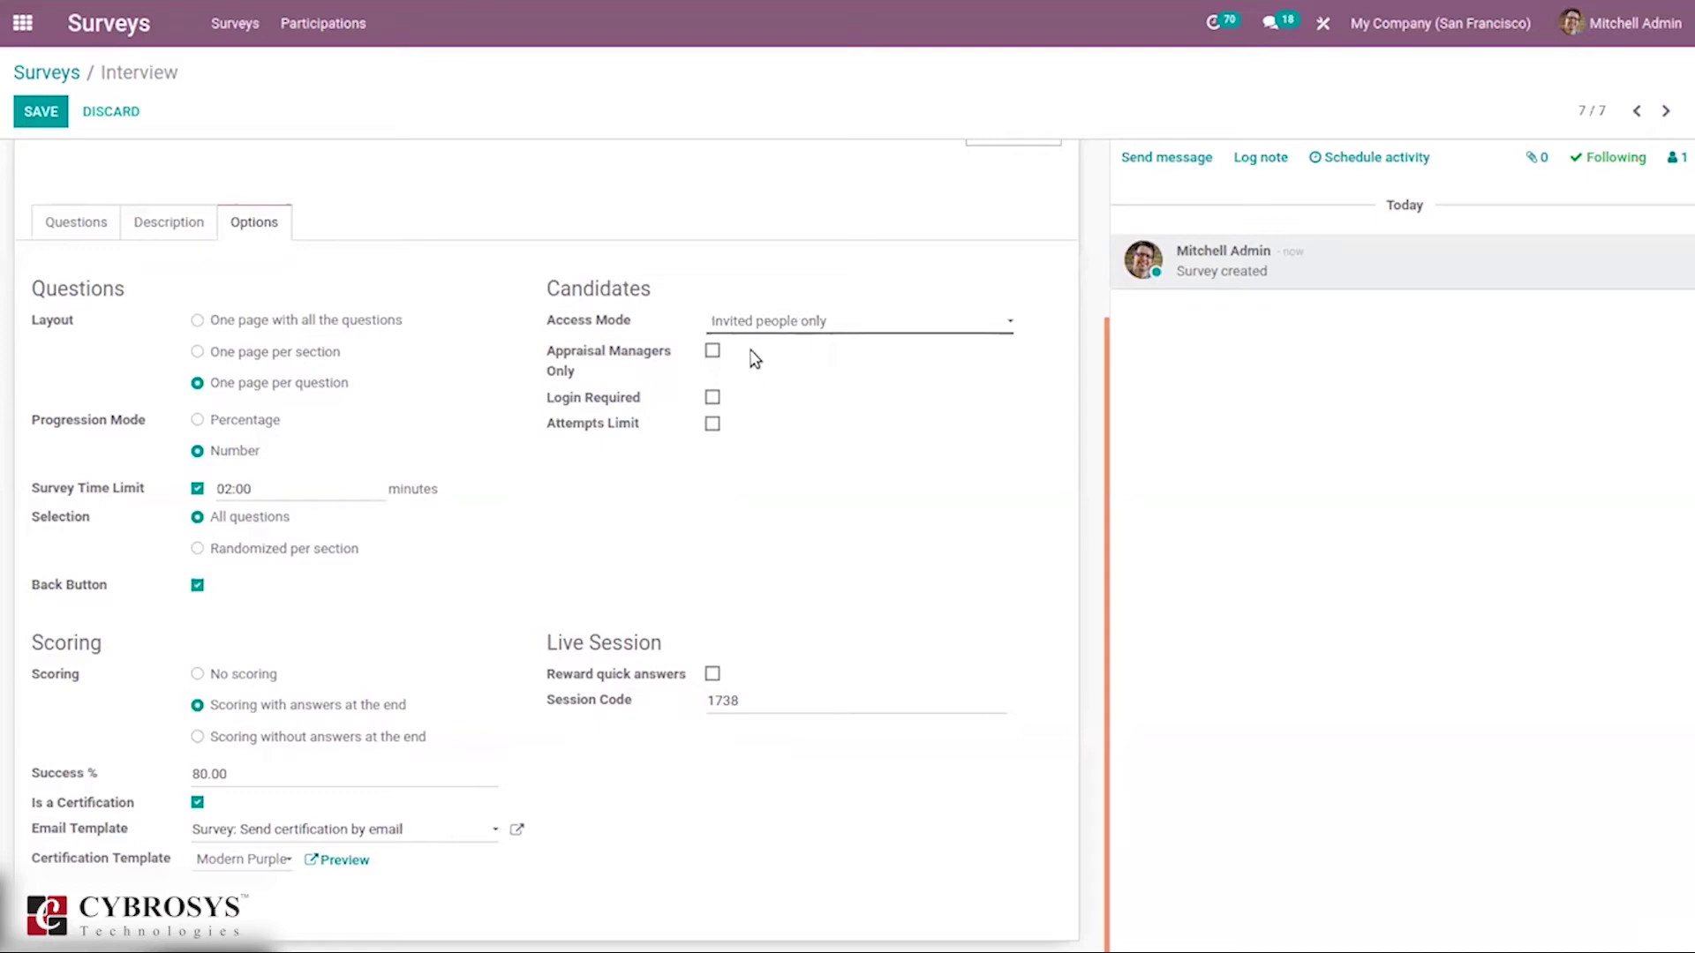
pyautogui.click(750, 324)
pyautogui.click(750, 350)
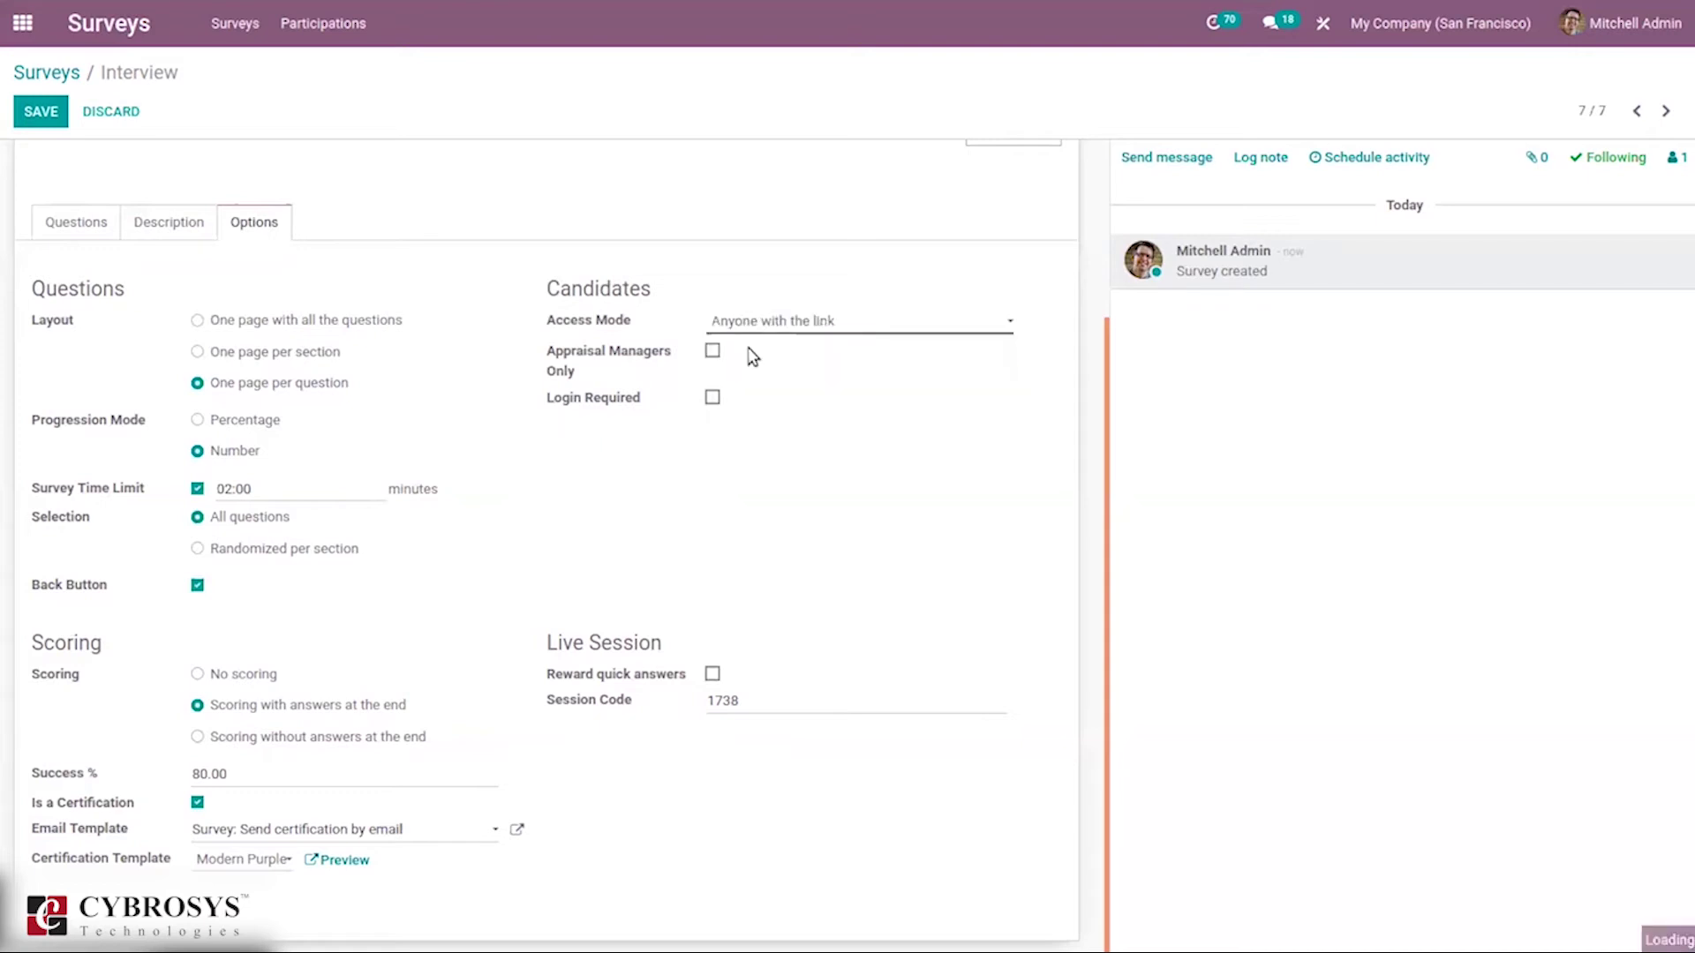
# Set the access mode to "Invited people only" and enable an attempts limit of 2.
pyautogui.click(746, 325)
pyautogui.click(749, 372)
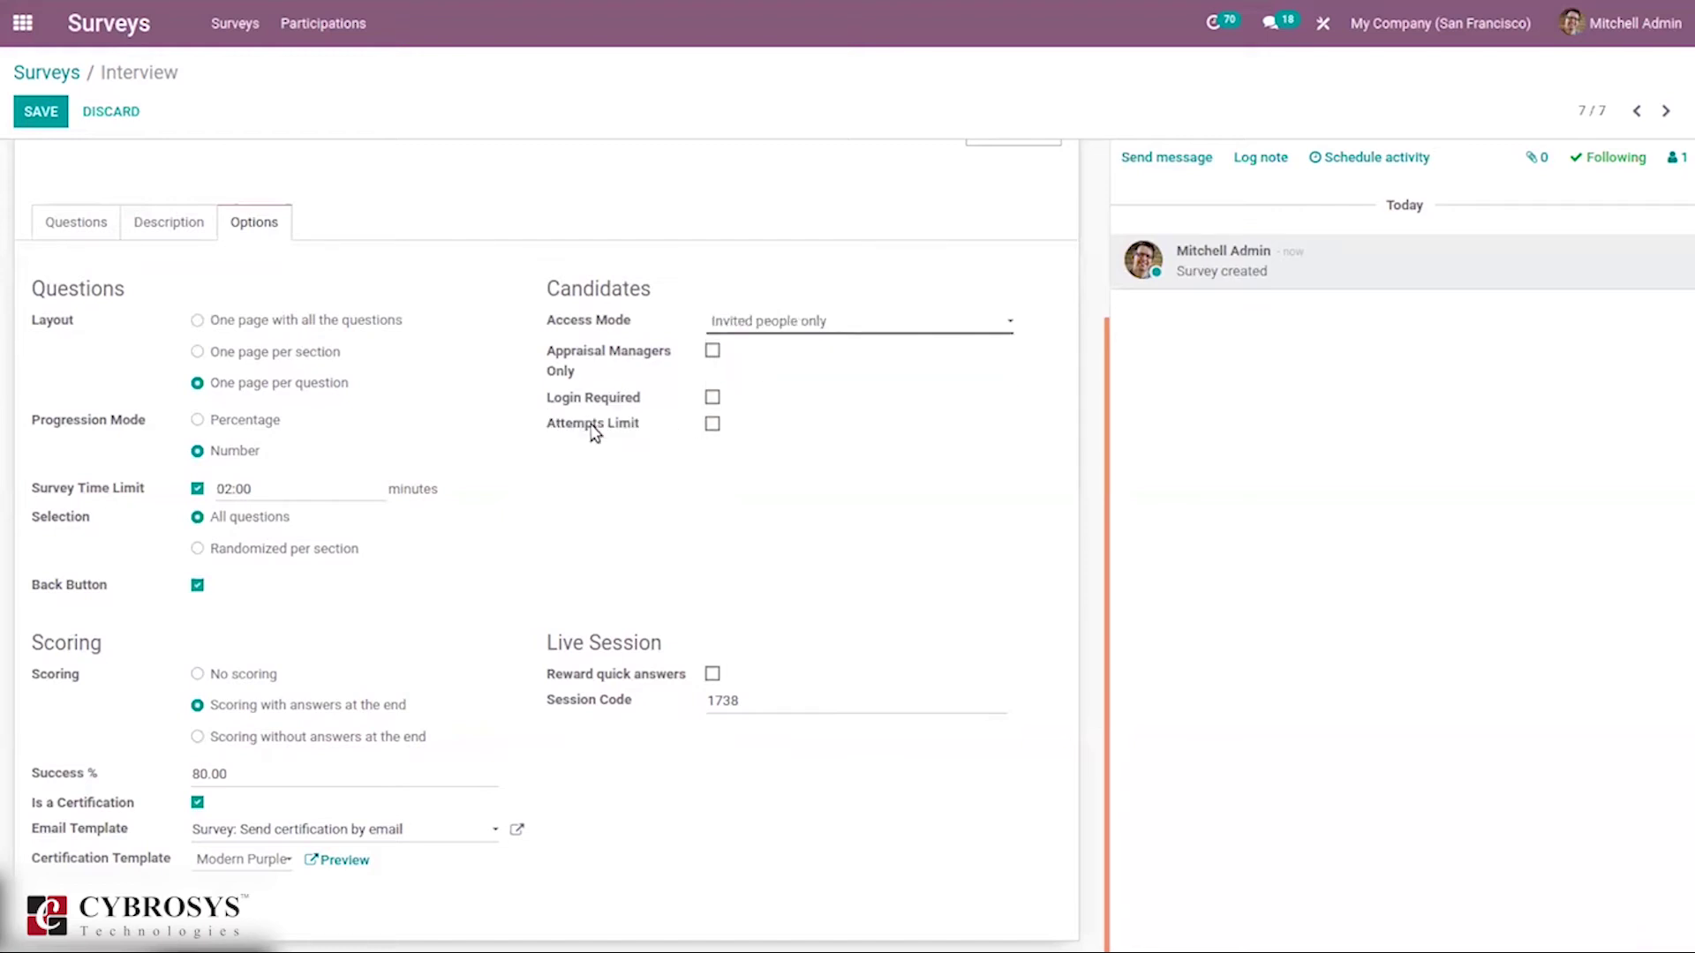
pyautogui.click(712, 424)
pyautogui.click(755, 423)
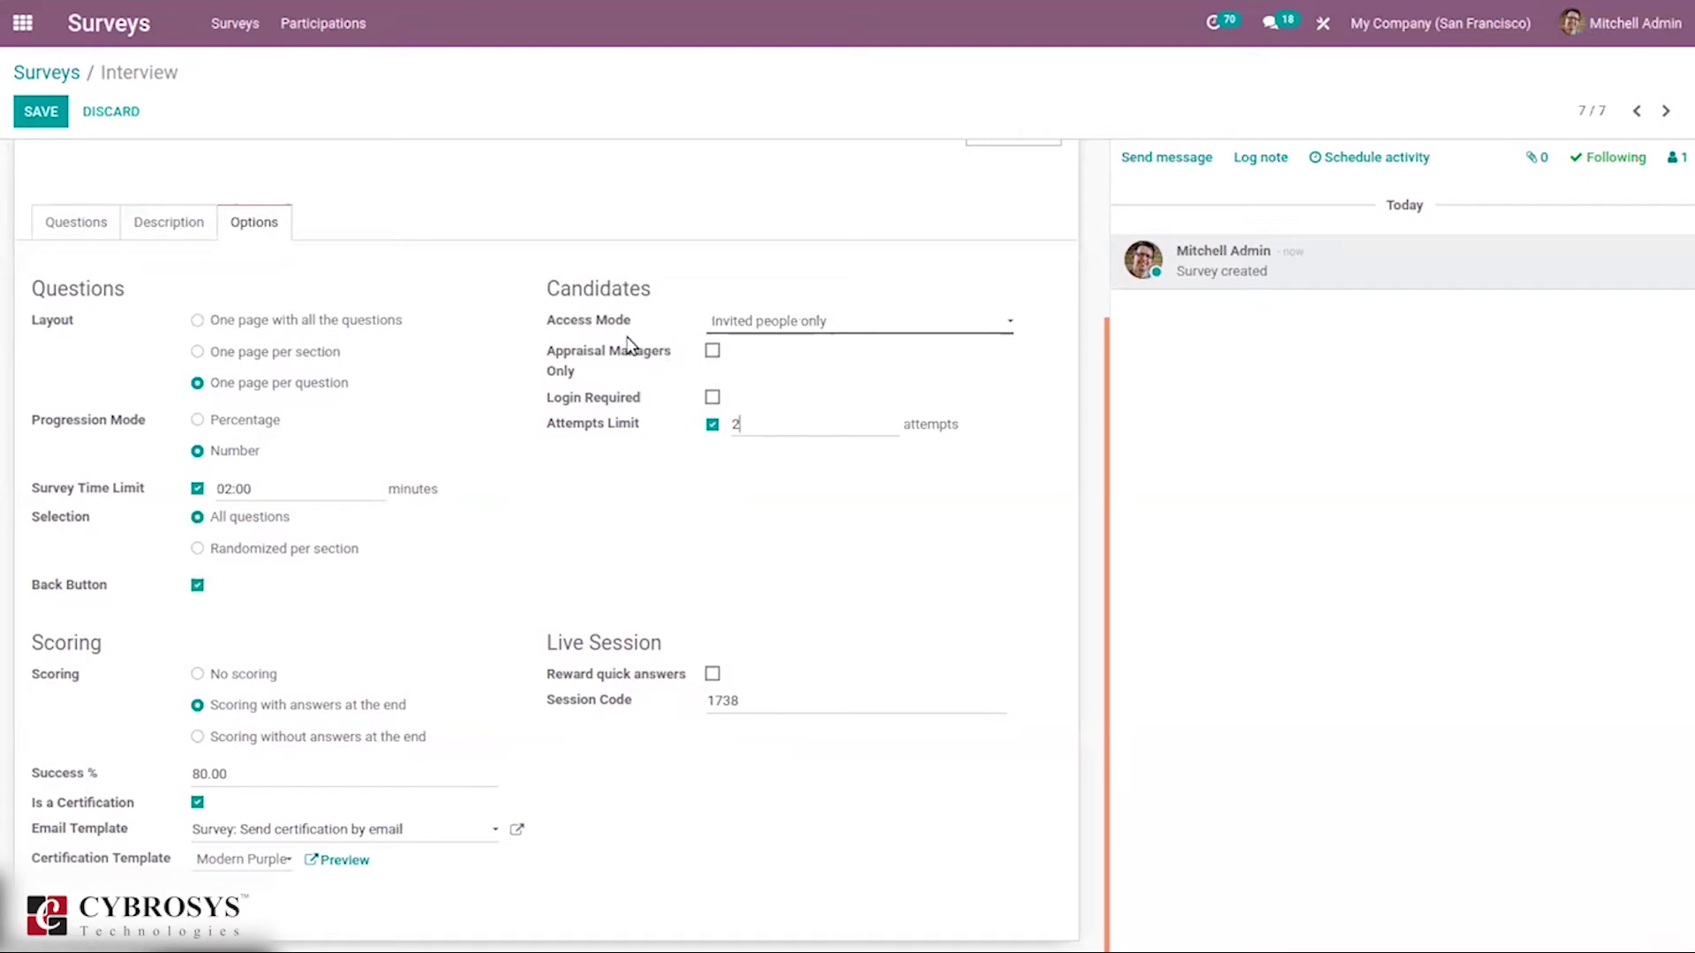
pyautogui.moveTo(624, 353)
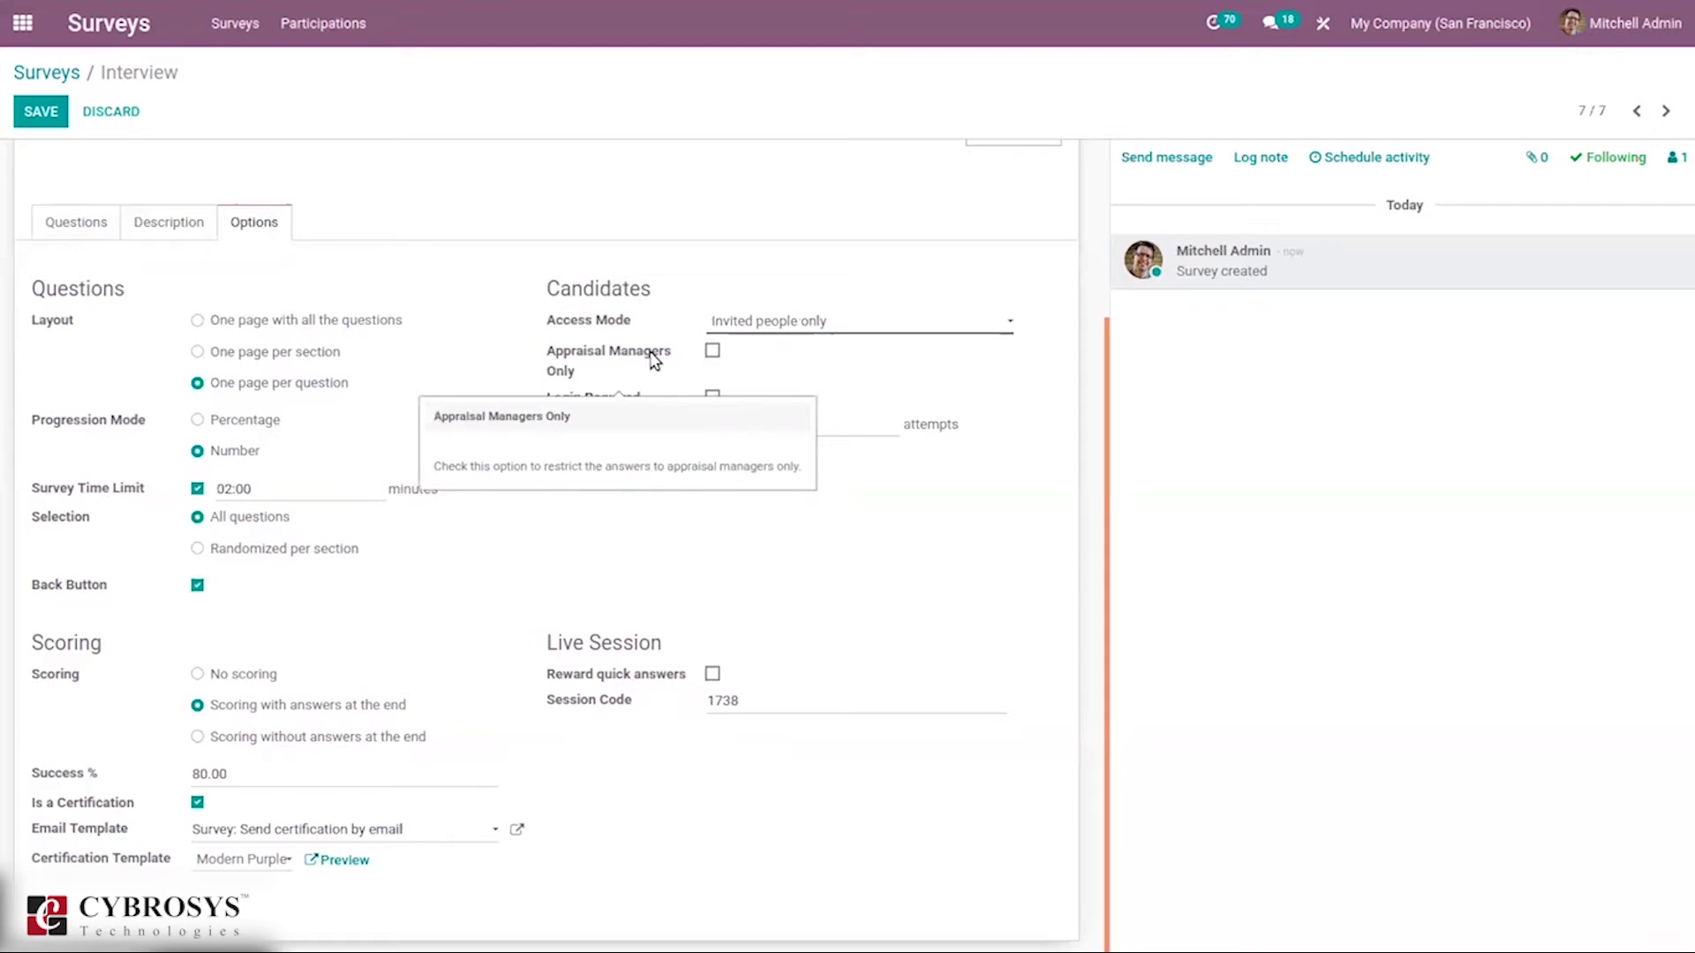
# Try the Appraisal Managers Only and Login Required candidate options, switching each one back off.
pyautogui.click(713, 351)
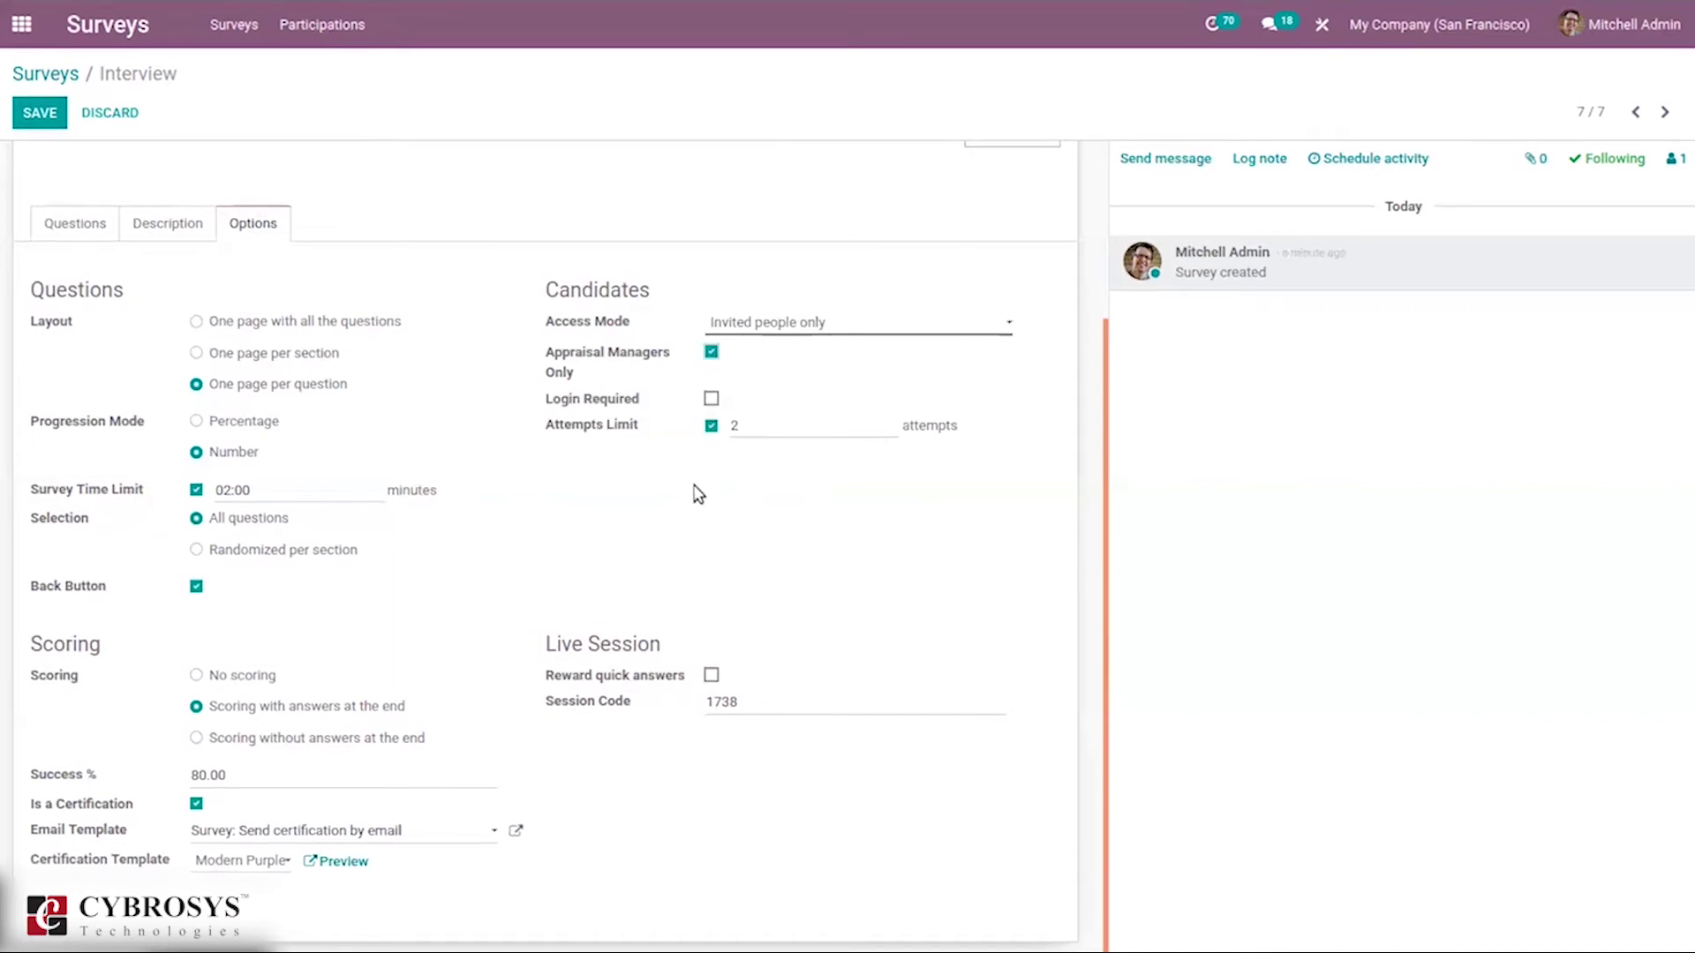
pyautogui.click(712, 353)
pyautogui.click(712, 399)
pyautogui.click(711, 400)
# Enable Reward quick answers for the live session and save the Interview survey.
pyautogui.moveTo(1103, 358); pyautogui.dragTo(1063, 132)
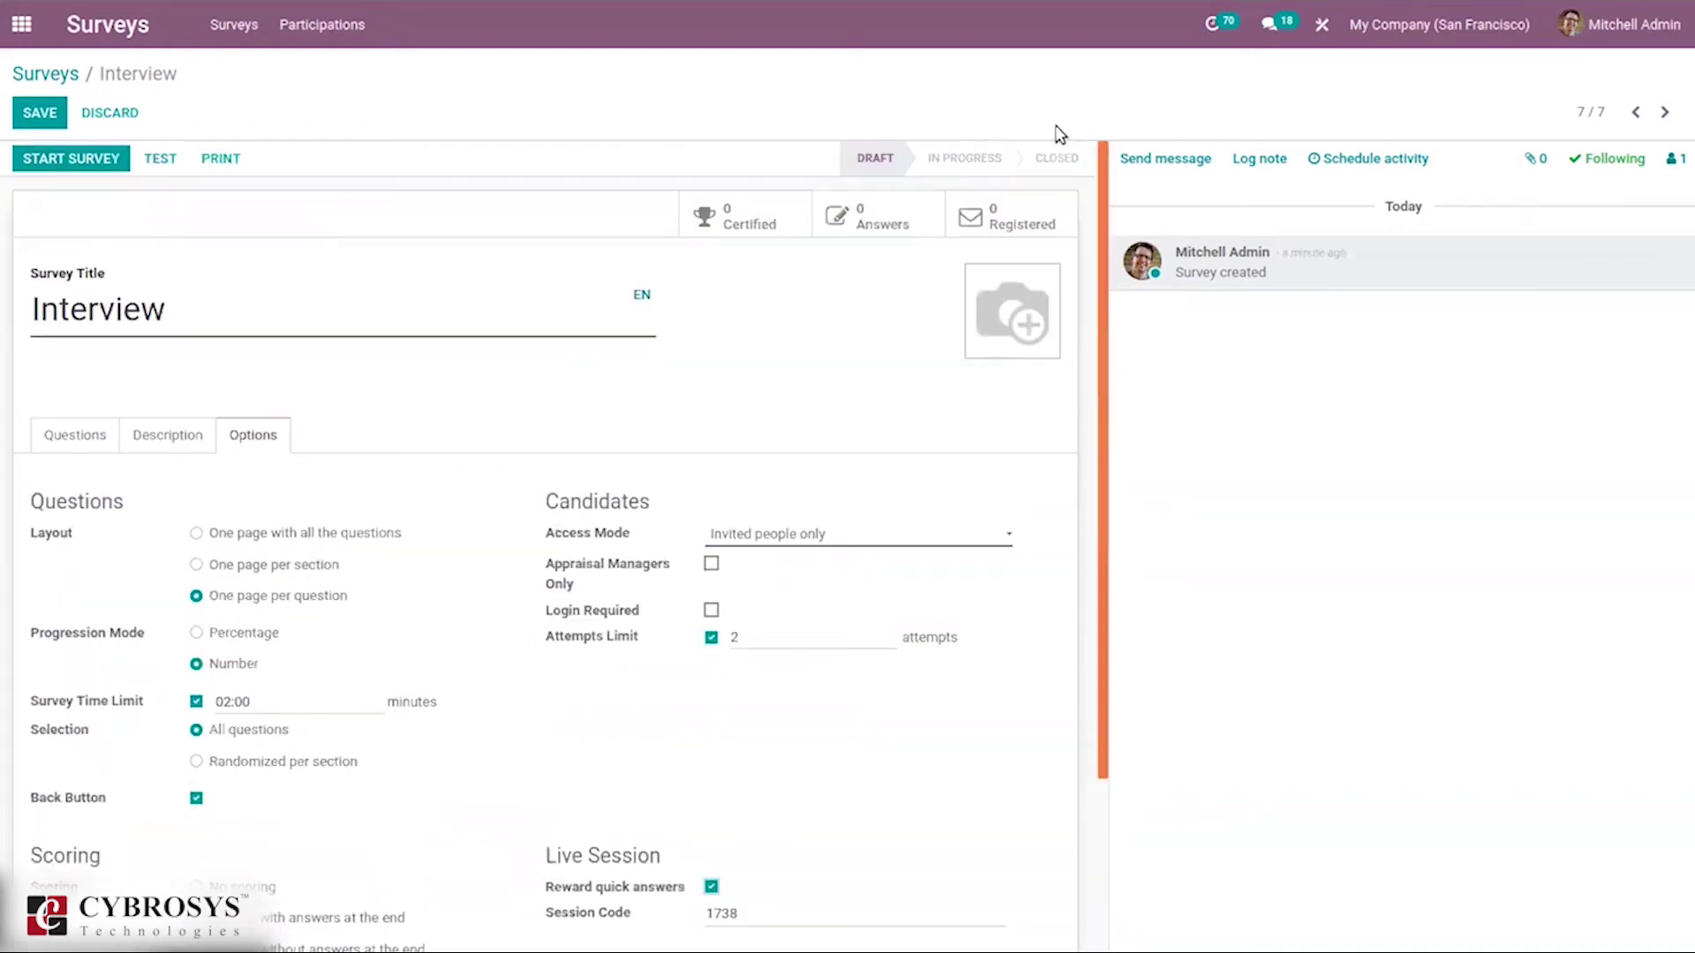
pyautogui.click(33, 112)
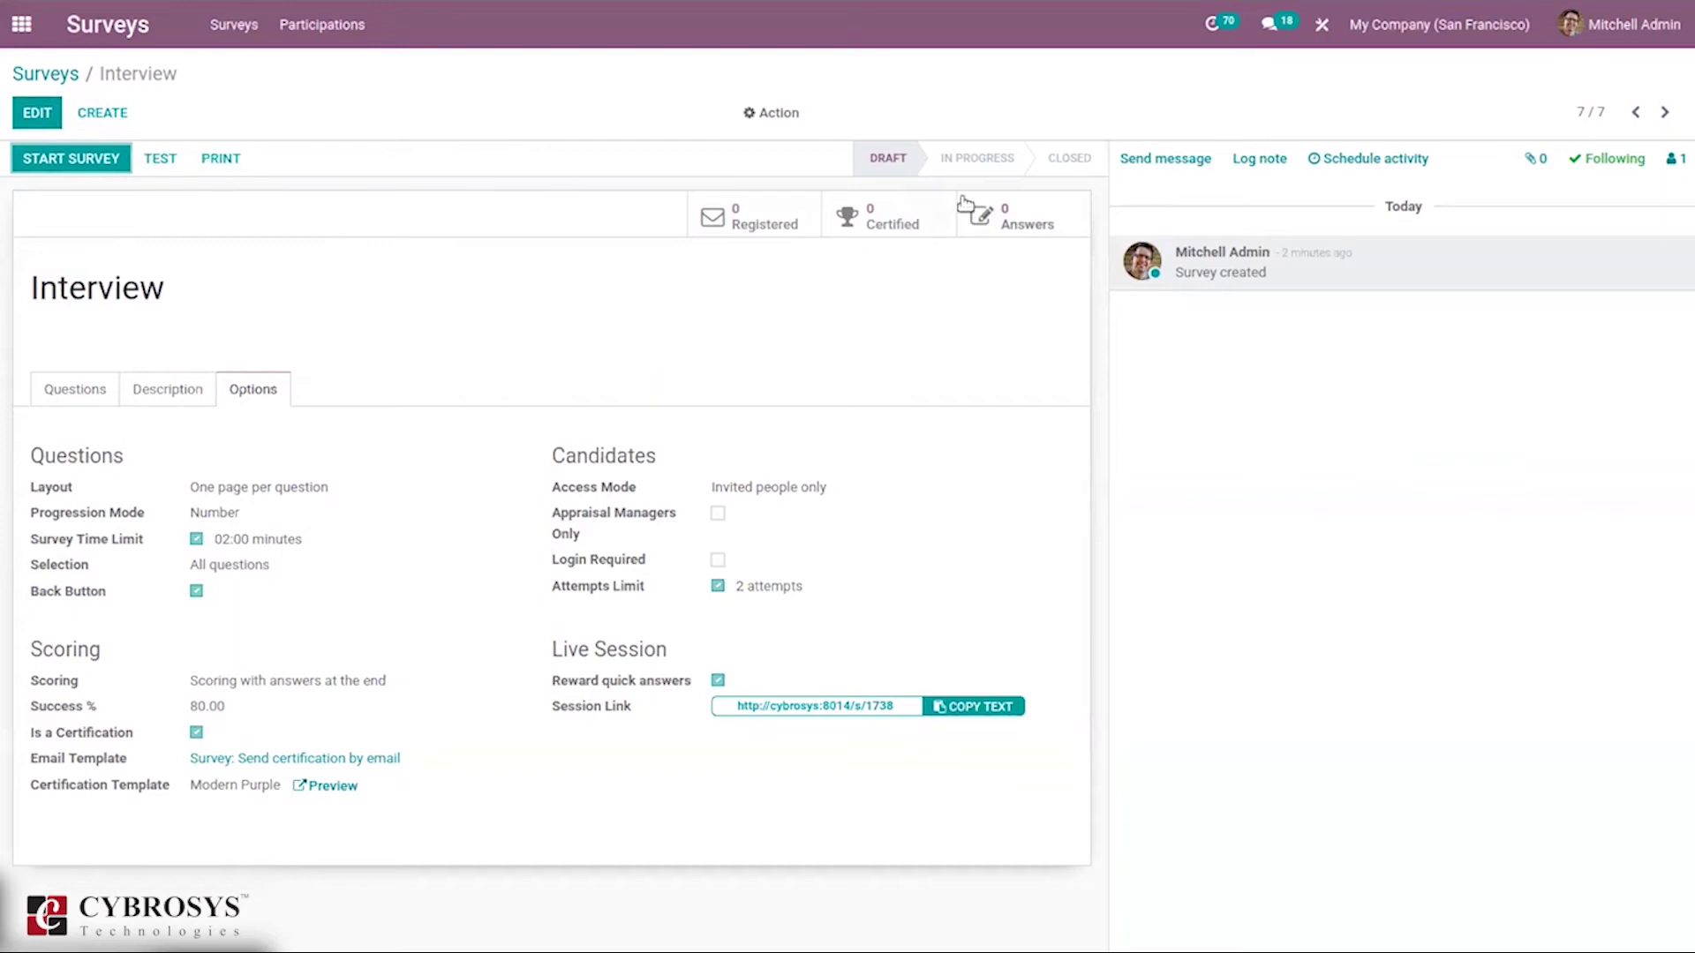
# Try moving the Interview survey from the Draft stage to In Progress in the surveys overview, then return it to Draft.
pyautogui.click(53, 71)
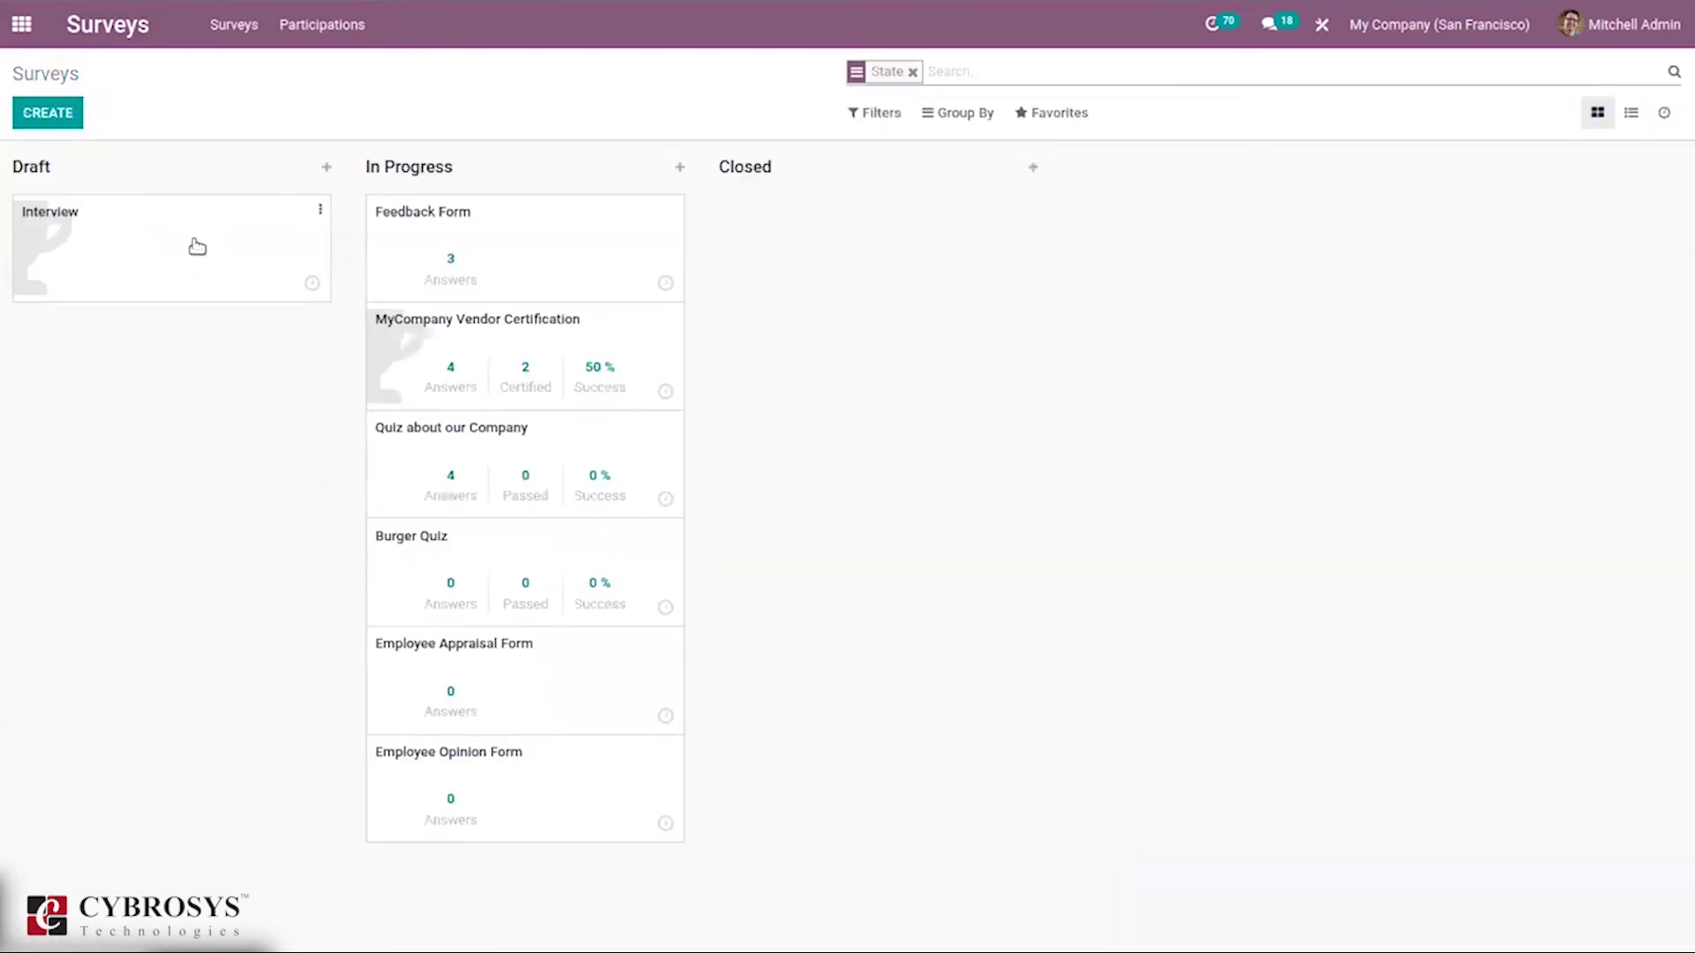
pyautogui.moveTo(197, 246); pyautogui.dragTo(553, 826)
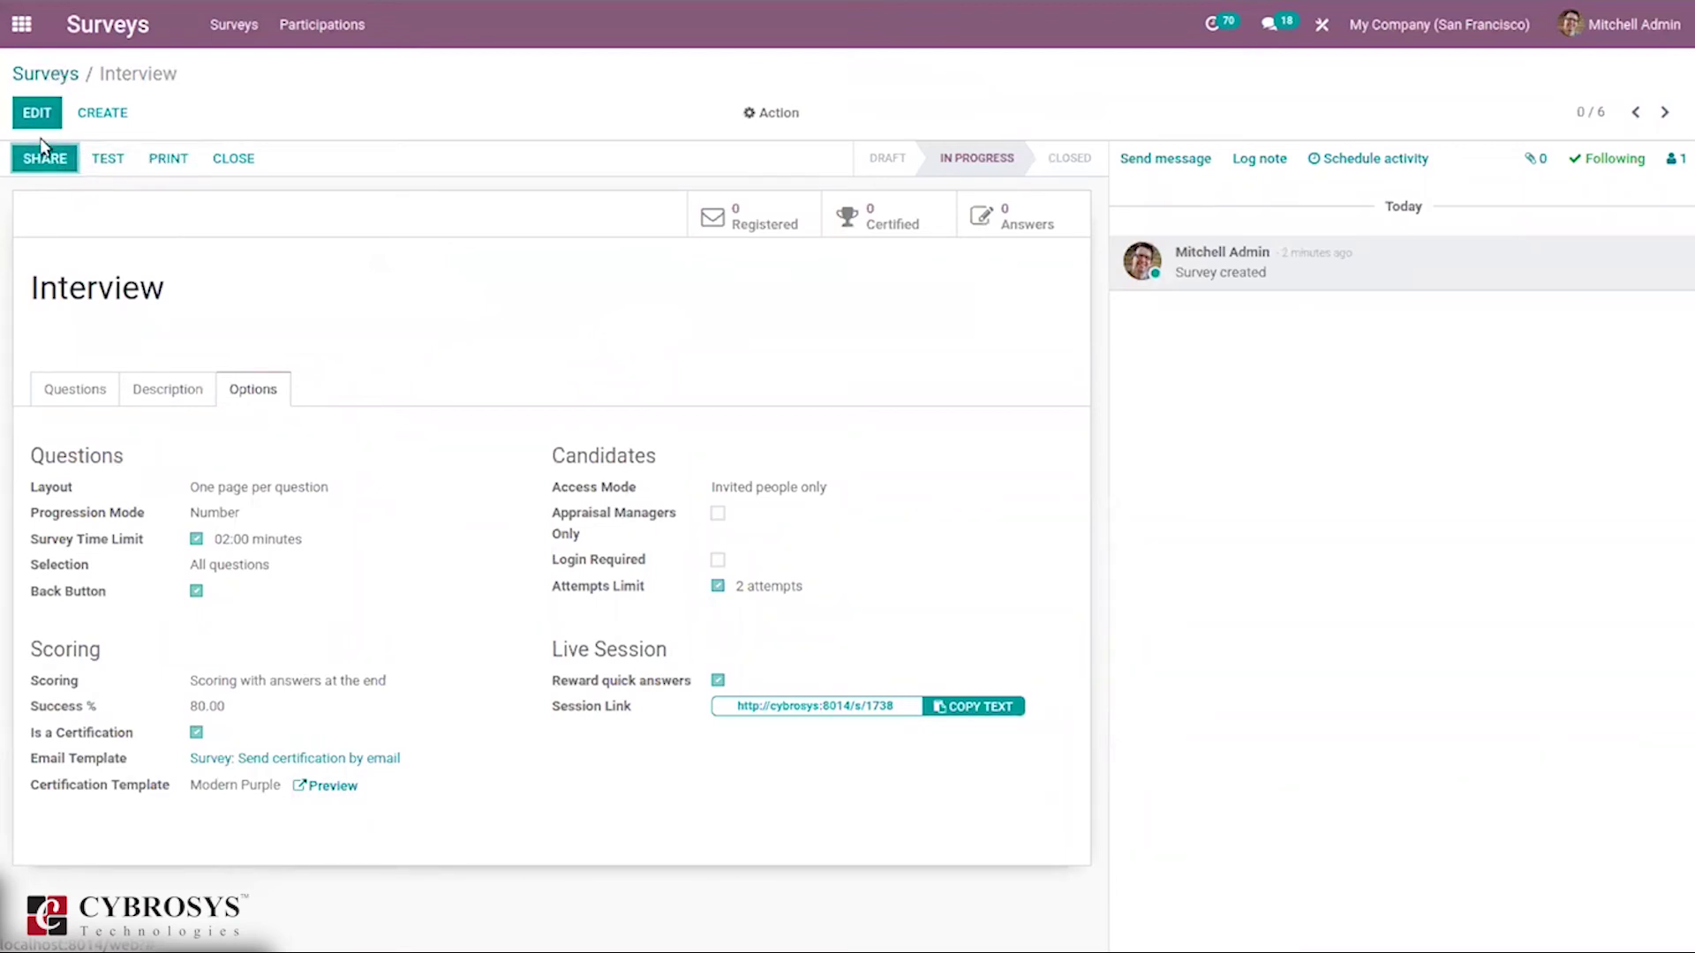
pyautogui.click(40, 76)
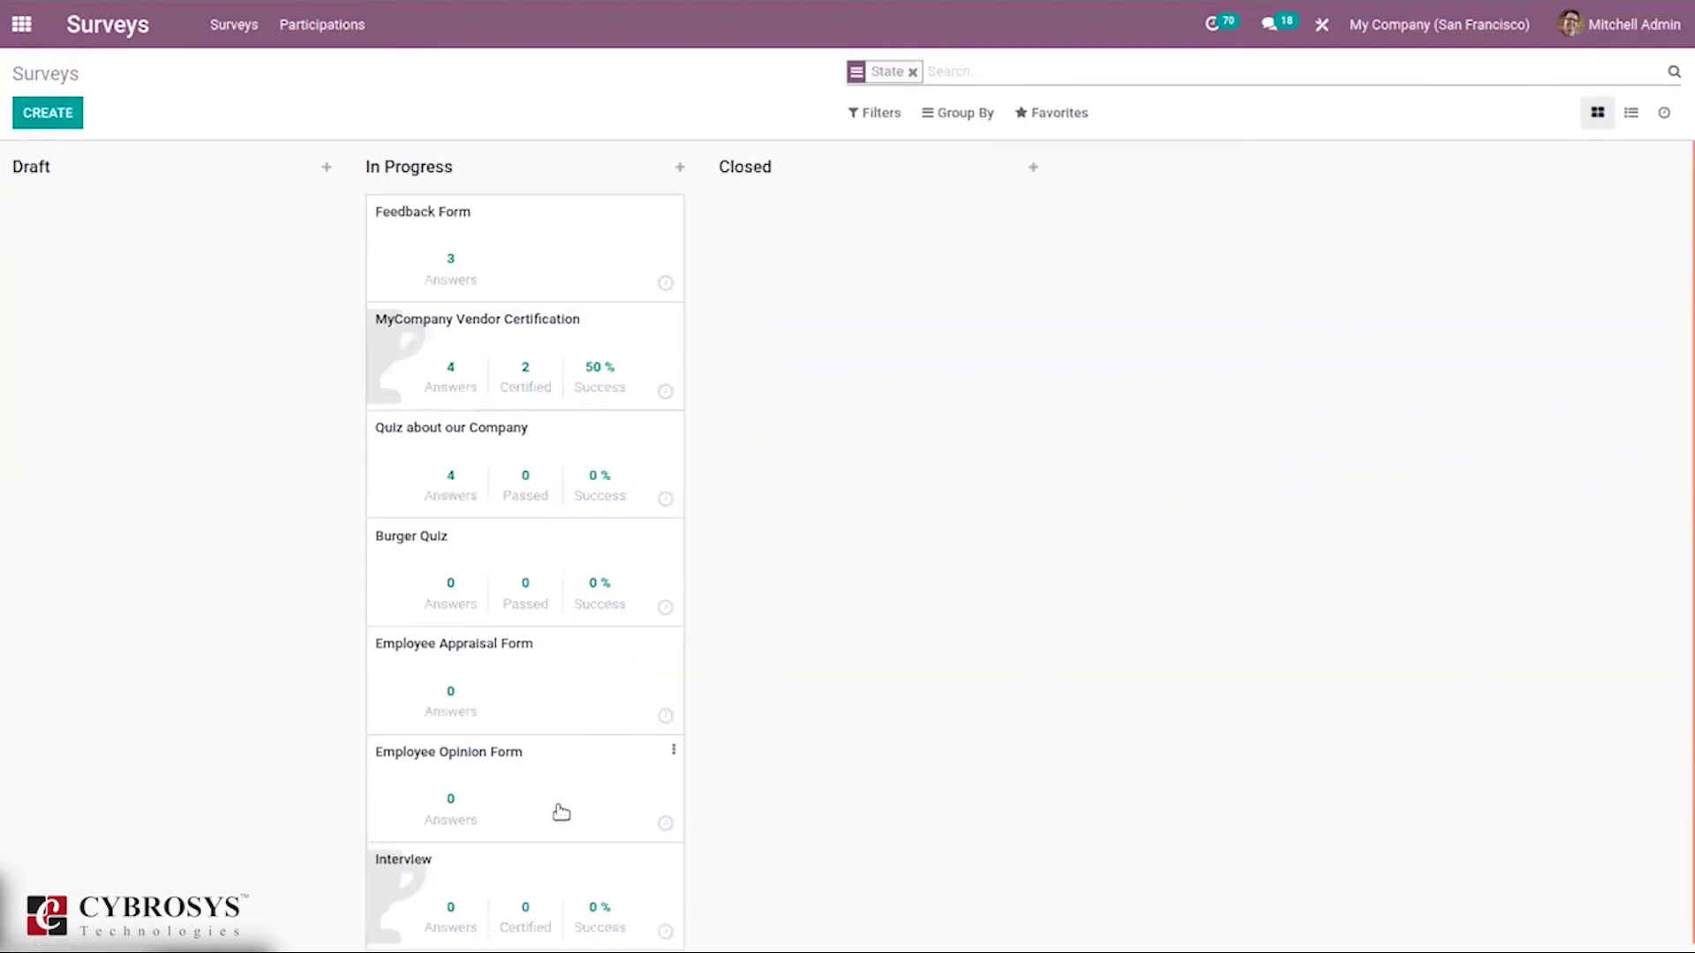
pyautogui.moveTo(472, 886); pyautogui.dragTo(159, 427)
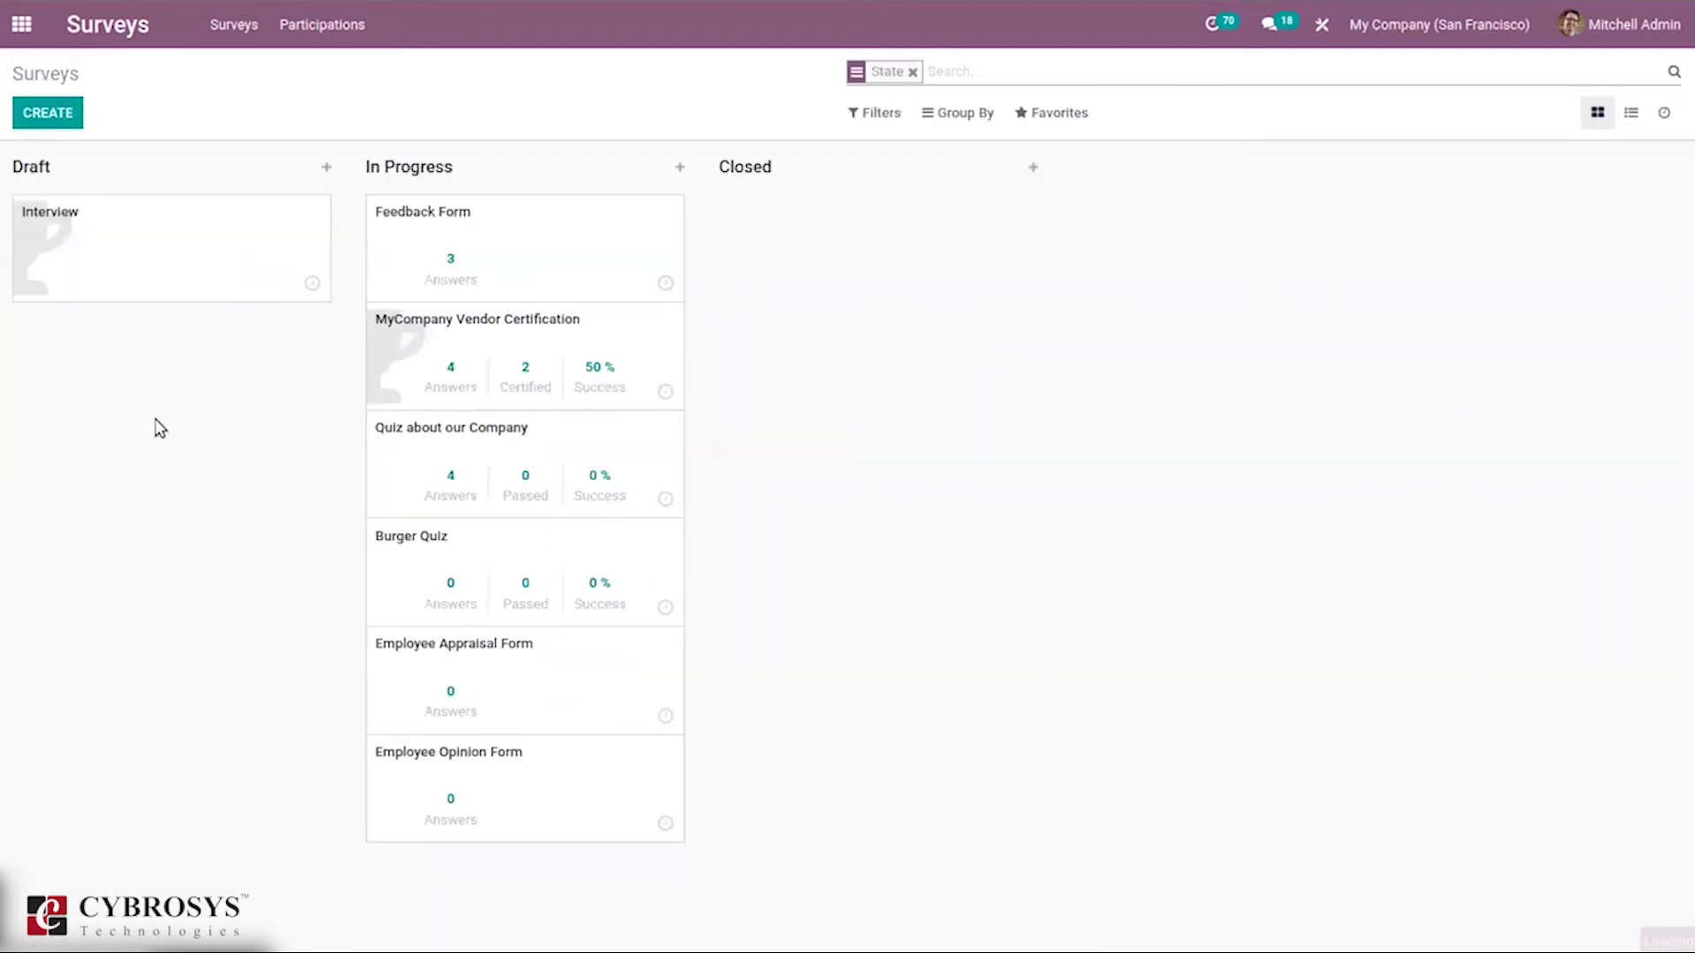
# Open the Interview survey from the Draft stage and start it.
pyautogui.click(201, 225)
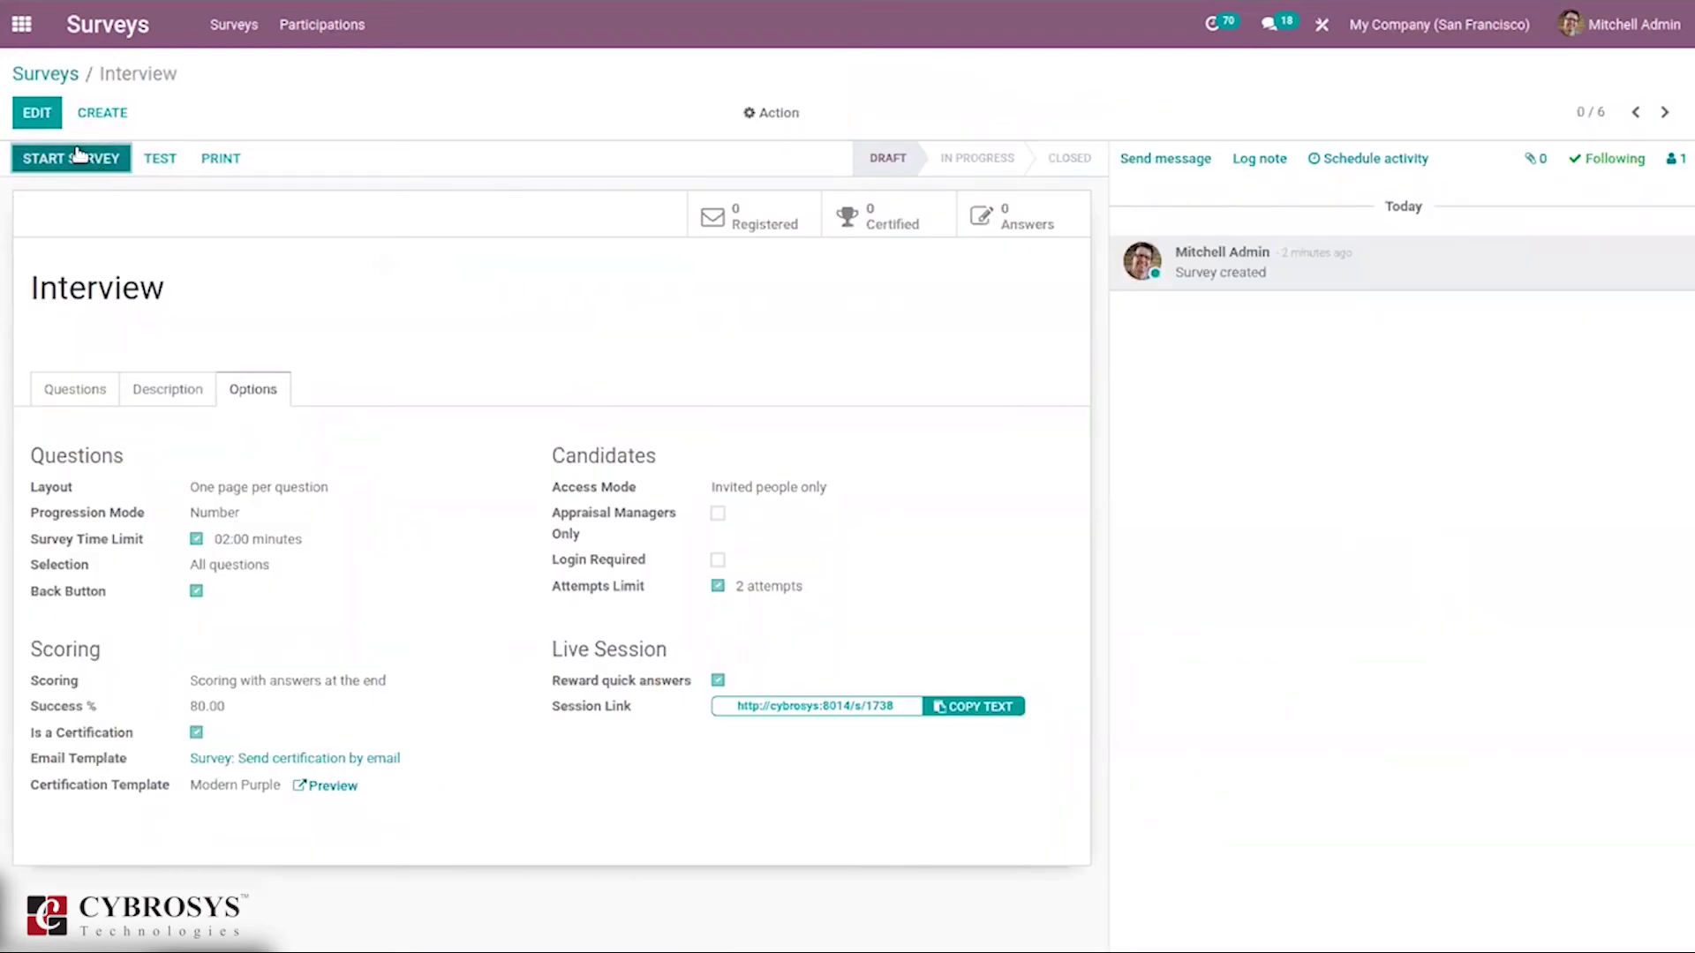
pyautogui.click(44, 76)
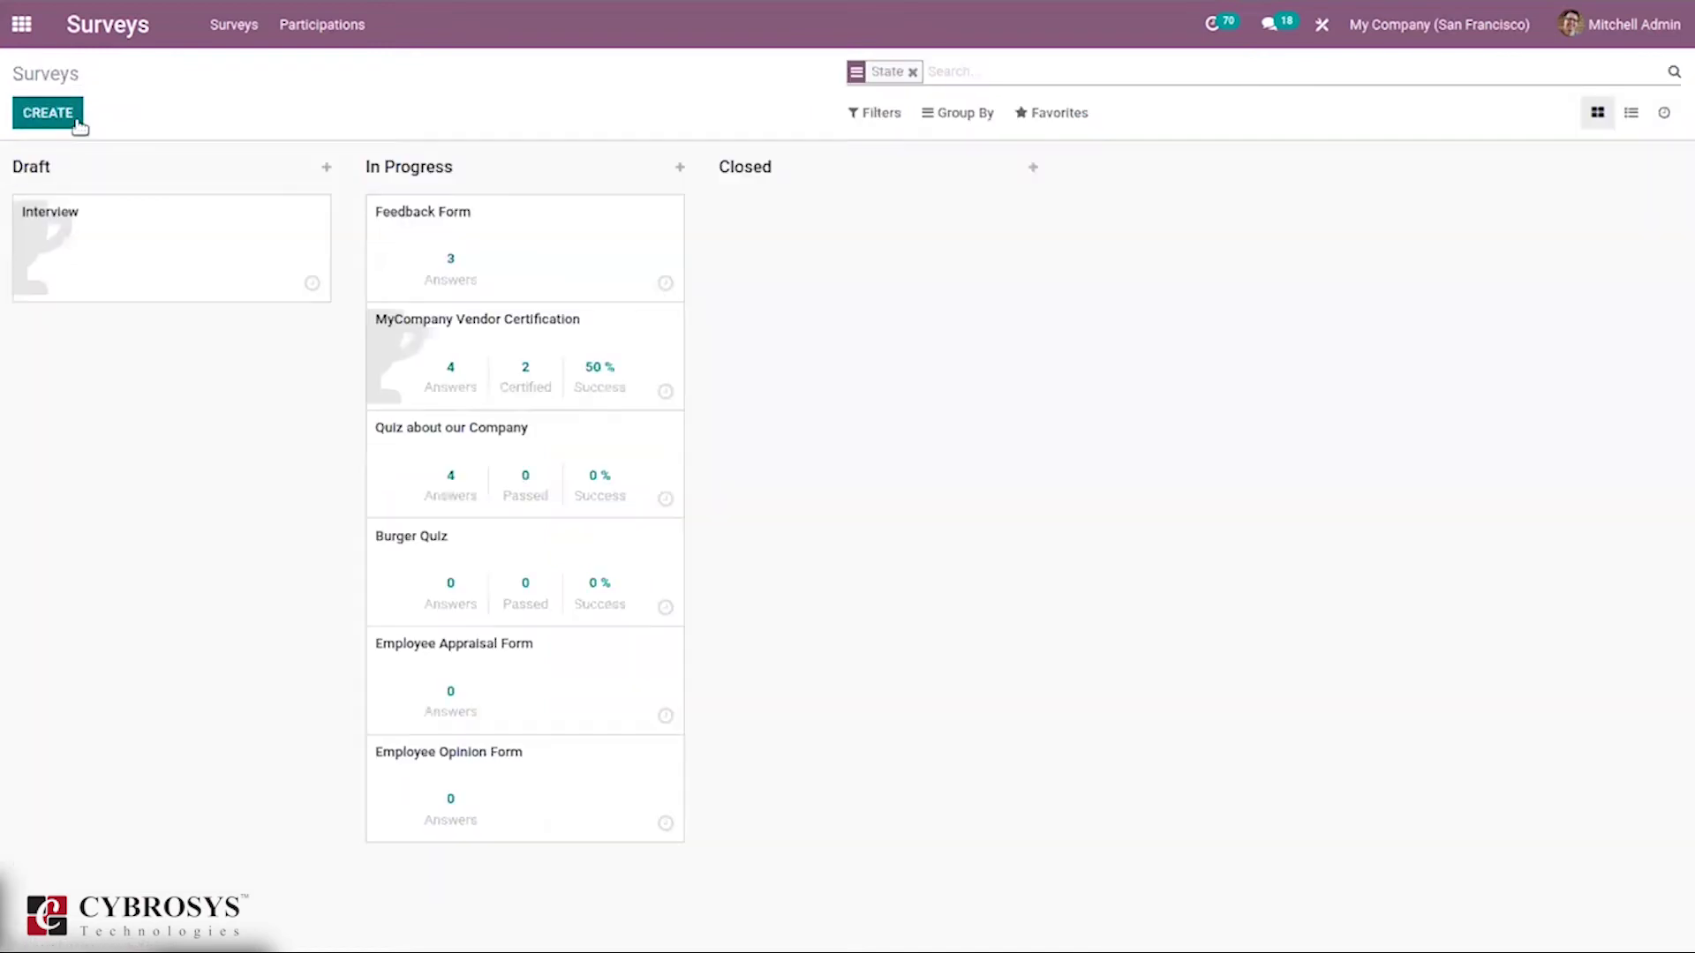
pyautogui.click(39, 210)
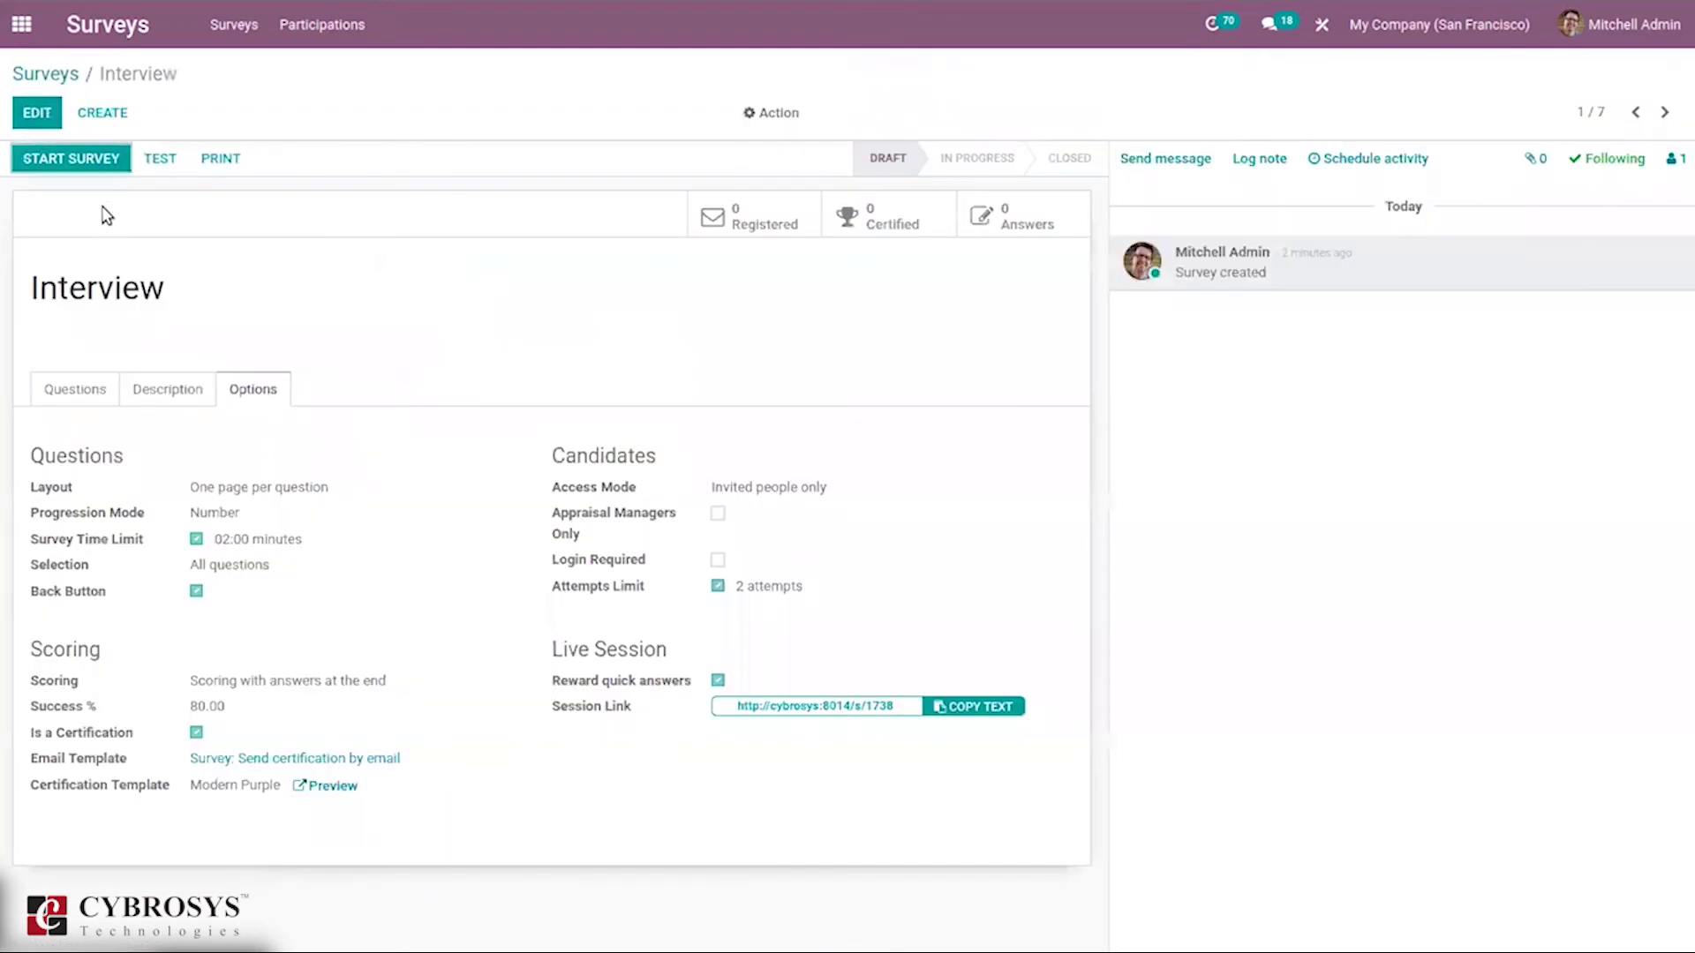
pyautogui.click(75, 156)
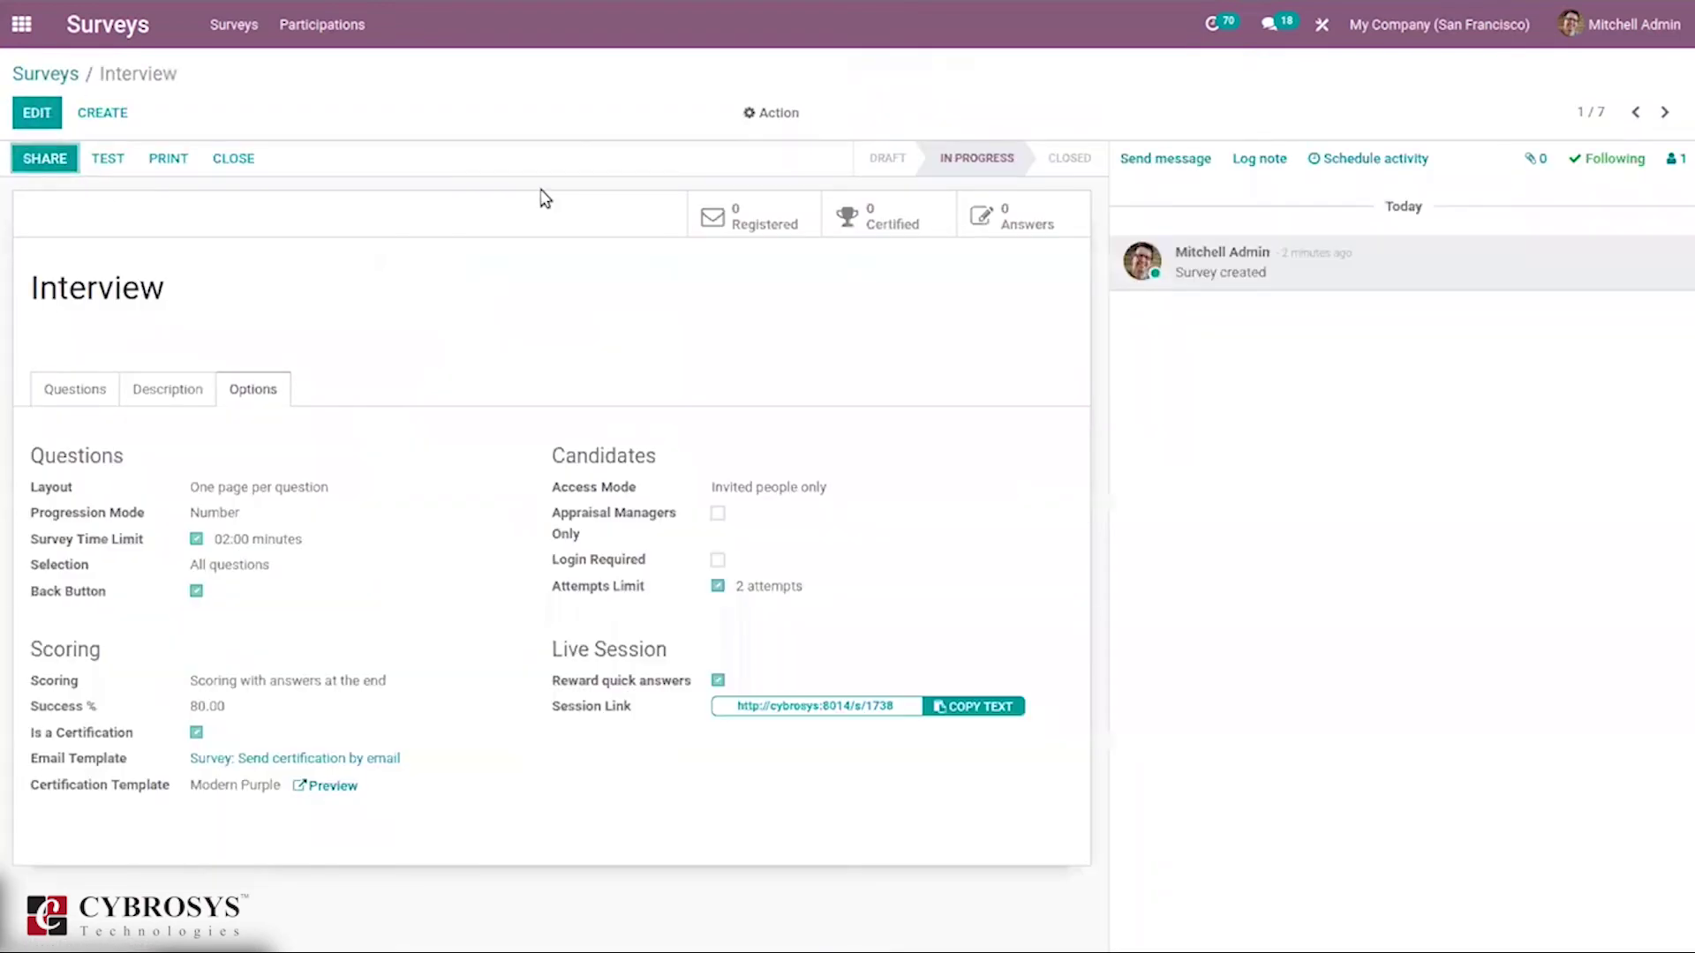
# Share the survey by email invitation with an existing contact and copy the live session link.
pyautogui.click(40, 164)
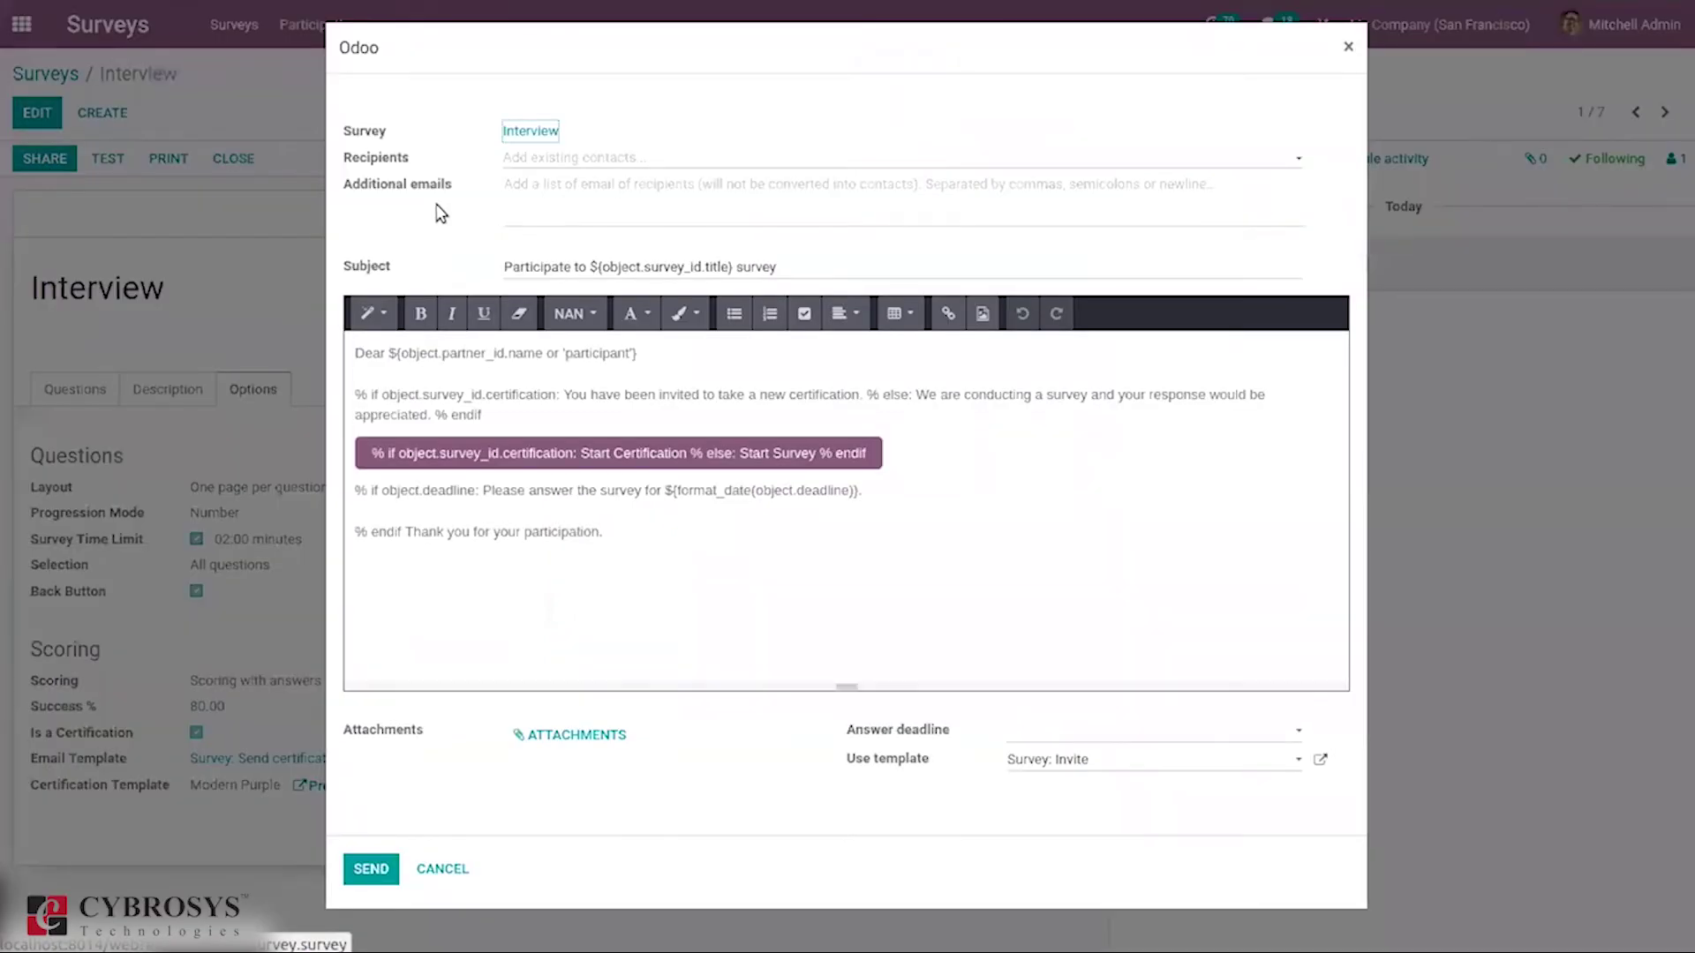
pyautogui.click(620, 159)
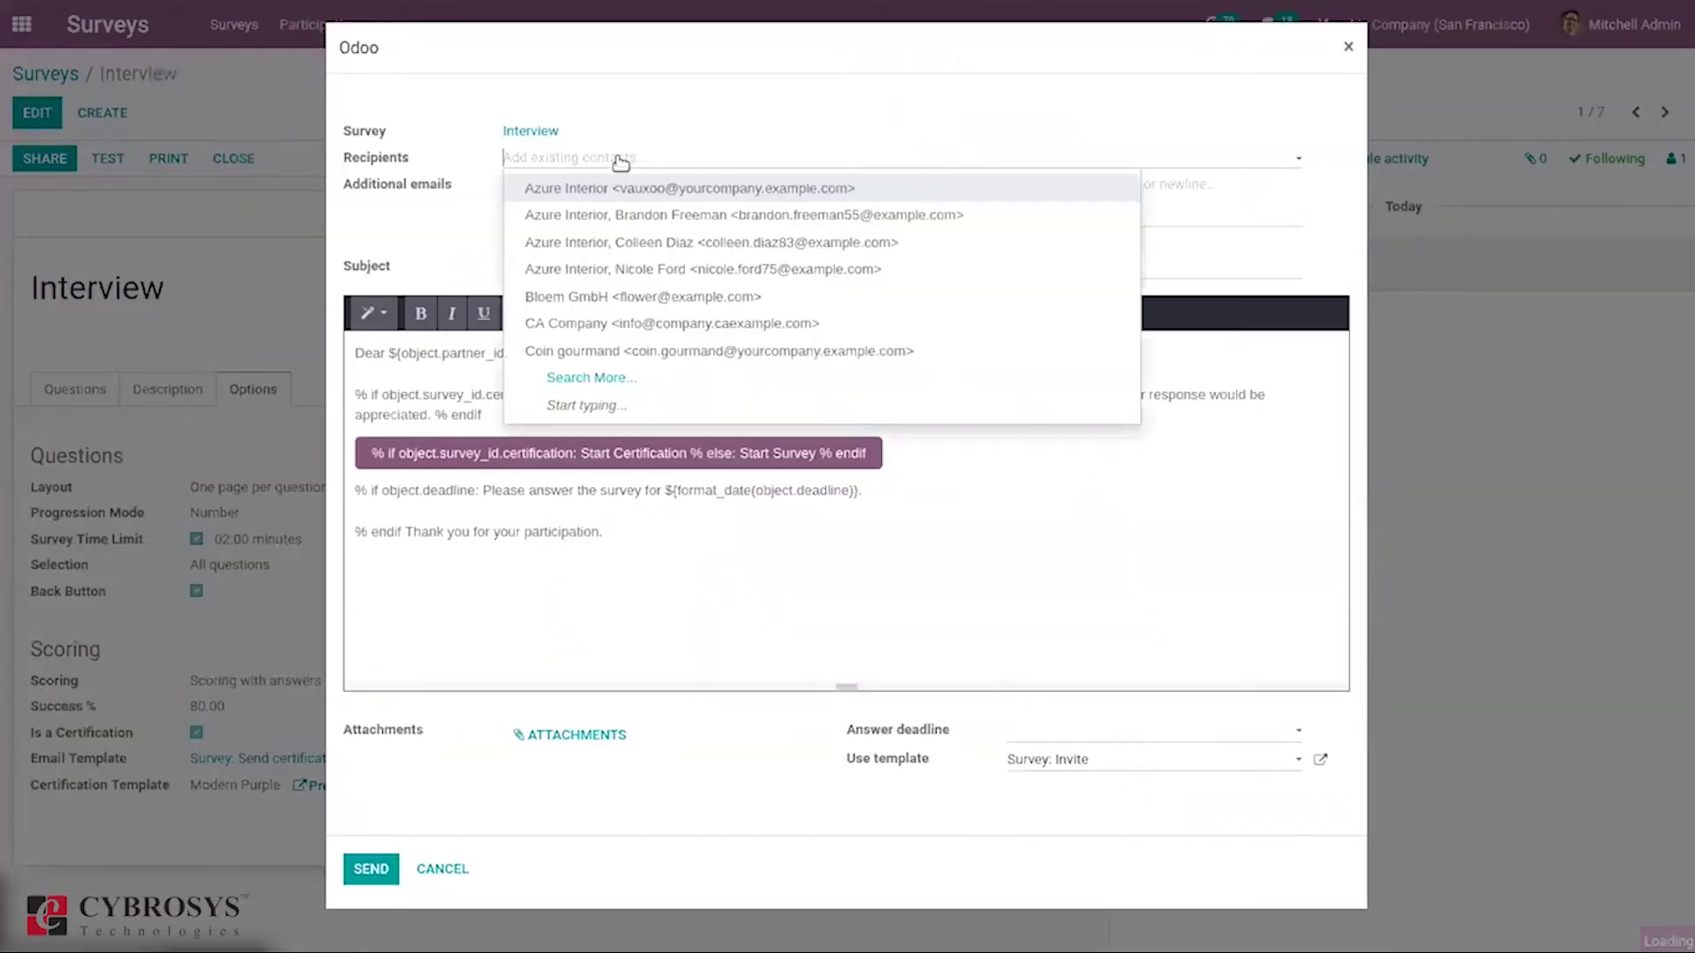
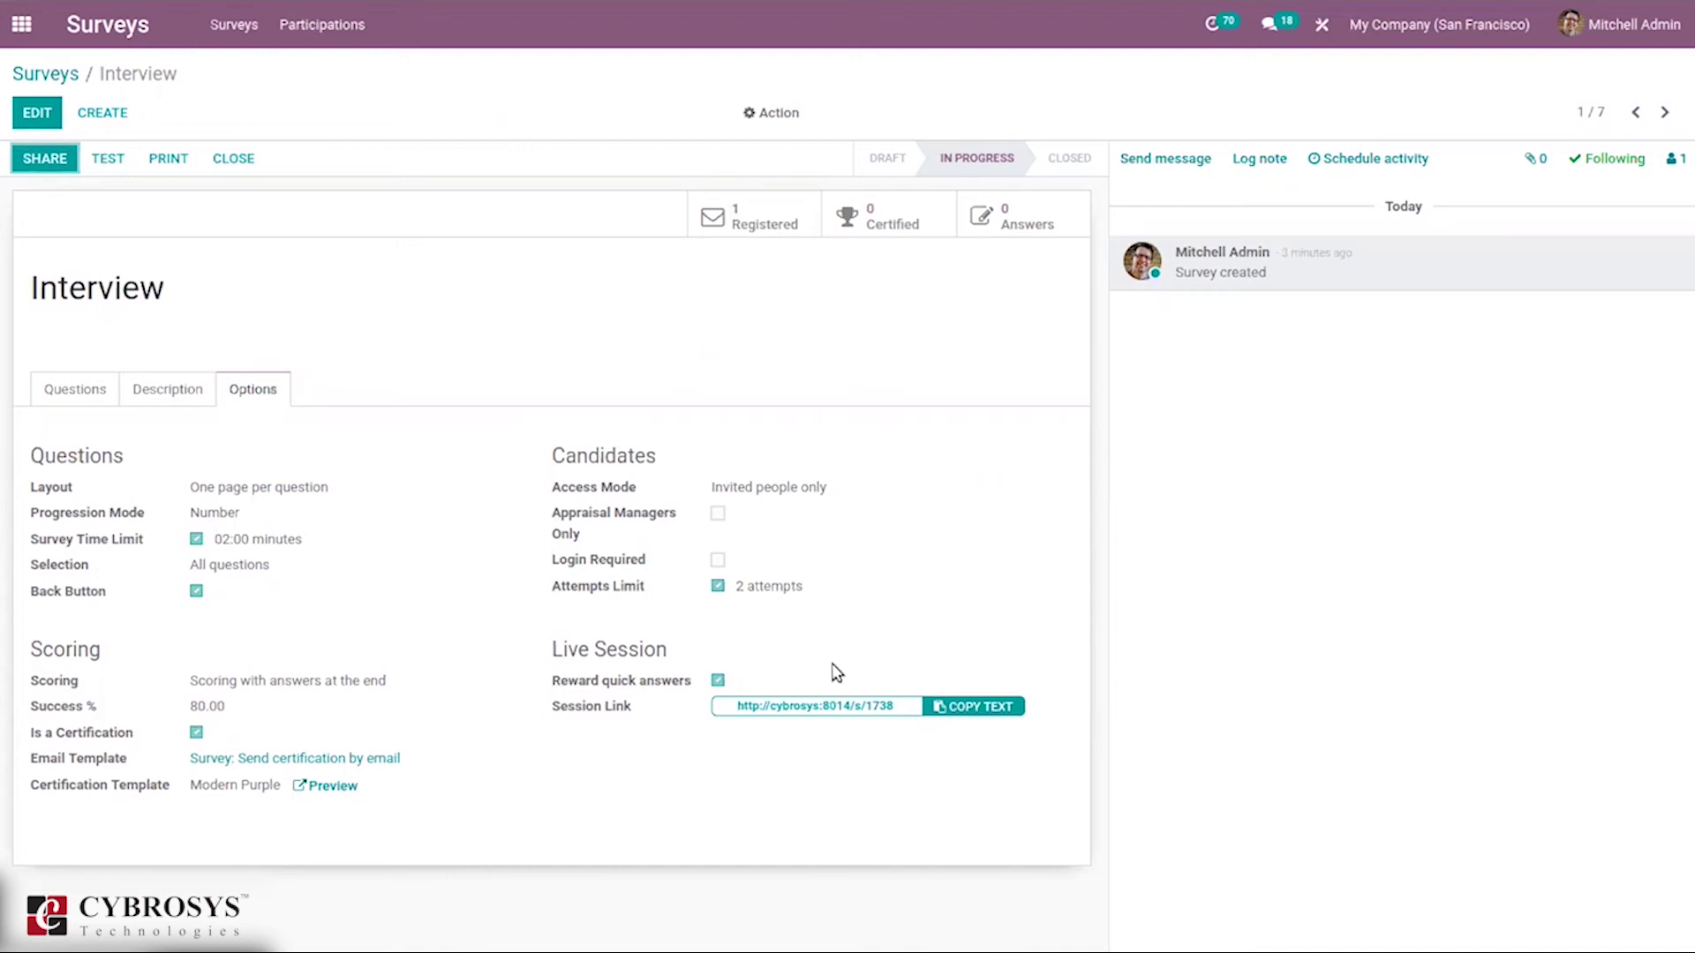
pyautogui.click(974, 706)
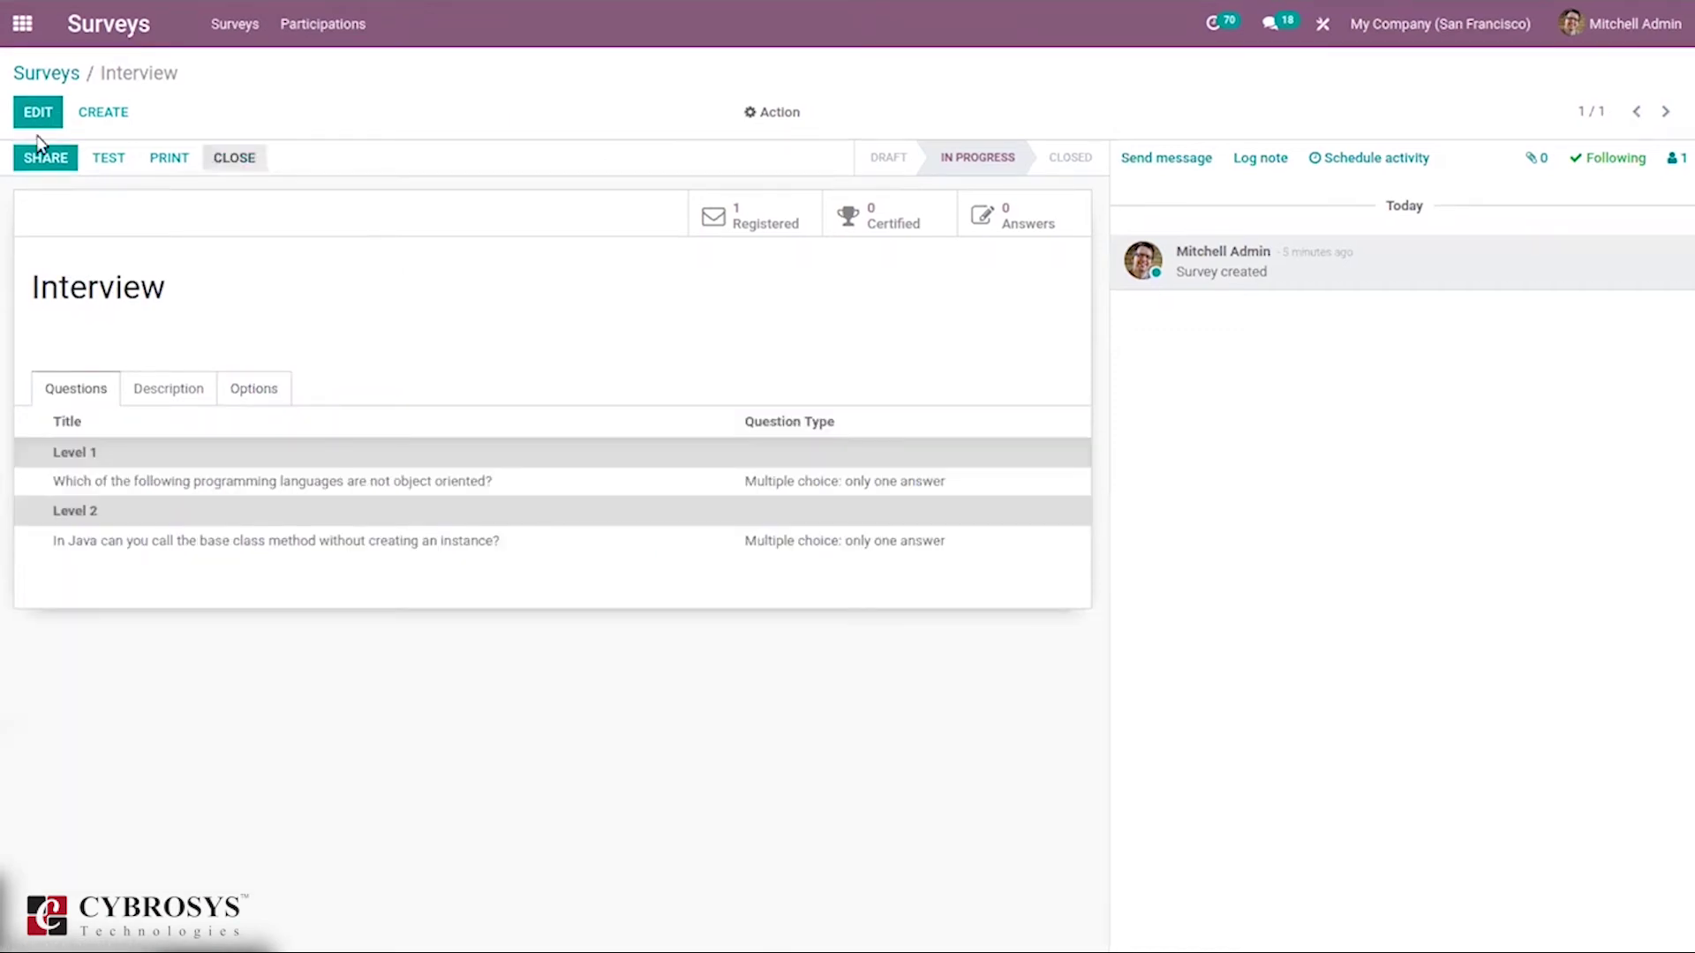
# Mark C as the correct answer to the object-oriented languages question with a score of 50, and save the question.
pyautogui.click(23, 116)
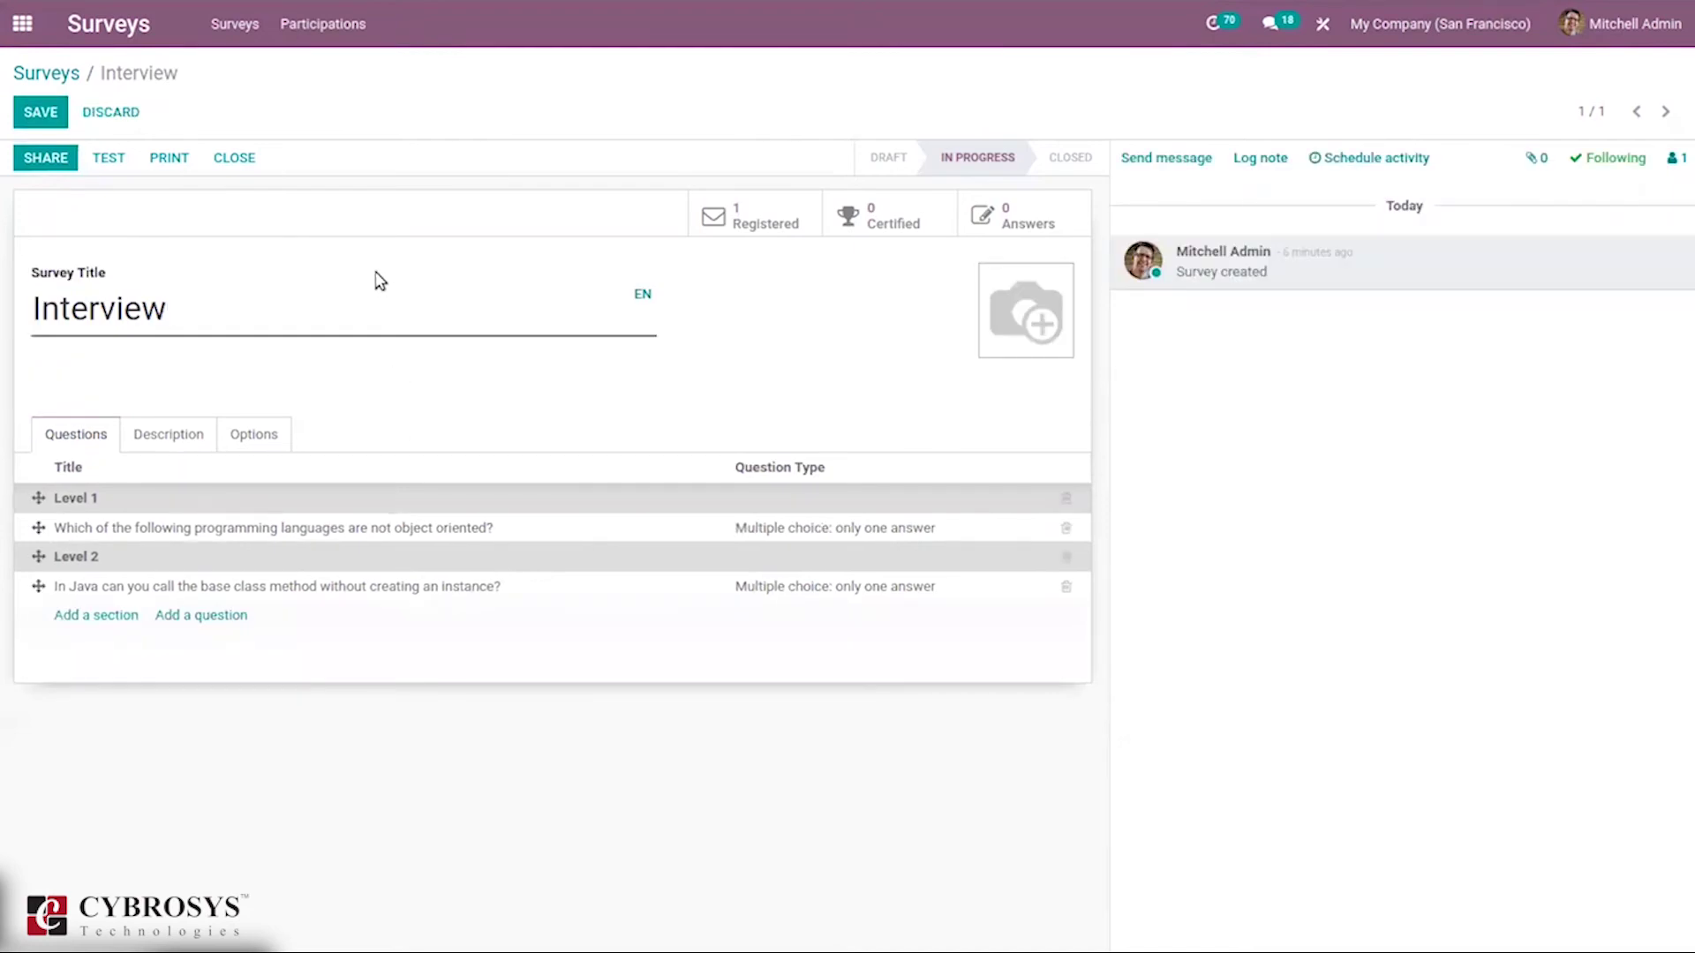
pyautogui.click(430, 528)
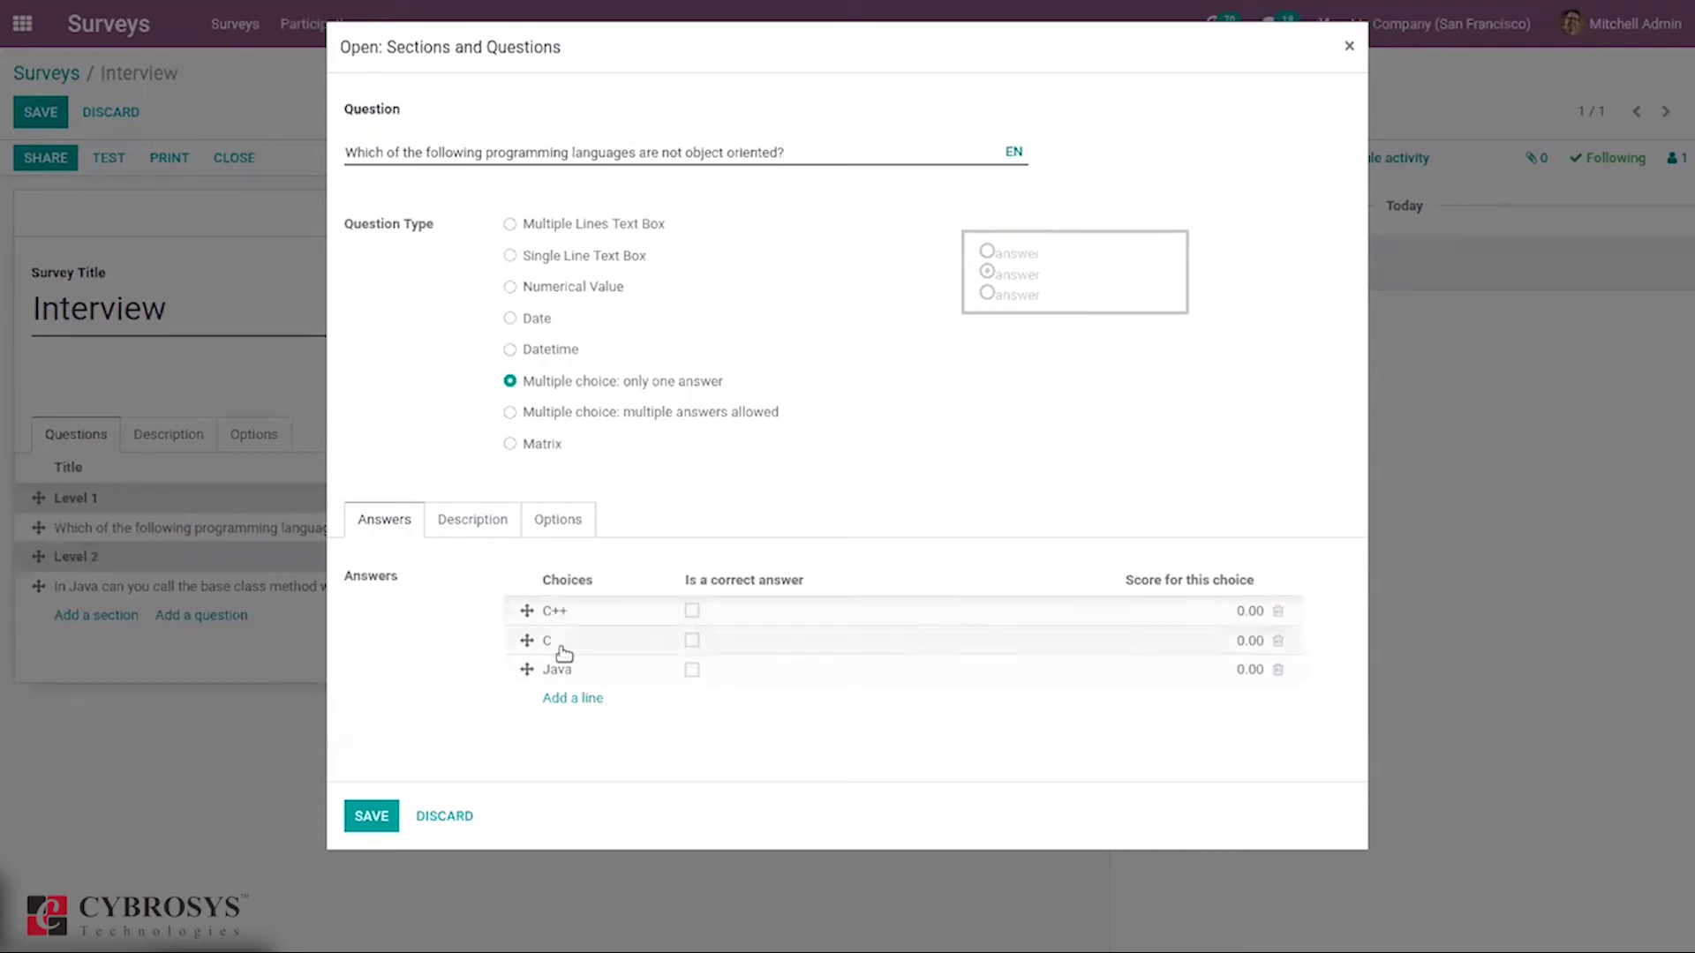
pyautogui.click(692, 642)
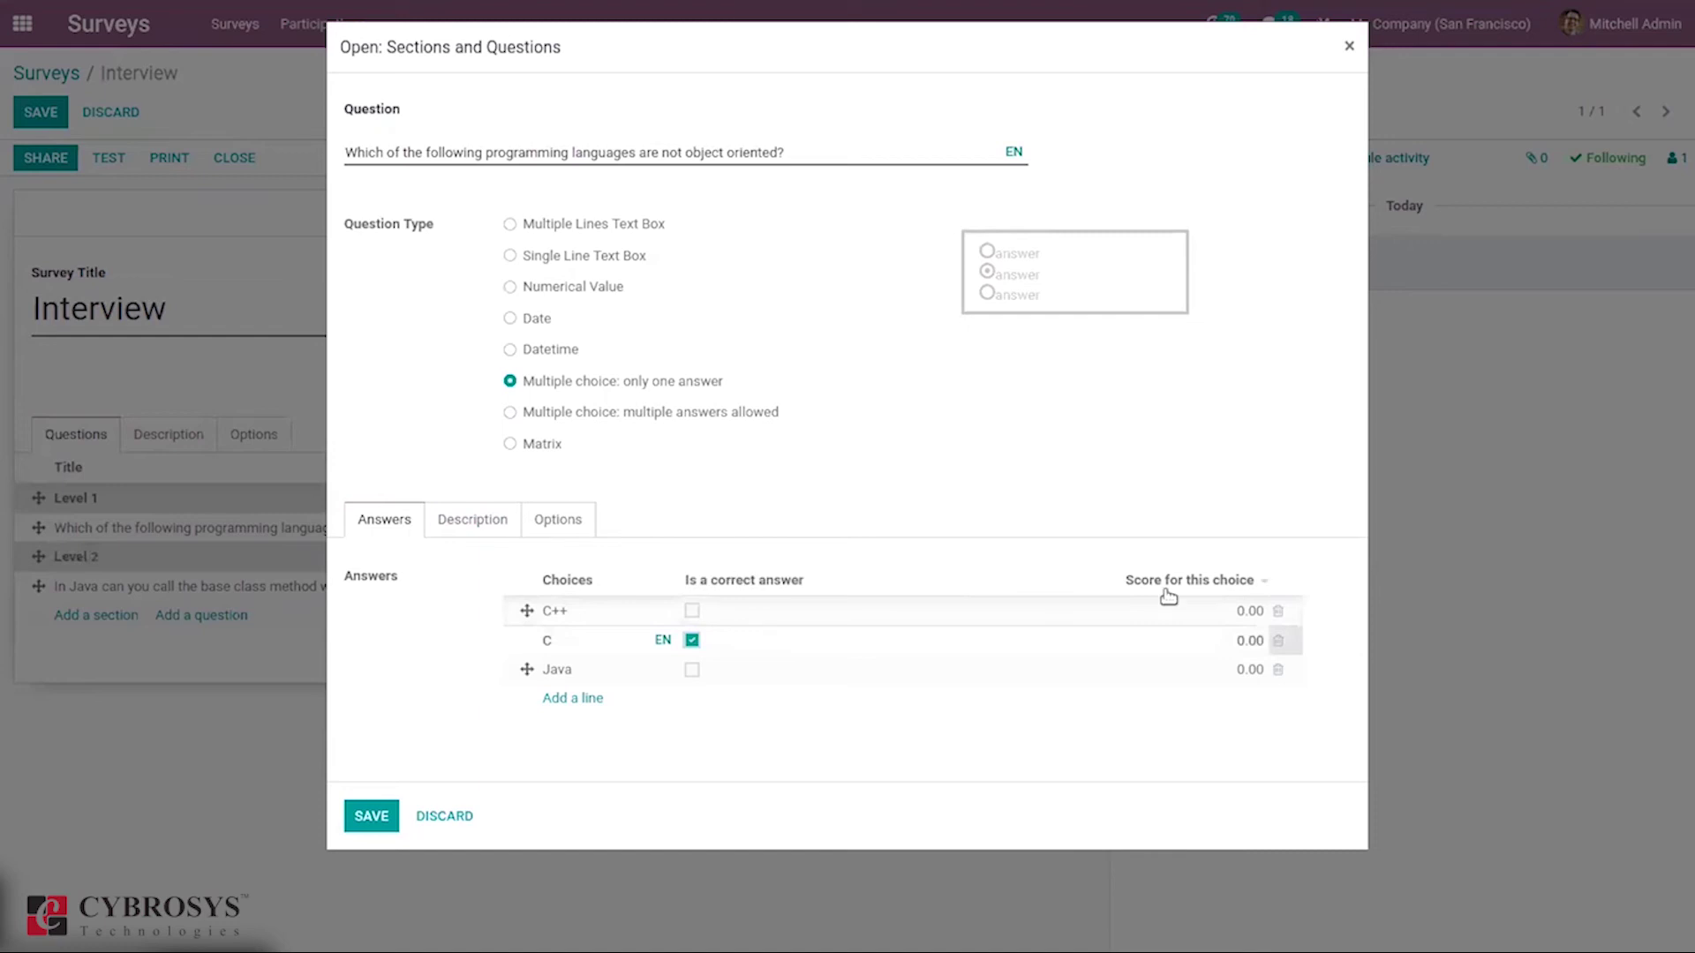
pyautogui.click(1248, 637)
pyautogui.write('50')
pyautogui.click(362, 811)
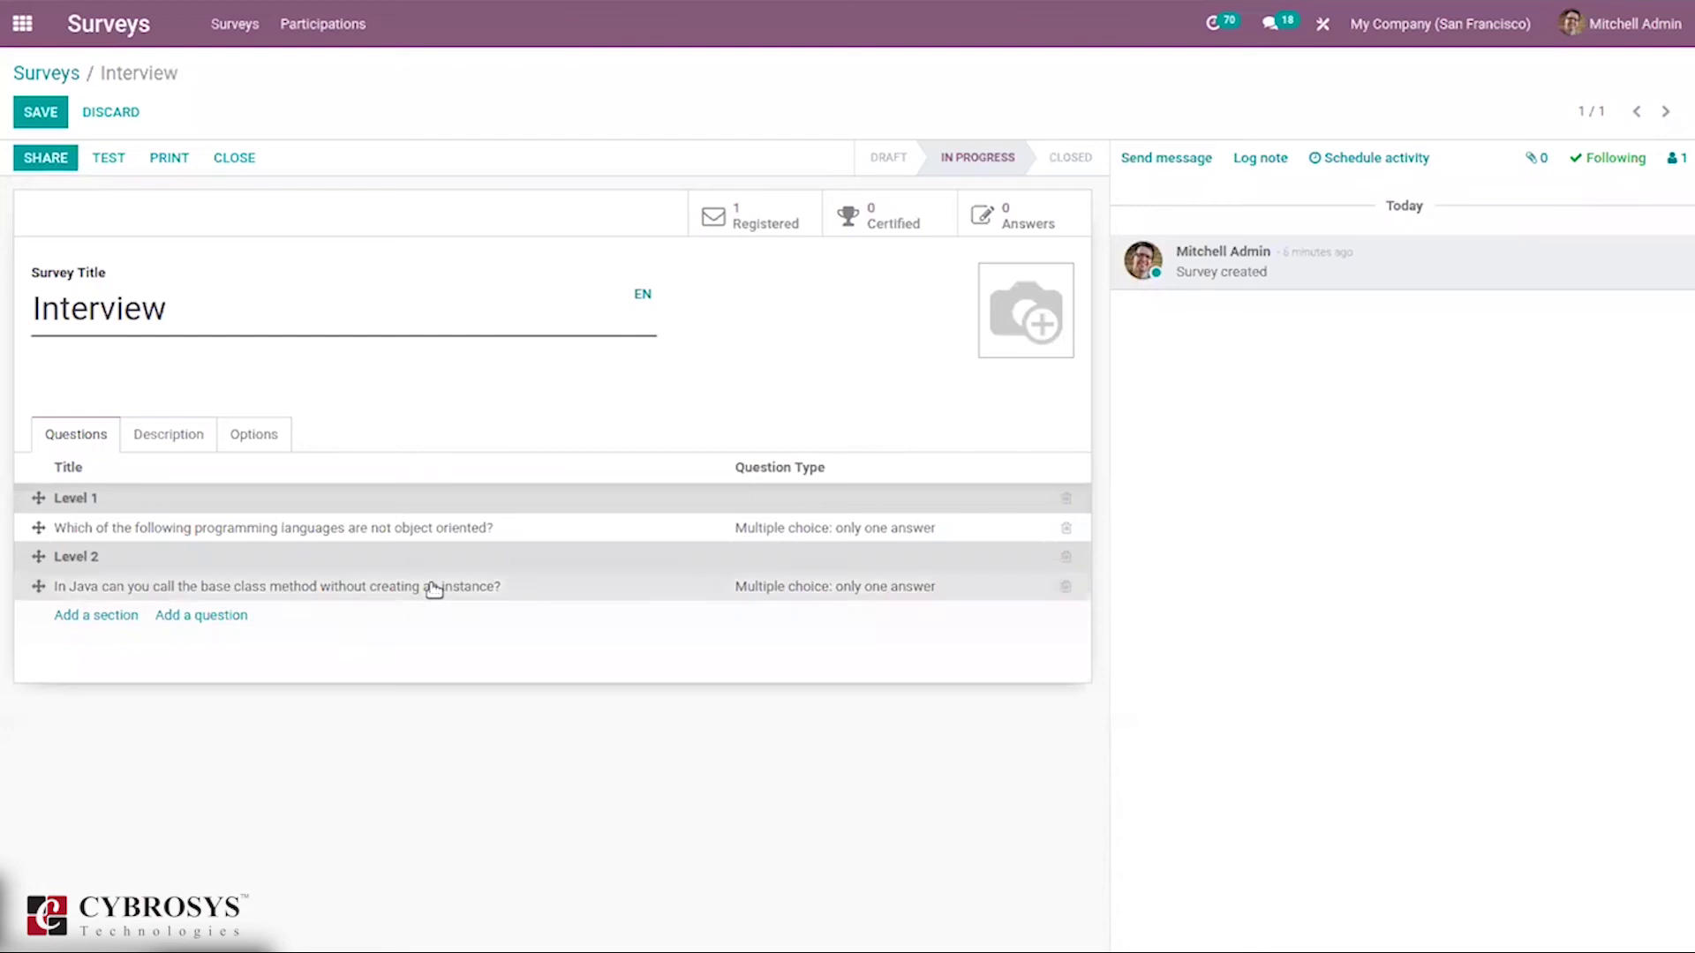
# Mark Yes as the correct answer to the Java base class question with a score of 50, and save the question and survey.
pyautogui.click(433, 587)
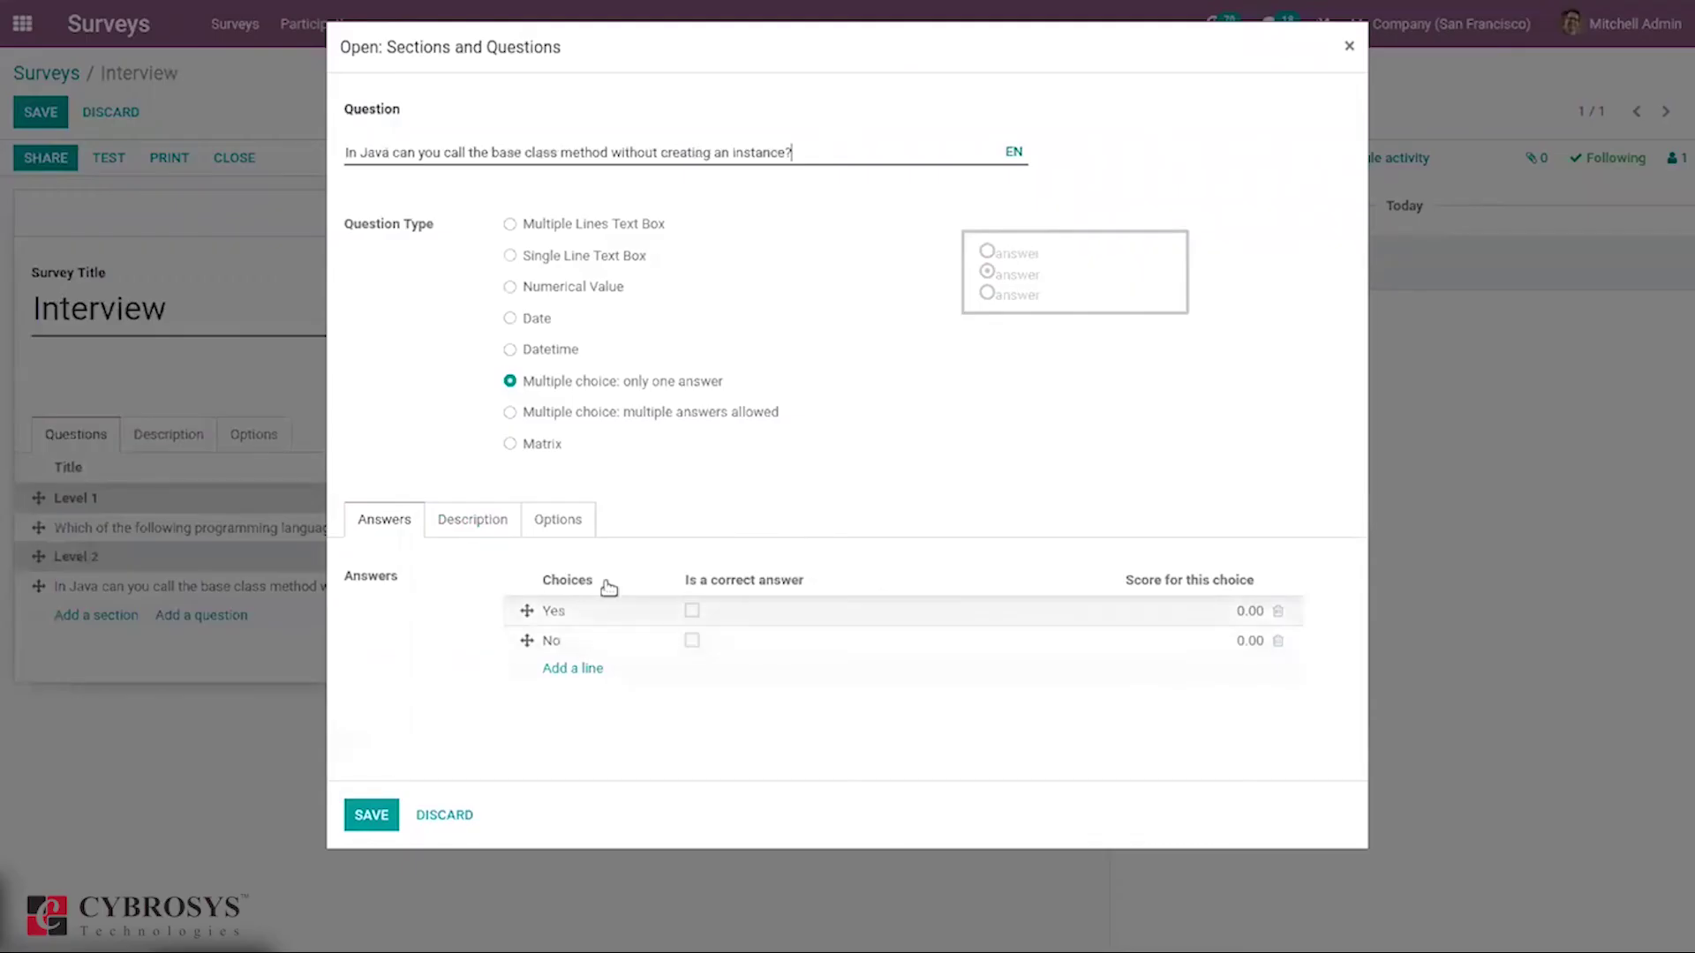
pyautogui.click(693, 613)
pyautogui.click(693, 613)
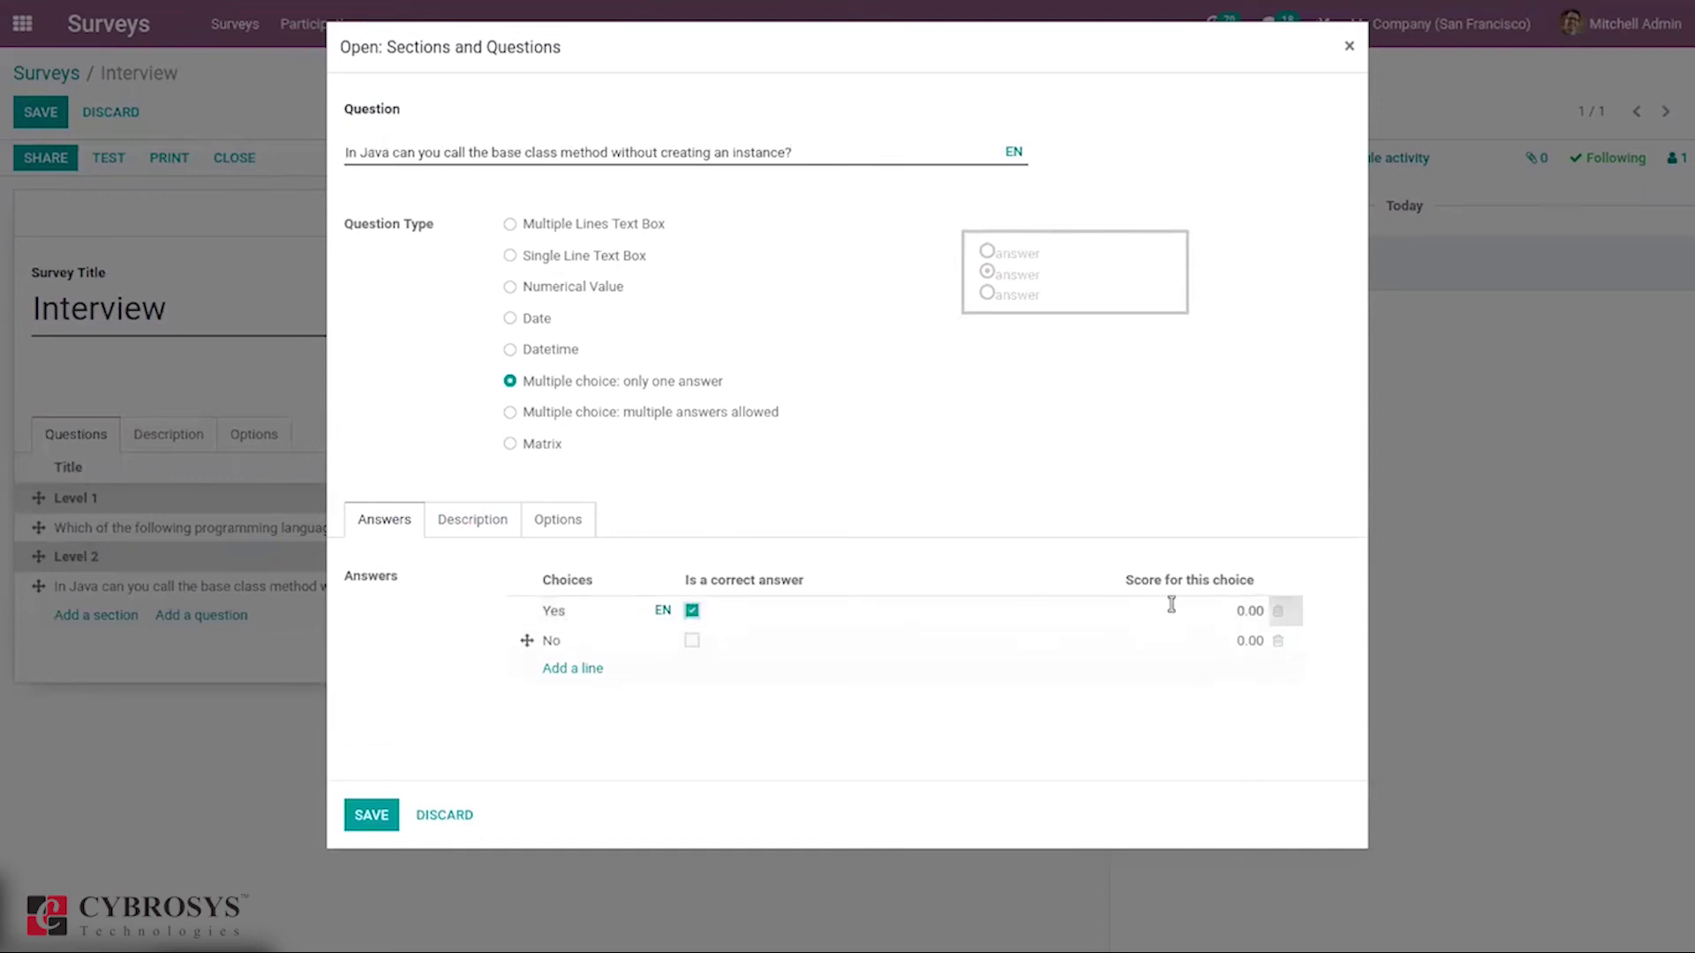
pyautogui.click(1248, 609)
pyautogui.write('50')
pyautogui.click(371, 814)
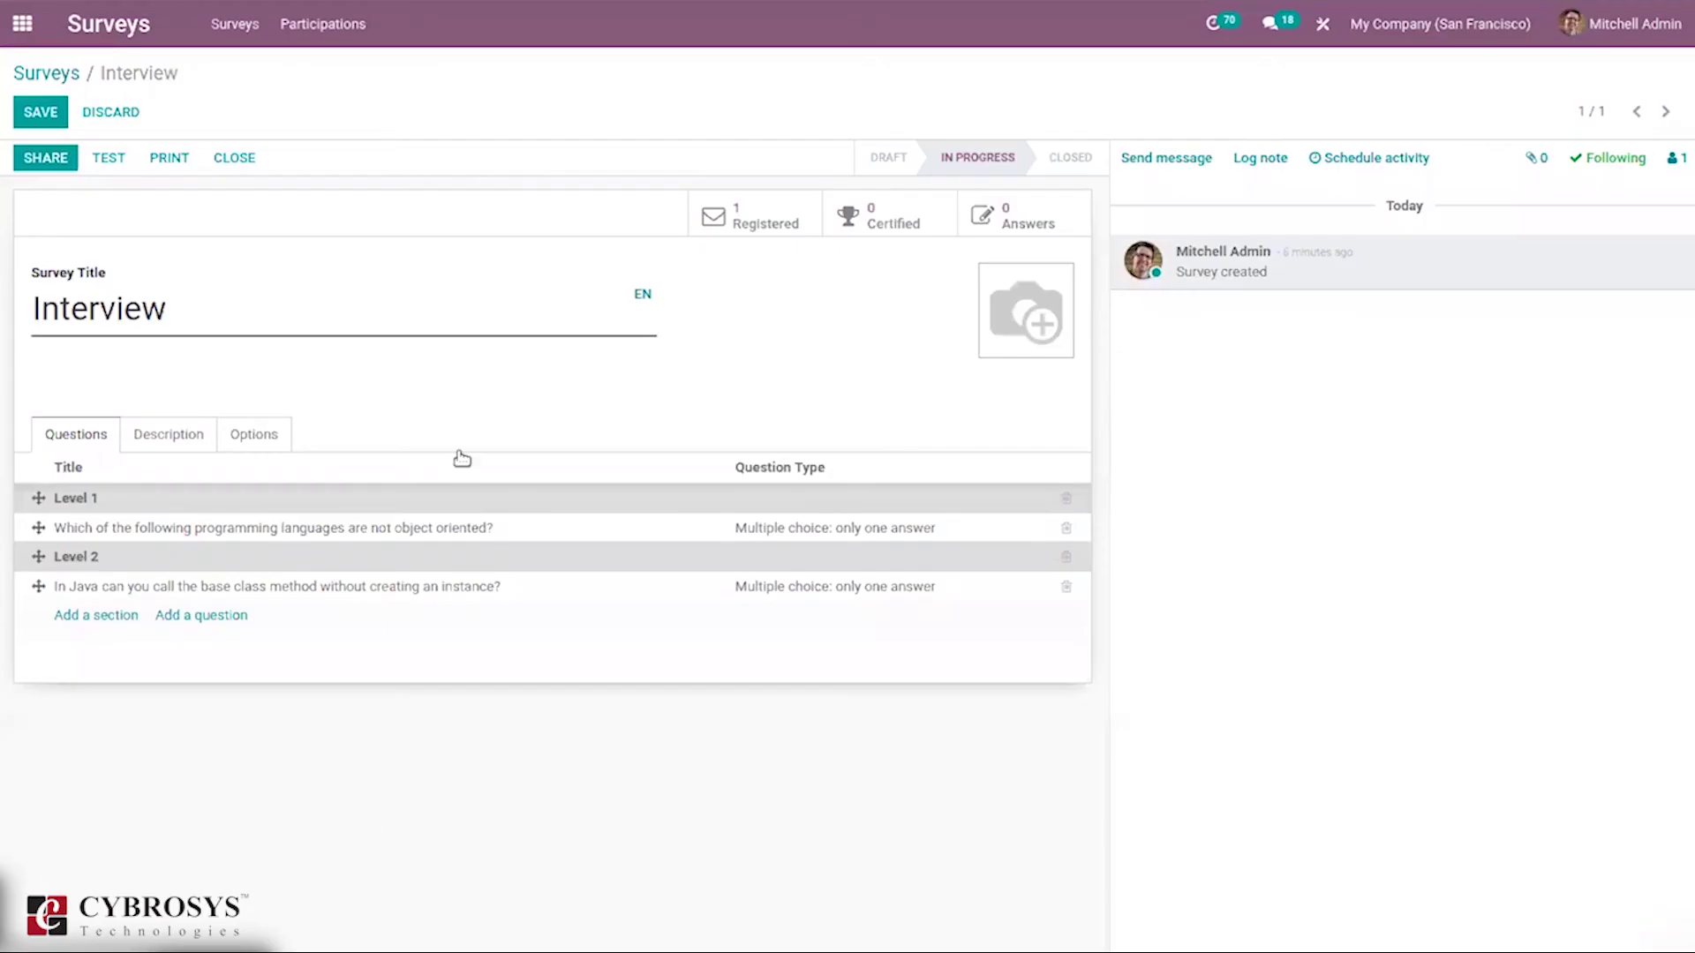
pyautogui.click(39, 112)
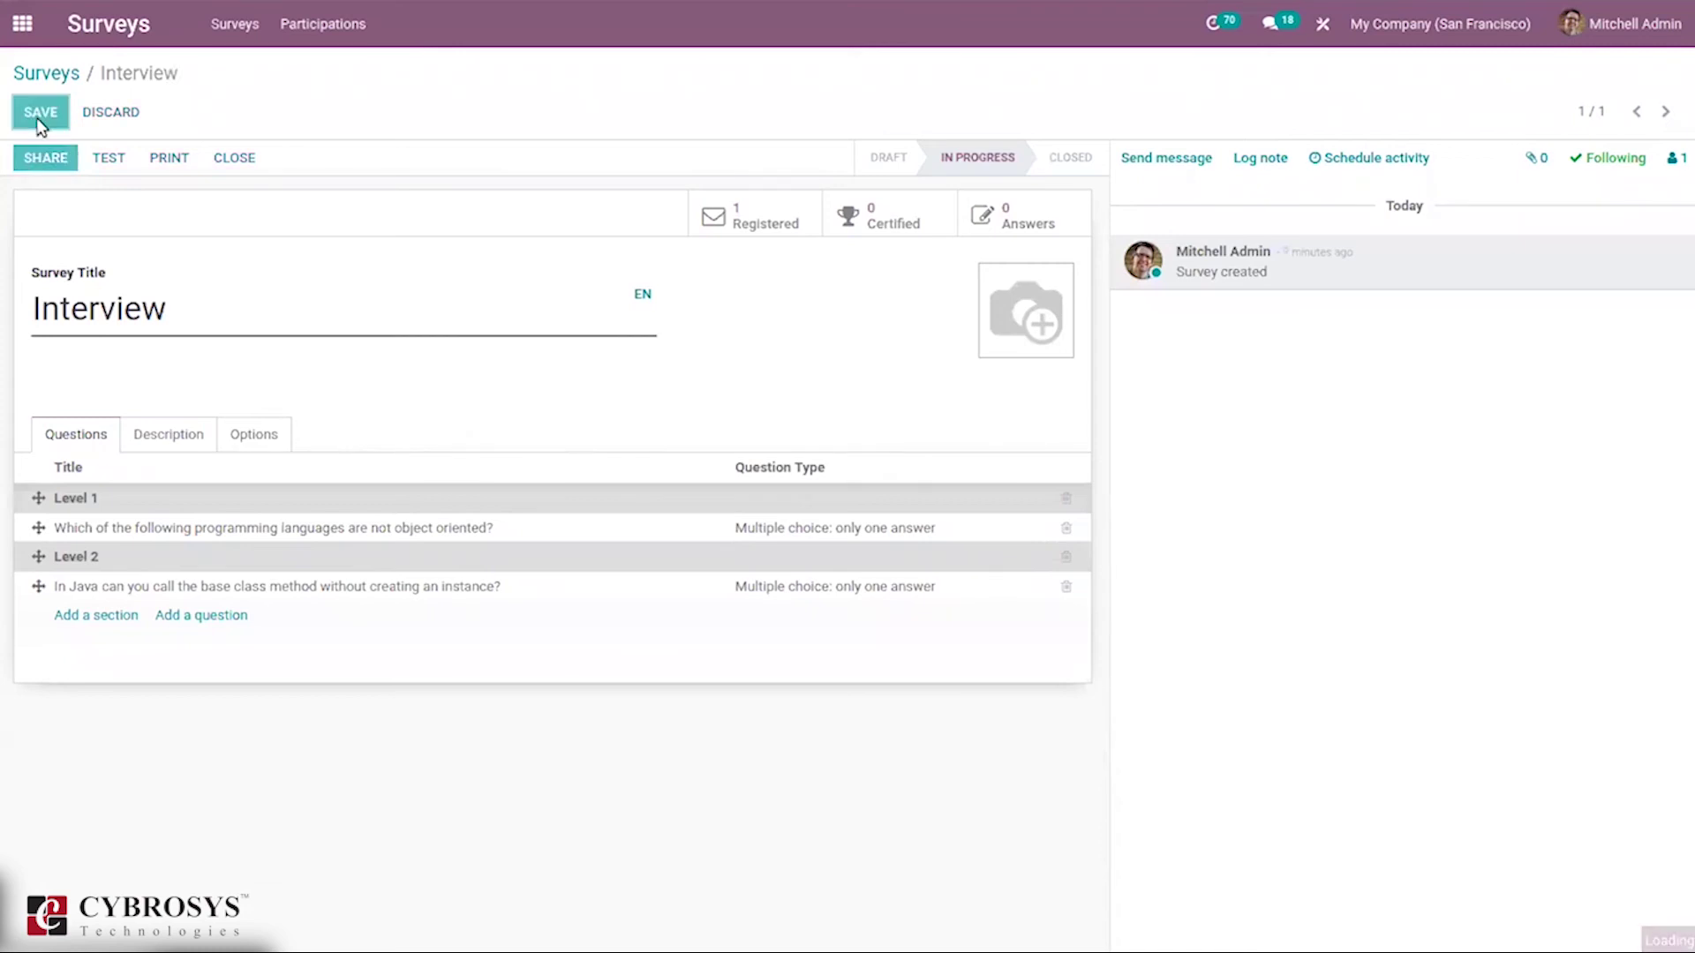
# Run a test of the Interview survey, answering C and Yes, and submit it.
pyautogui.click(110, 157)
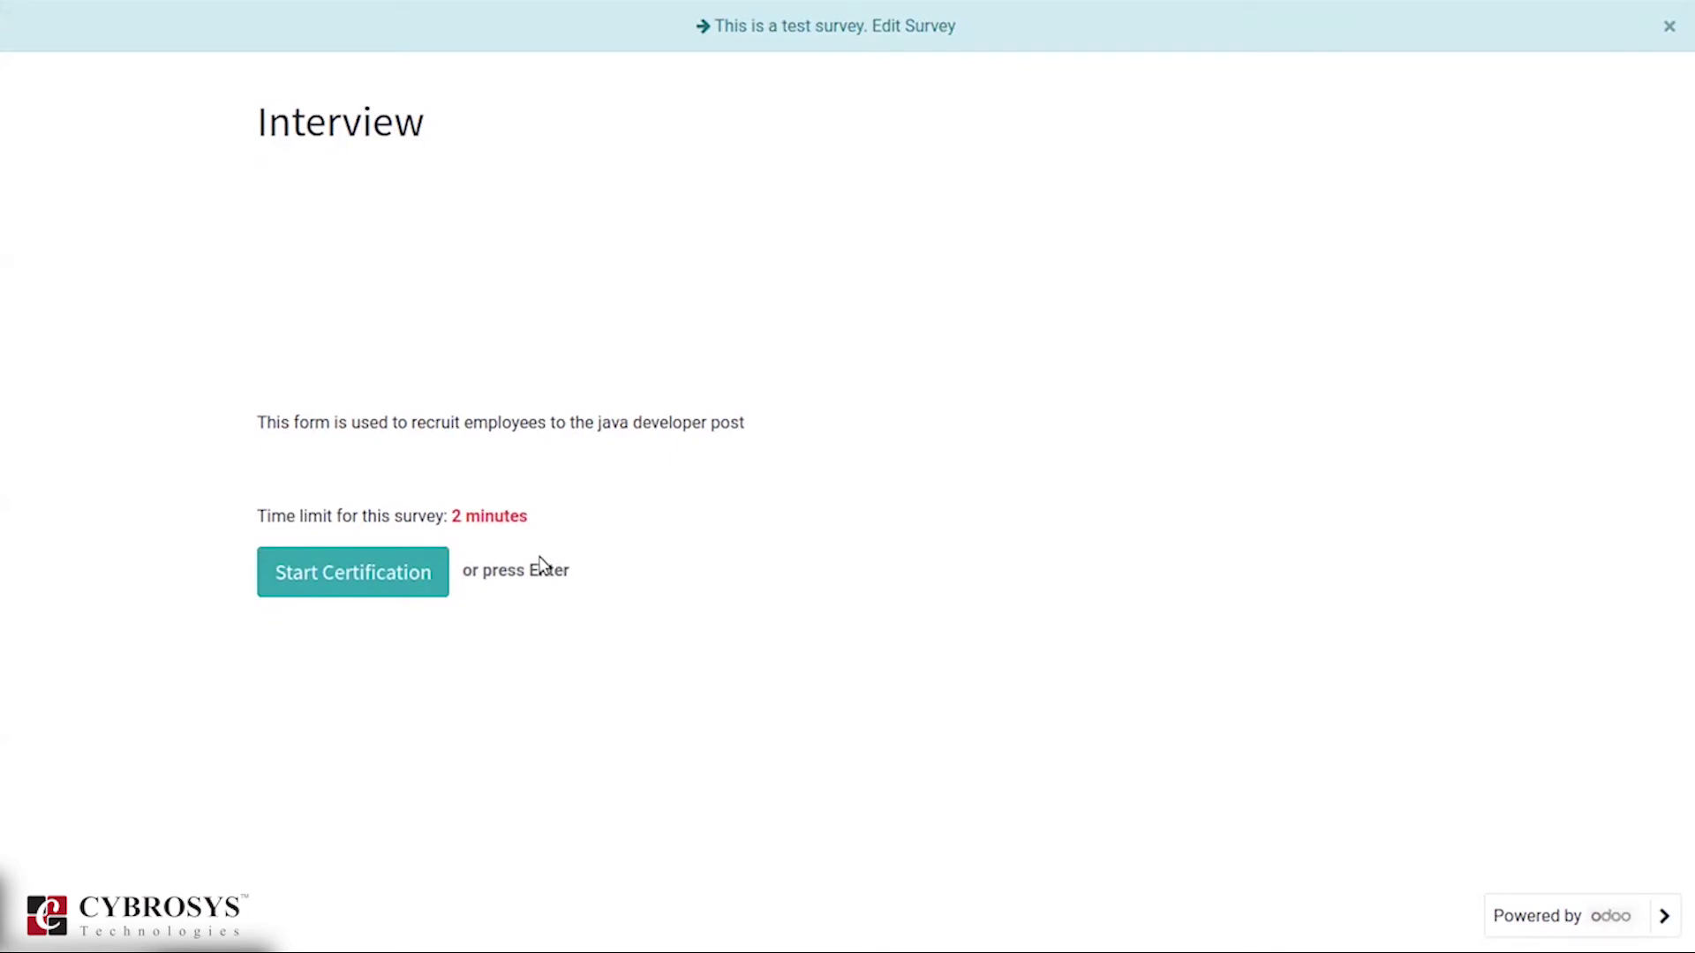
pyautogui.press('Return')
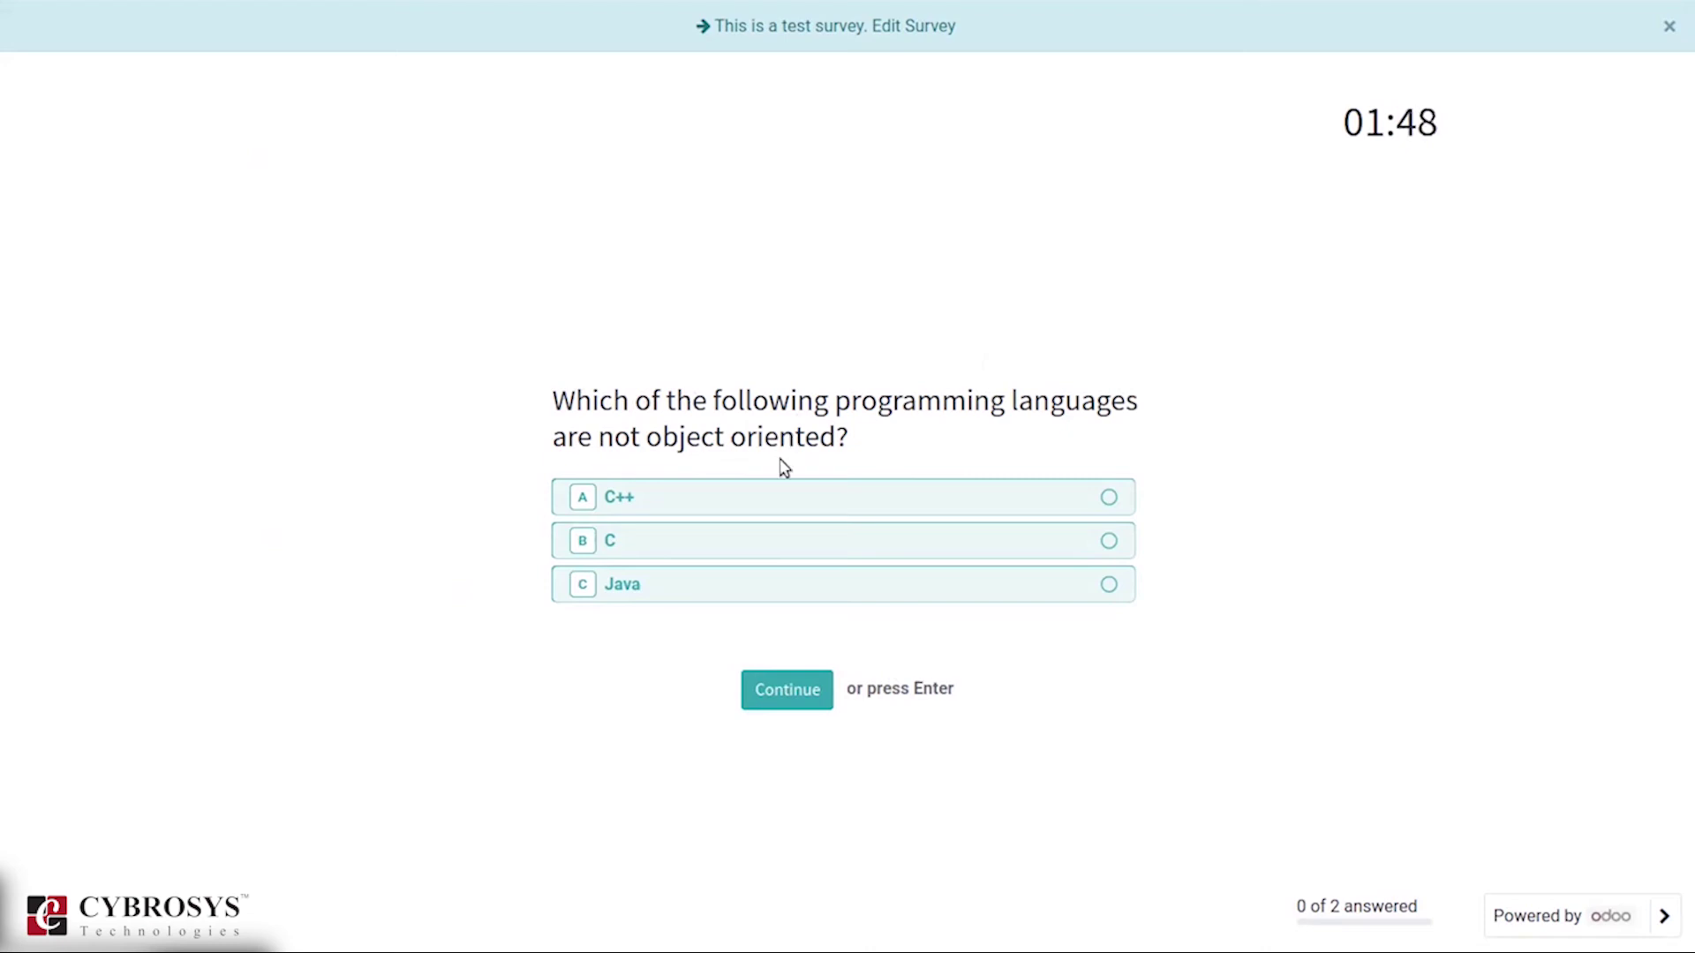
pyautogui.click(1071, 541)
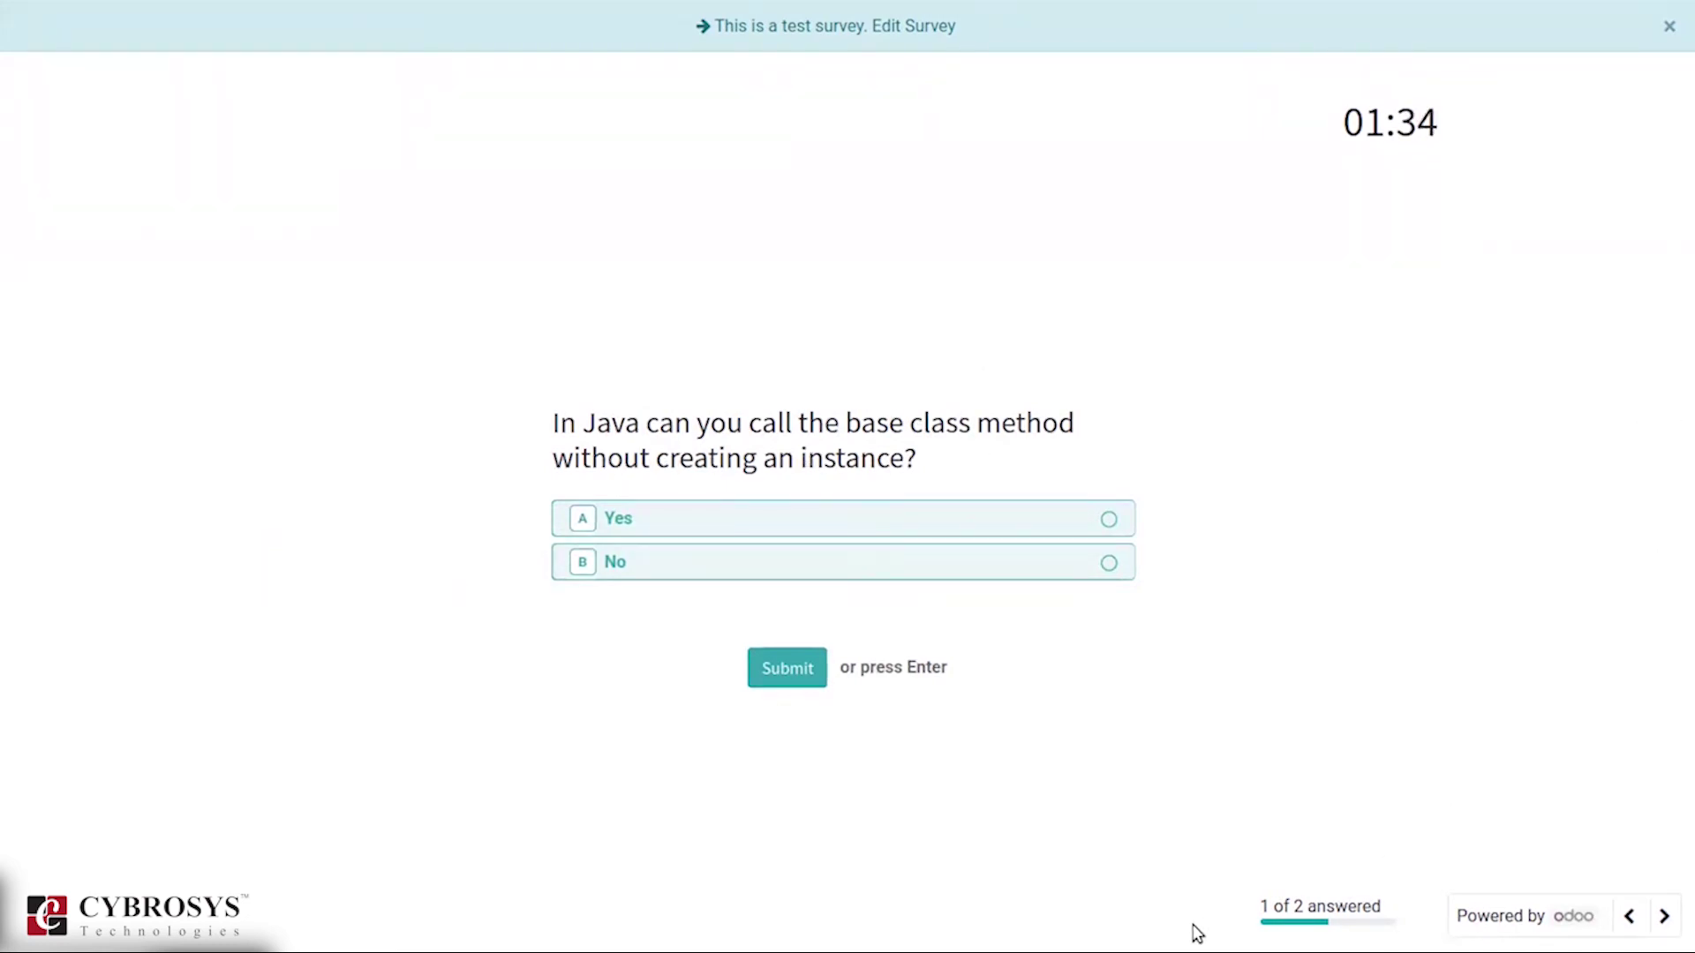
pyautogui.click(1031, 530)
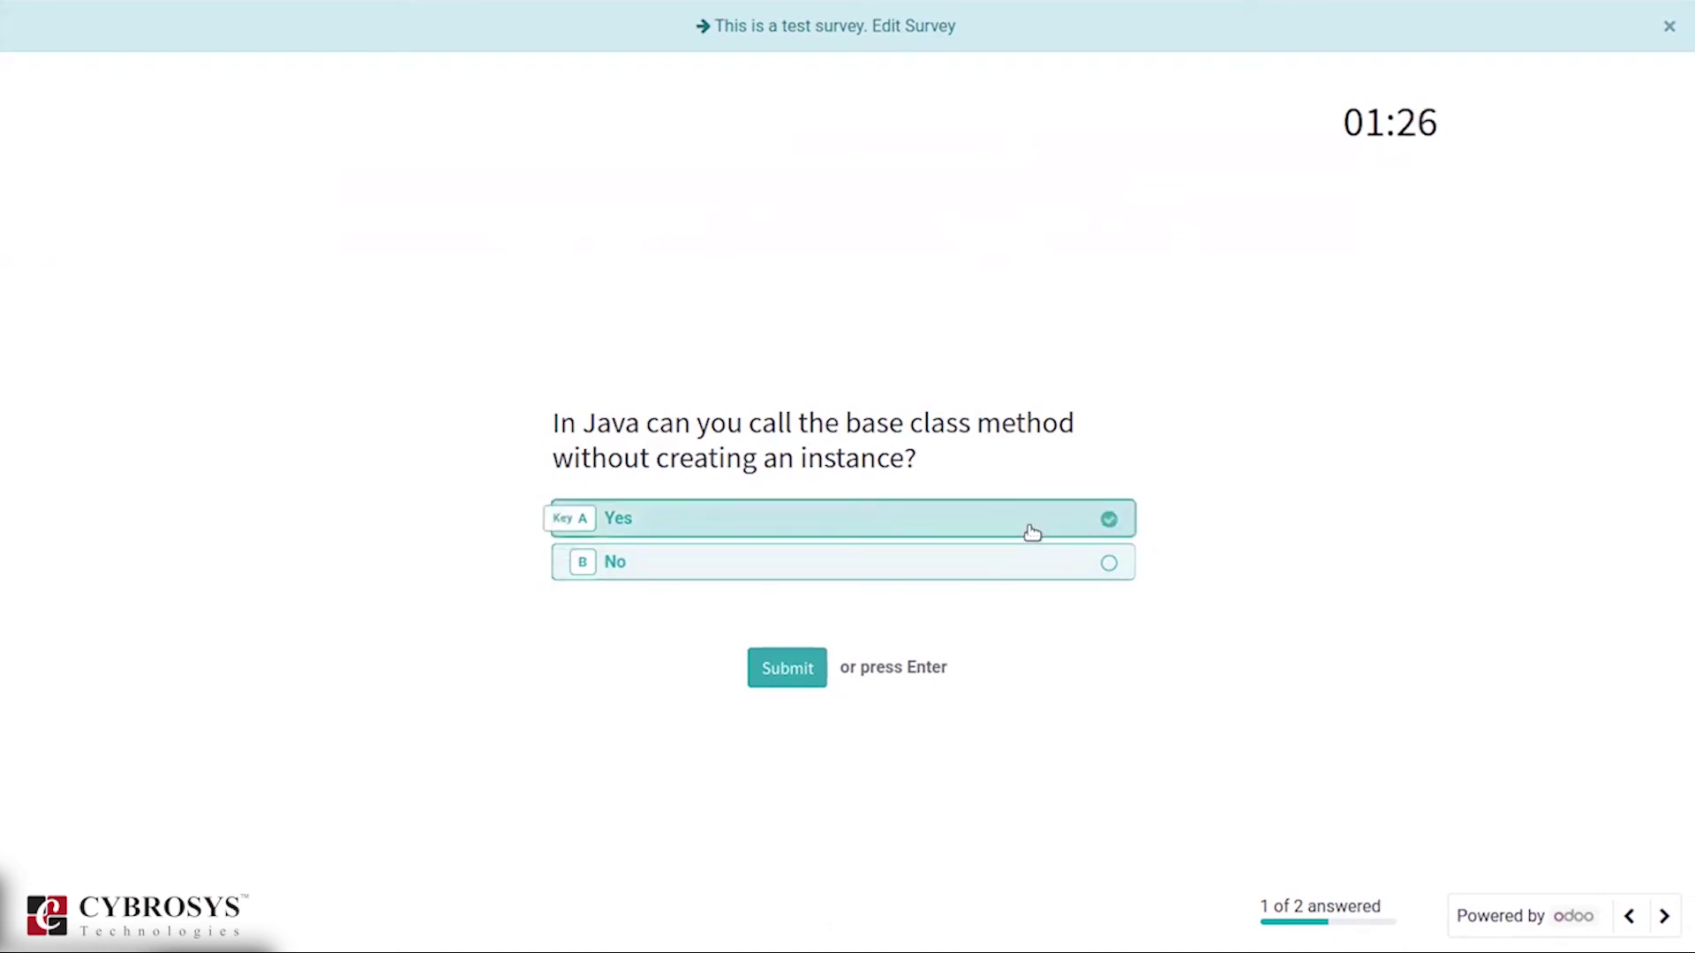
pyautogui.click(770, 674)
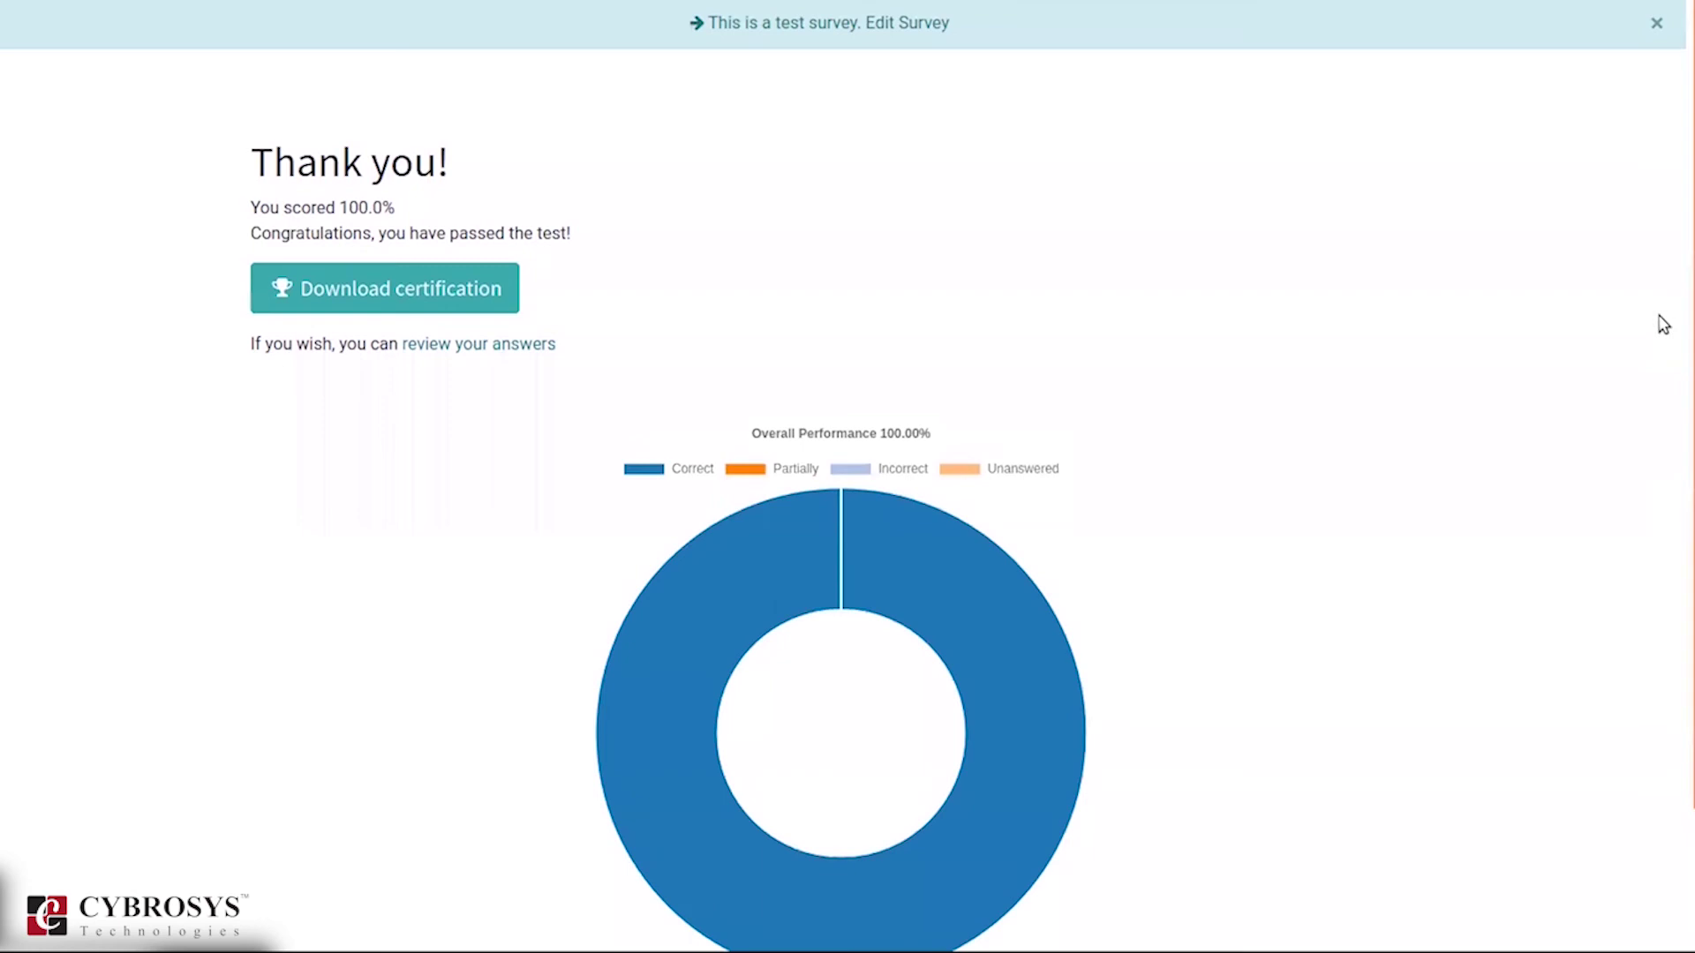
# Download the certification, open Certification.pdf with Firefox and look through the certificate.
pyautogui.click(453, 279)
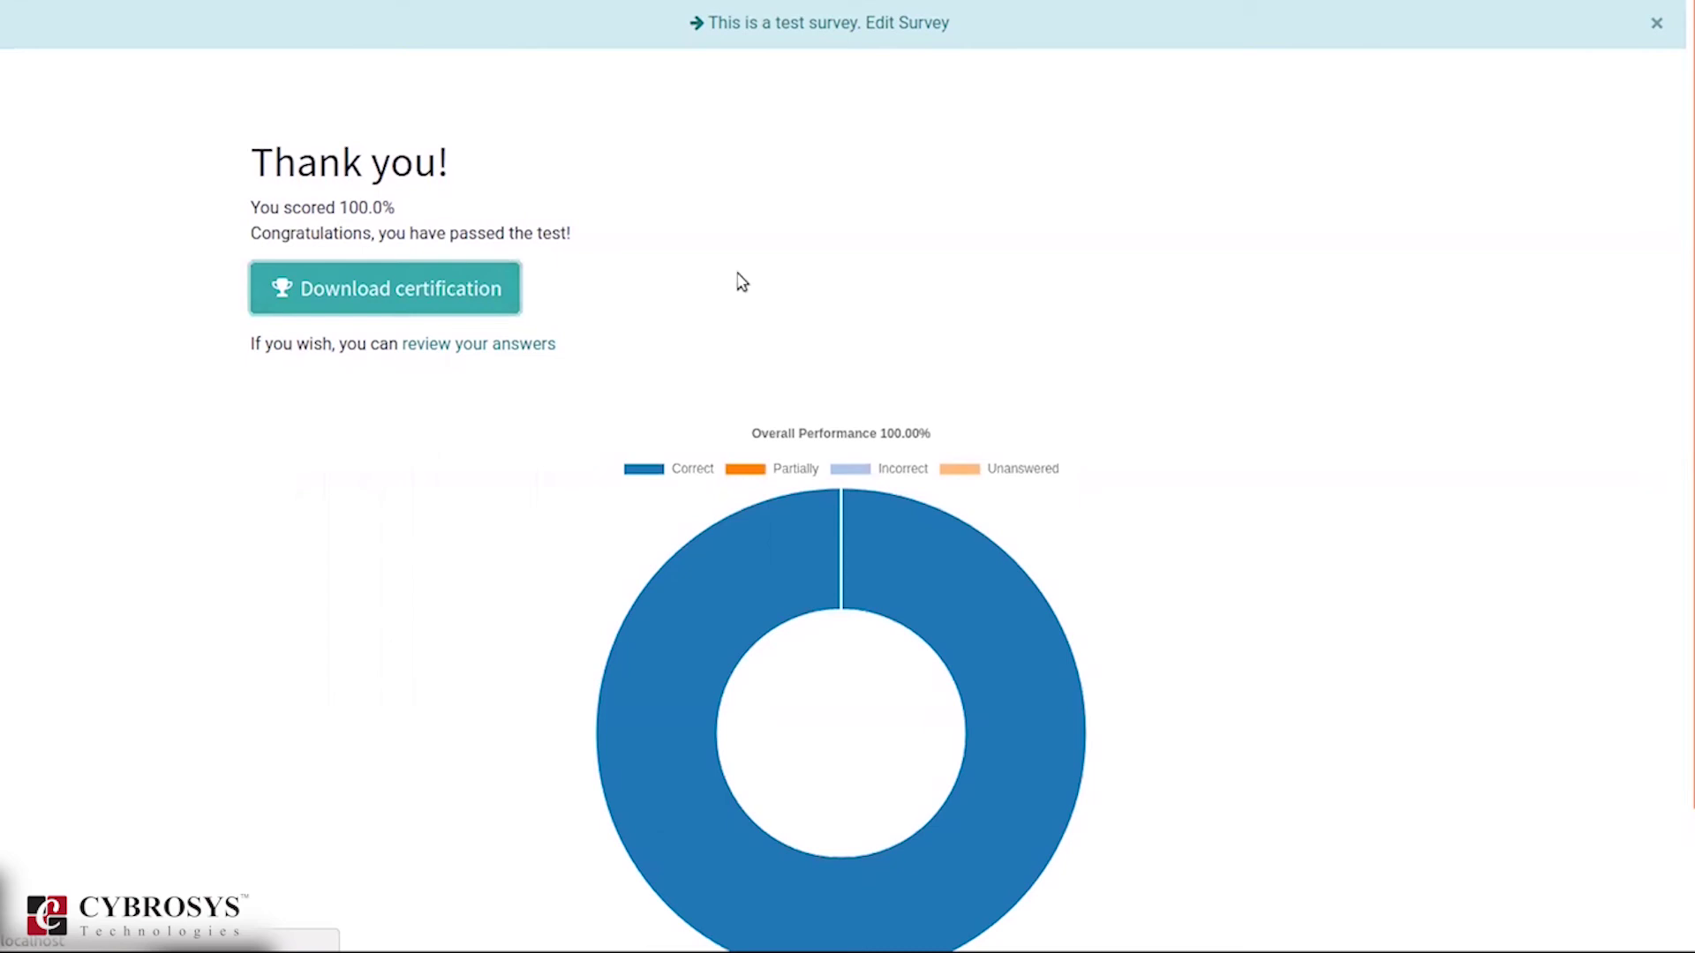
pyautogui.moveTo(1682, 7)
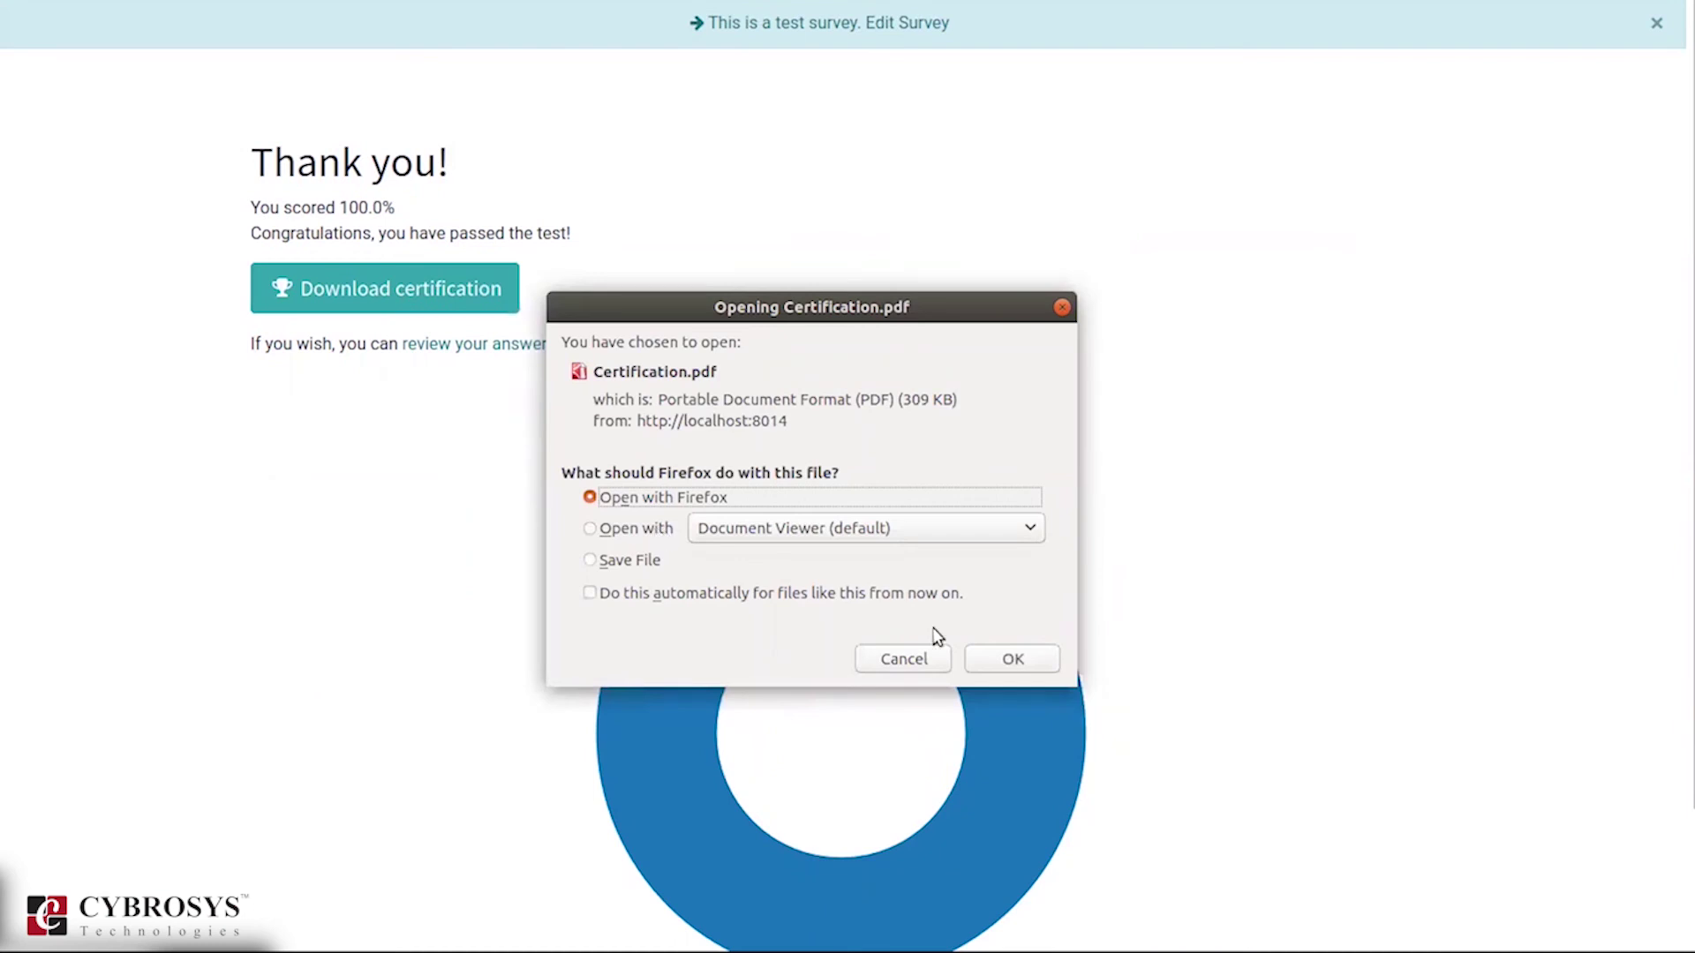
pyautogui.click(989, 668)
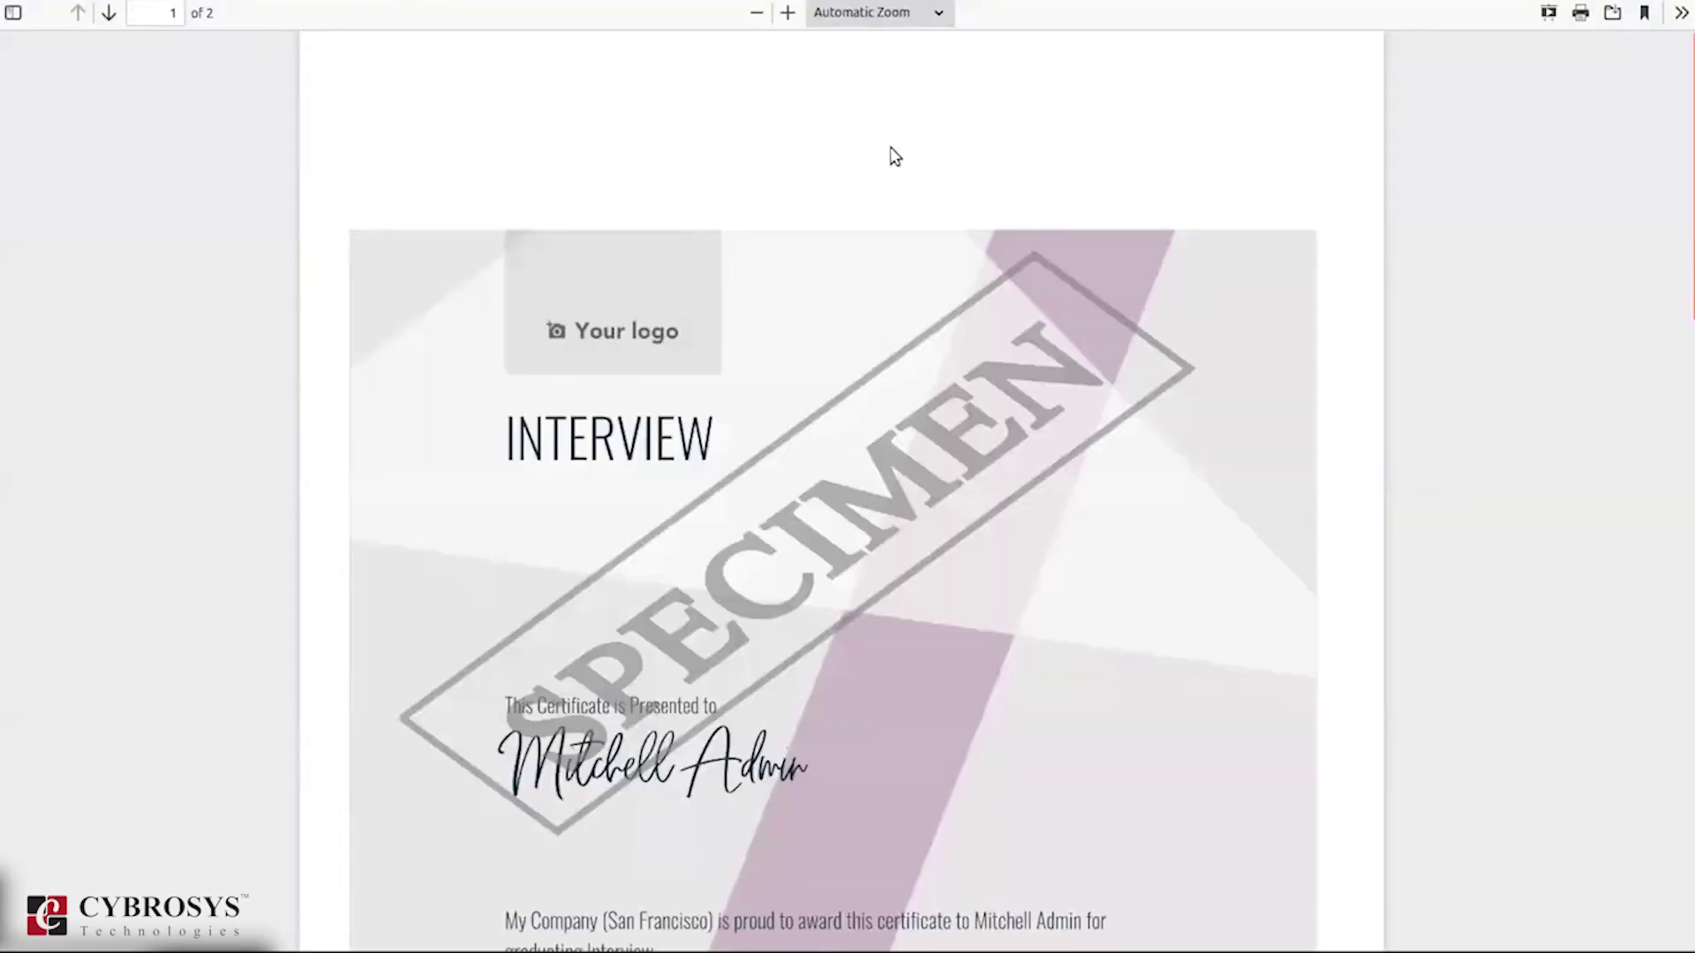
pyautogui.moveTo(1683, 284); pyautogui.dragTo(1684, 777)
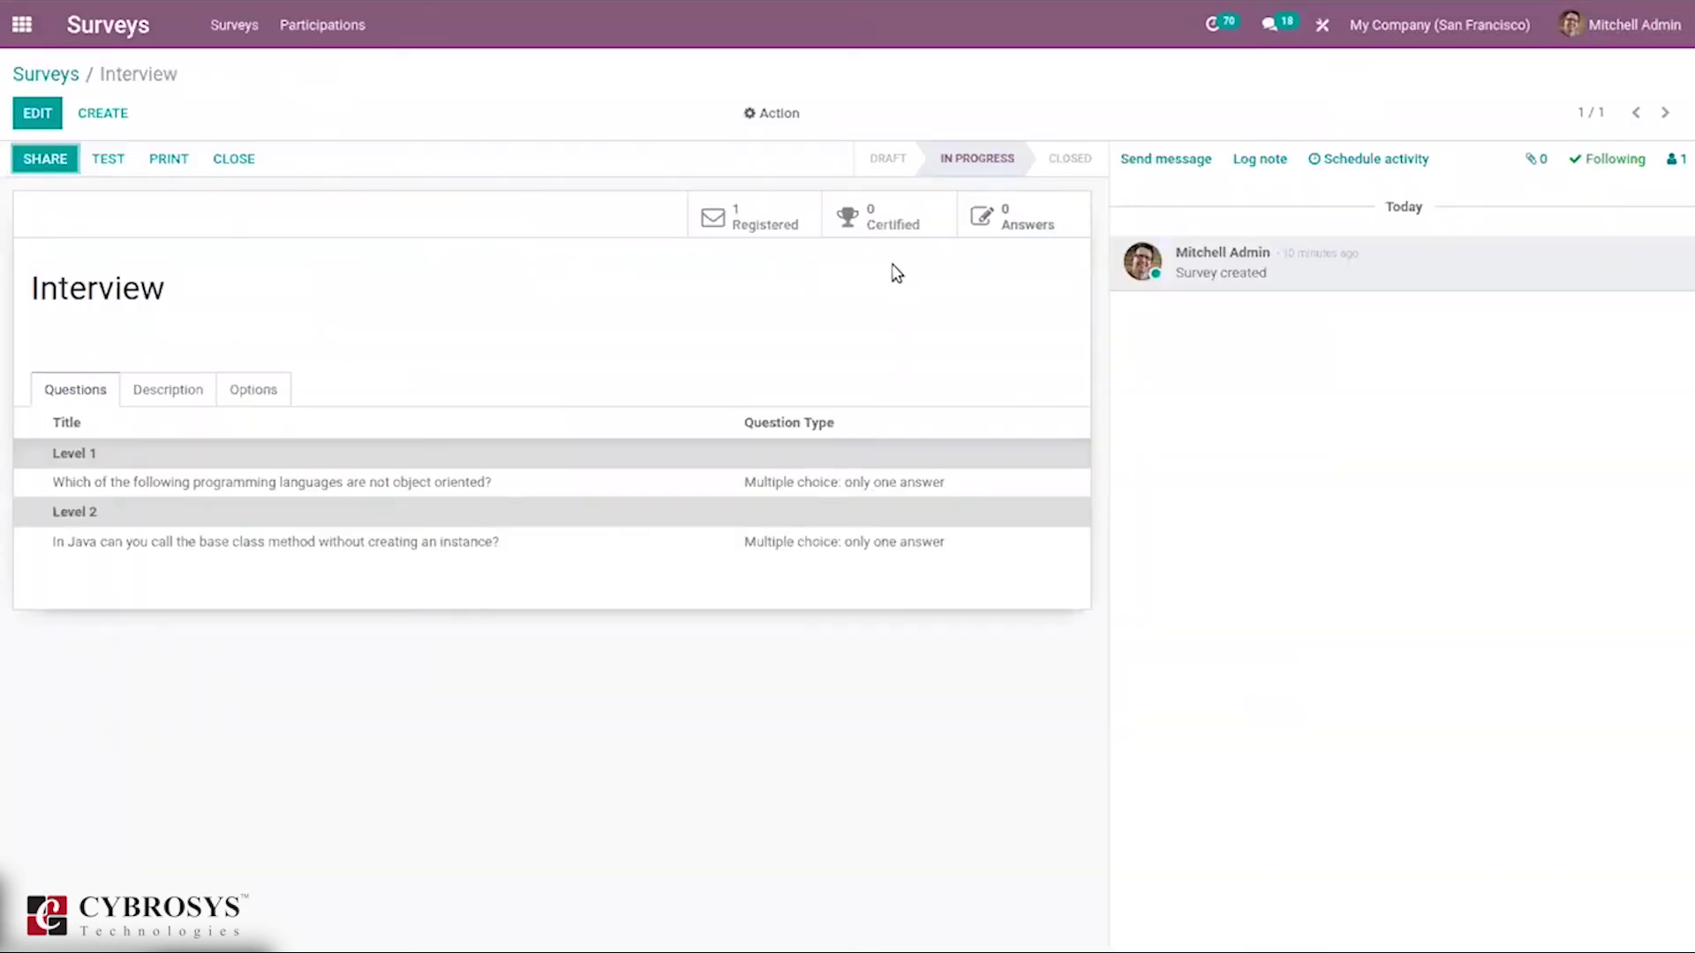
# Run a test of the Interview survey answering C and No, submit it, review the result page and return to the survey.
pyautogui.click(107, 159)
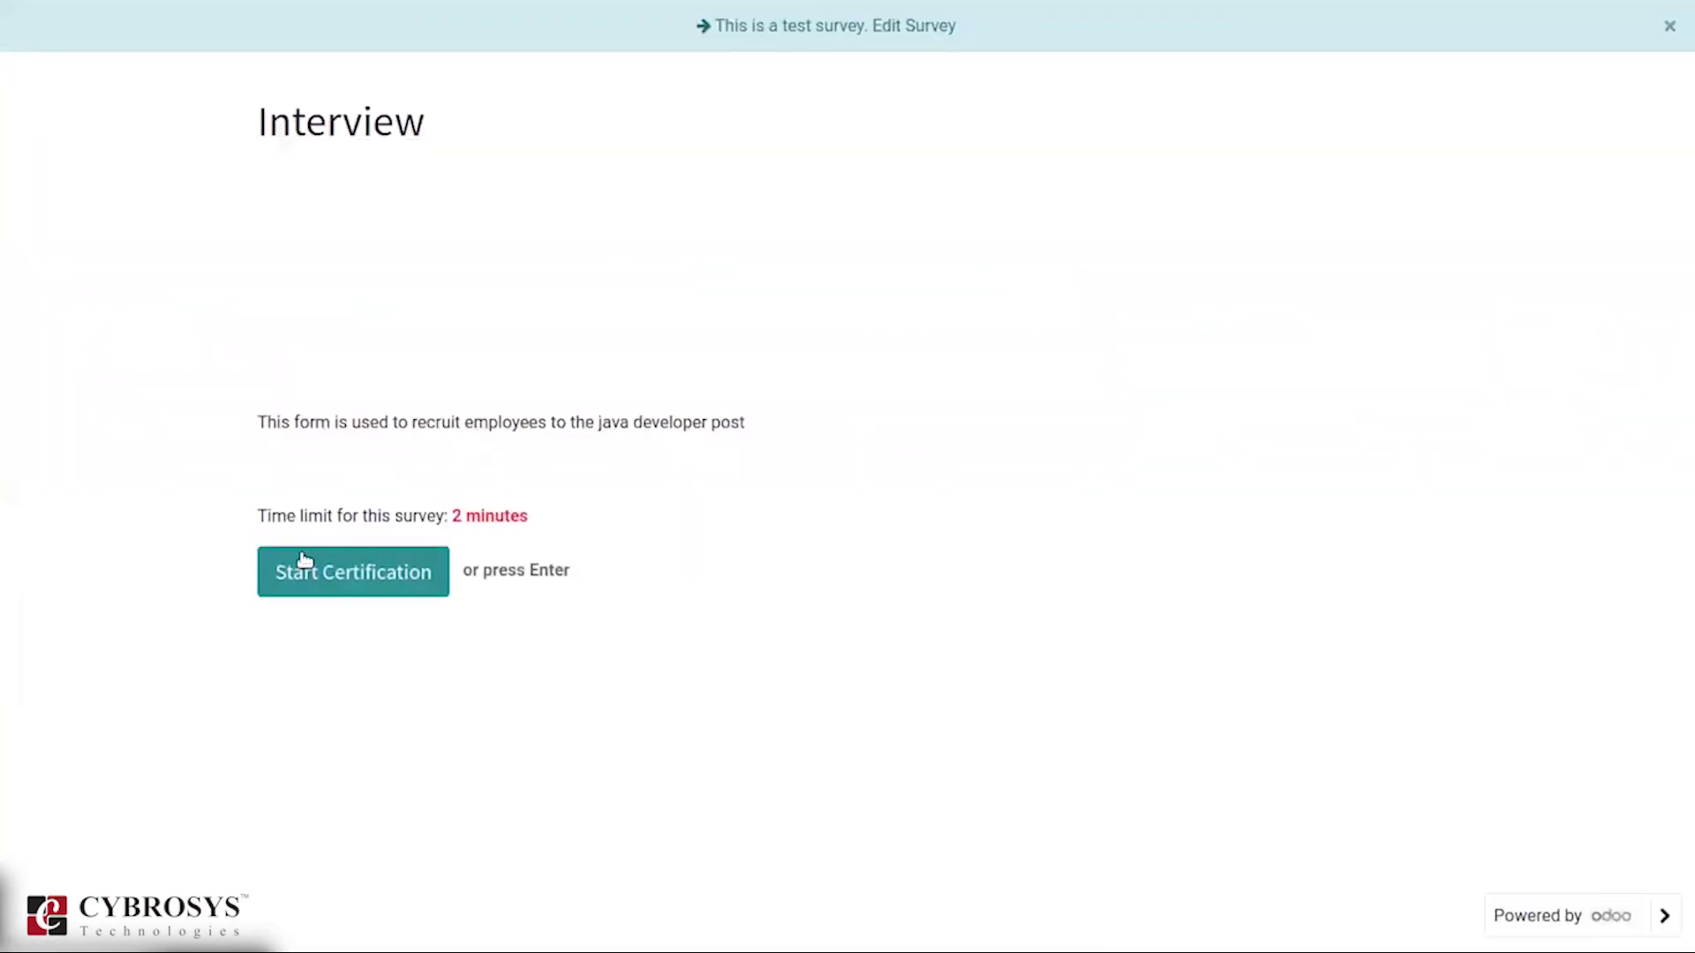
pyautogui.click(374, 592)
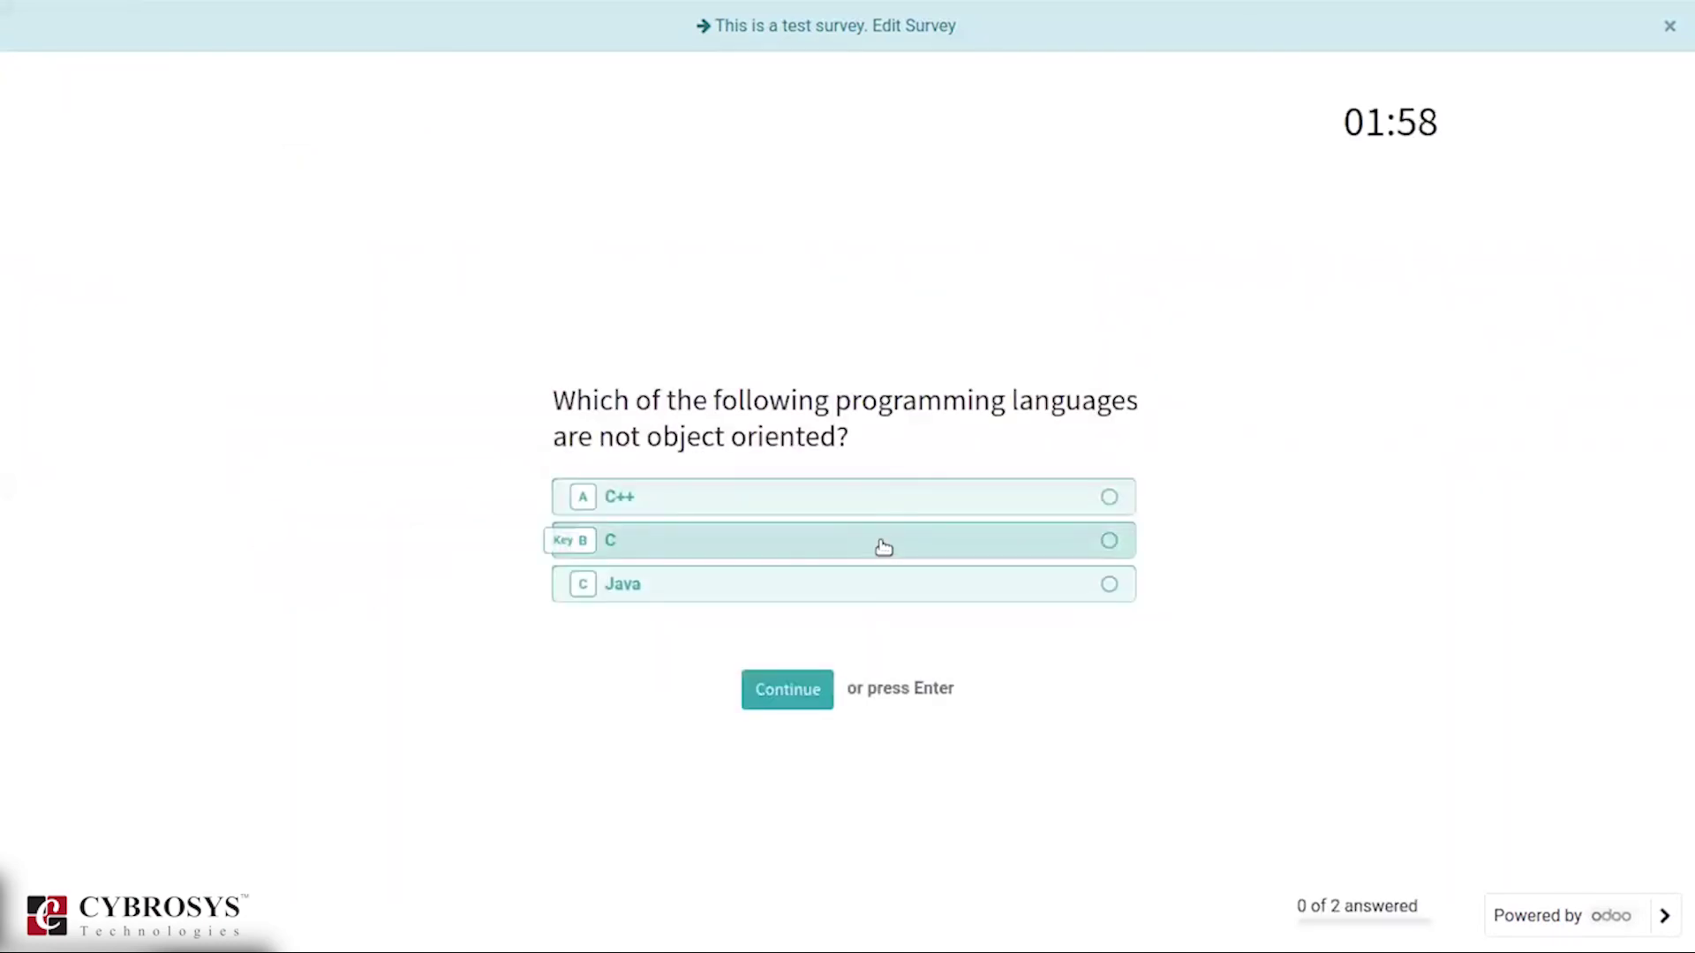
pyautogui.click(884, 545)
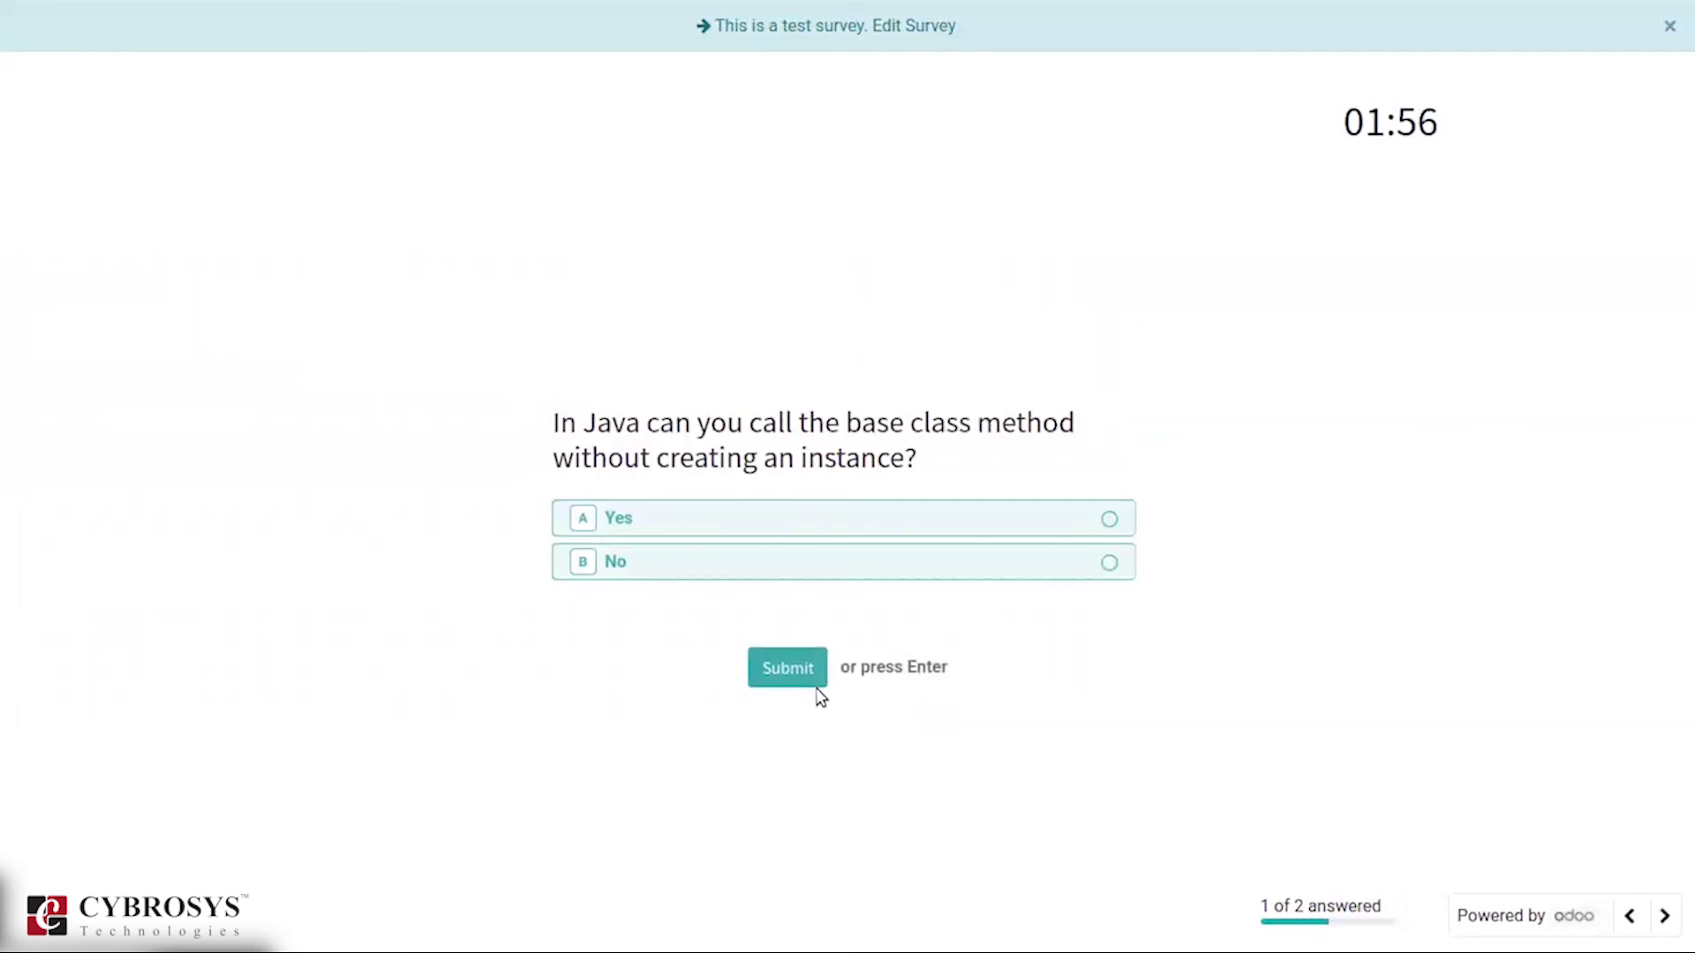
pyautogui.click(734, 568)
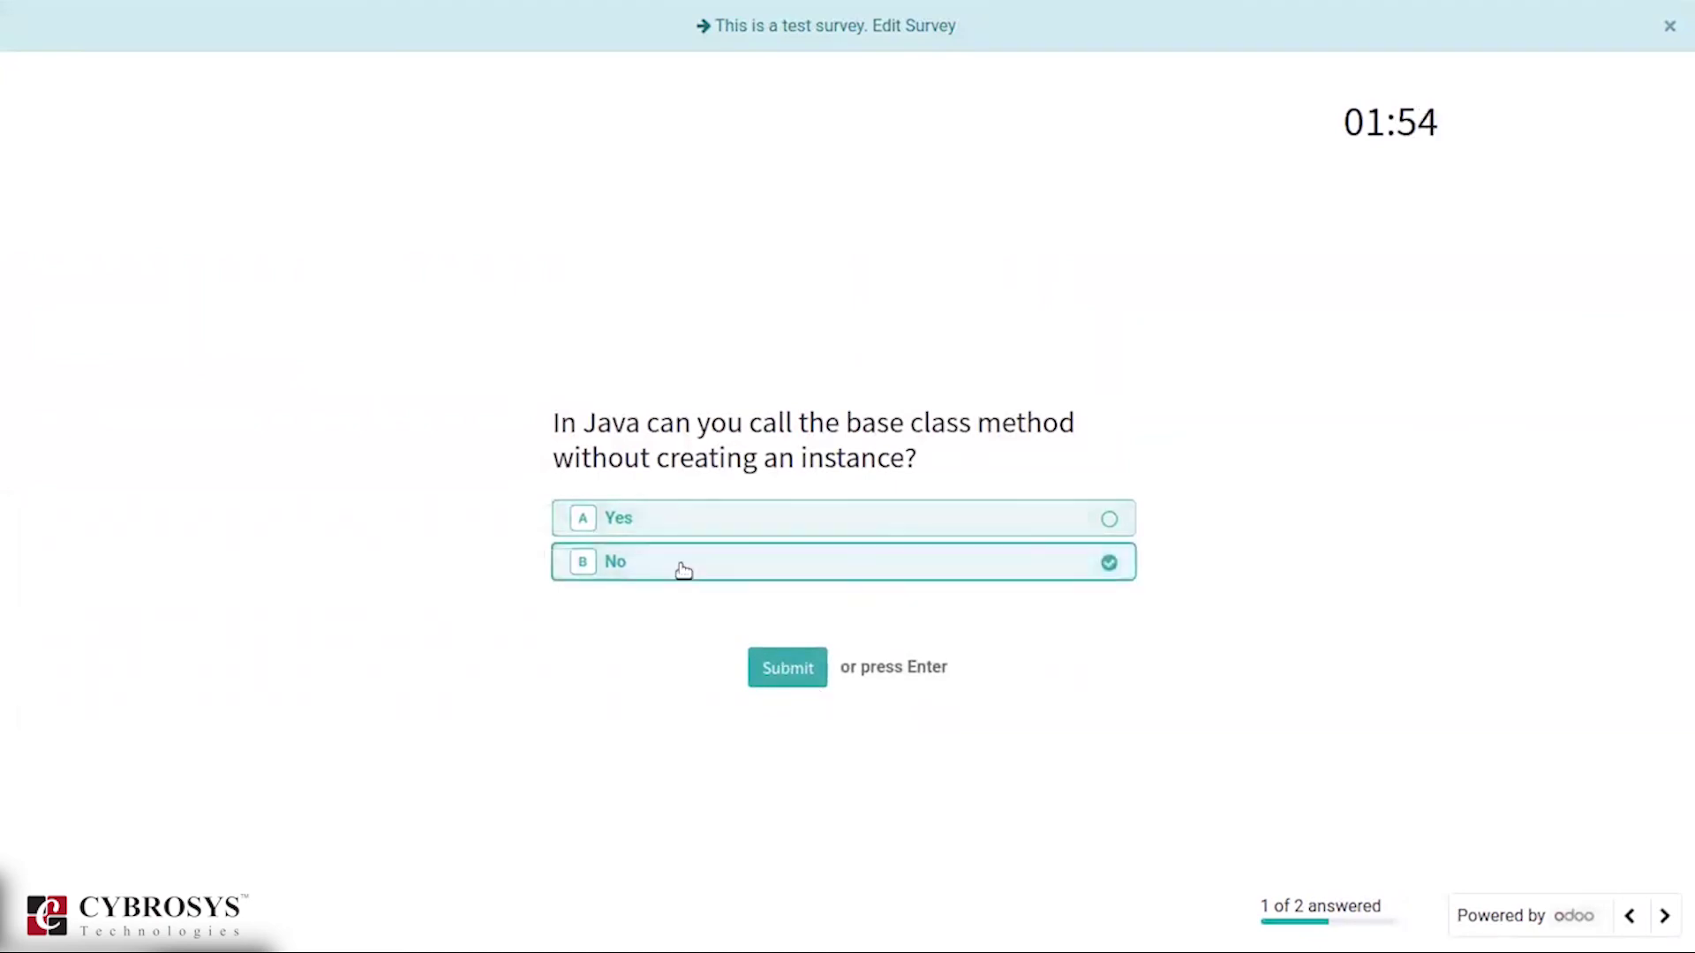
pyautogui.click(817, 662)
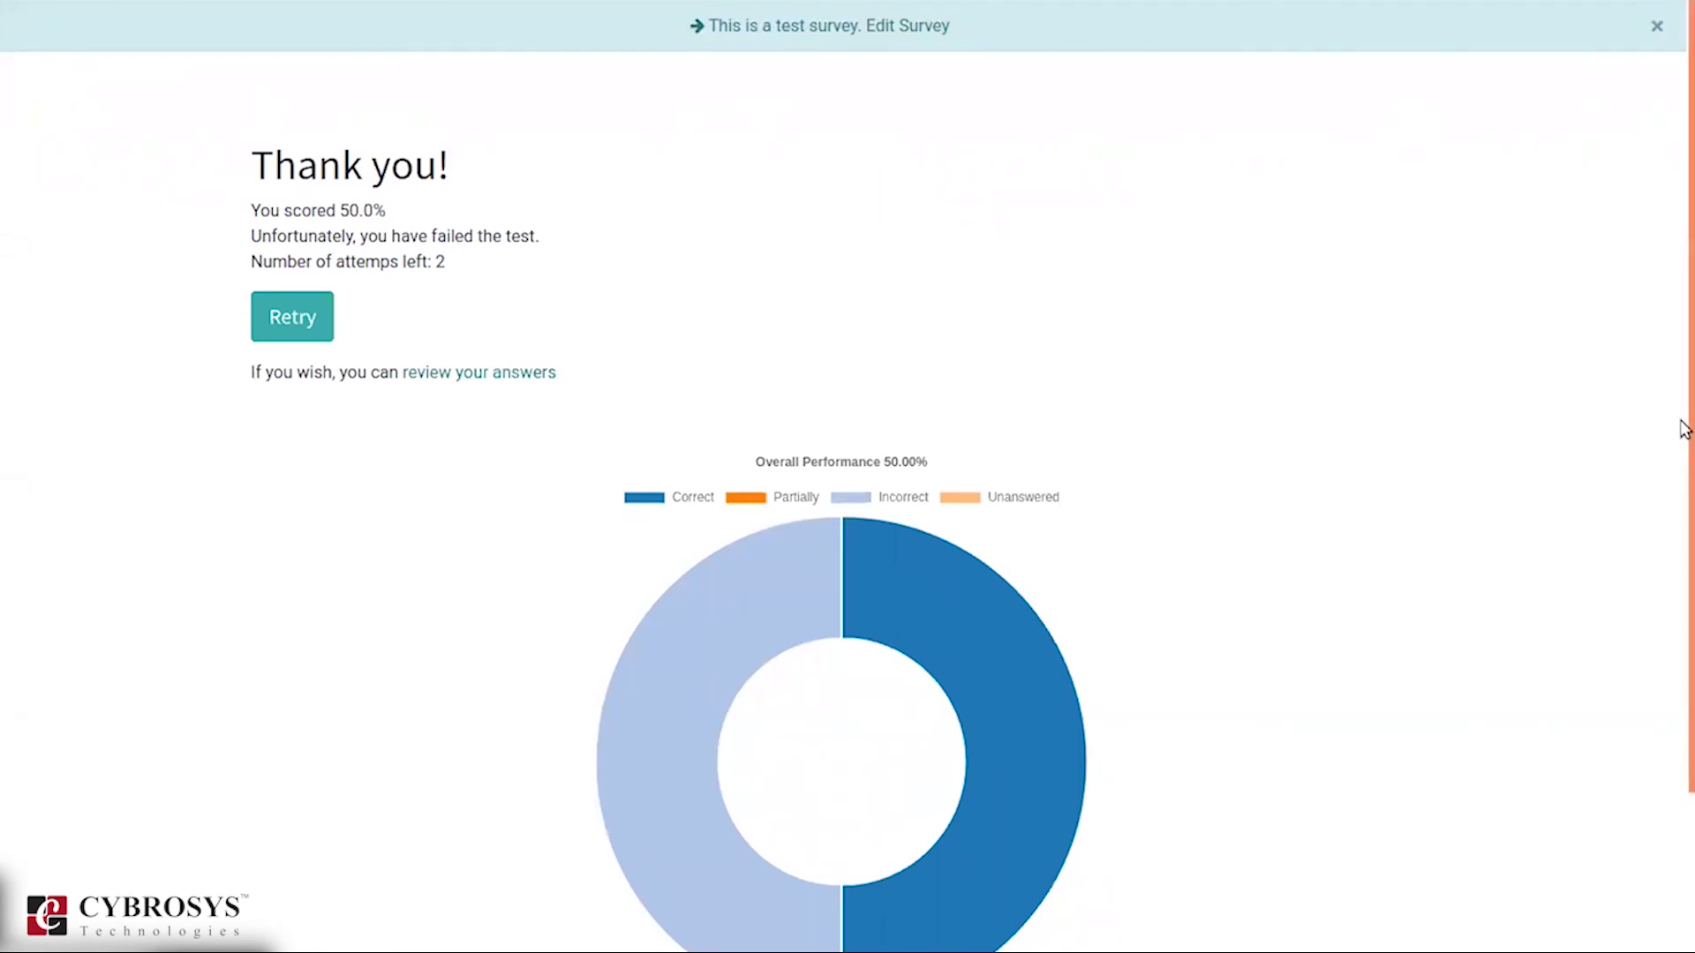
pyautogui.moveTo(1684, 423); pyautogui.dragTo(1654, 389)
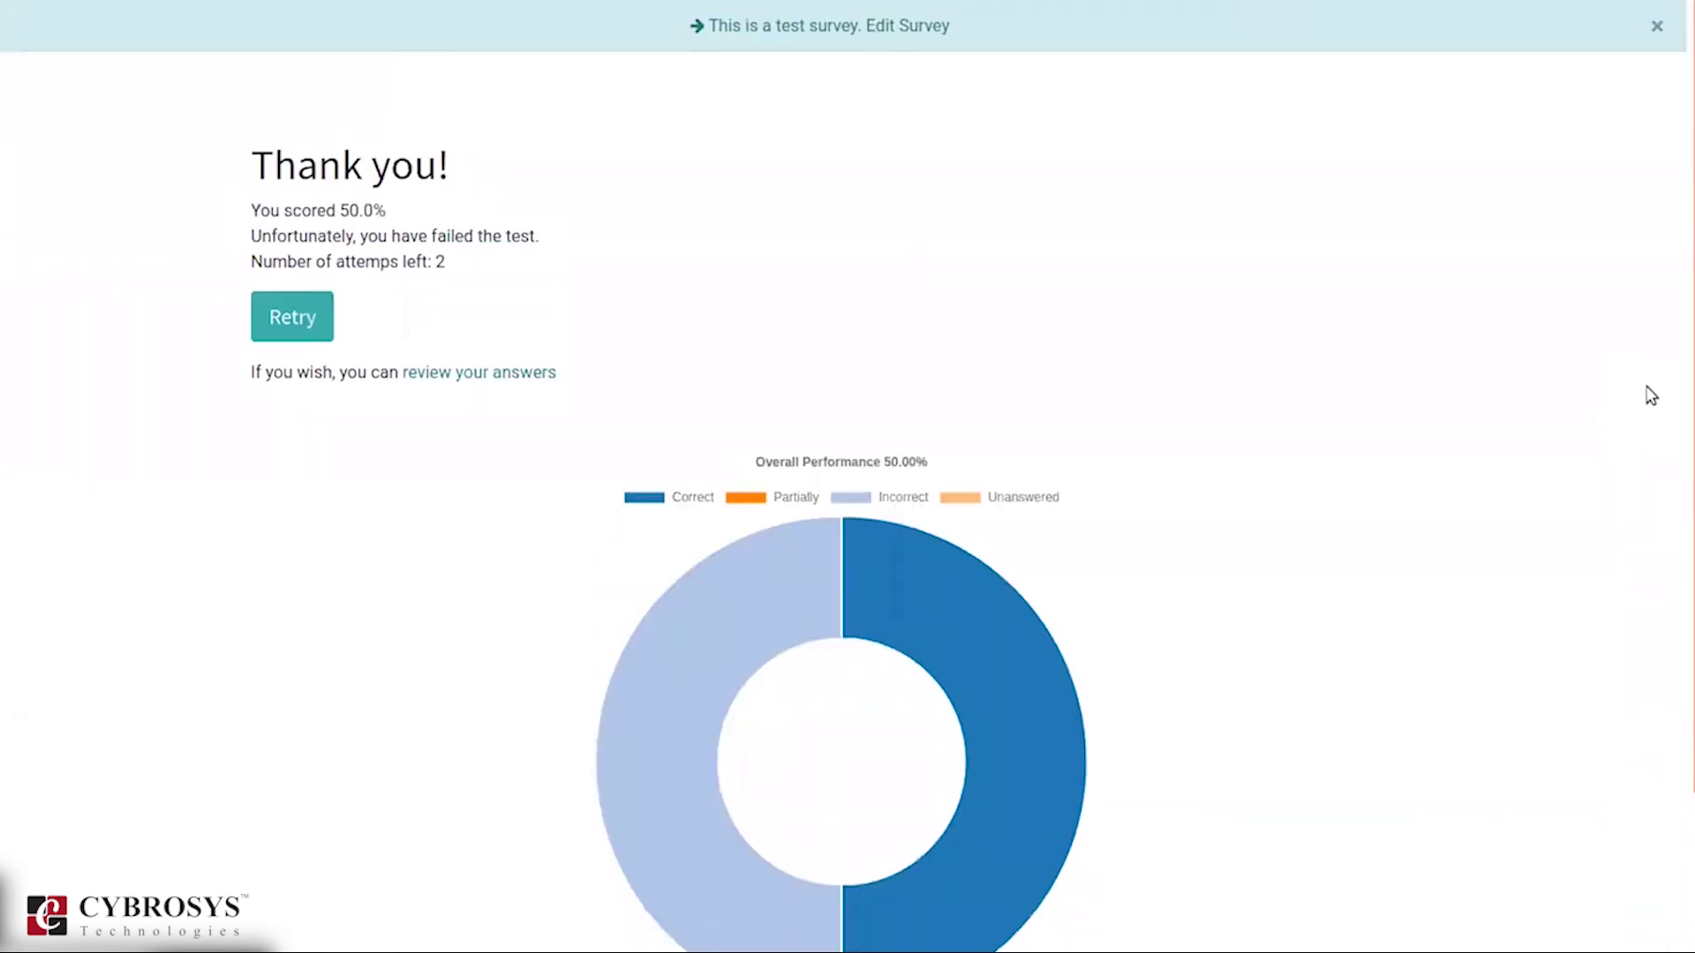
pyautogui.click(890, 27)
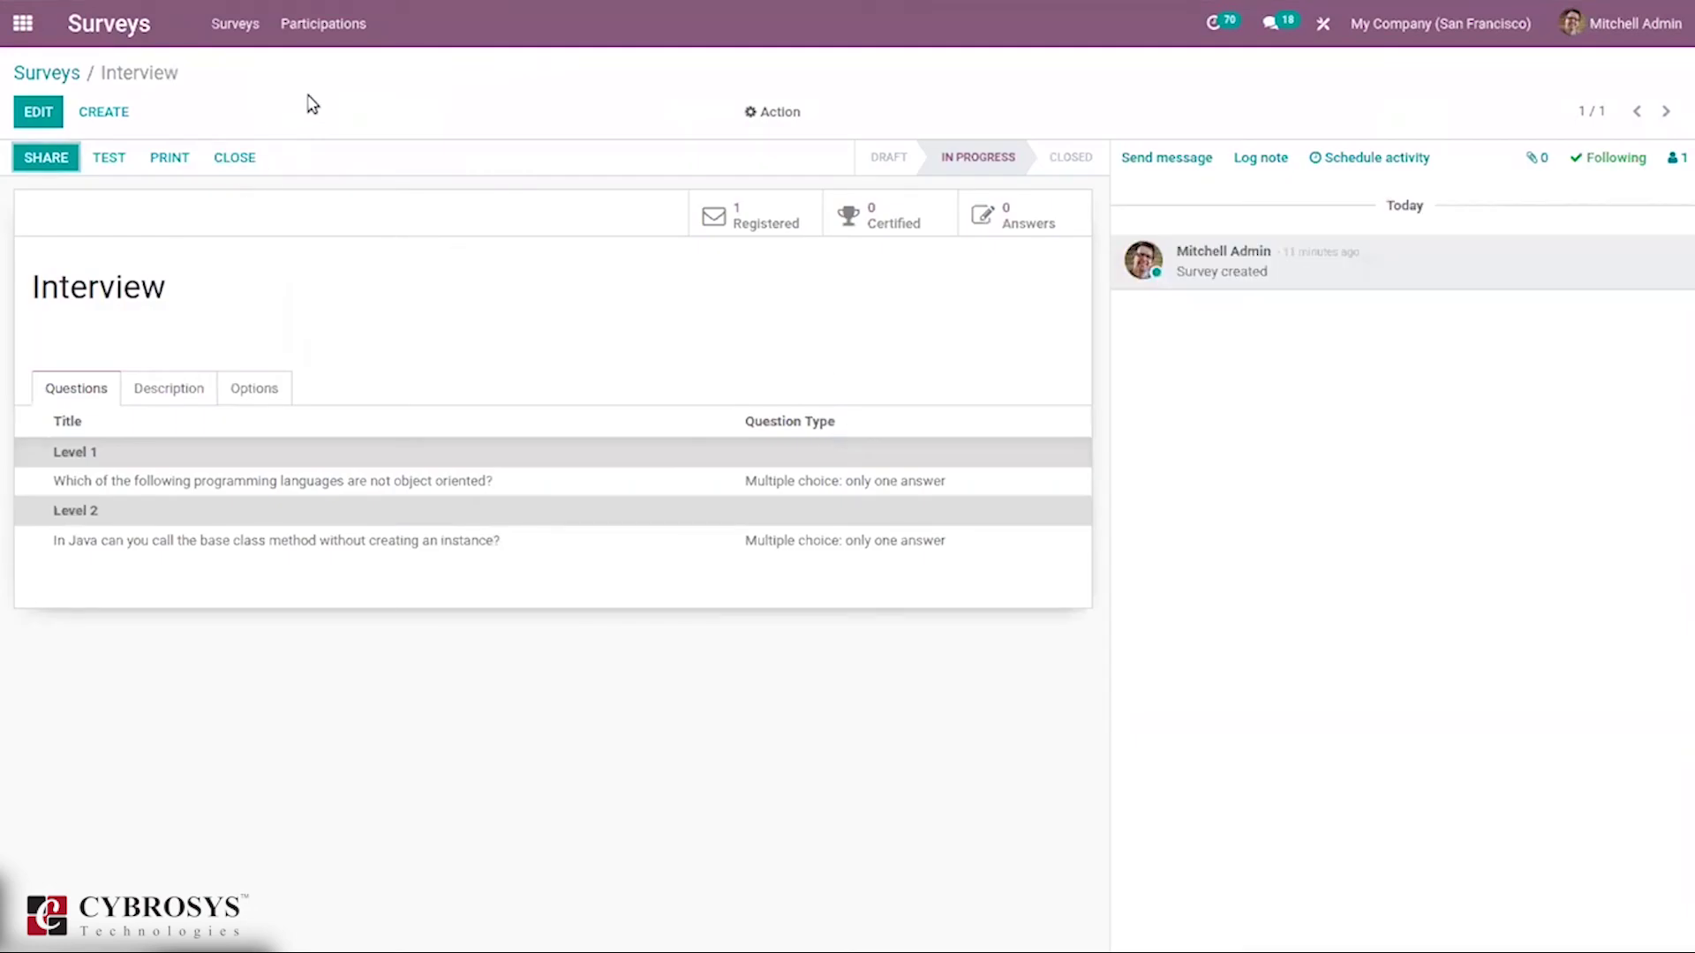
# Open the list of survey participations and expand the Interview group to review its attempts.
pyautogui.click(305, 33)
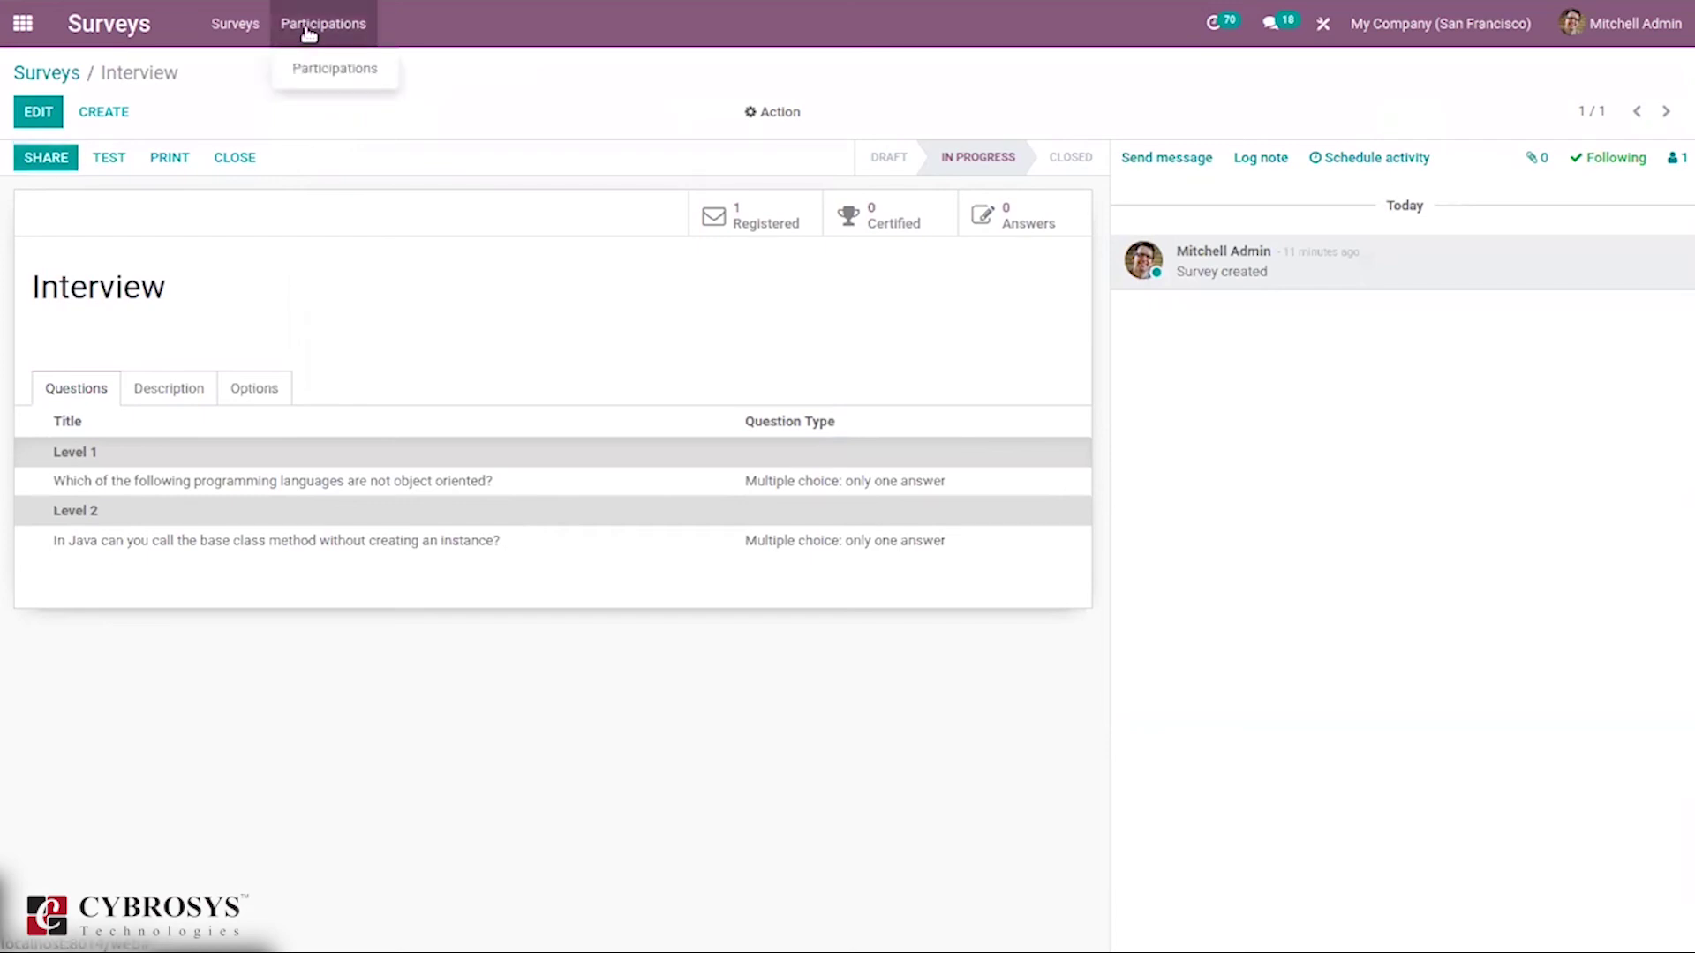
pyautogui.click(341, 68)
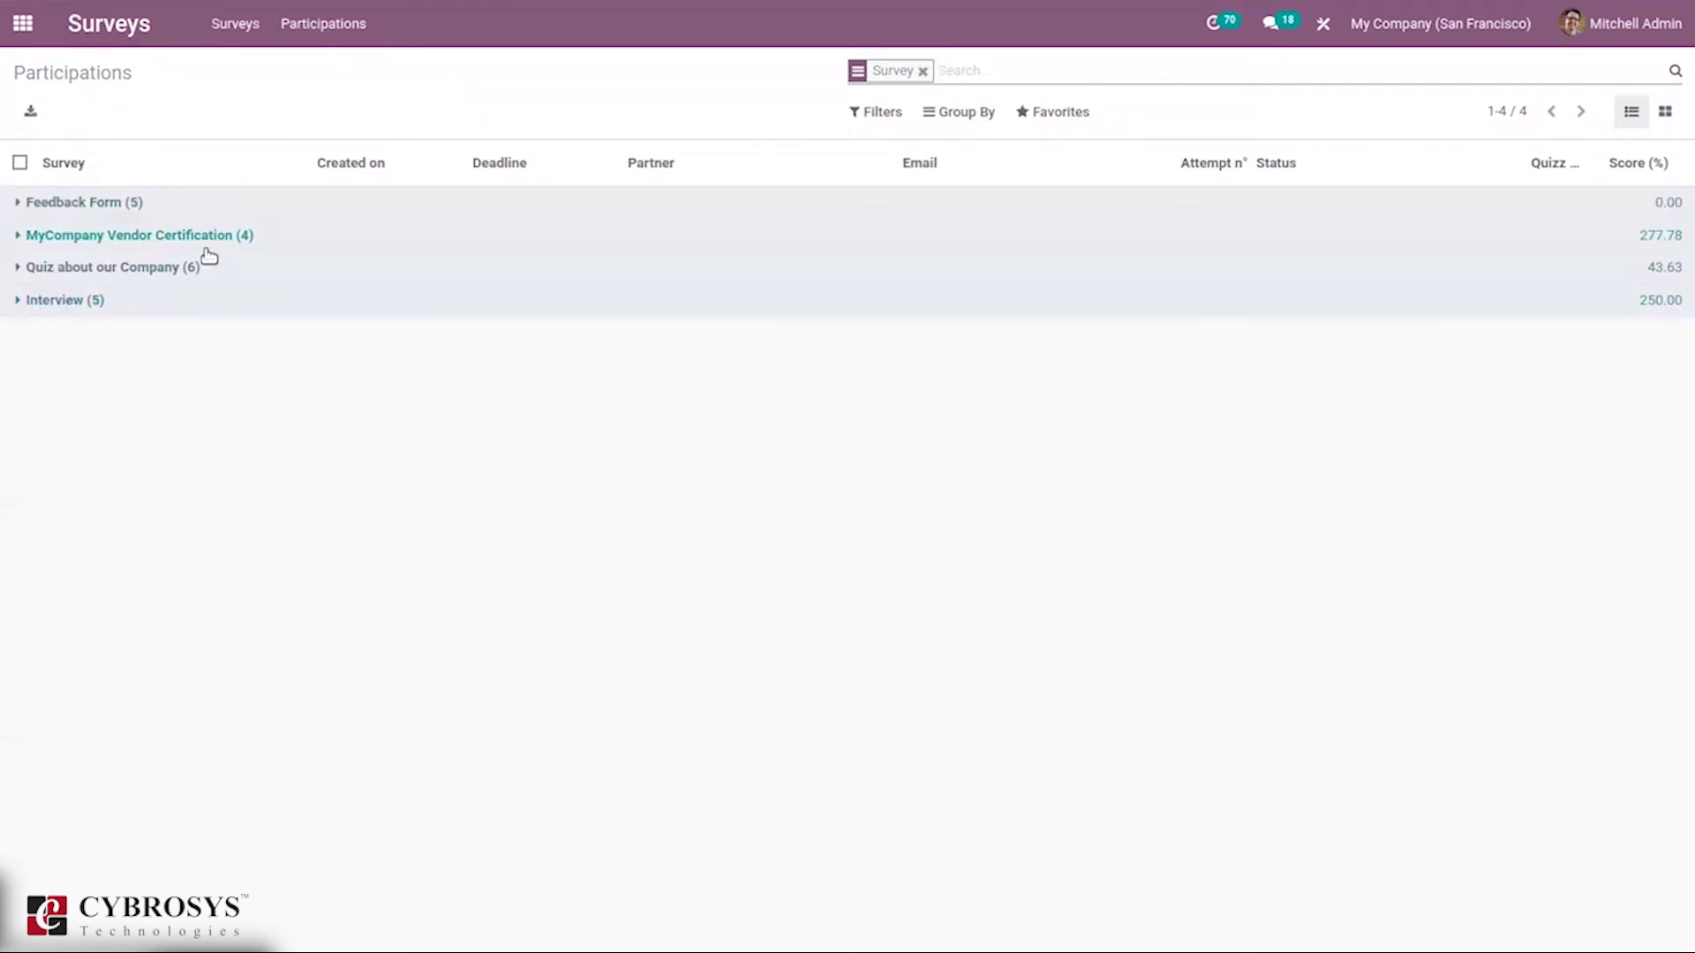
pyautogui.click(166, 301)
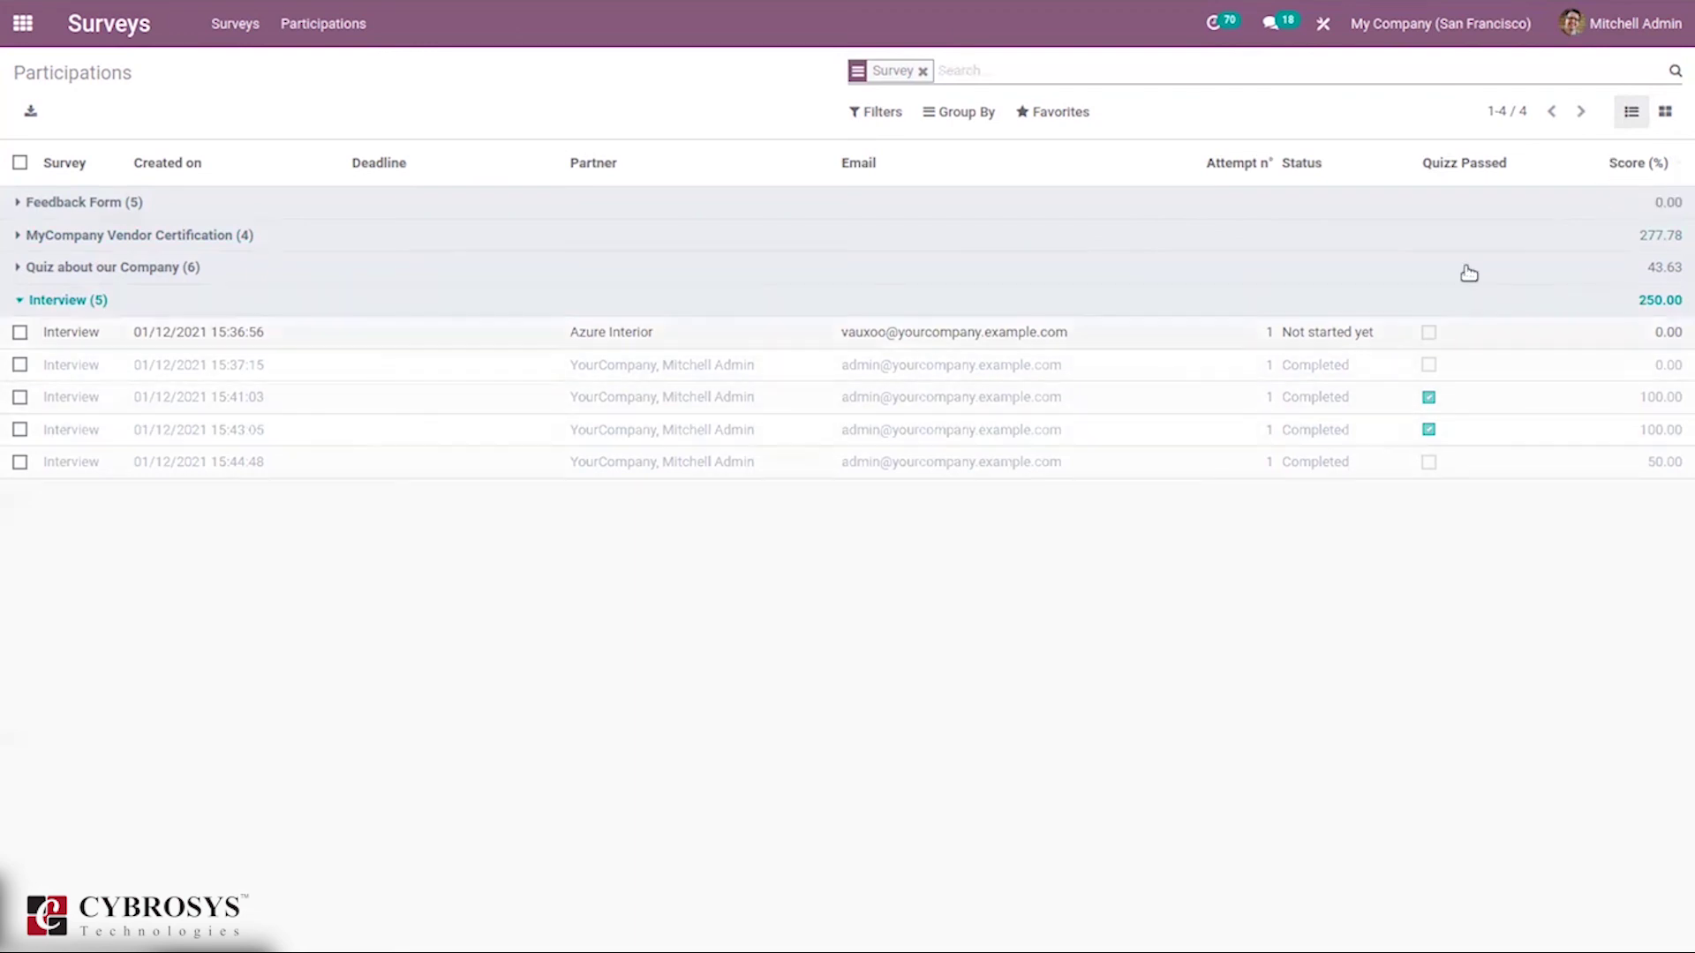
# Examine the answers in the first MyCompany Vendor Certification participation and return to the participations list.
pyautogui.click(460, 245)
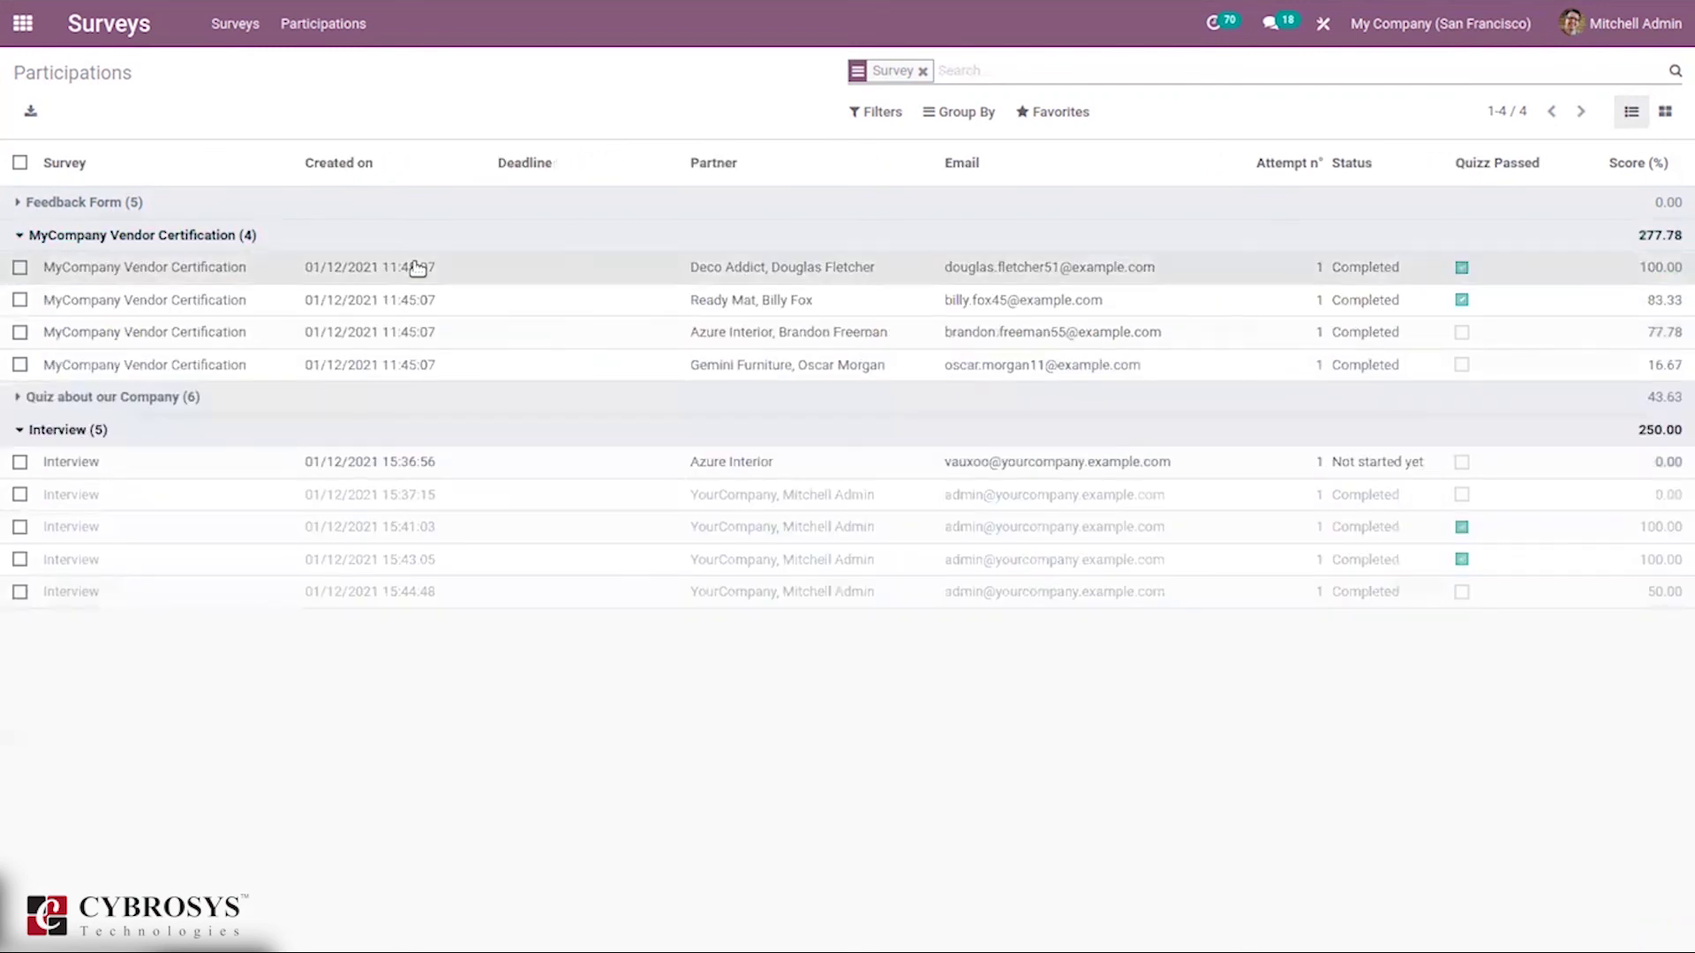
pyautogui.click(418, 269)
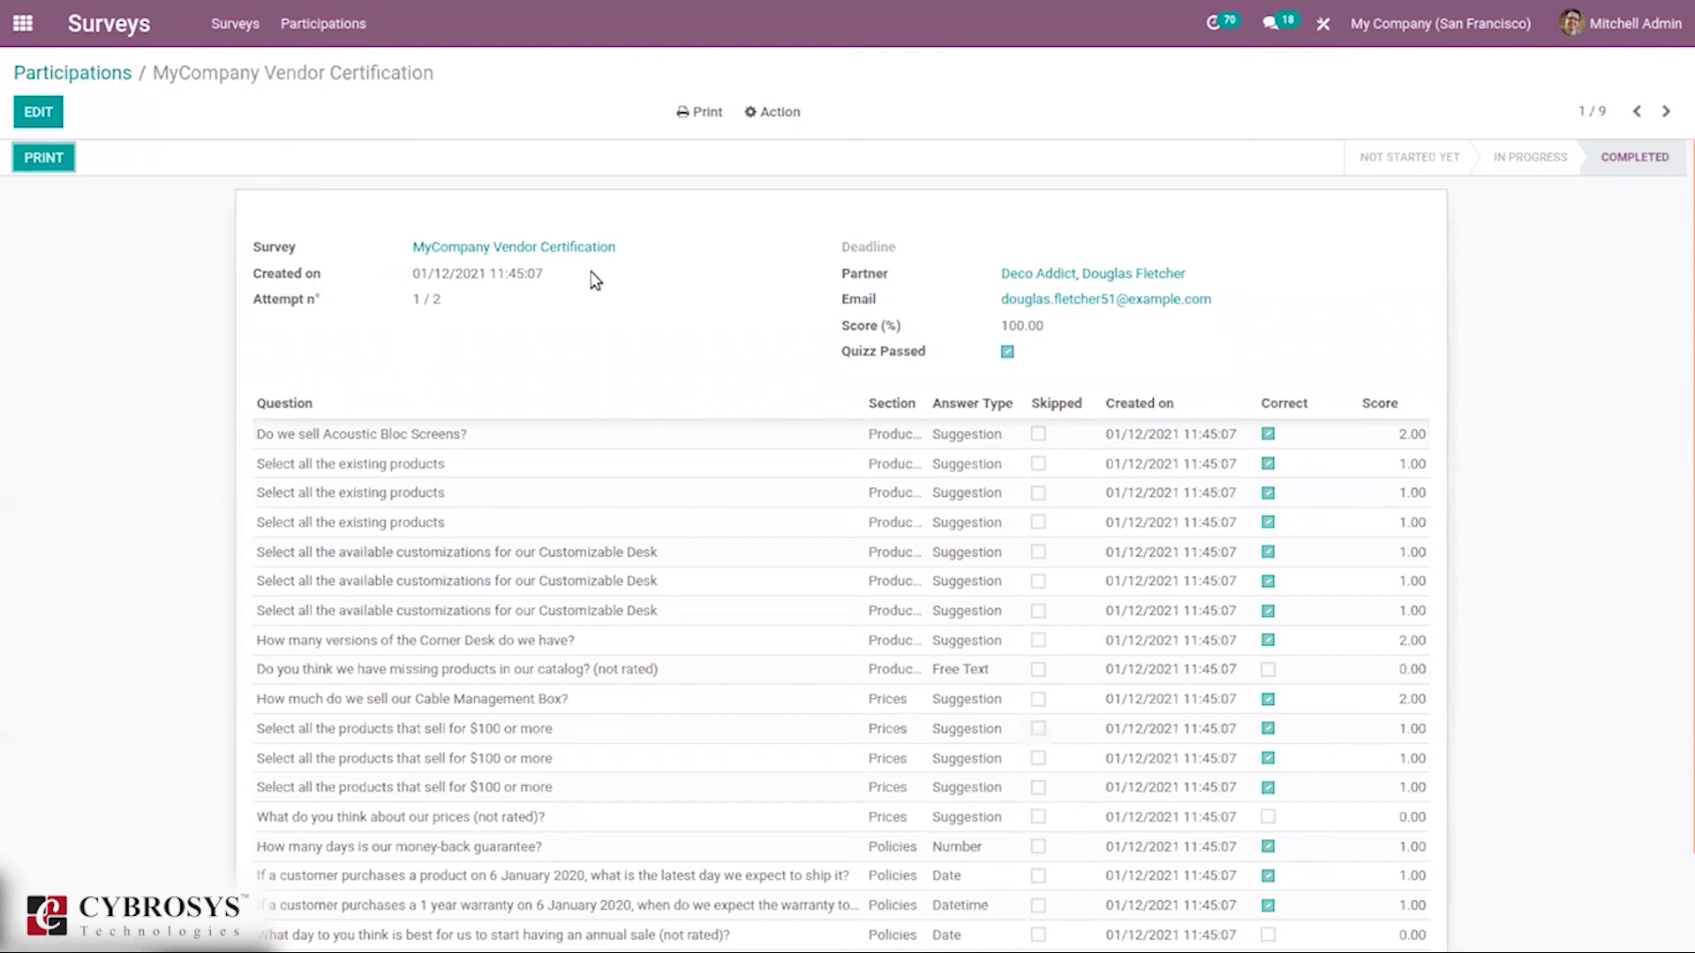
pyautogui.scroll(-2, 1684, 481)
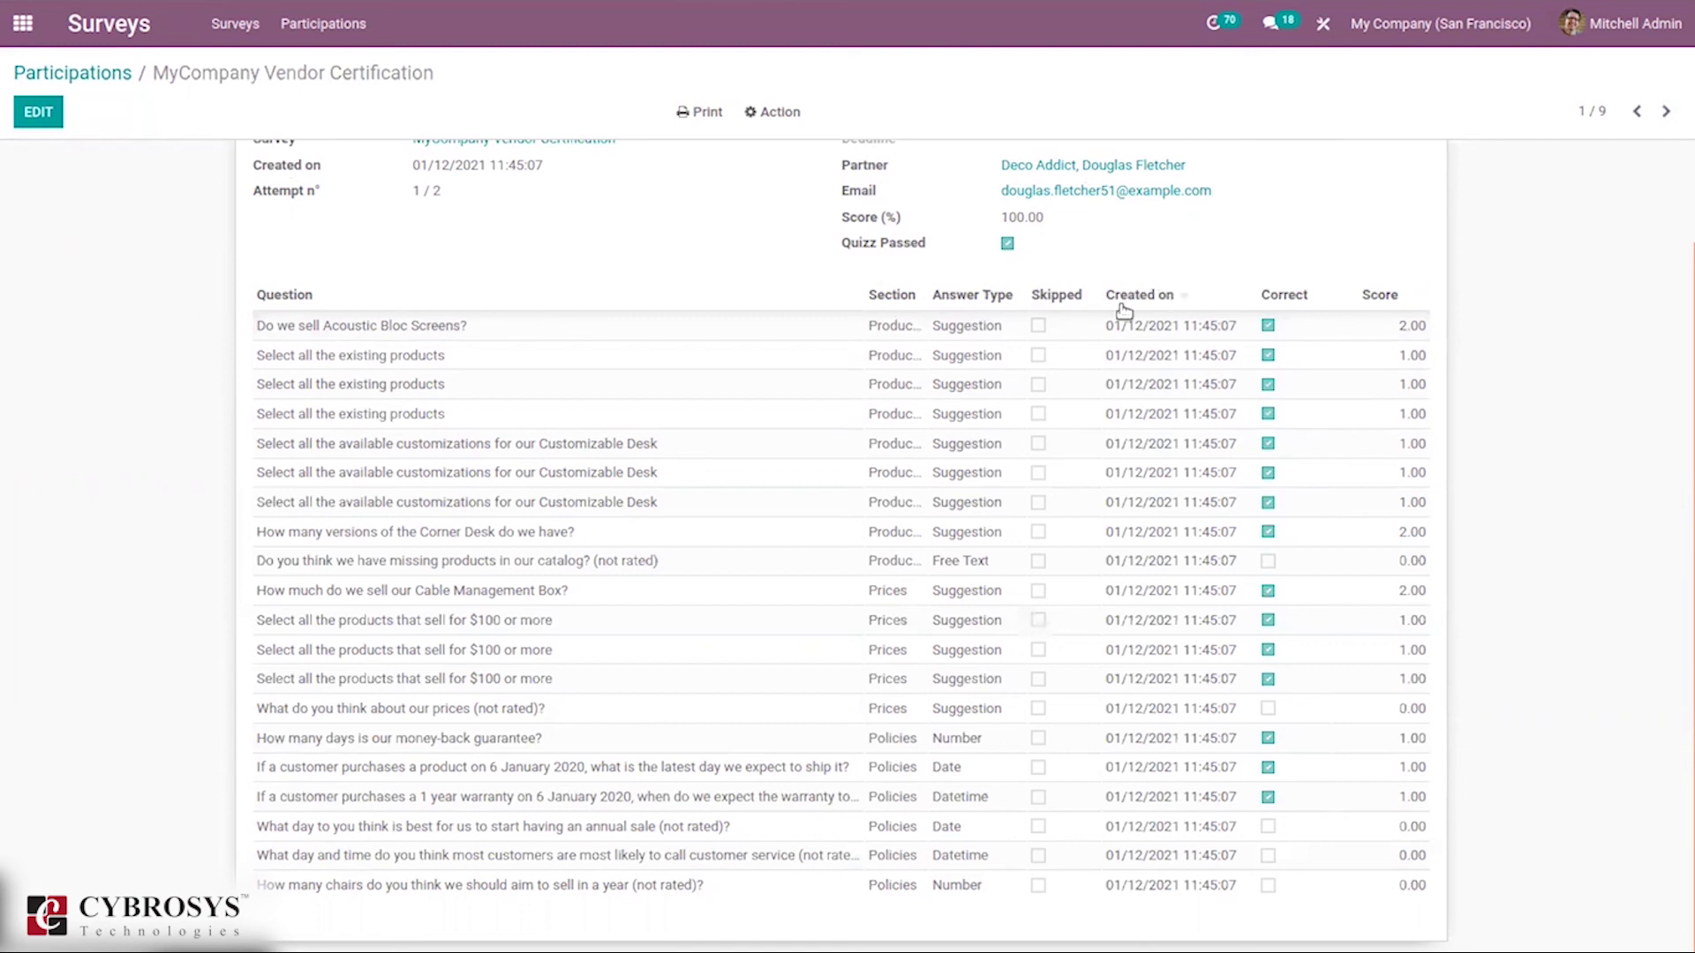
pyautogui.scroll(2, 1681, 188)
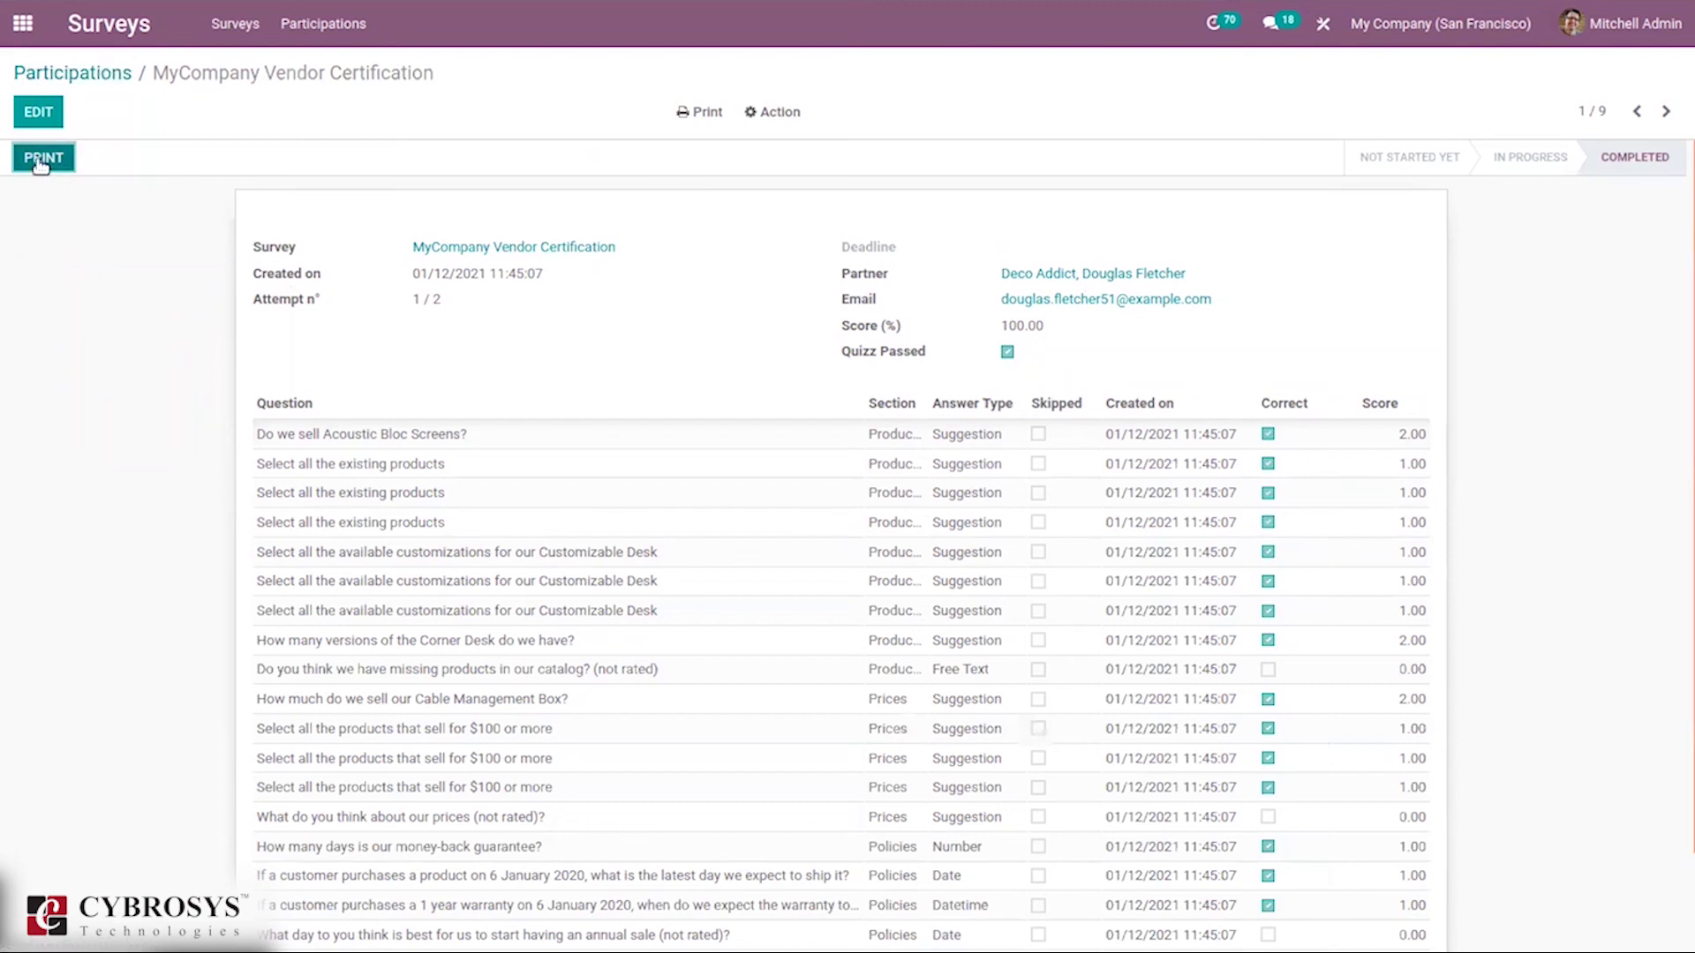
pyautogui.click(87, 72)
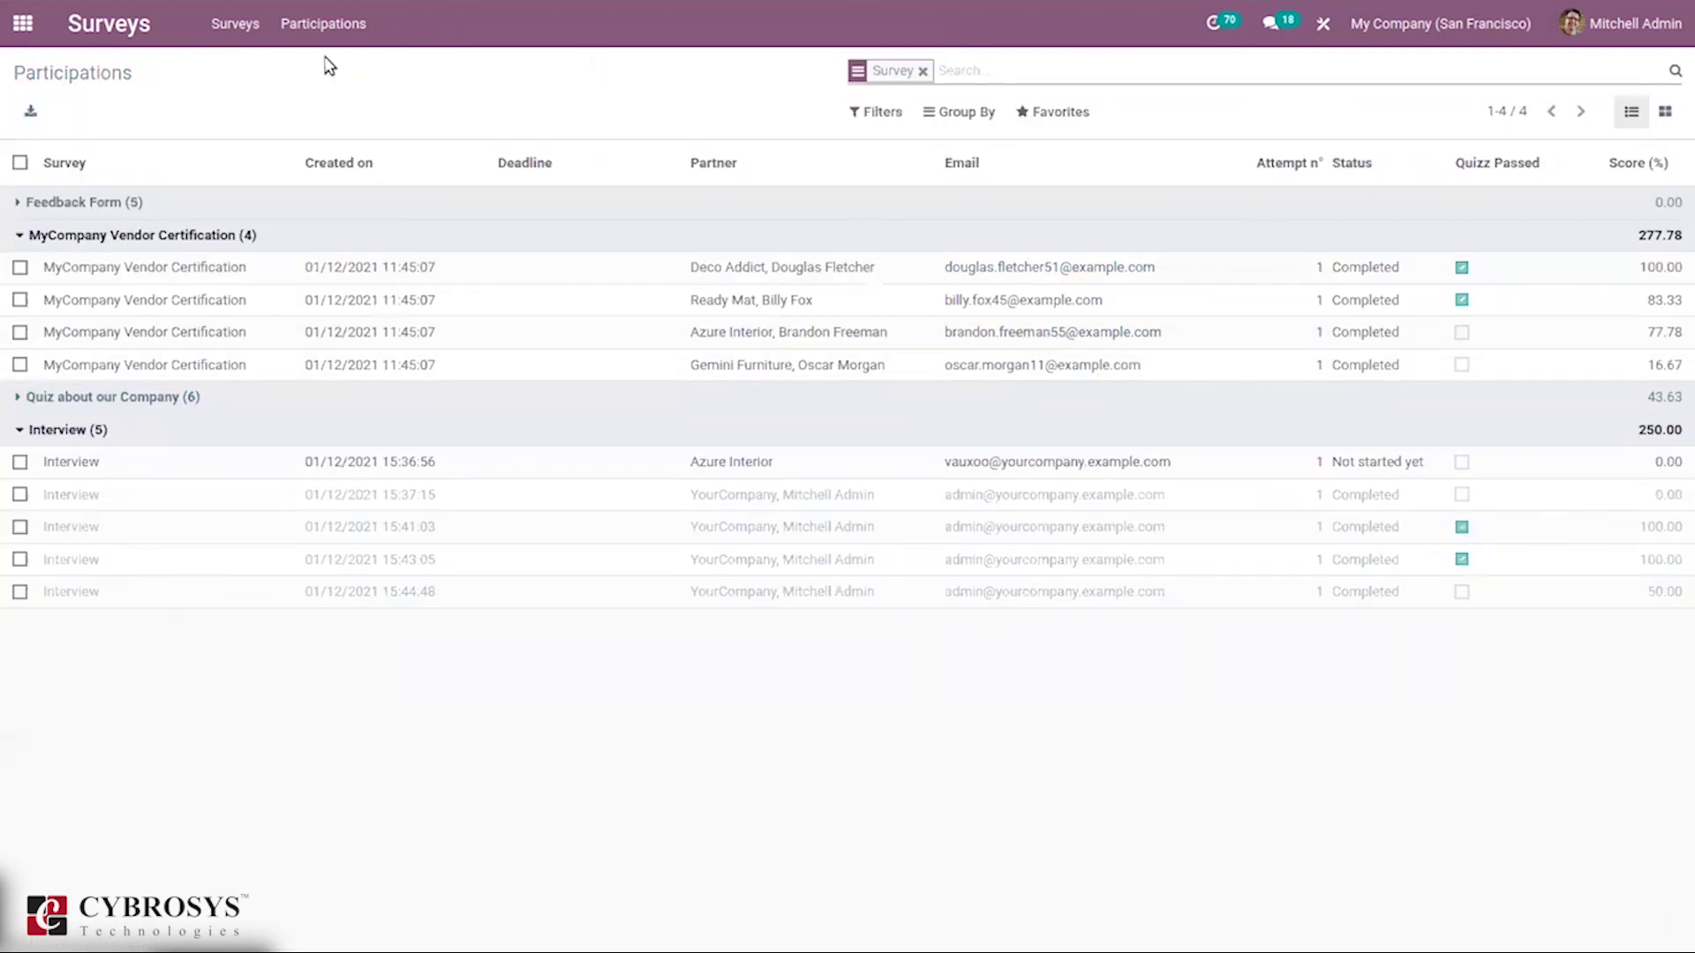
# View the sharing invitation of the Feedback Form survey, close it without sending and return to the surveys overview.
pyautogui.click(202, 44)
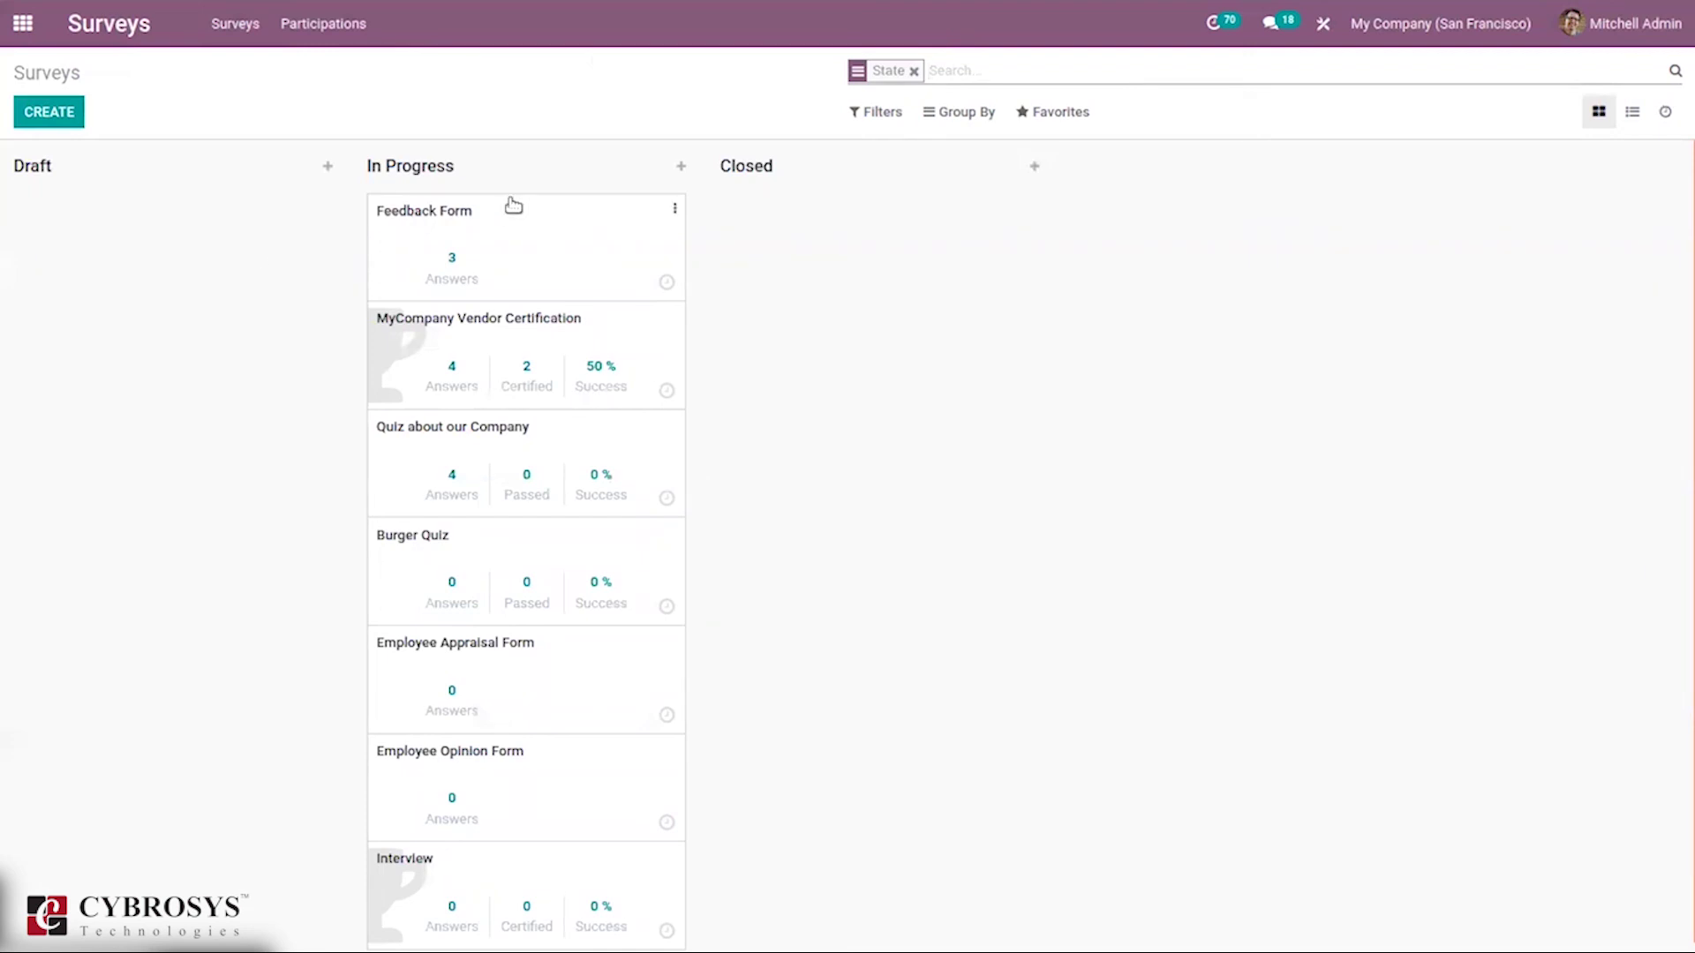
pyautogui.click(530, 265)
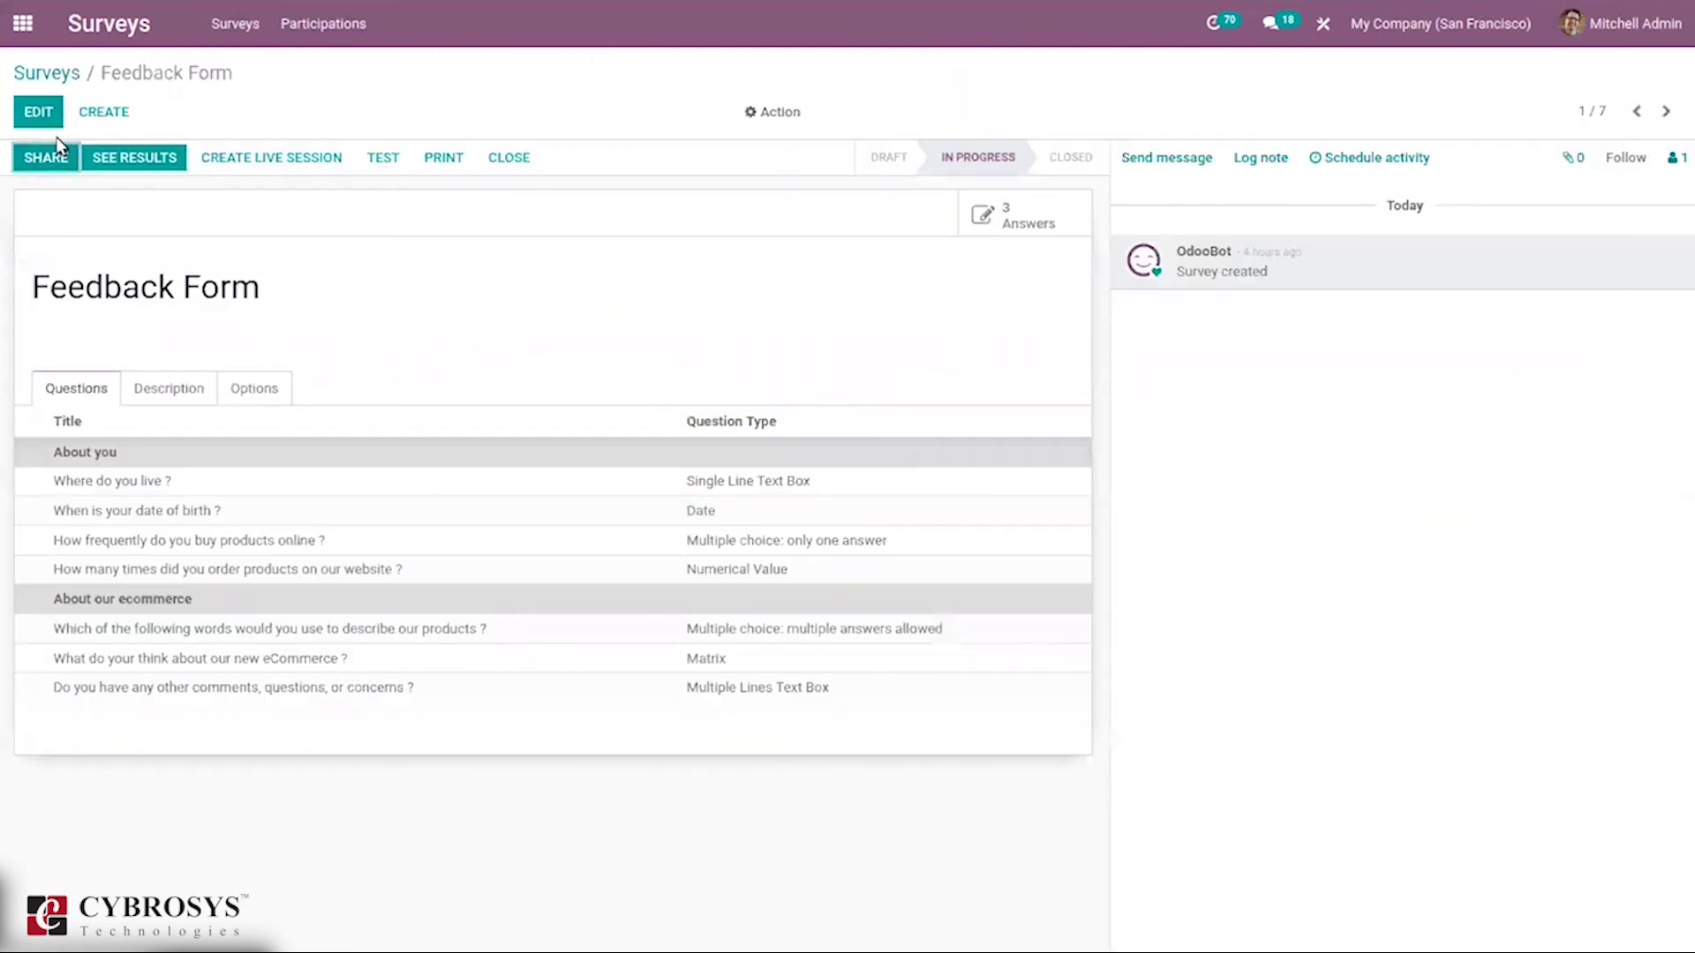
pyautogui.click(67, 154)
pyautogui.click(48, 160)
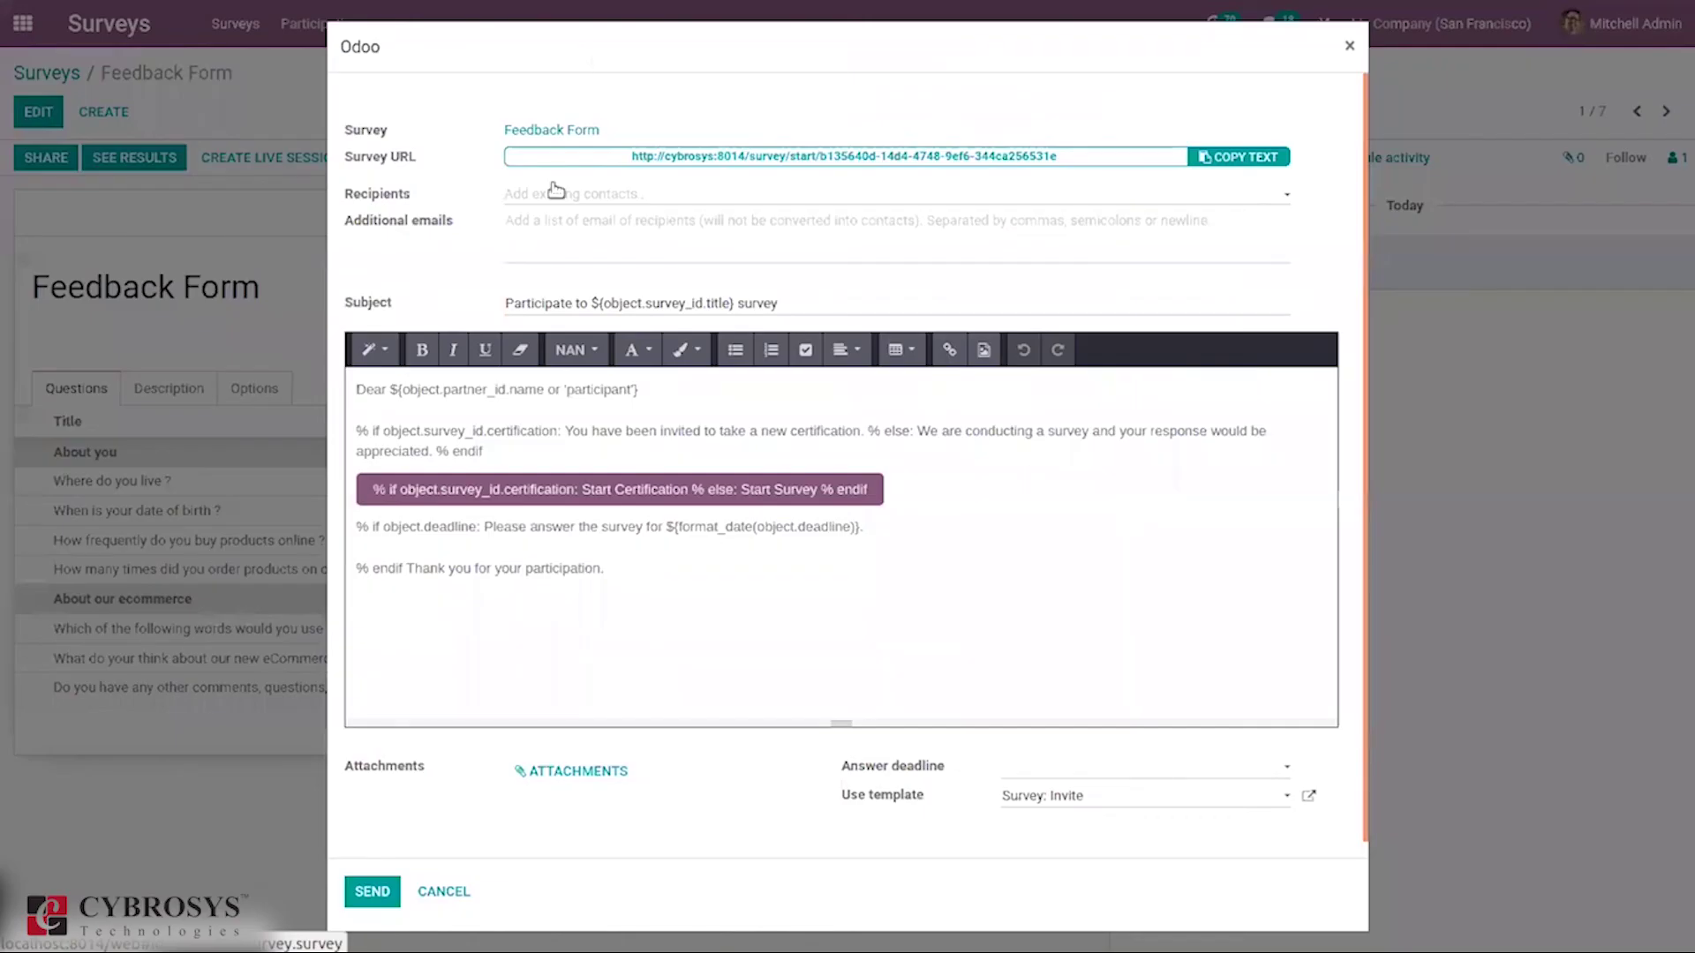
pyautogui.click(1351, 47)
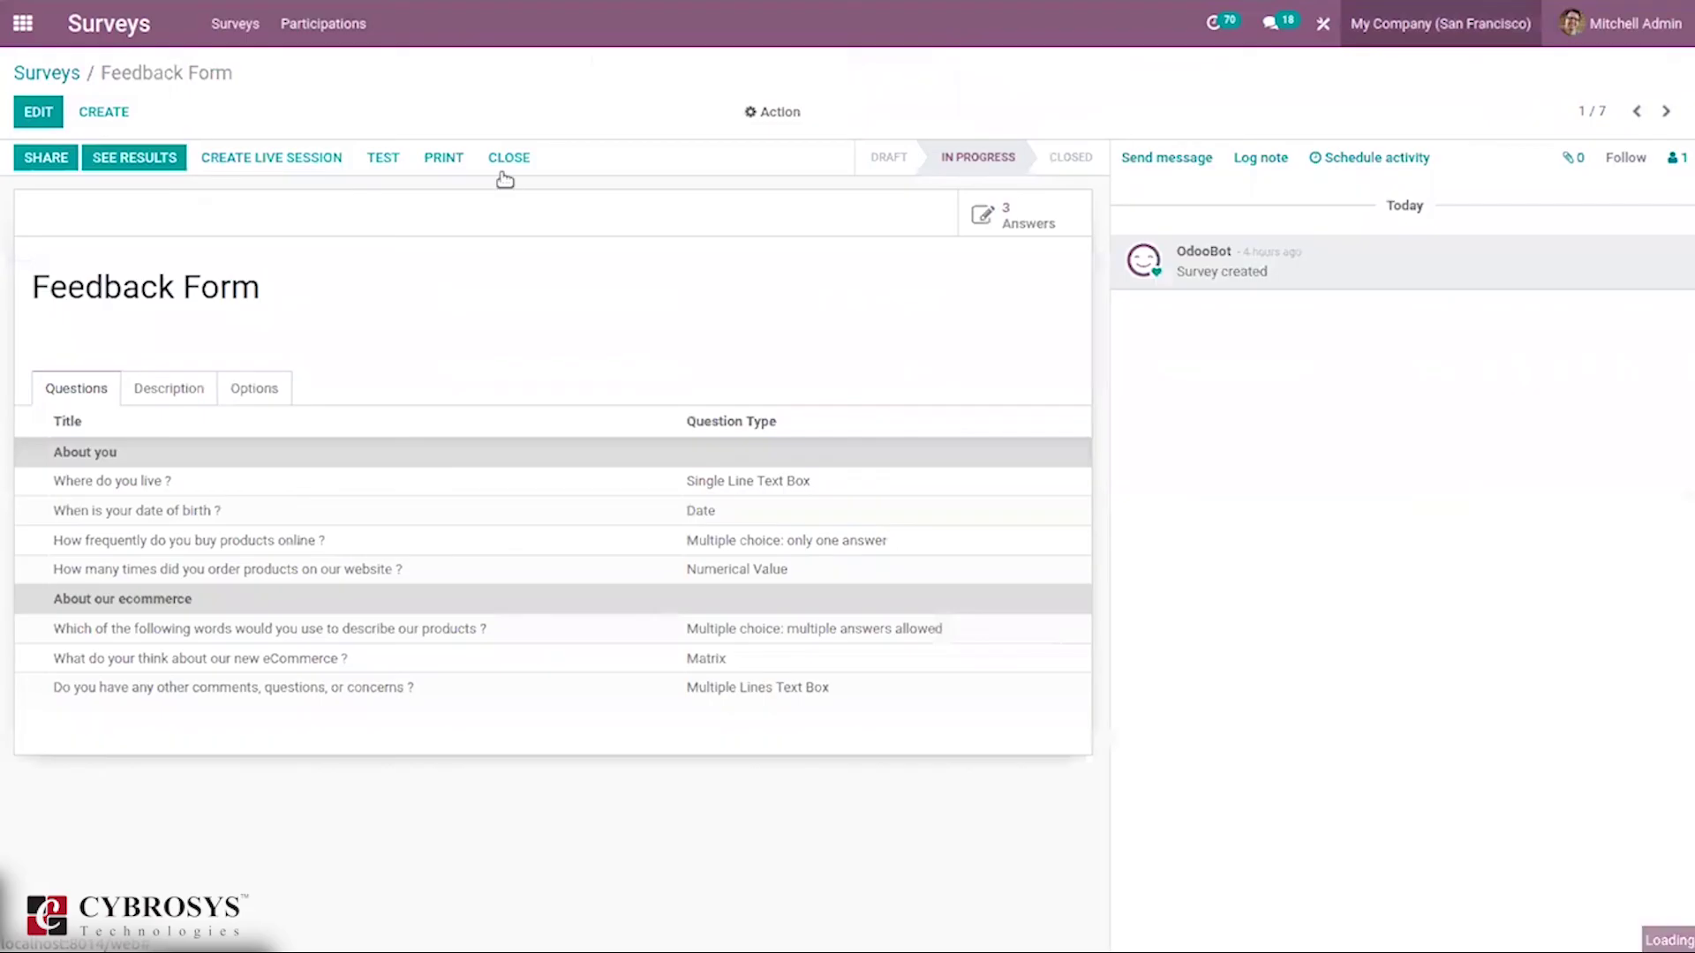
pyautogui.click(38, 79)
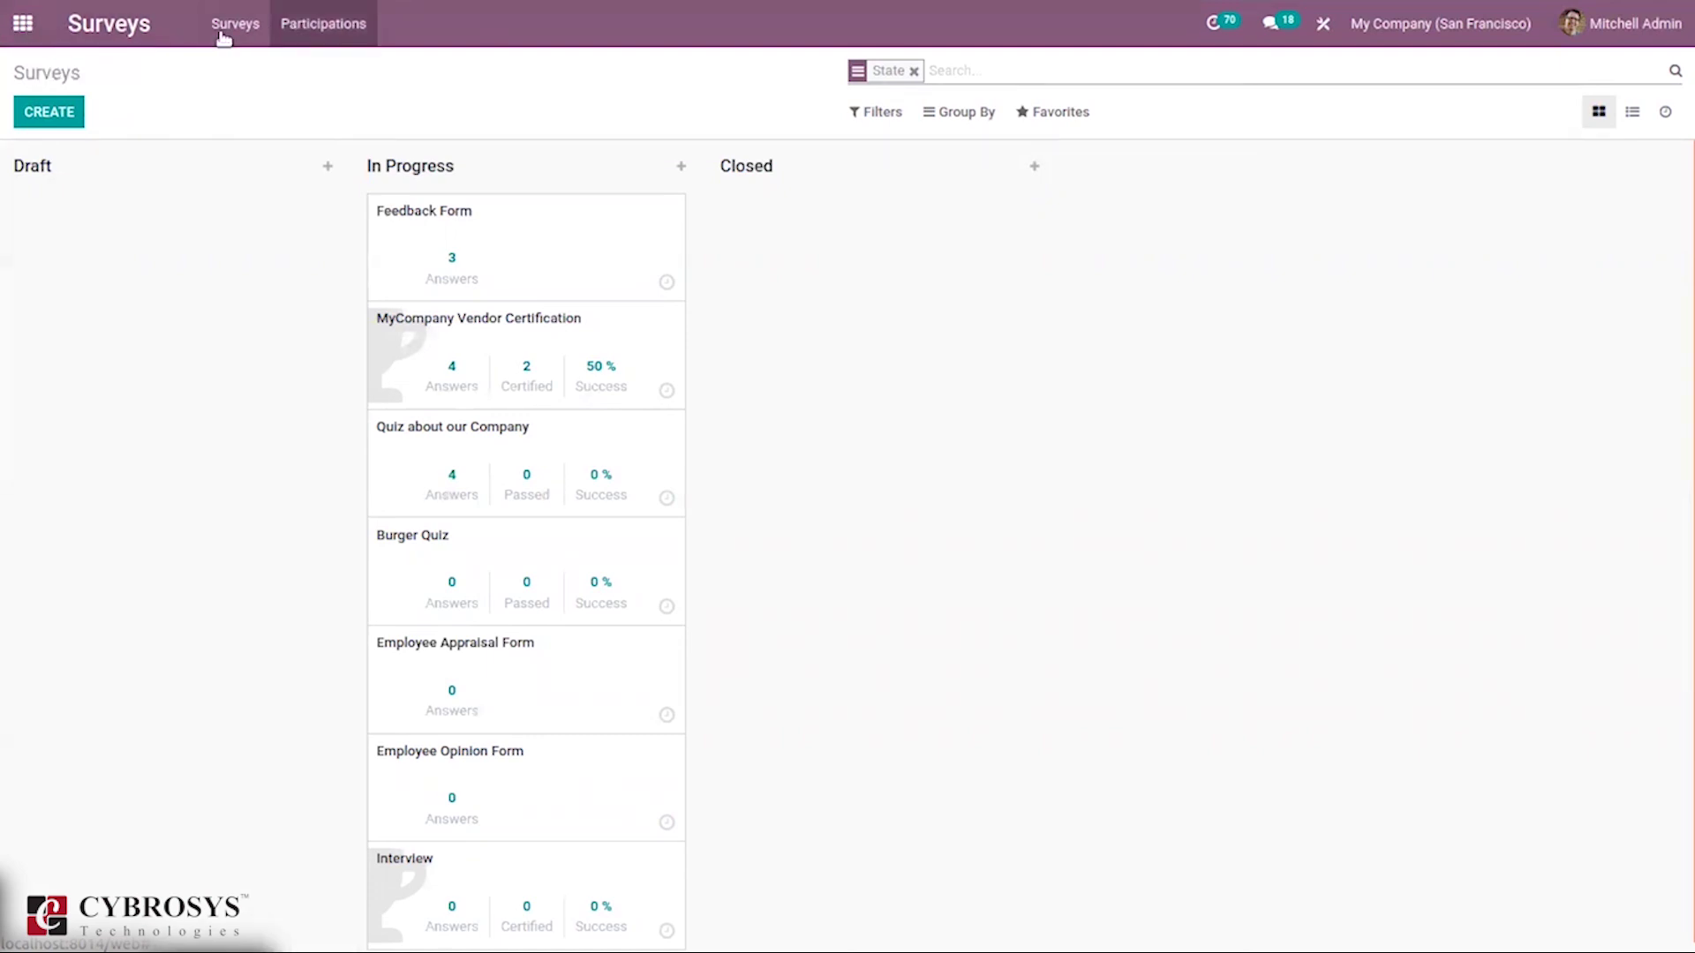
# Switch to the Appraisal app and open the first employee's appraisal with the 01/31/2021 deadline.
pyautogui.click(20, 19)
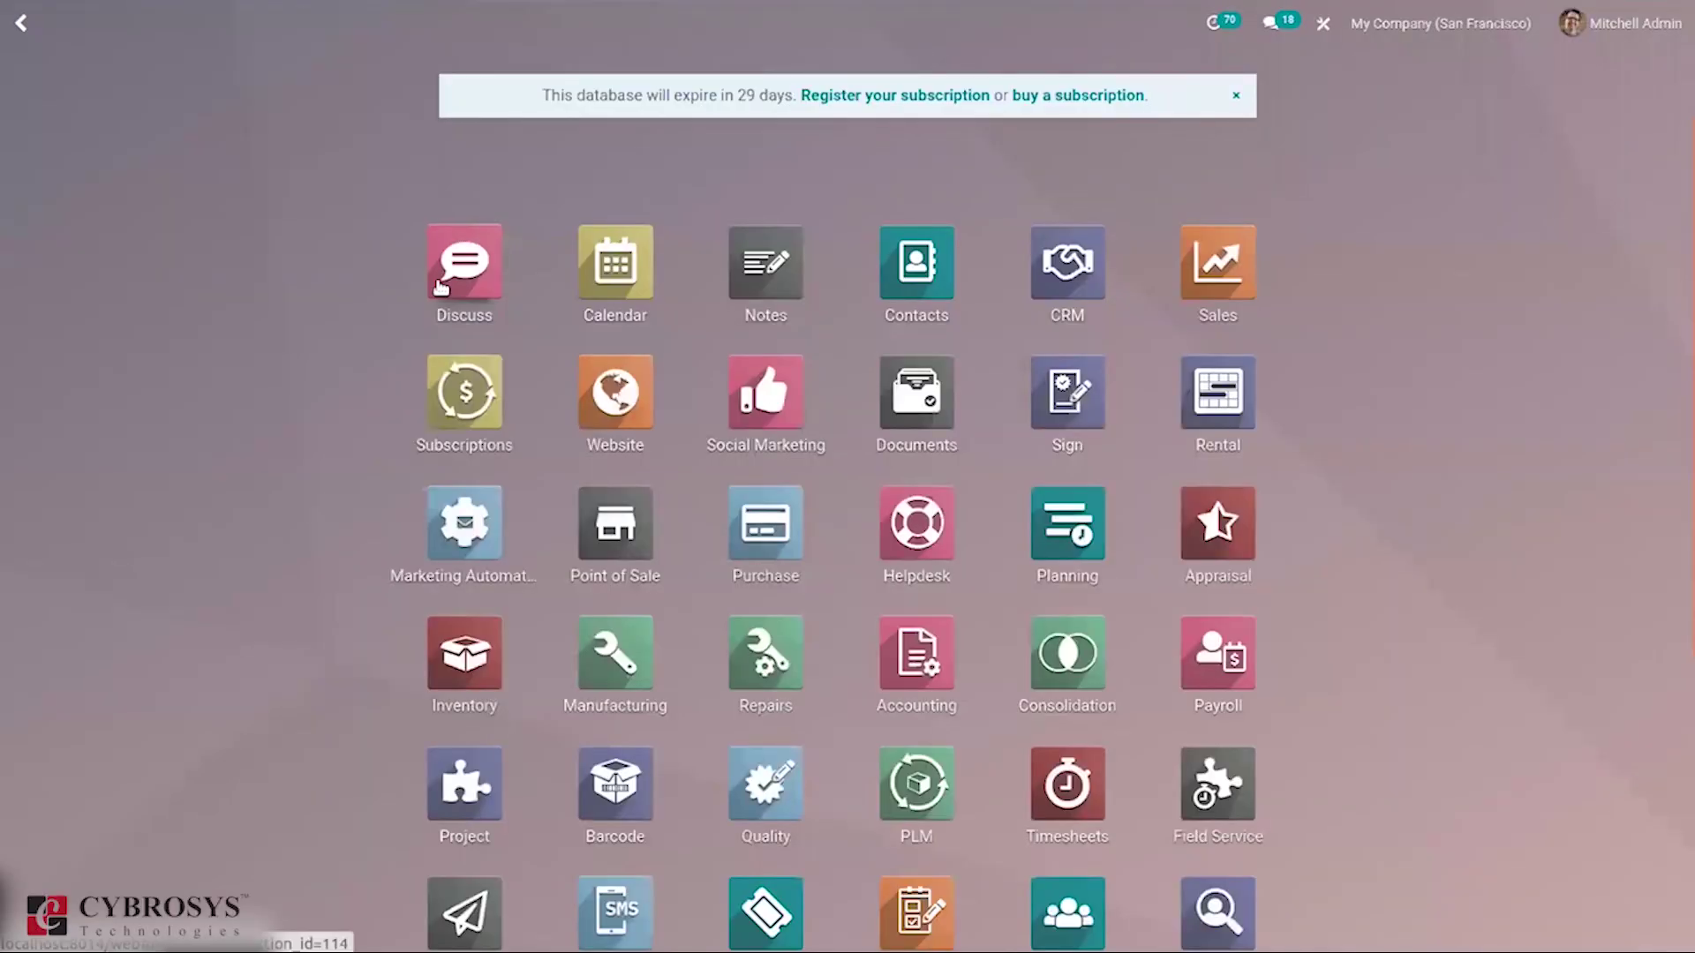
pyautogui.scroll(-5, 1677, 370)
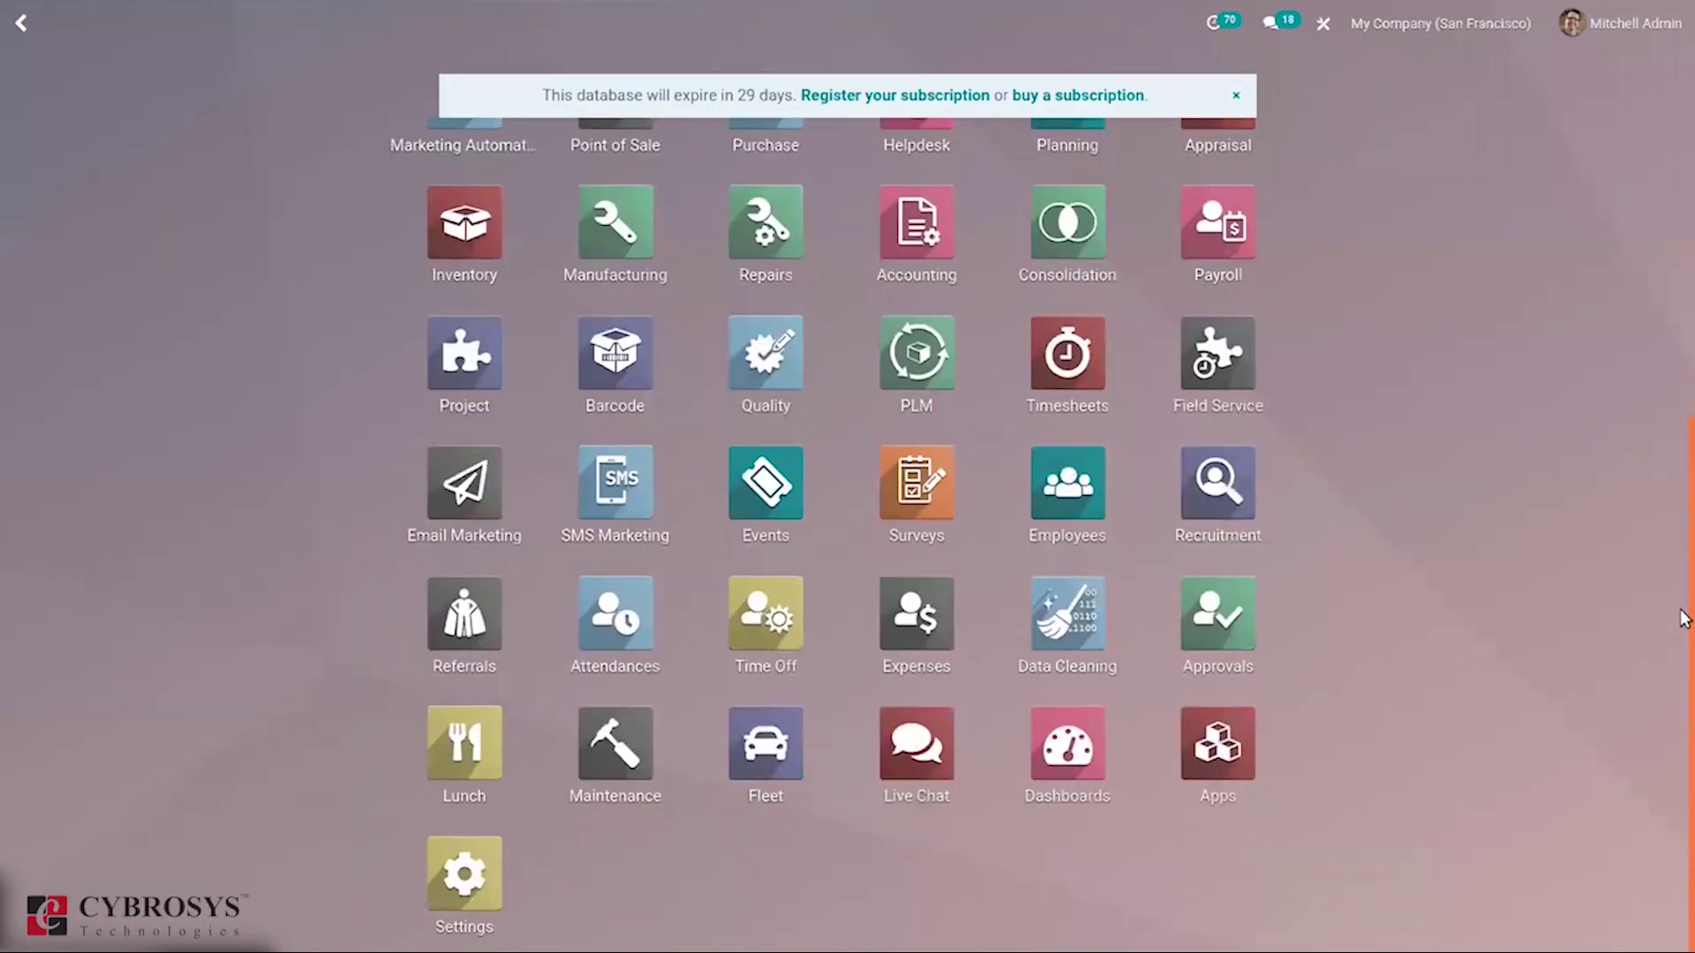
pyautogui.scroll(3, 1672, 512)
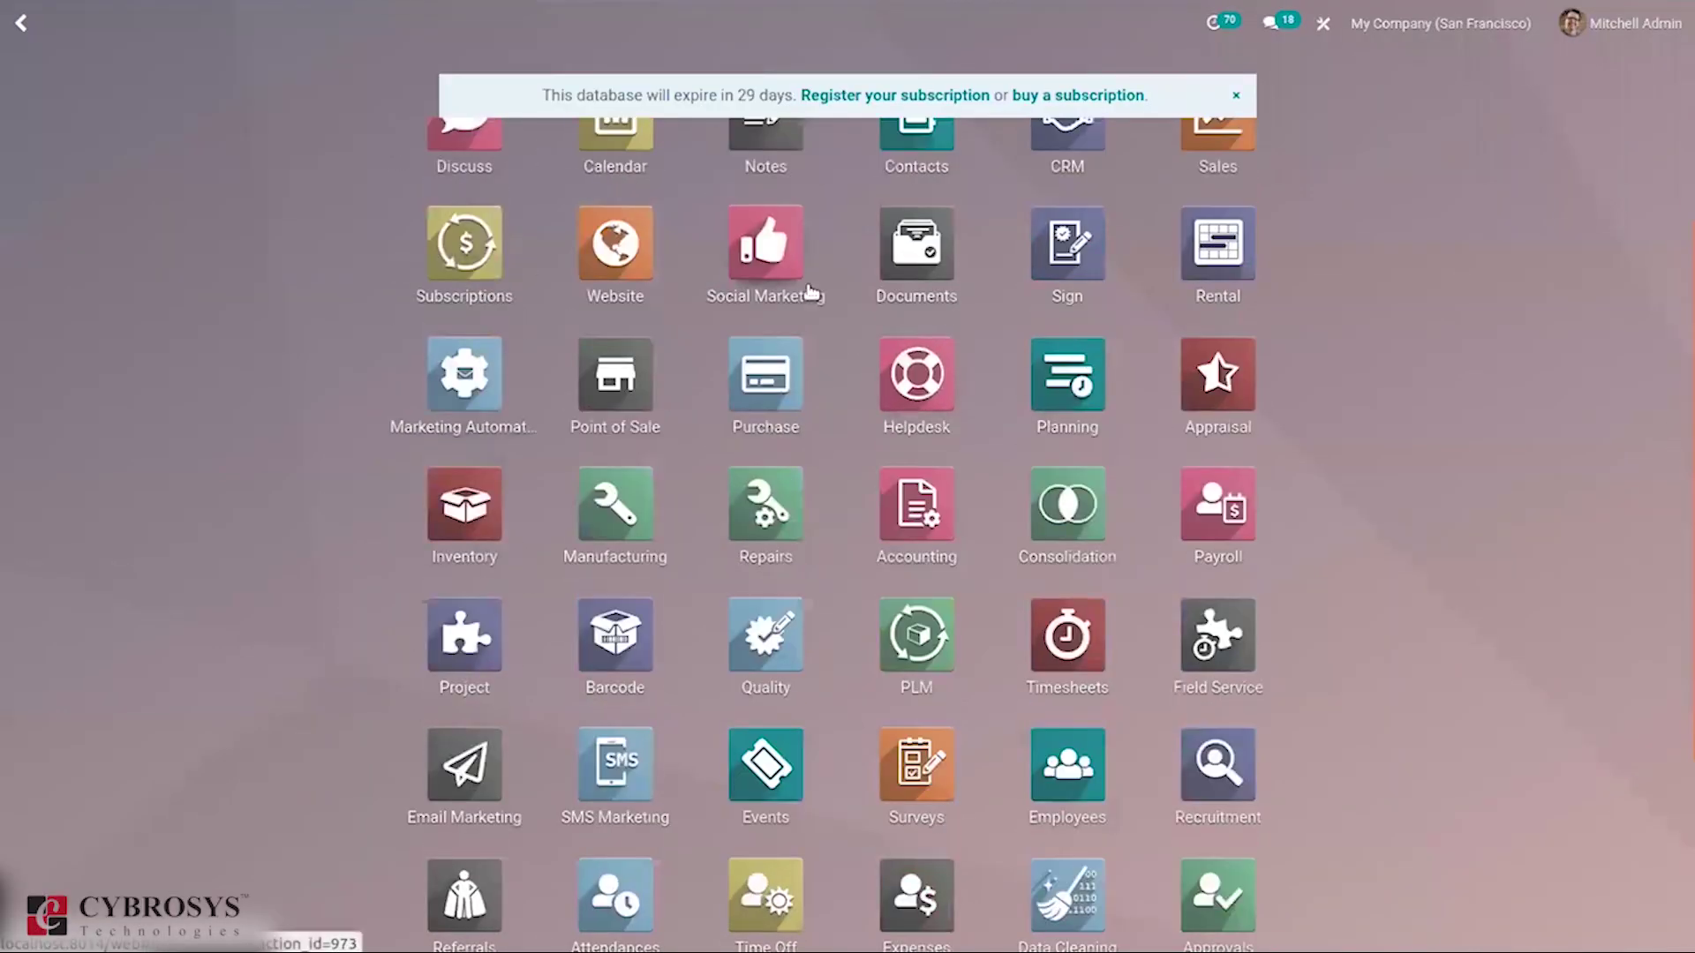
pyautogui.write('ap')
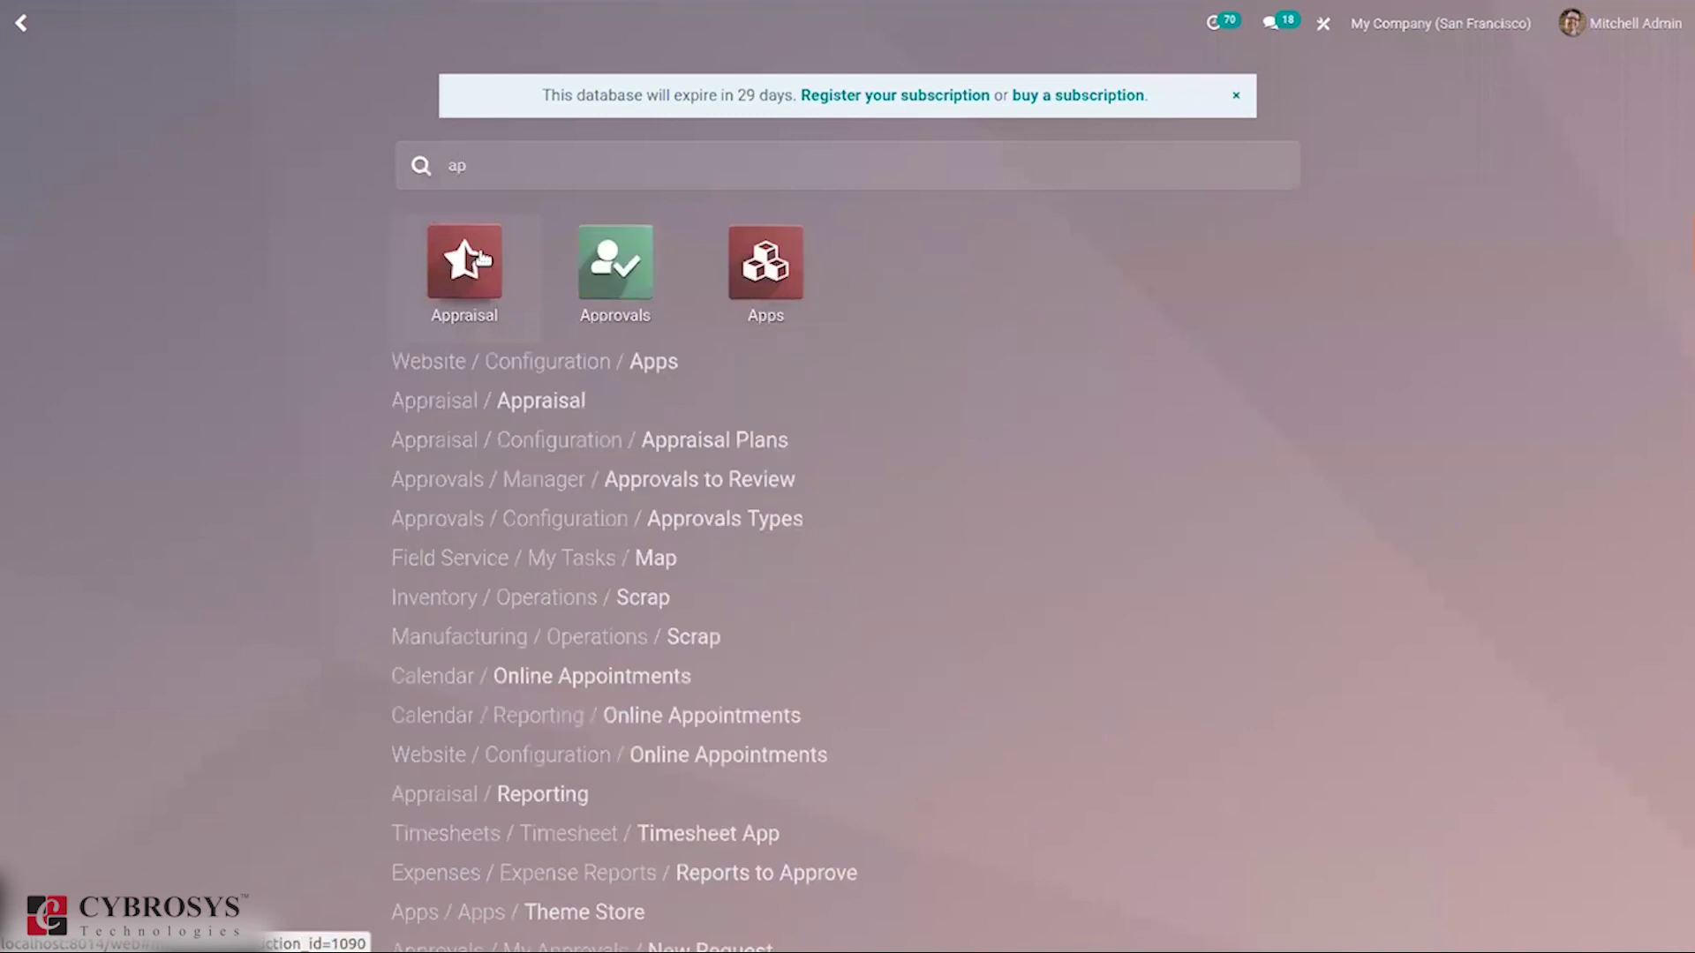
pyautogui.press('BackSpace')
pyautogui.press('BackSpace')
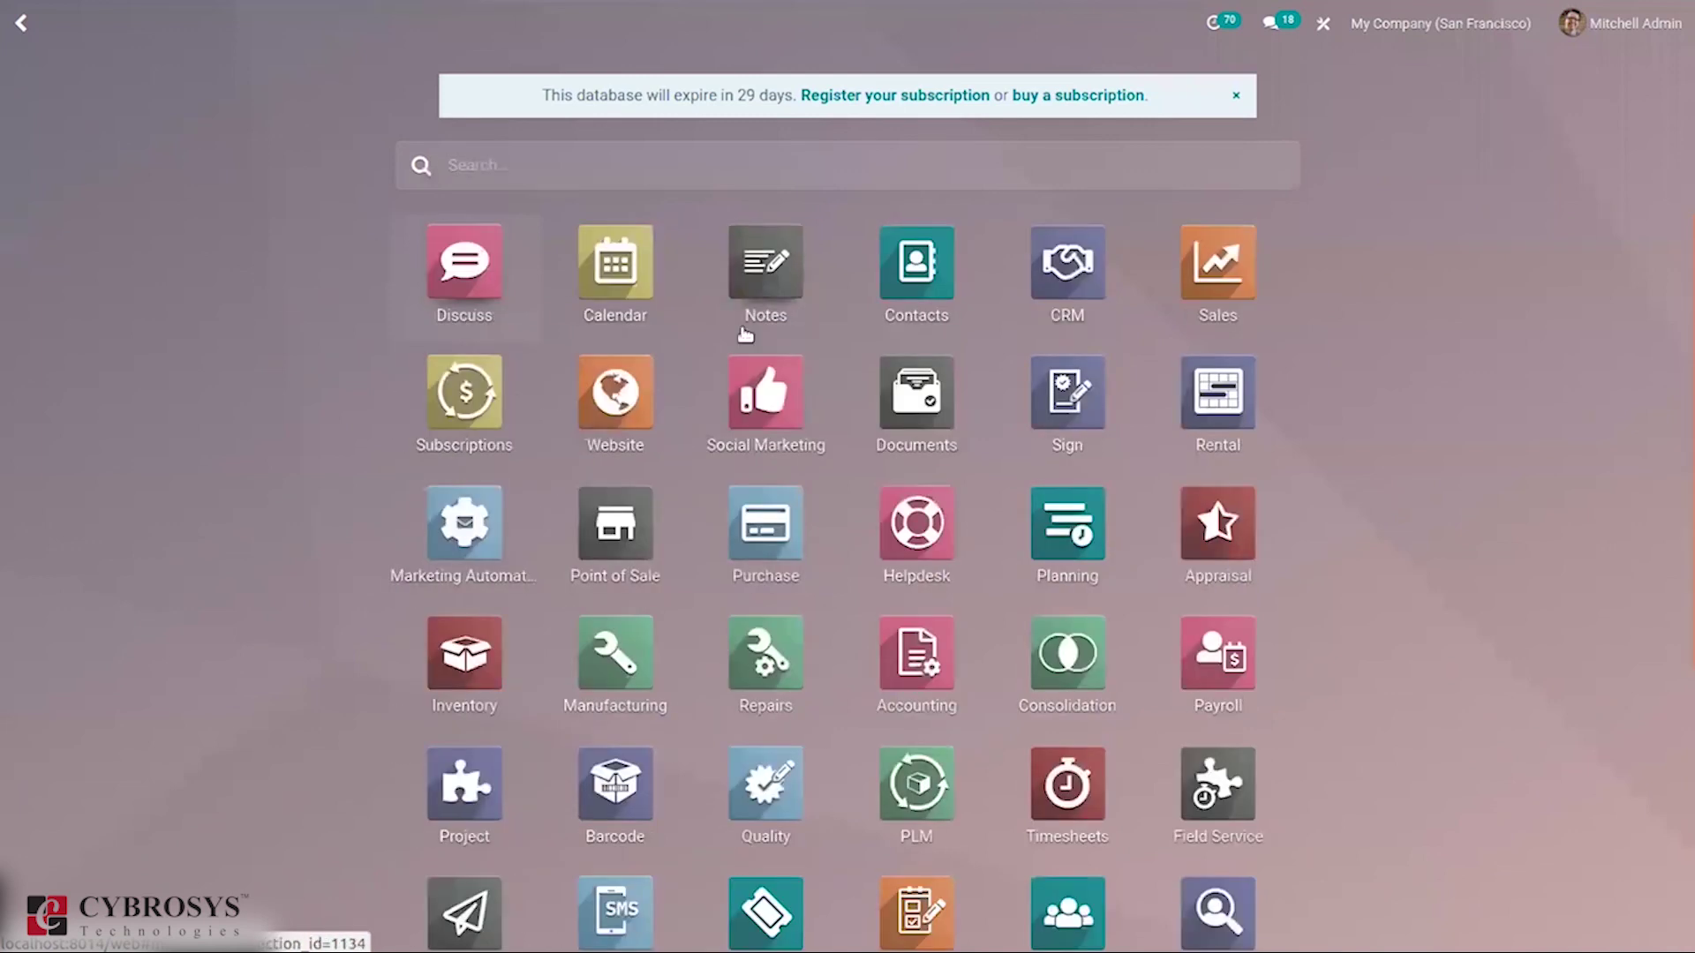
pyautogui.write('a')
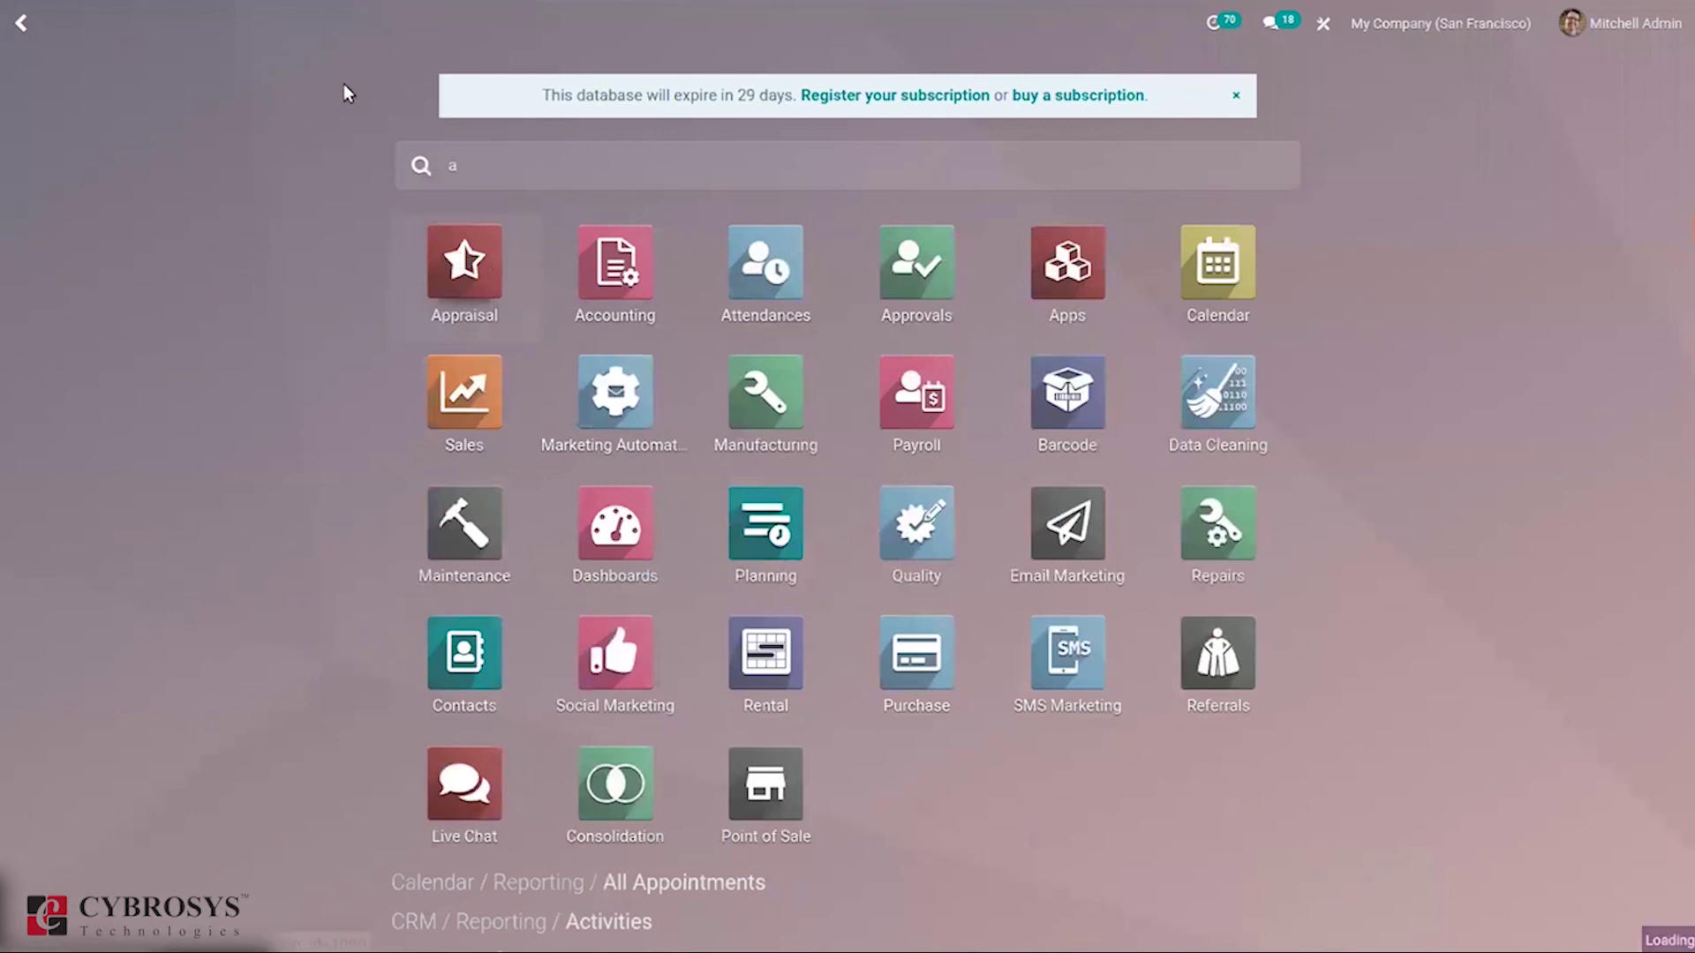
pyautogui.click(413, 227)
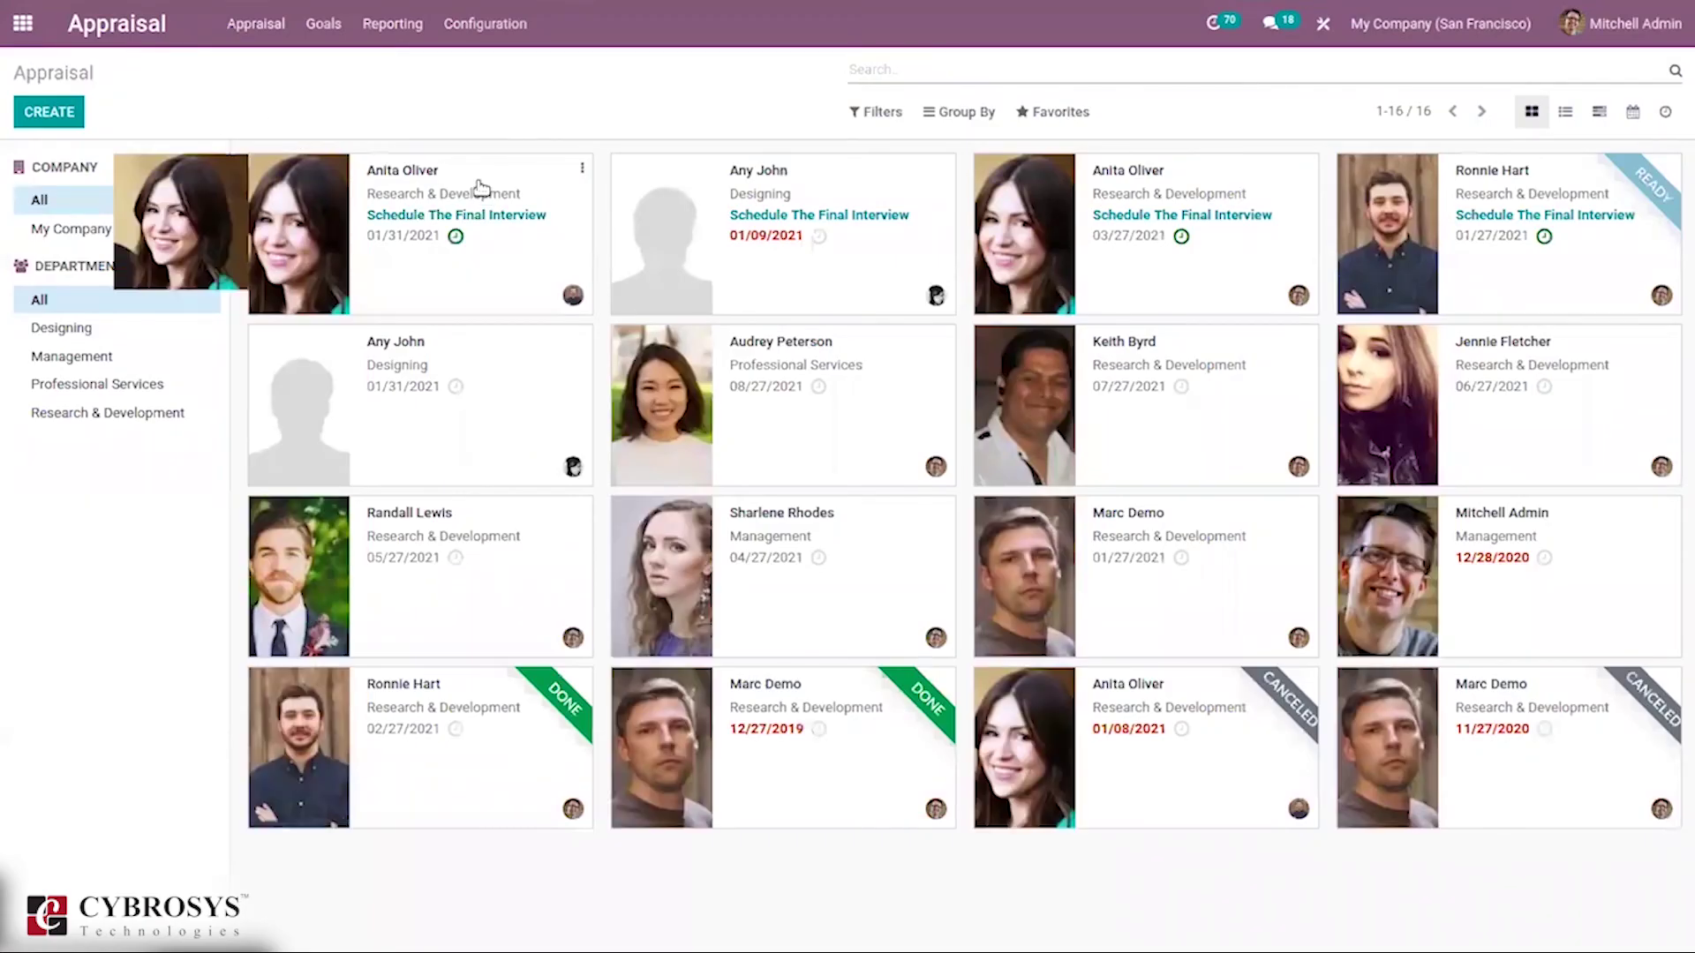
pyautogui.click(526, 269)
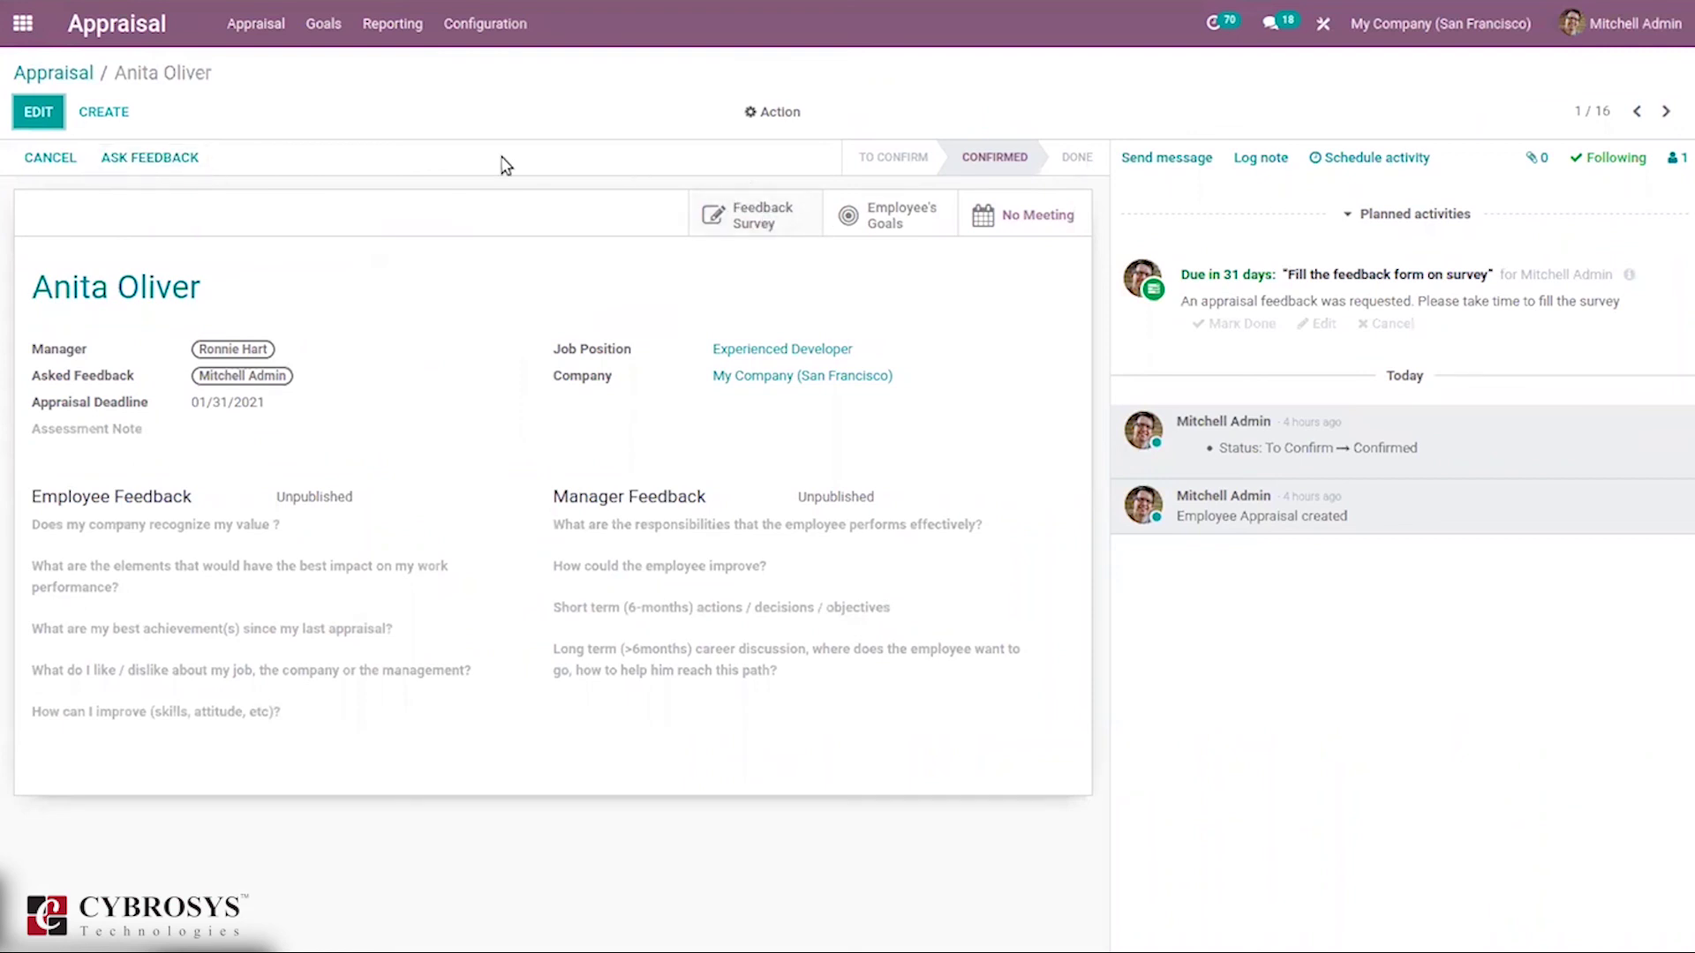
# Start a feedback request for the appraisal with Burger Quiz as the survey template, and cancel it.
pyautogui.click(137, 159)
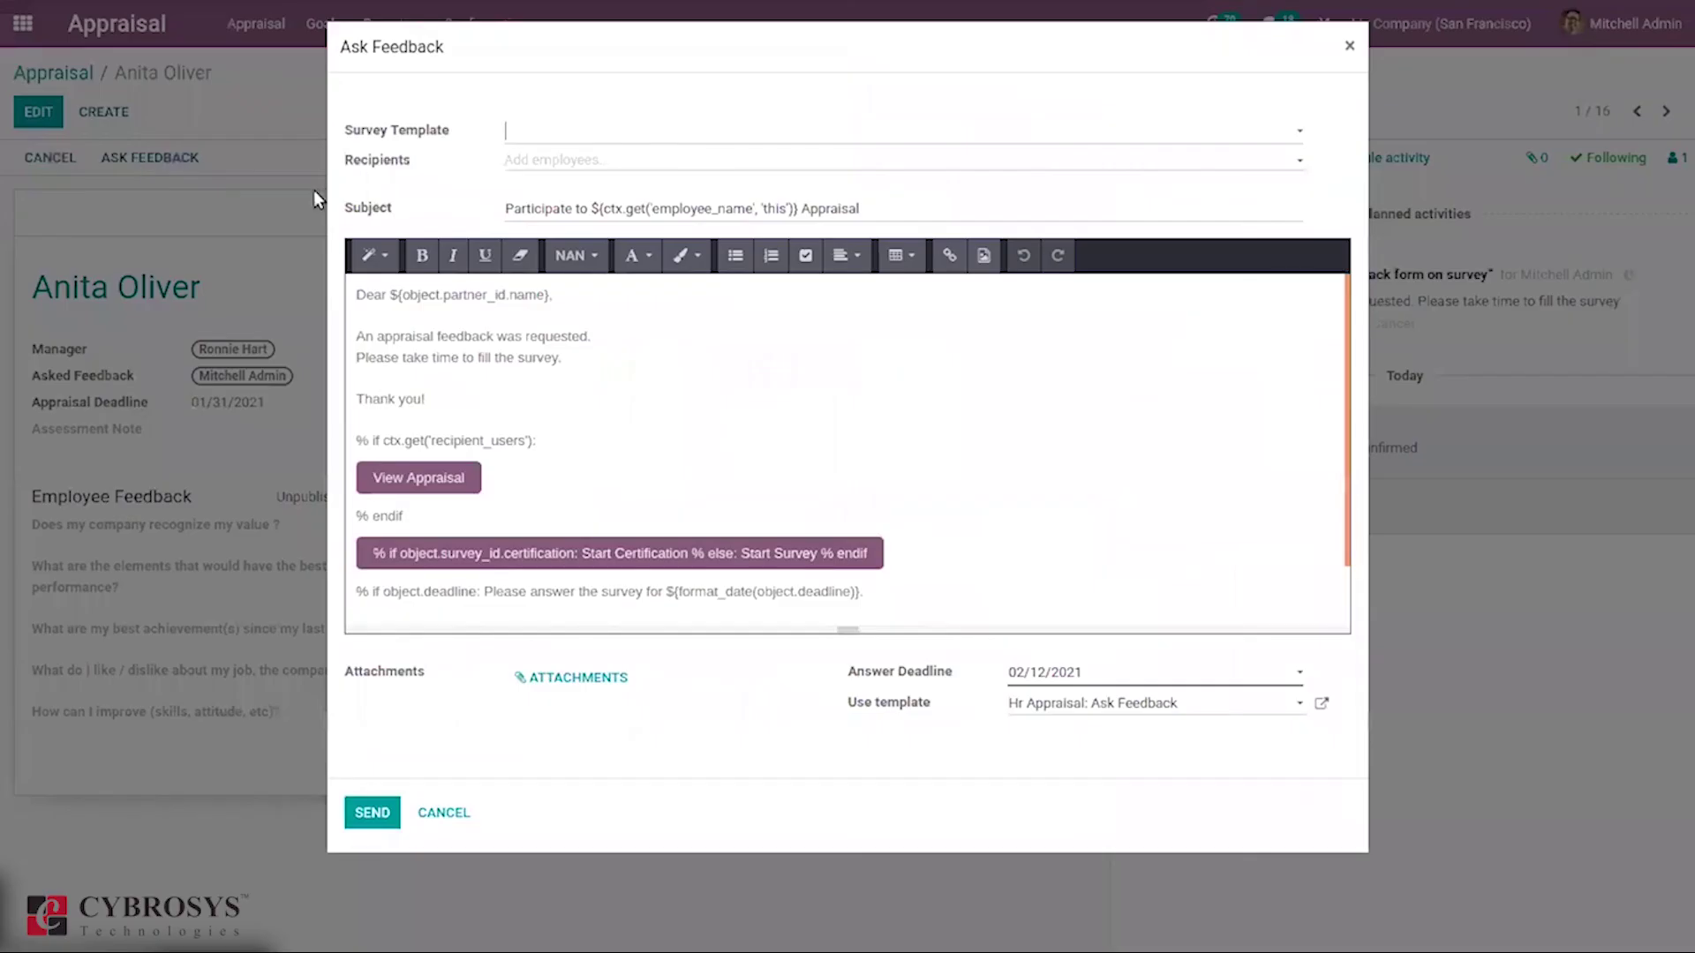
pyautogui.click(521, 135)
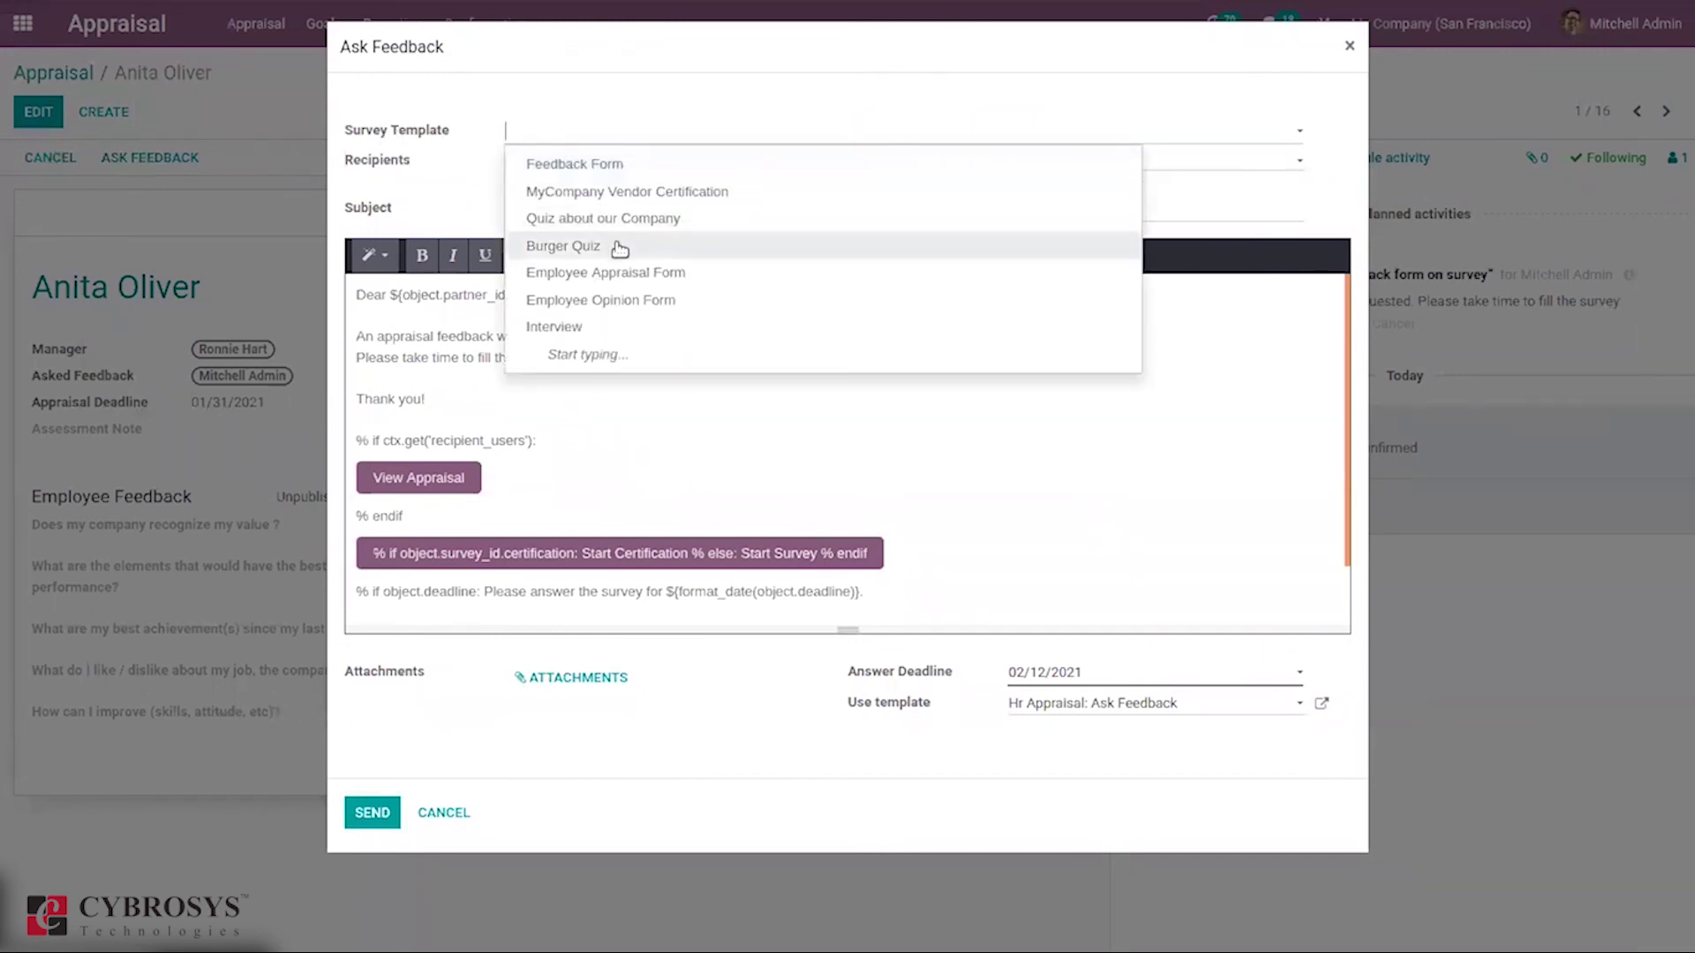
pyautogui.click(619, 249)
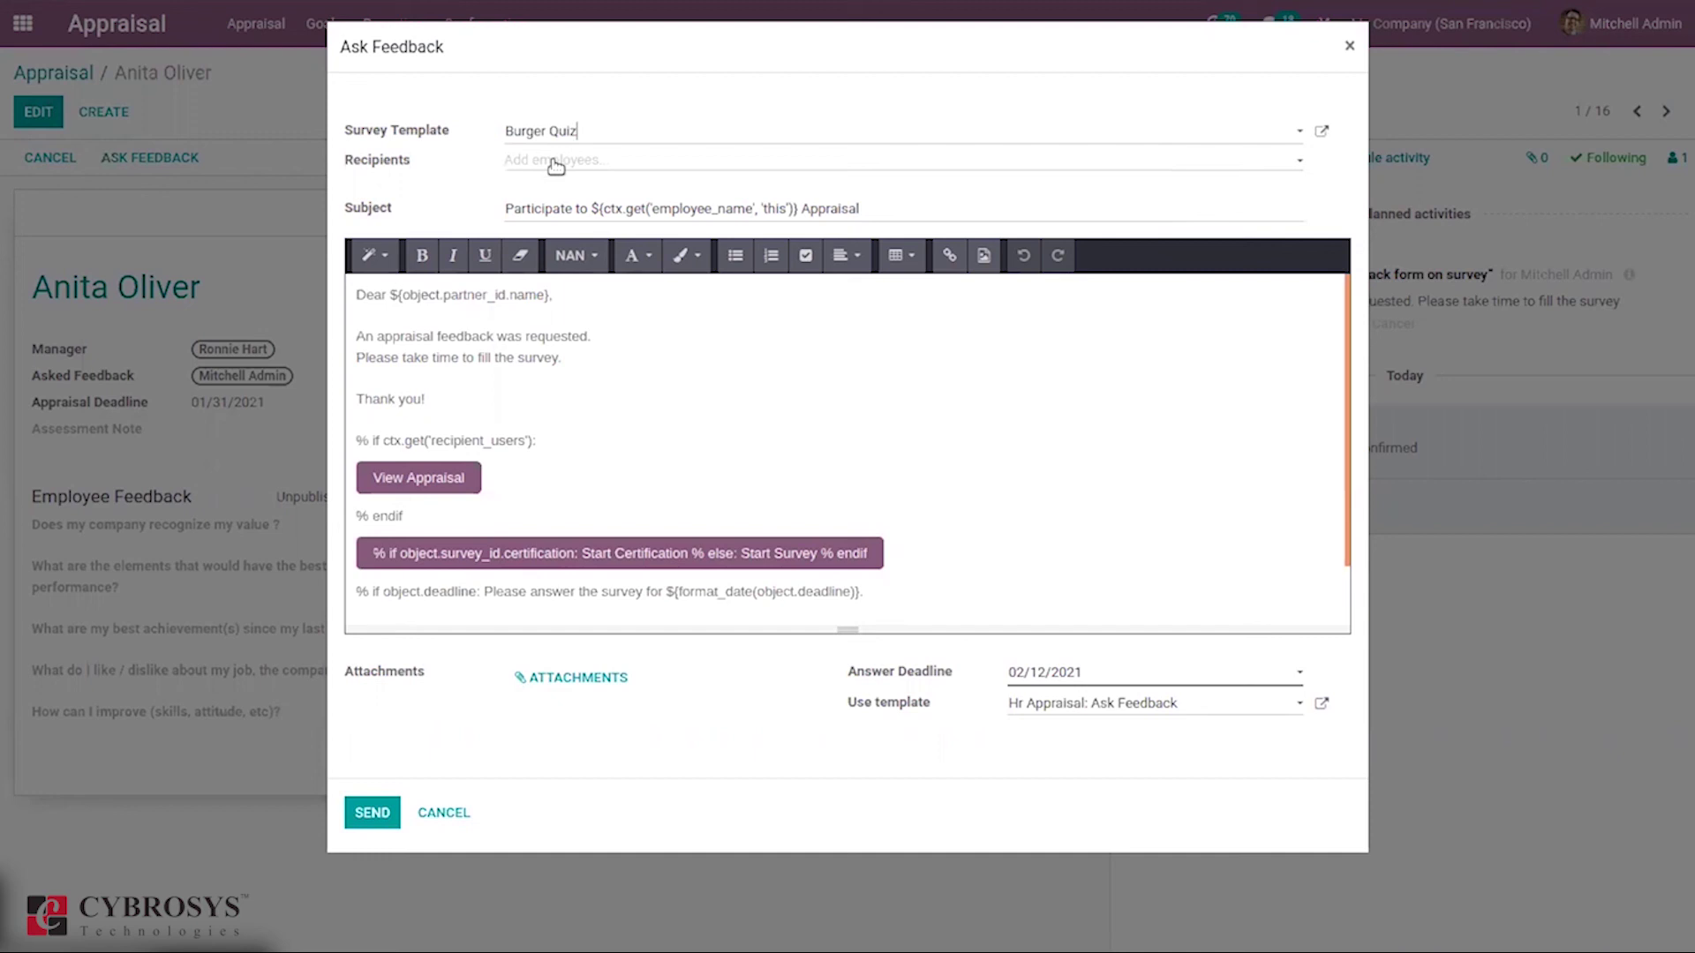
pyautogui.click(452, 813)
# Open the feedback survey results linked to the appraisal.
pyautogui.click(761, 205)
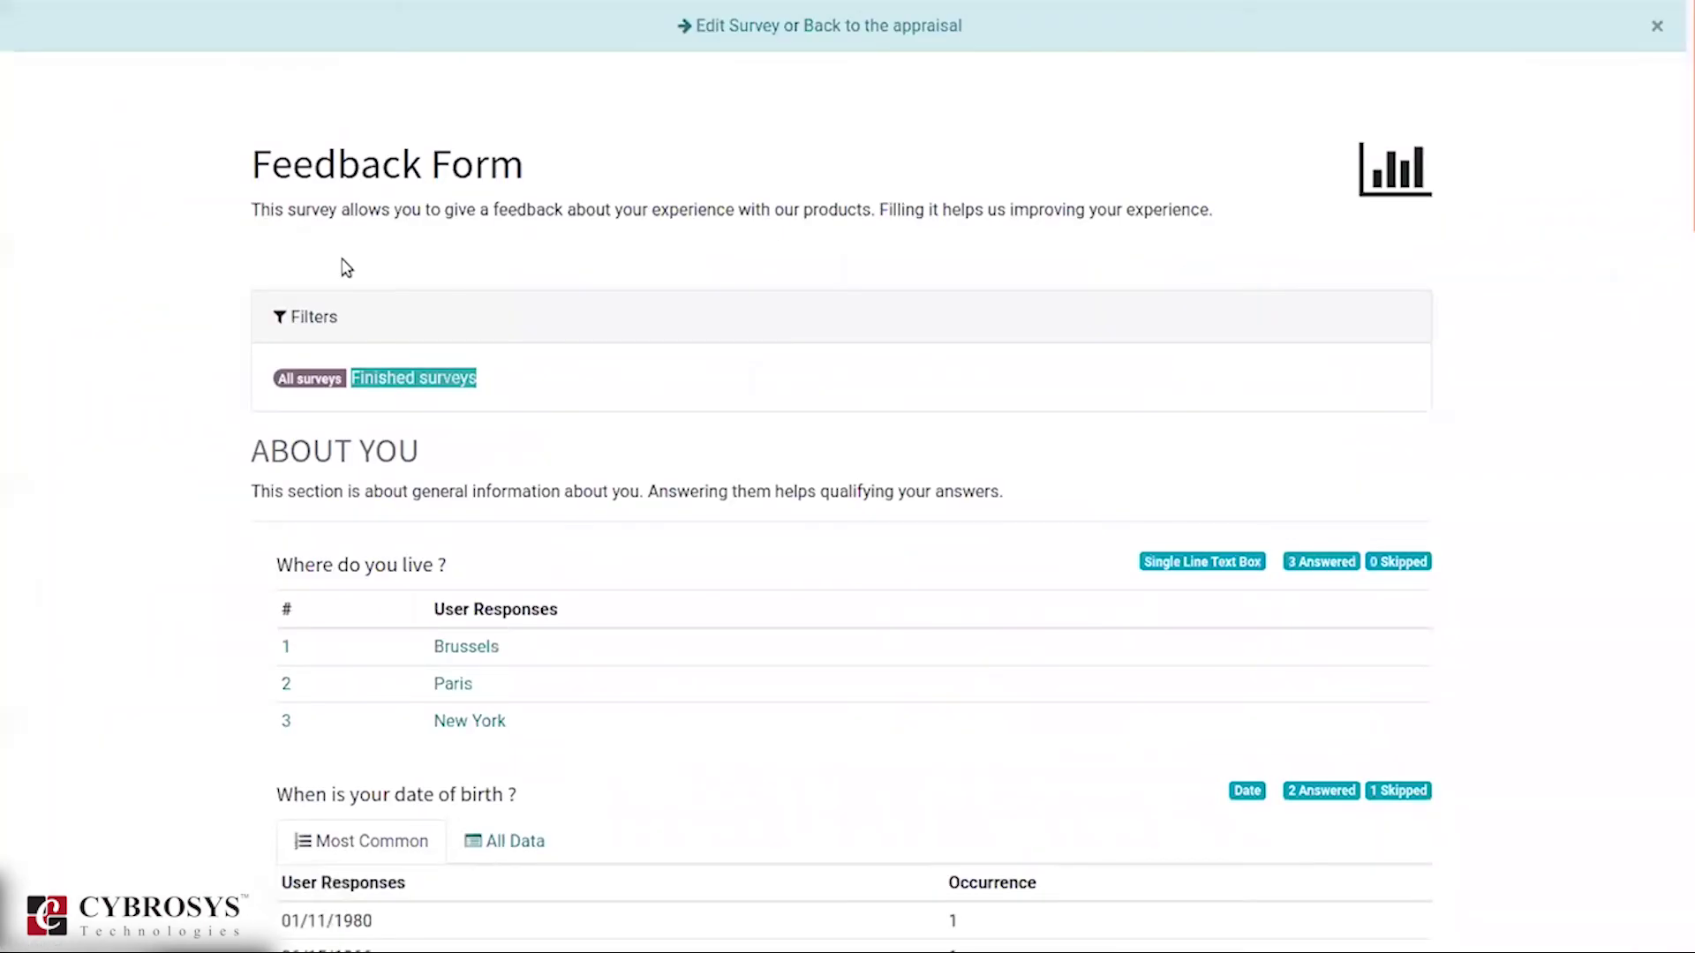